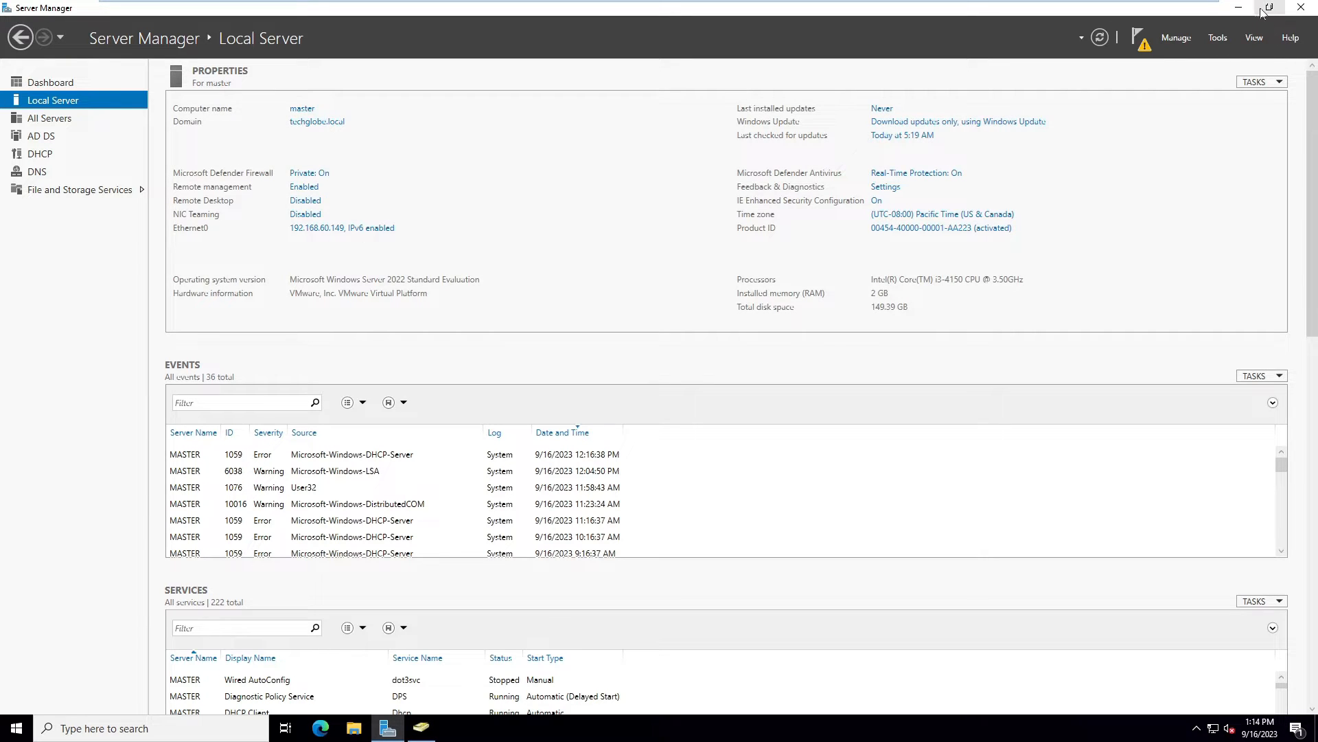
Check Server Manager on the NODE1 and NODE2 virtual machines, then return to the master server
left_click(1238, 8)
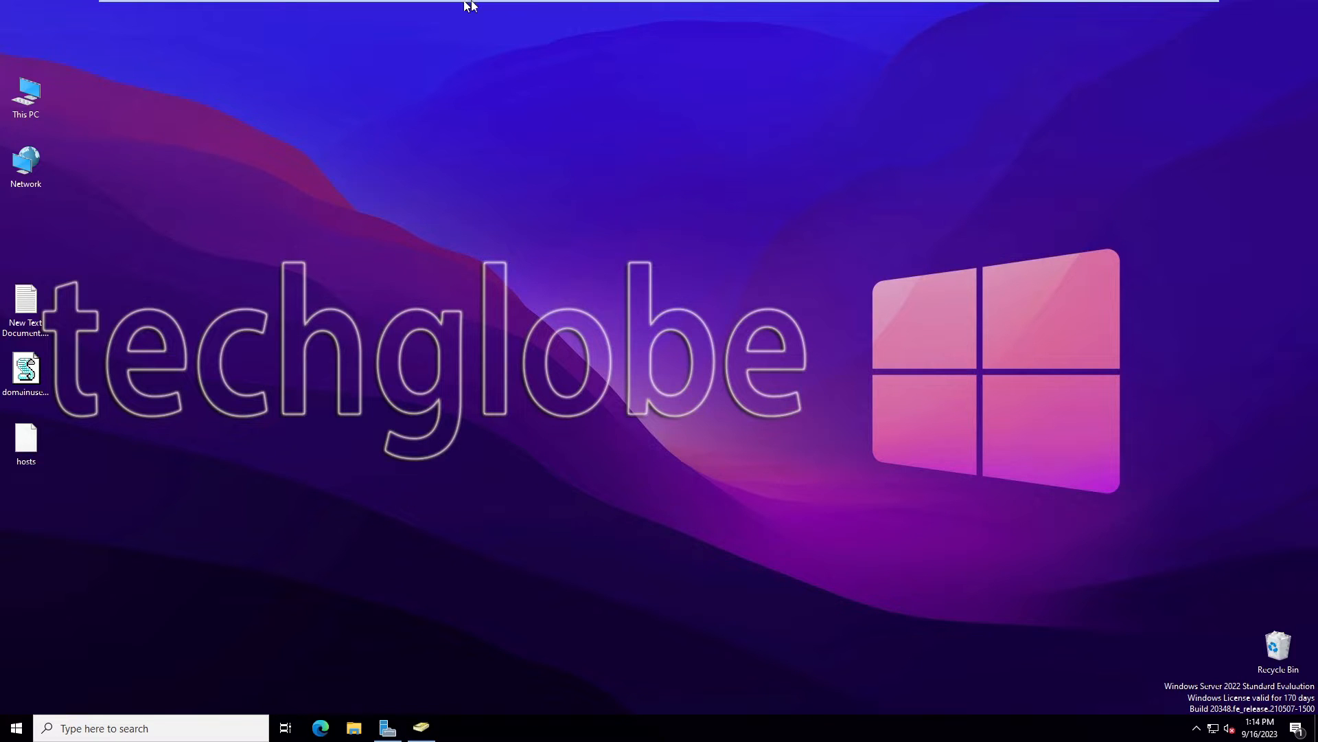
mouse_move(469, 6)
left_click(332, 9)
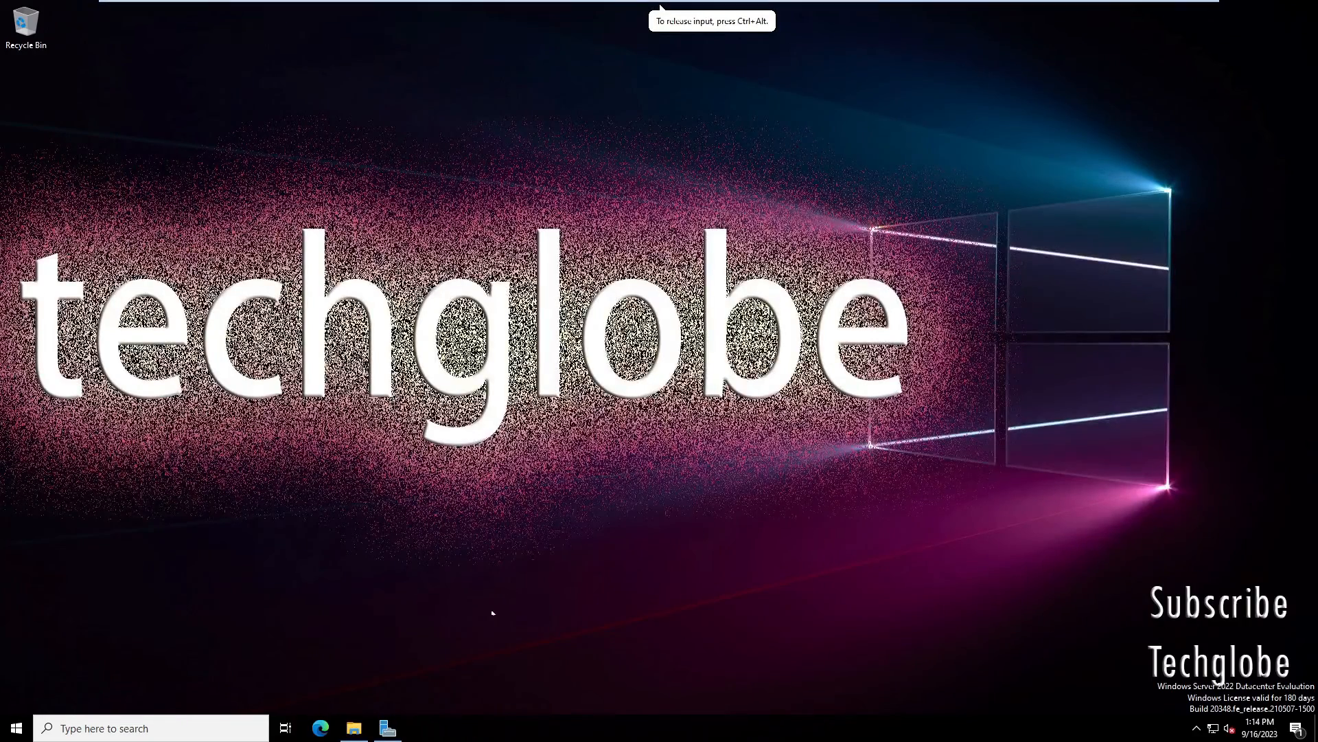
left_click(388, 728)
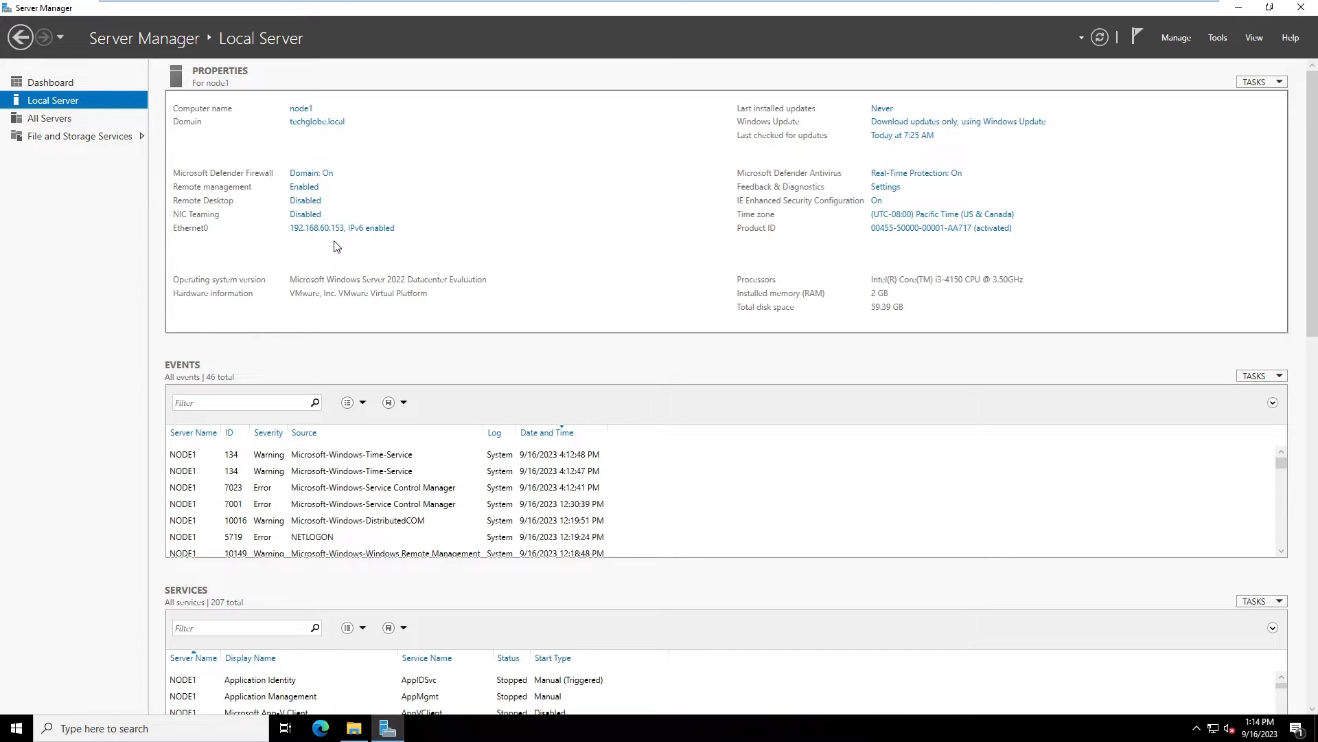
scroll(733, 442, "down", 2)
scroll(756, 432, "down", 2)
mouse_move(488, 5)
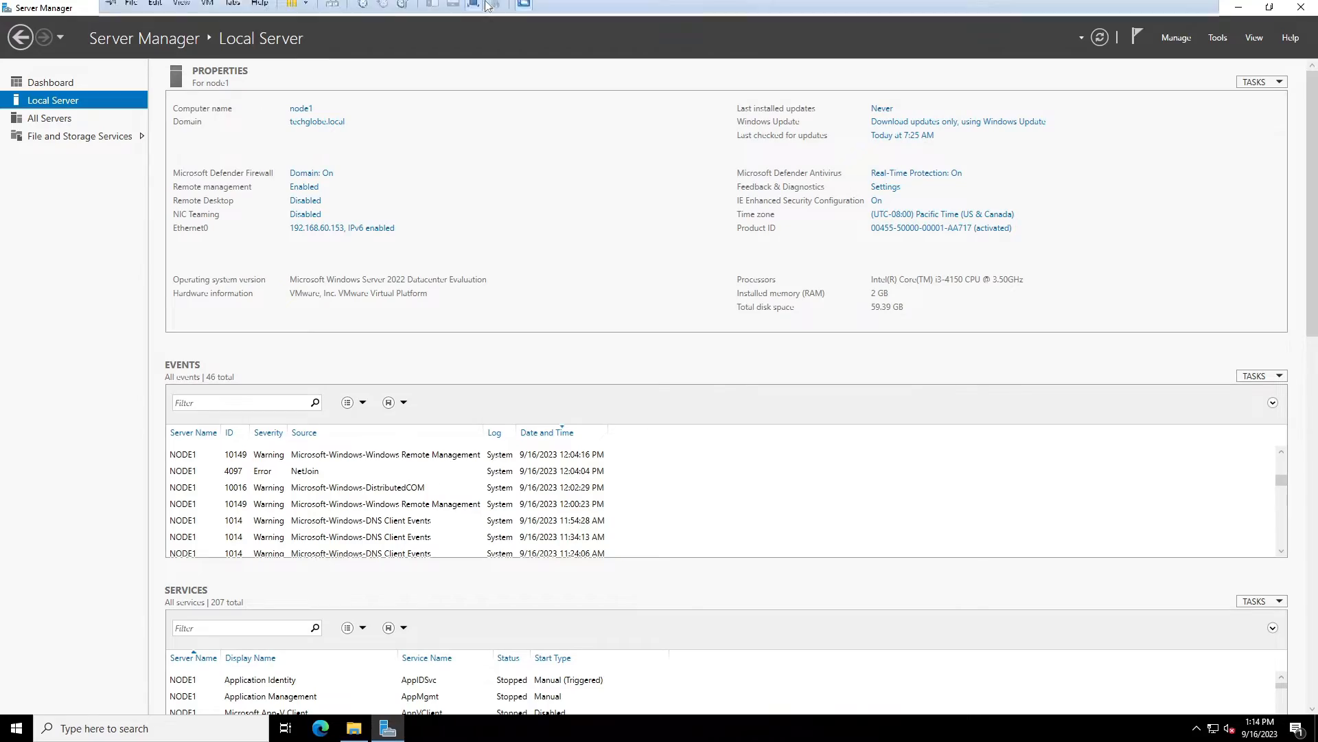
left_click(397, 10)
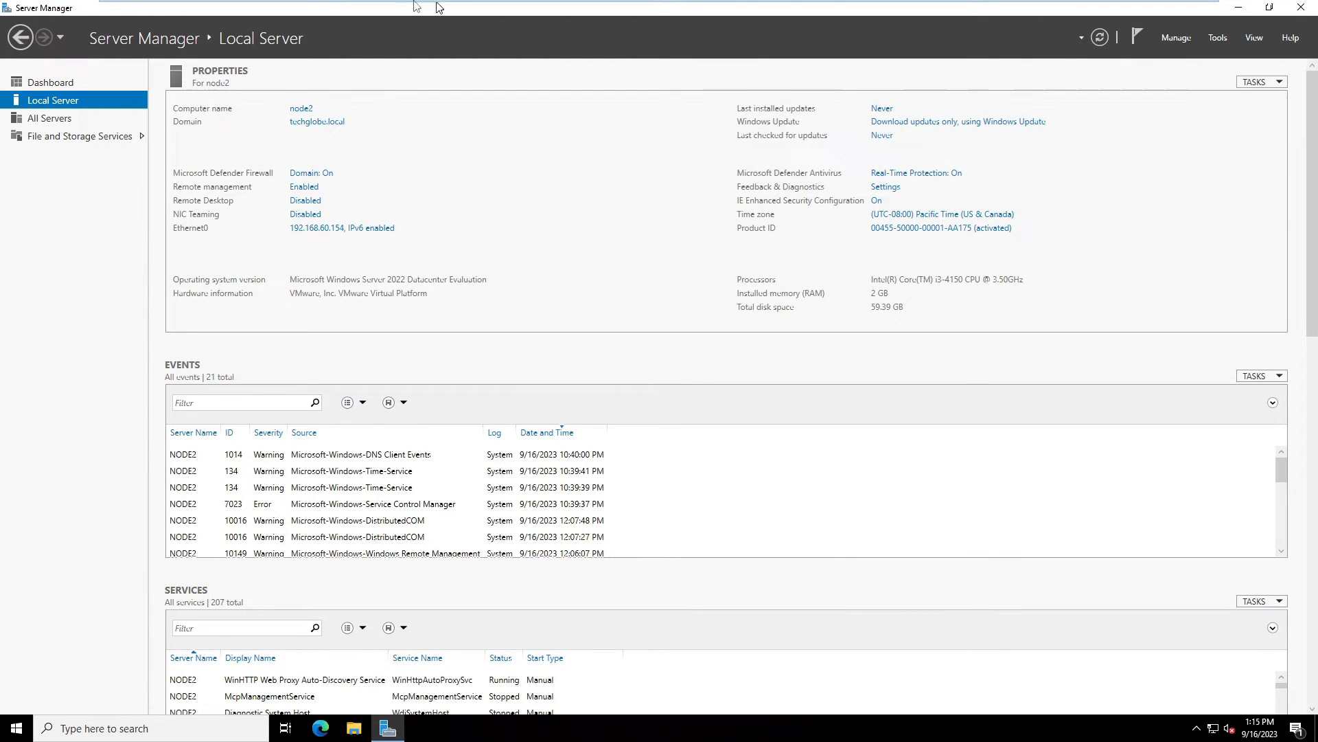
mouse_move(323, 5)
left_click(331, 10)
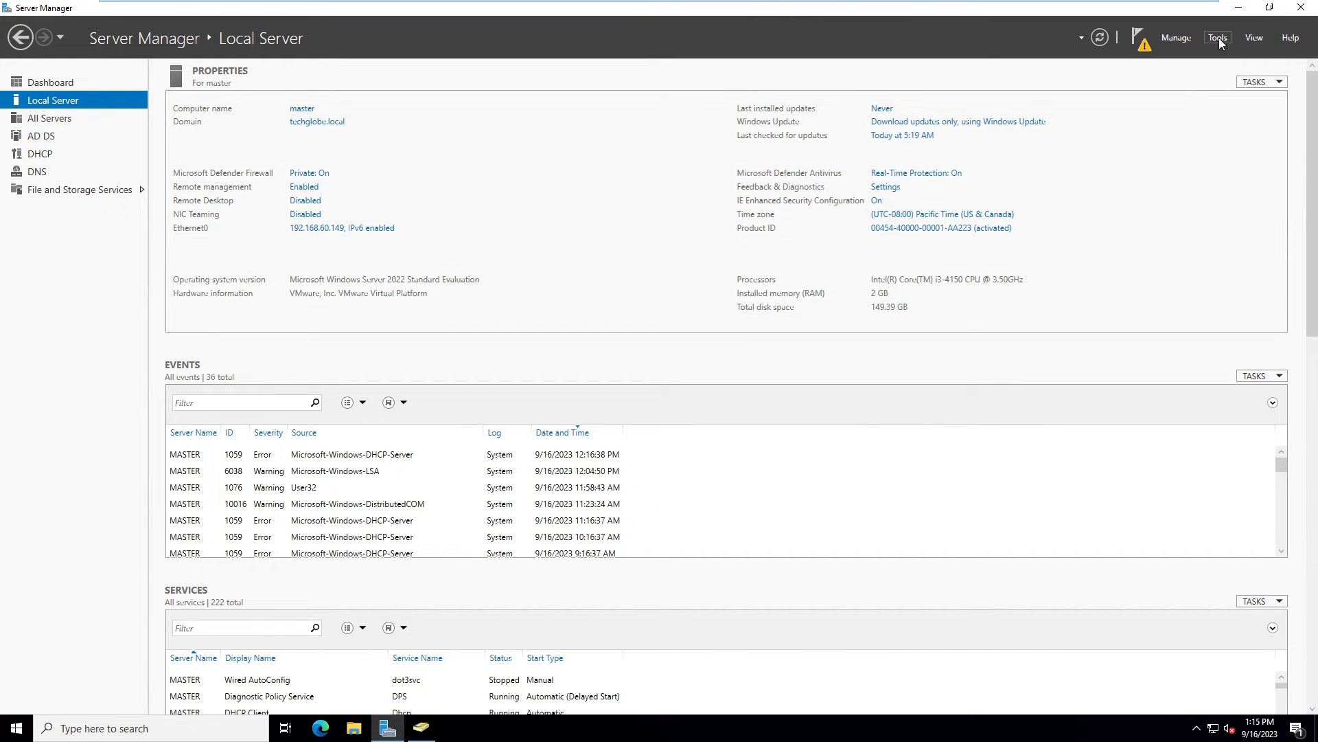
From the Dashboard's Add Roles and Features wizard, select the iSCSI Target Server role under File and iSCSI Services
left_click(48, 81)
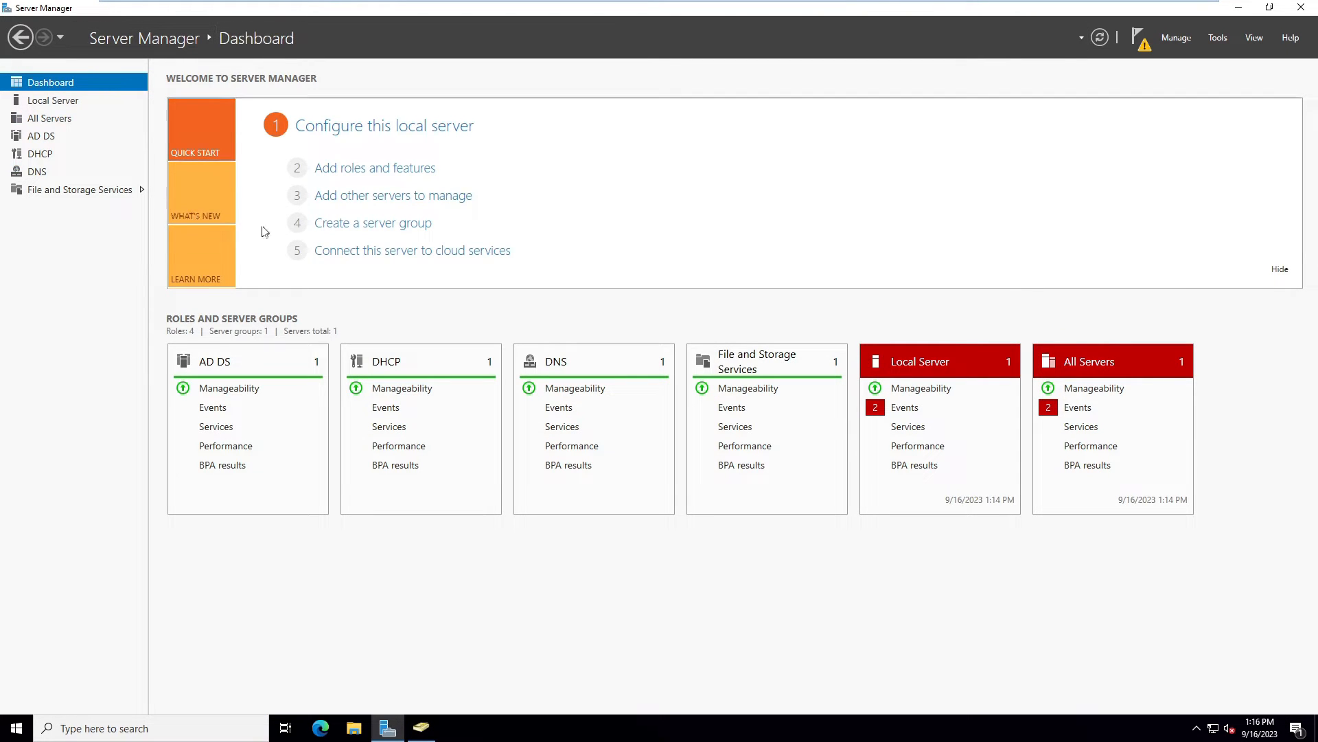
left_click(346, 171)
left_click(481, 476)
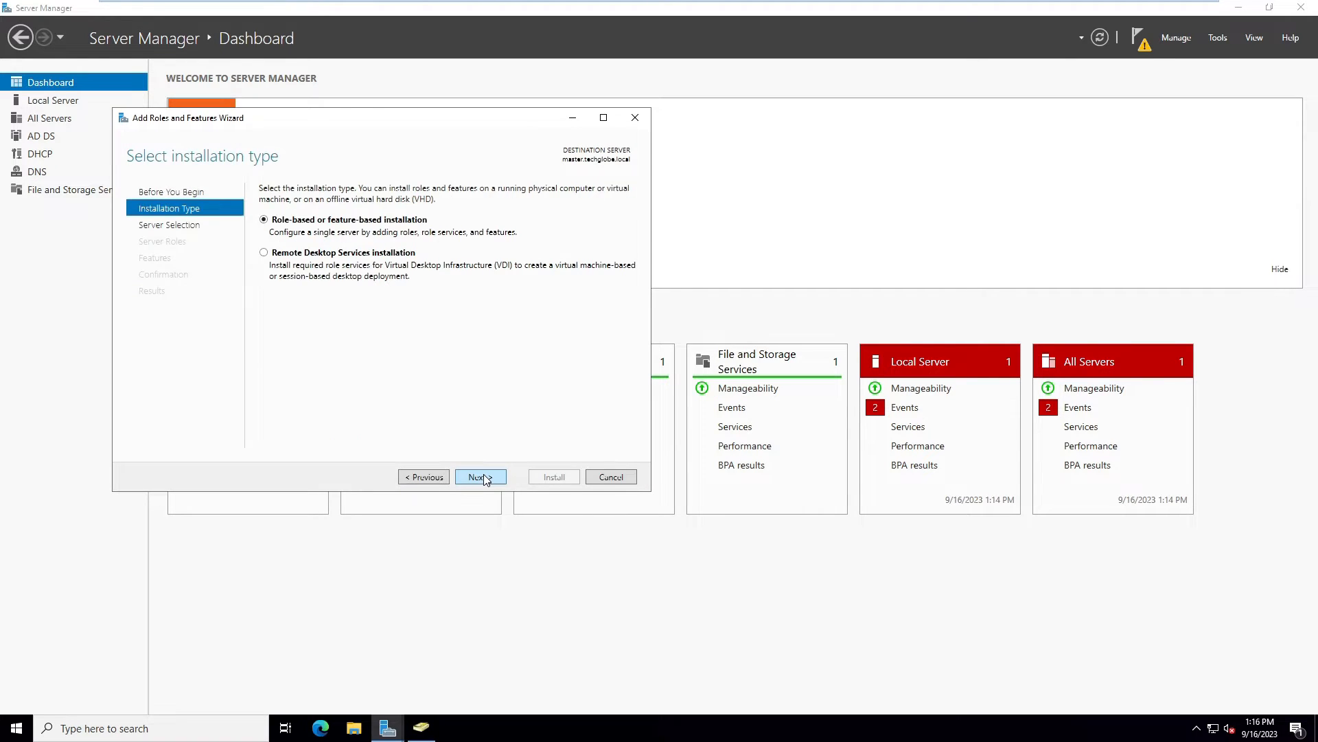
left_click(481, 476)
left_click(480, 476)
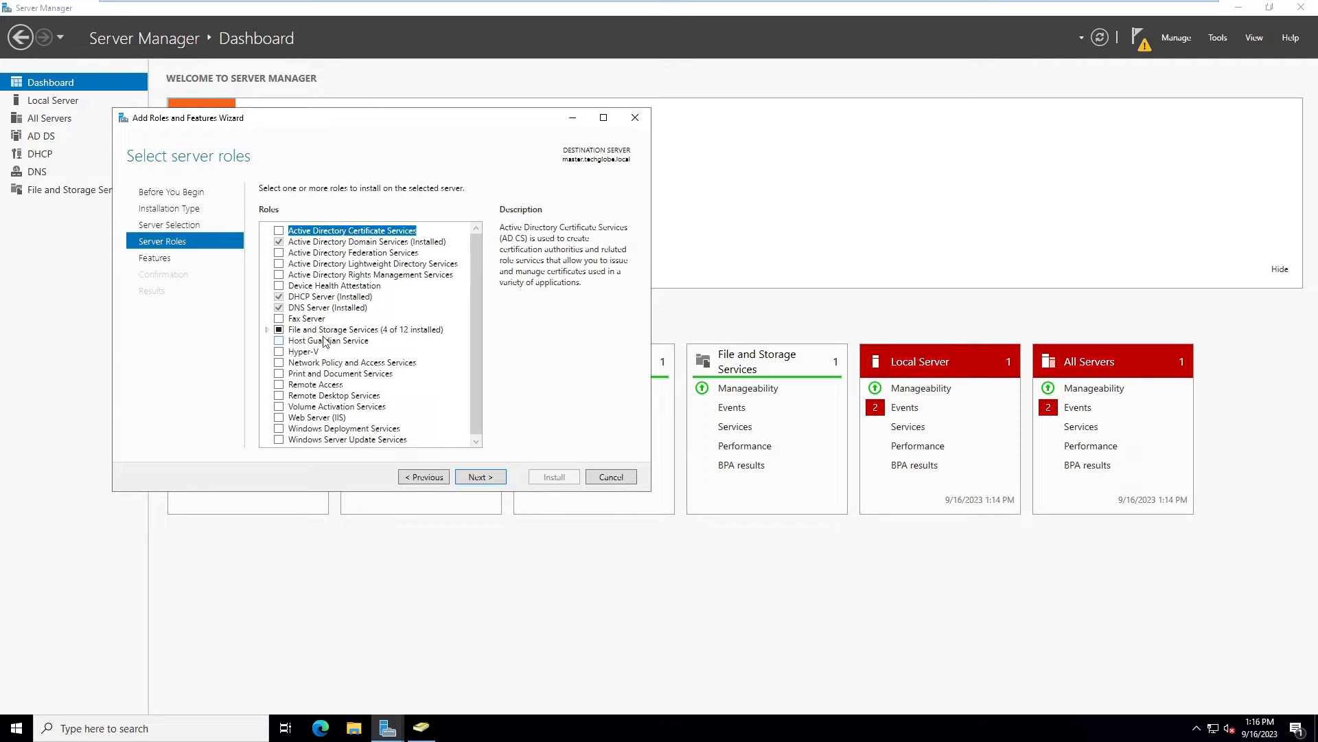
left_click(267, 330)
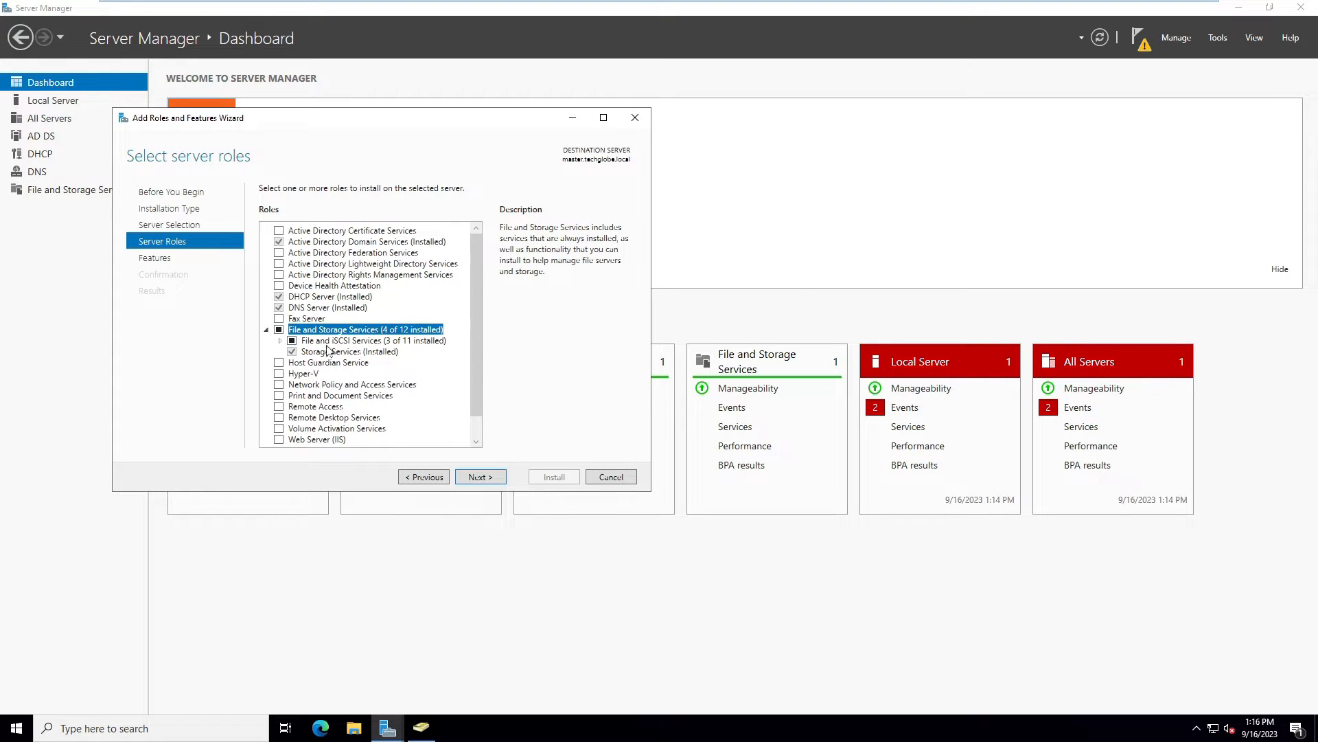
left_click(280, 341)
left_click(321, 341)
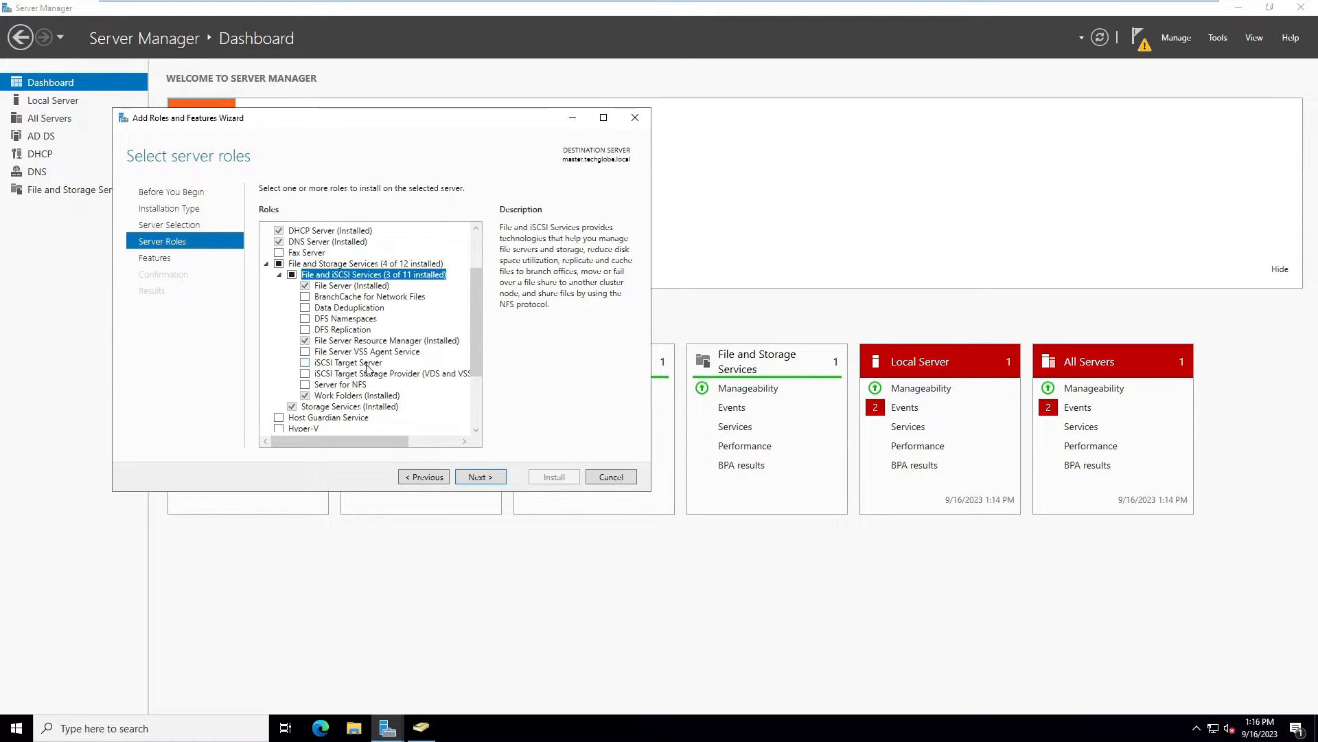
left_click(305, 363)
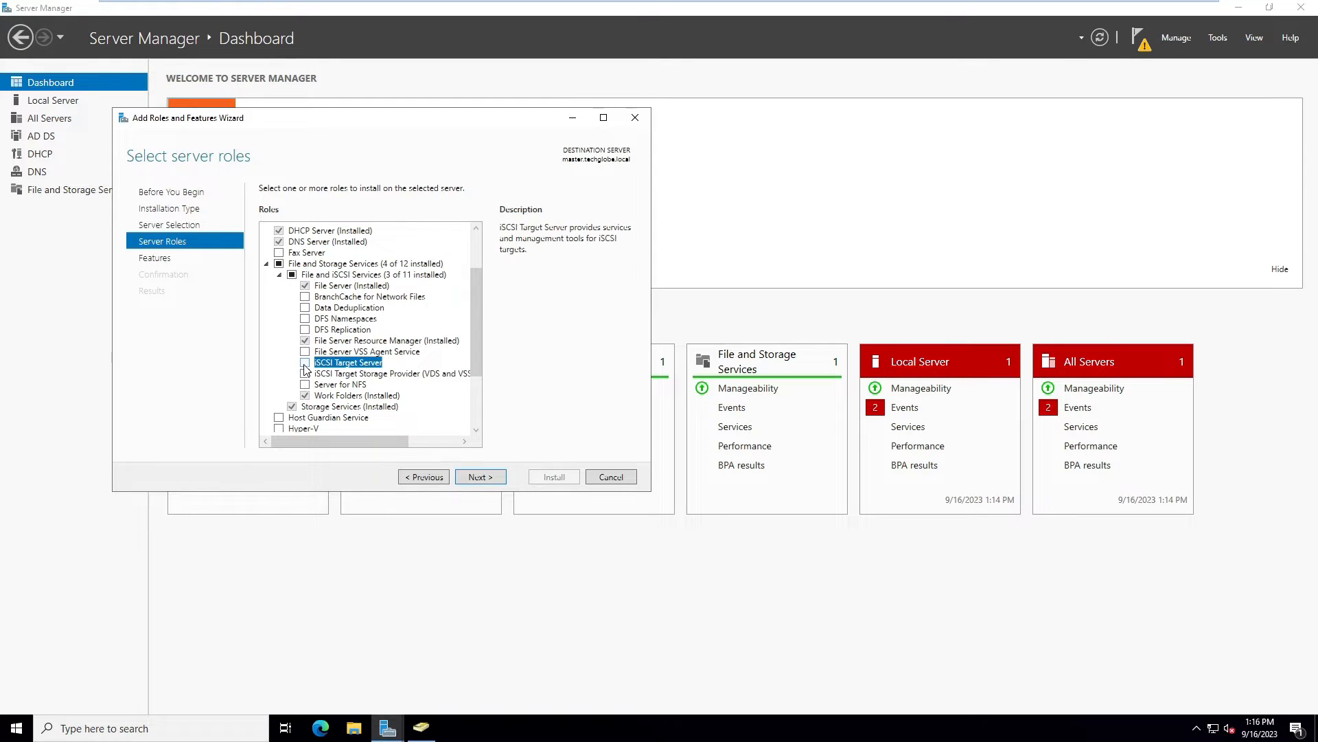
Skip extra features, allow automatic restart, and install the iSCSI Target Server role
left_click(471, 481)
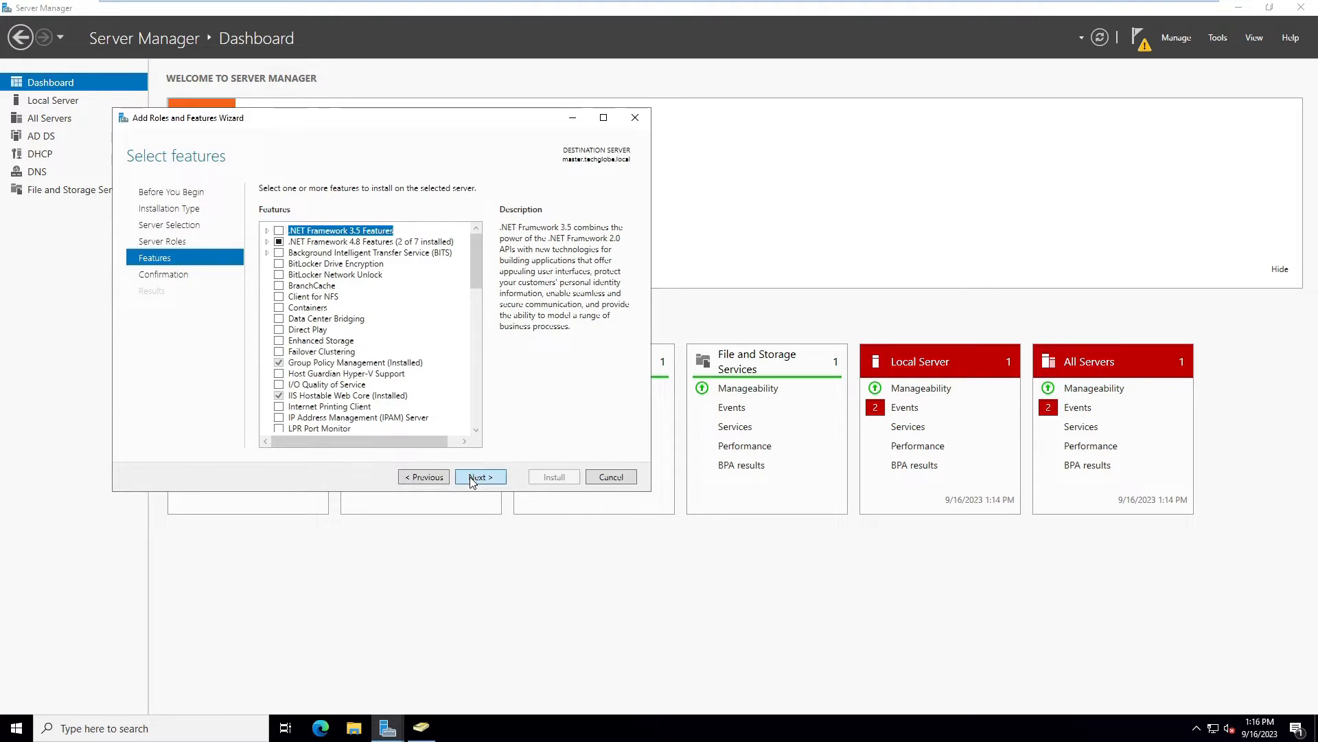
left_click(471, 479)
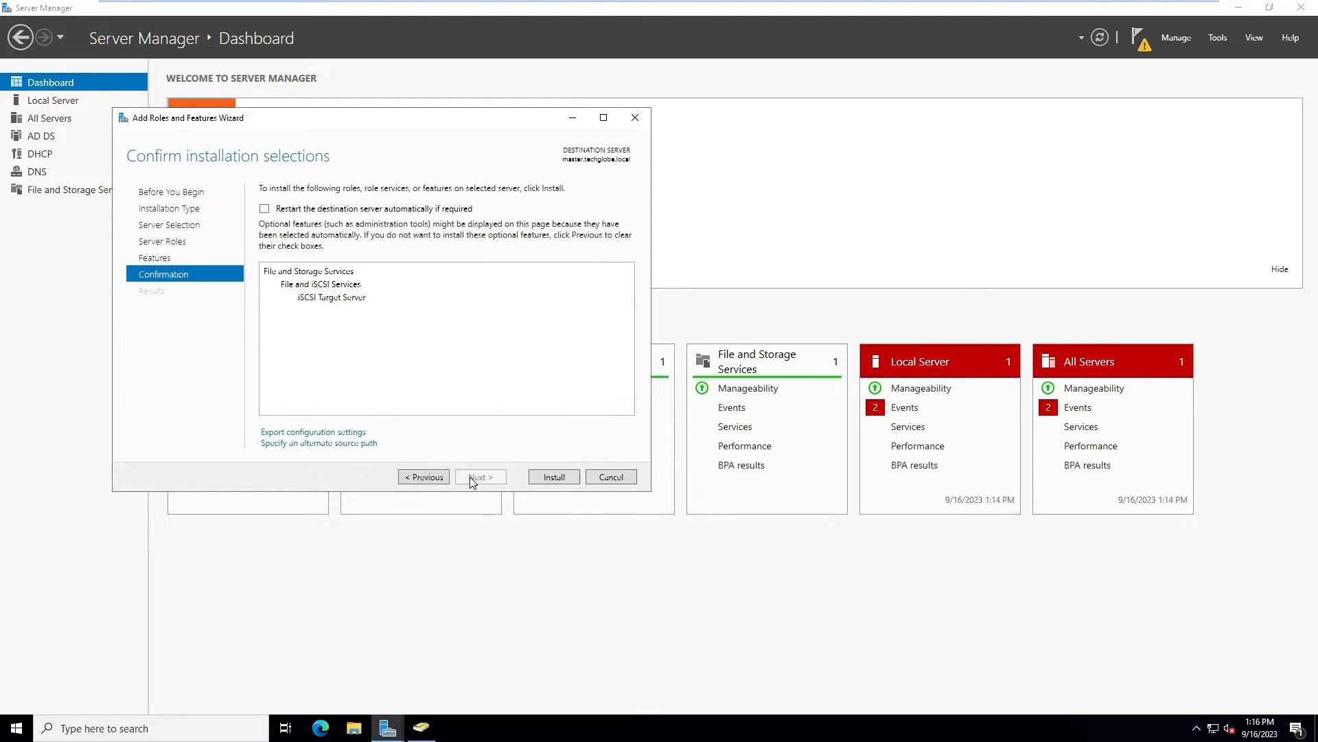
left_click(264, 209)
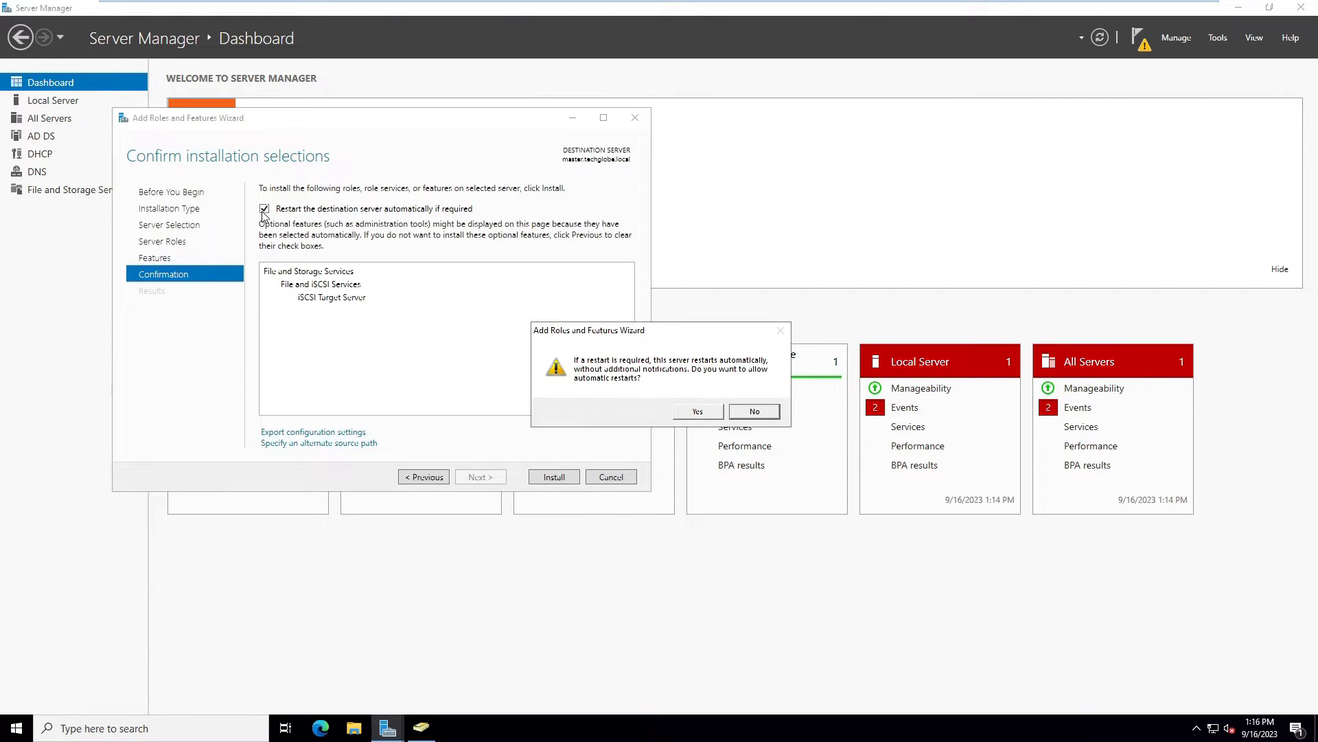
left_click(698, 412)
left_click(555, 477)
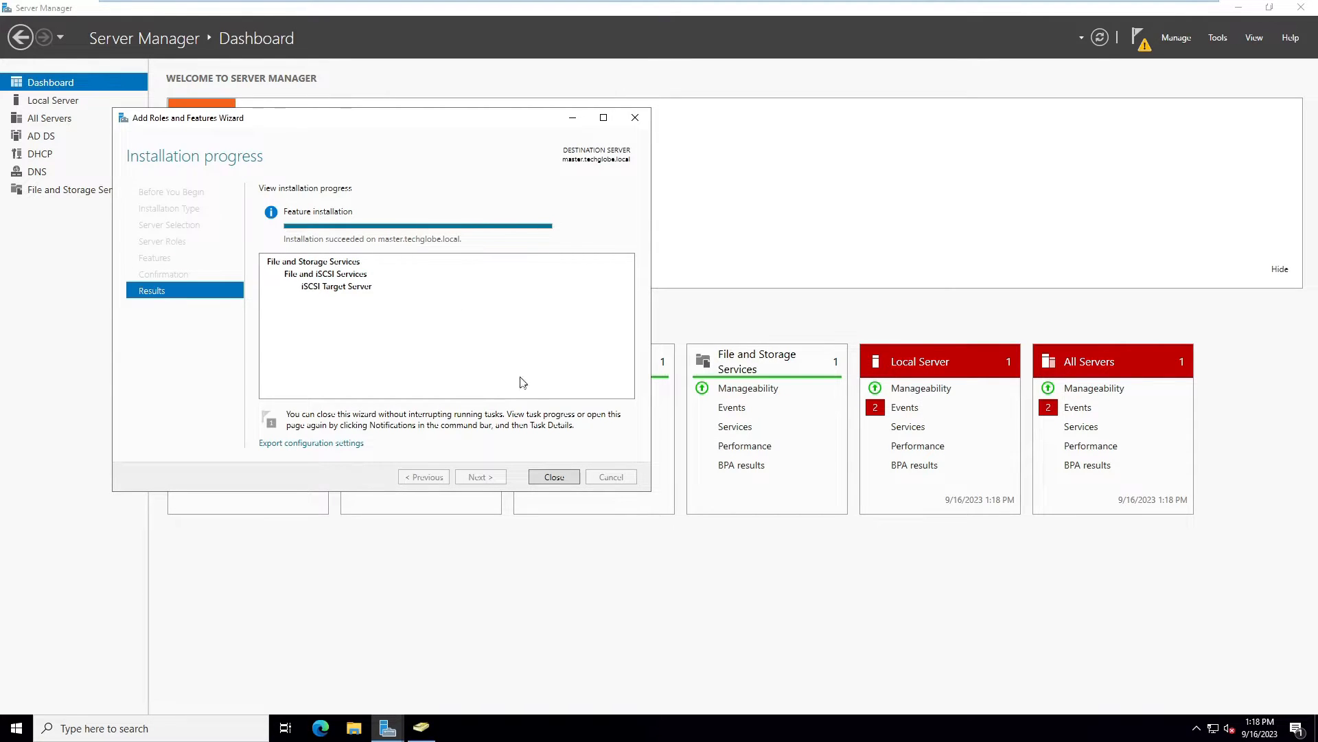
left_click(546, 477)
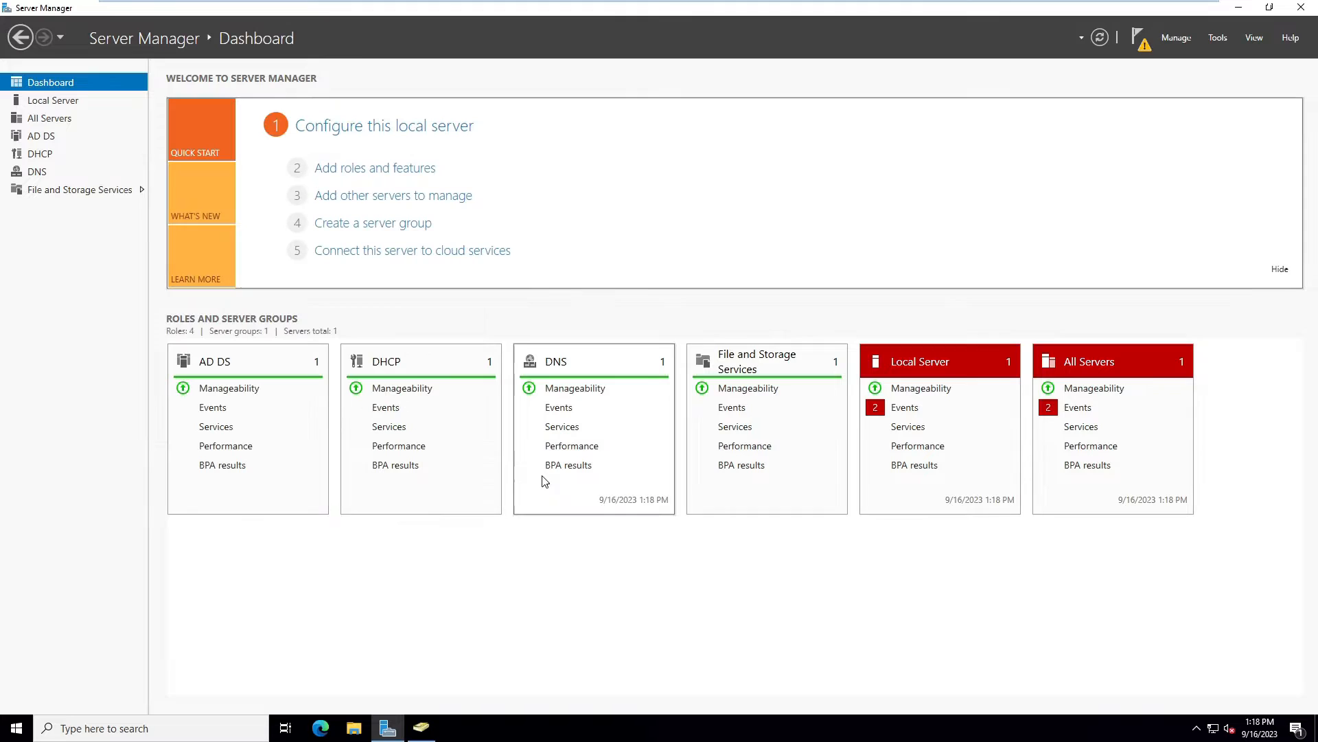
From the iSCSI page, start a new virtual disk named virtual1 on C: sized 10 GB
left_click(46, 192)
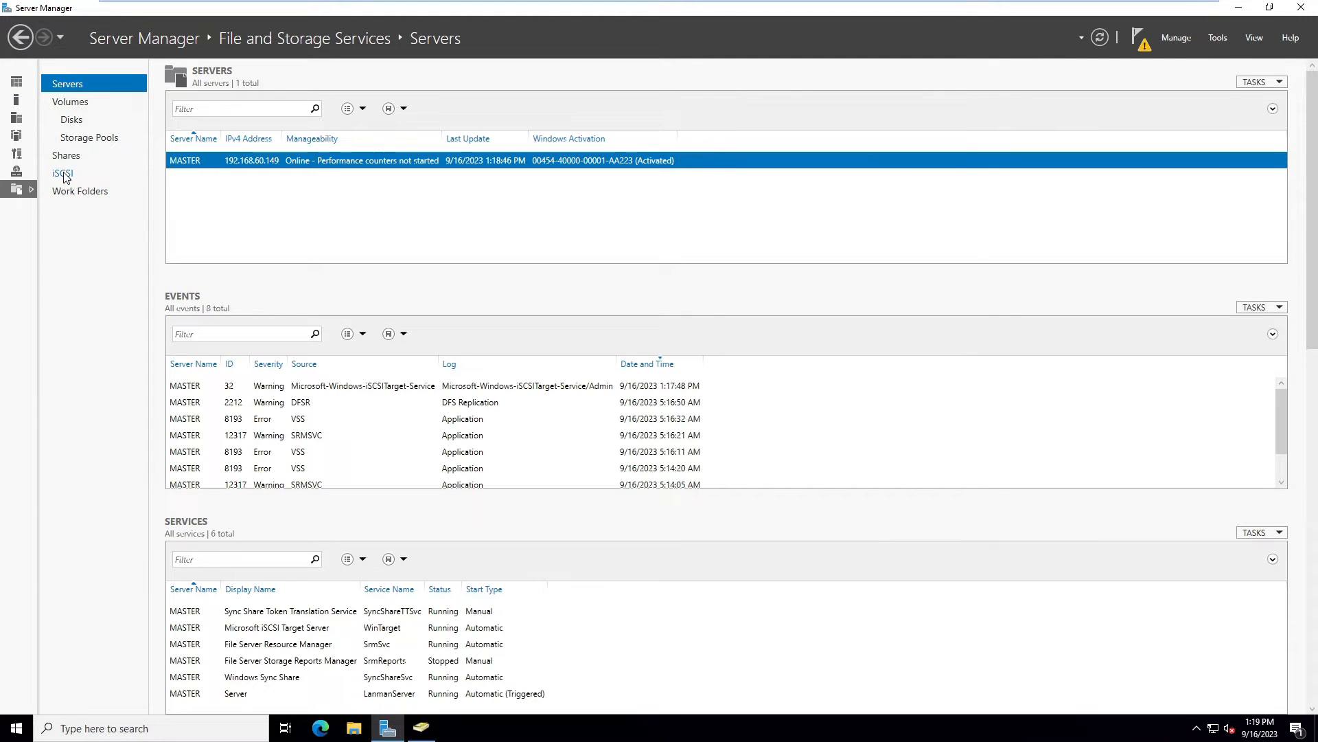
left_click(64, 175)
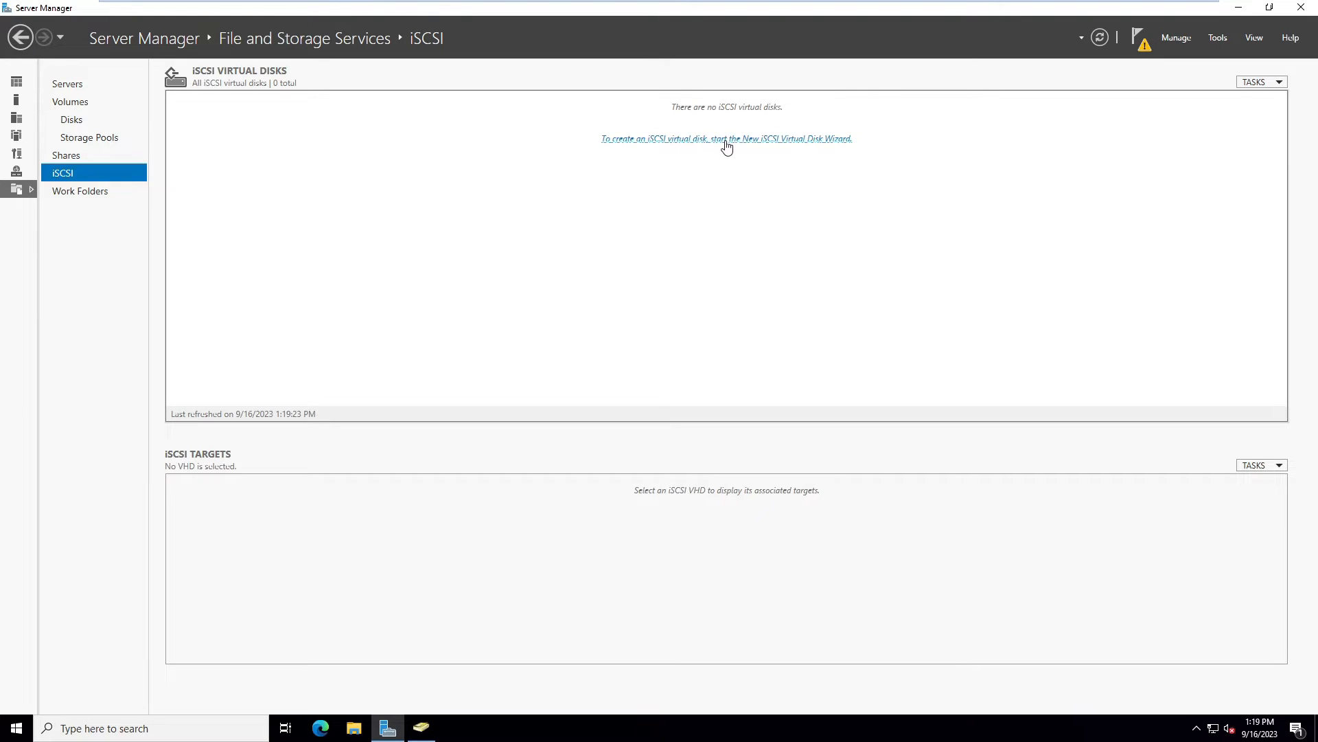
left_click(807, 144)
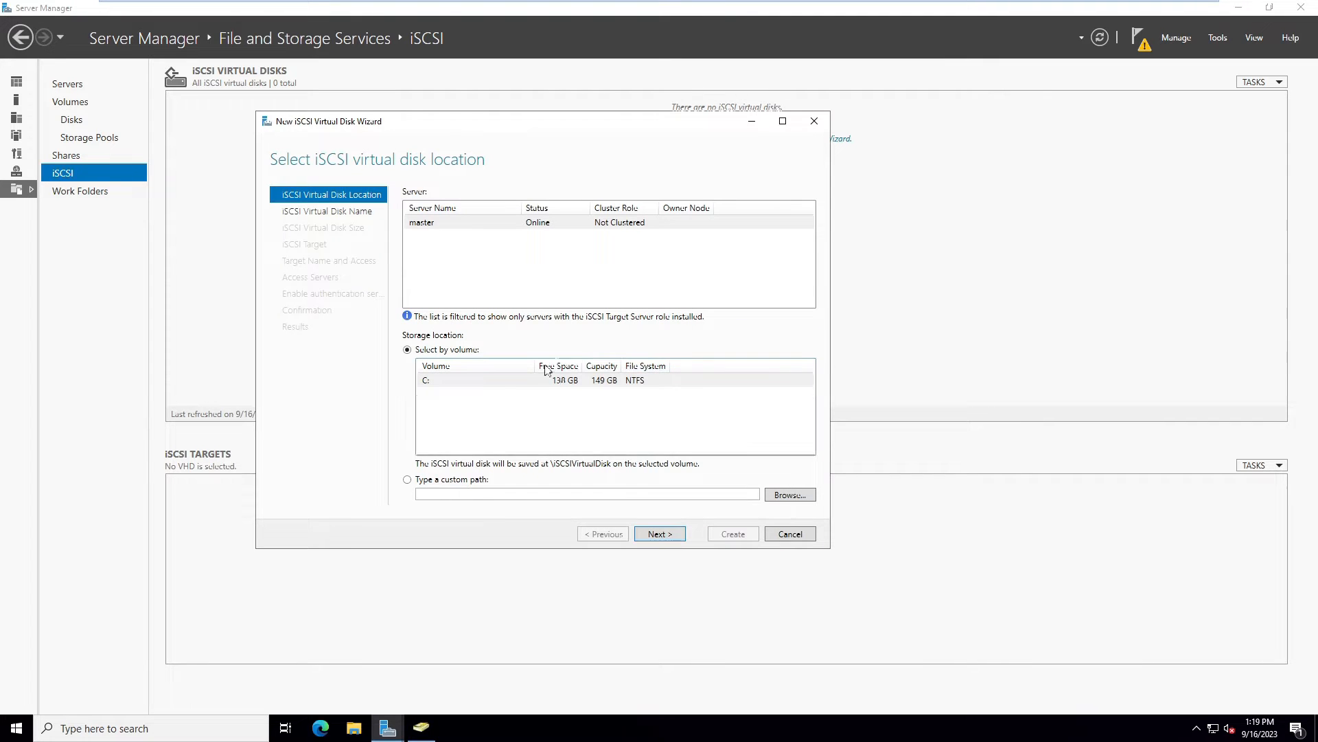
left_click(478, 387)
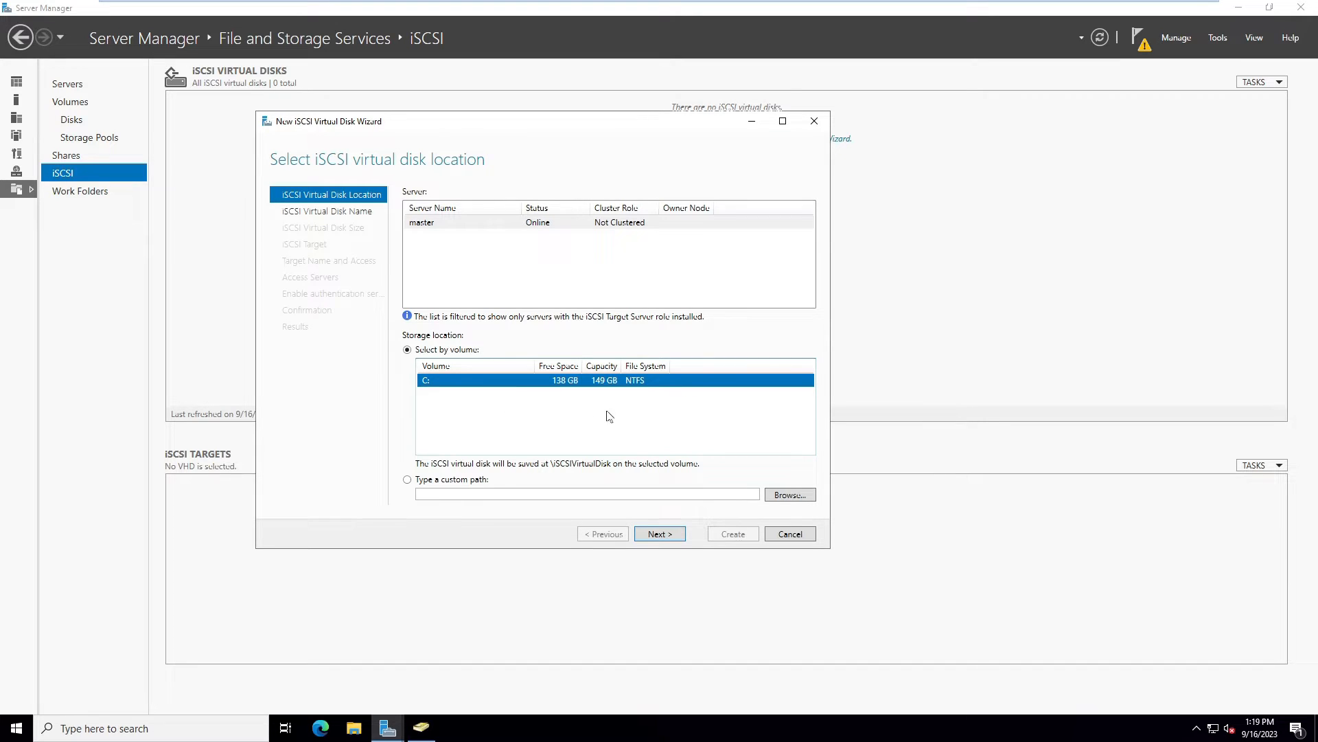
left_click(648, 534)
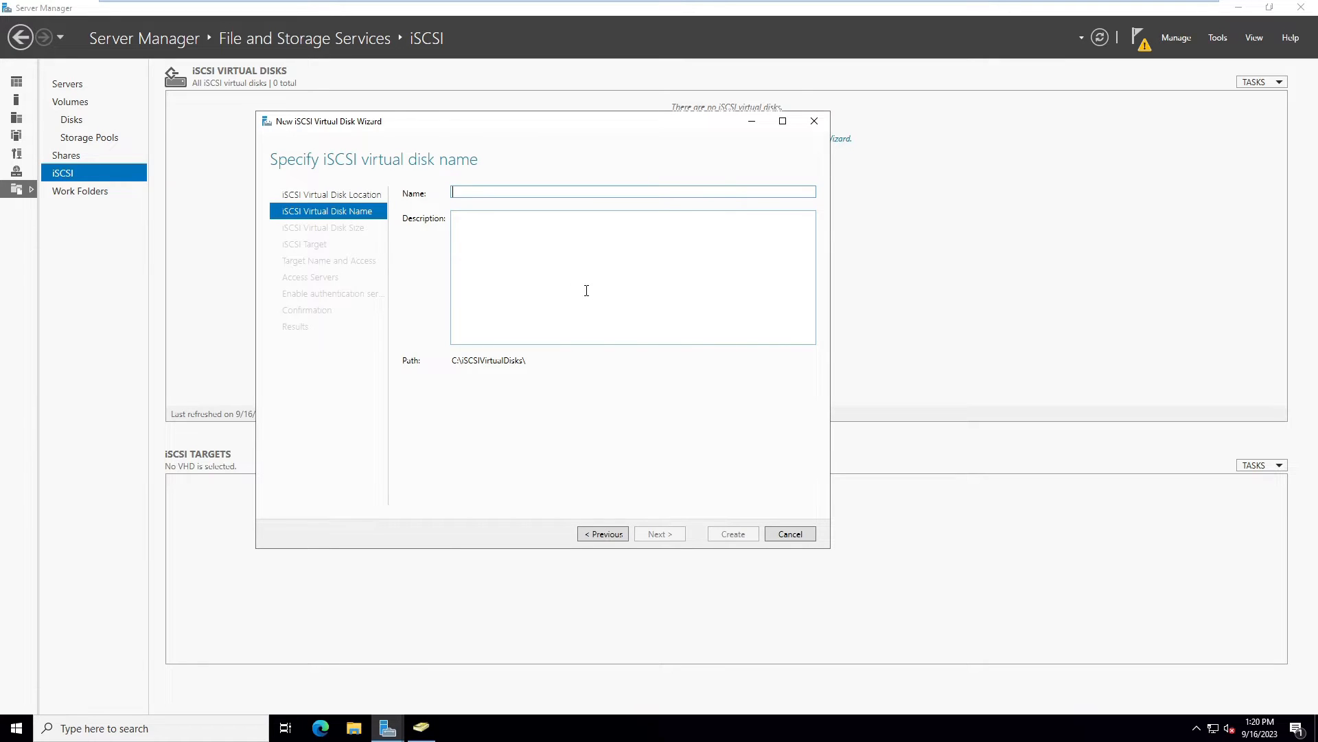
type("virtual1")
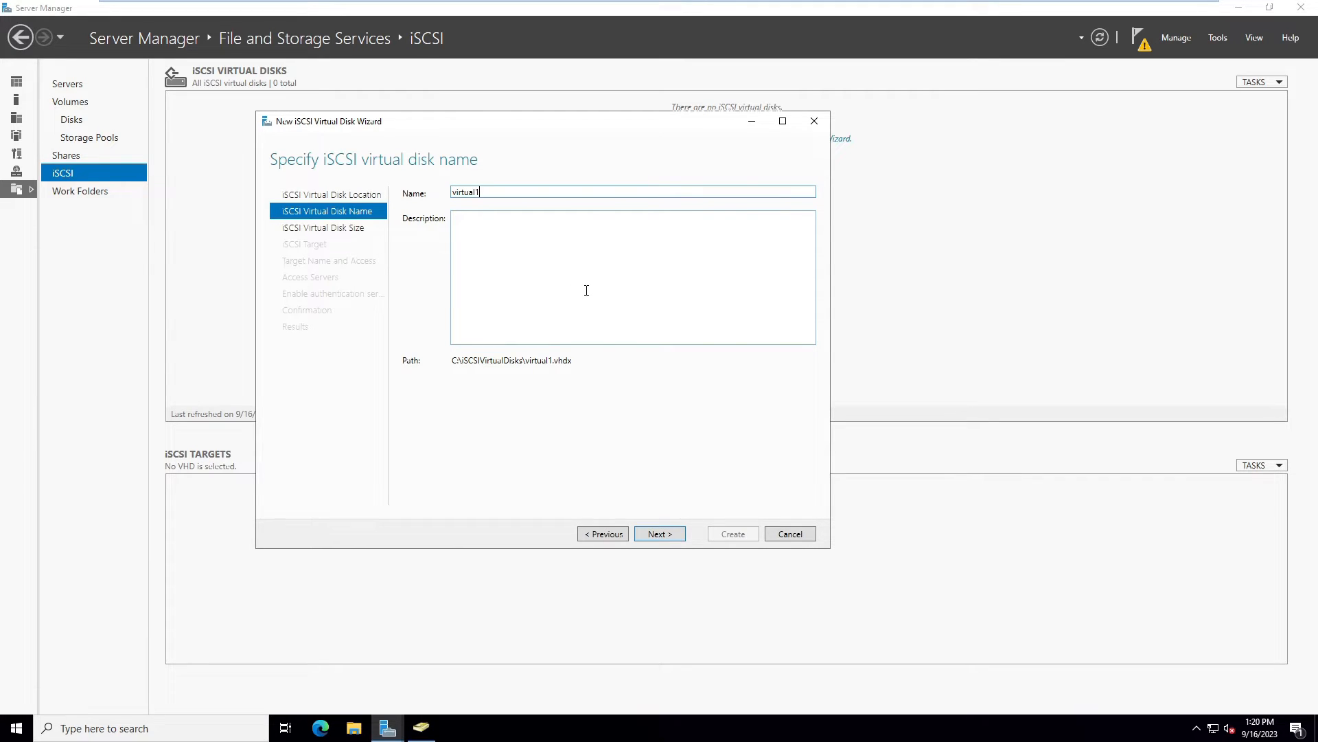
left_click(660, 534)
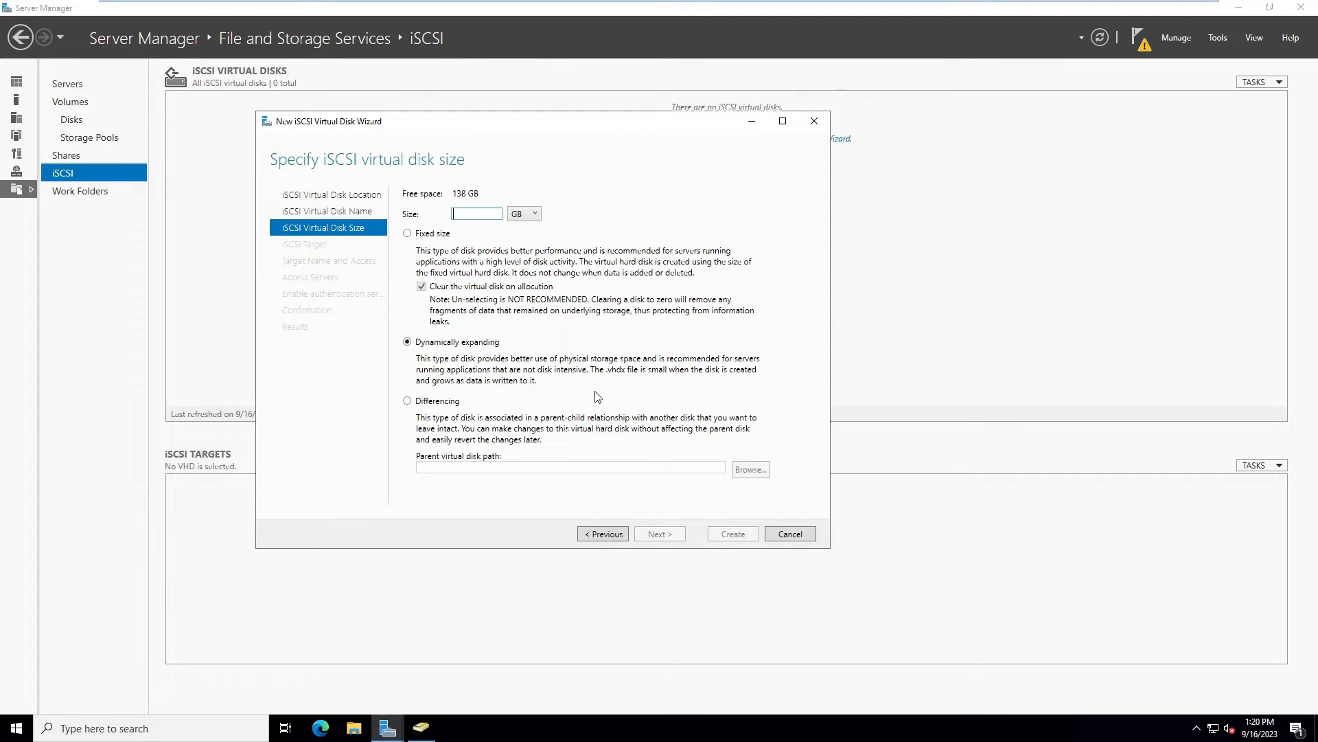
type("10")
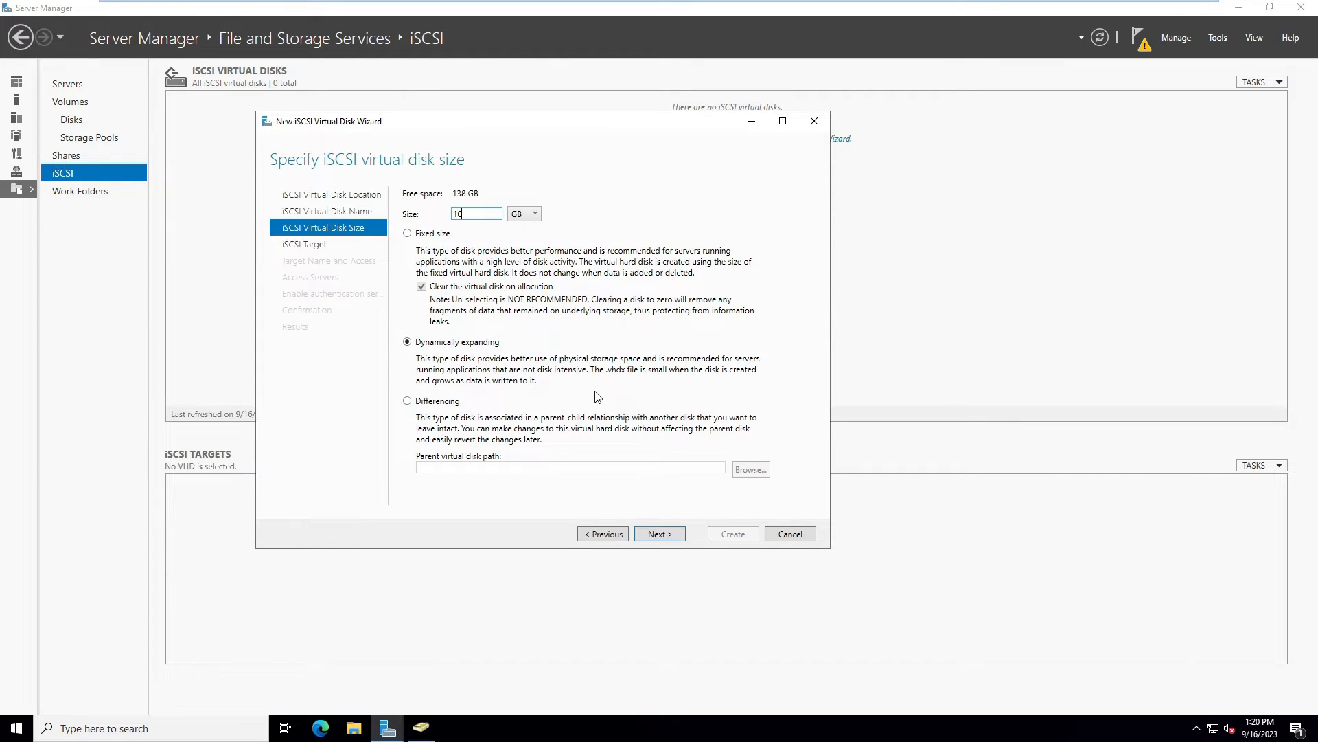
left_click(658, 536)
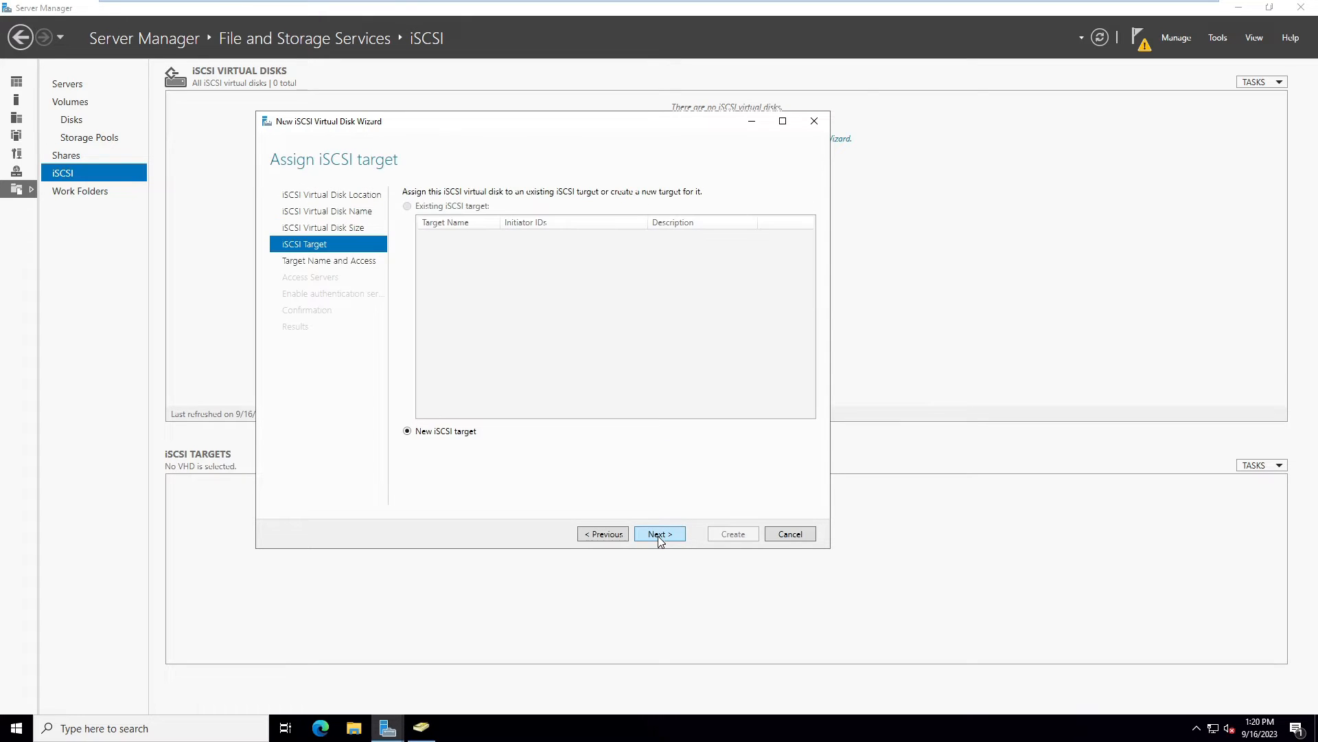
Create a new iSCSI target named storage1 for the disk
left_click(658, 536)
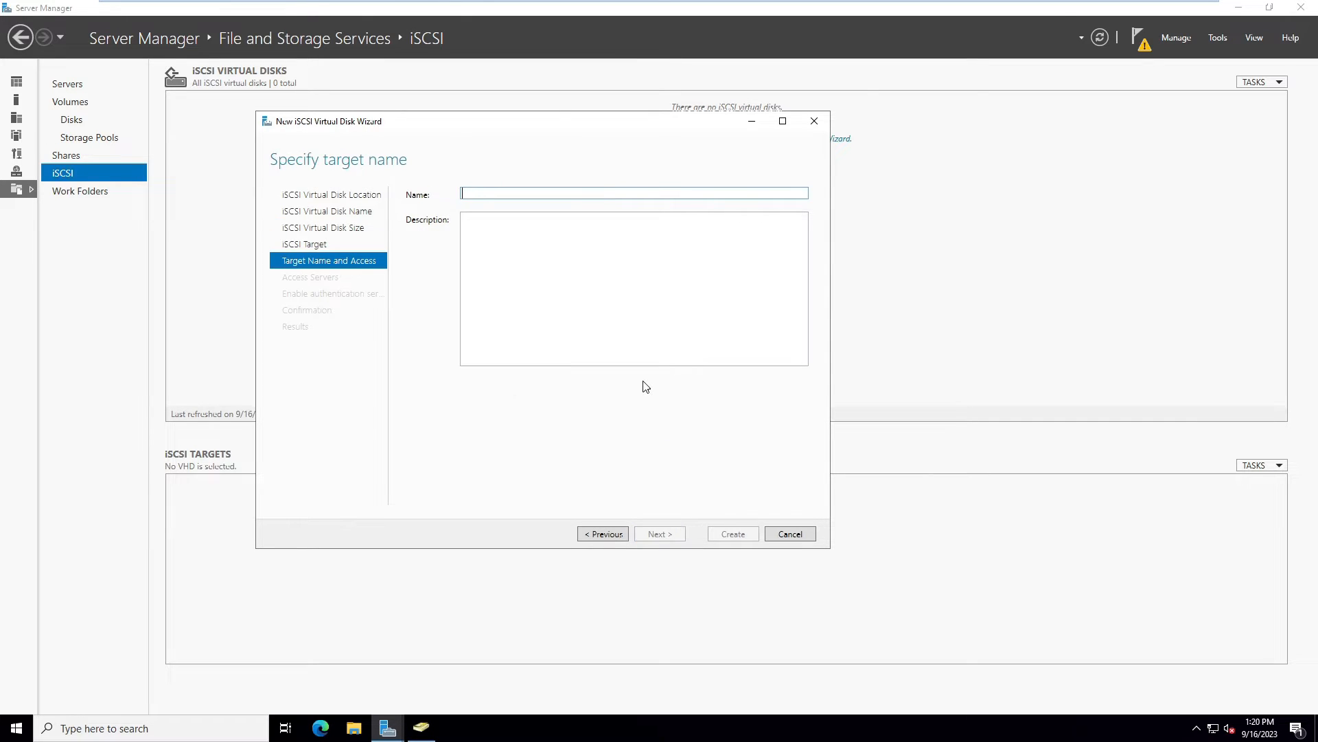
type("storage1")
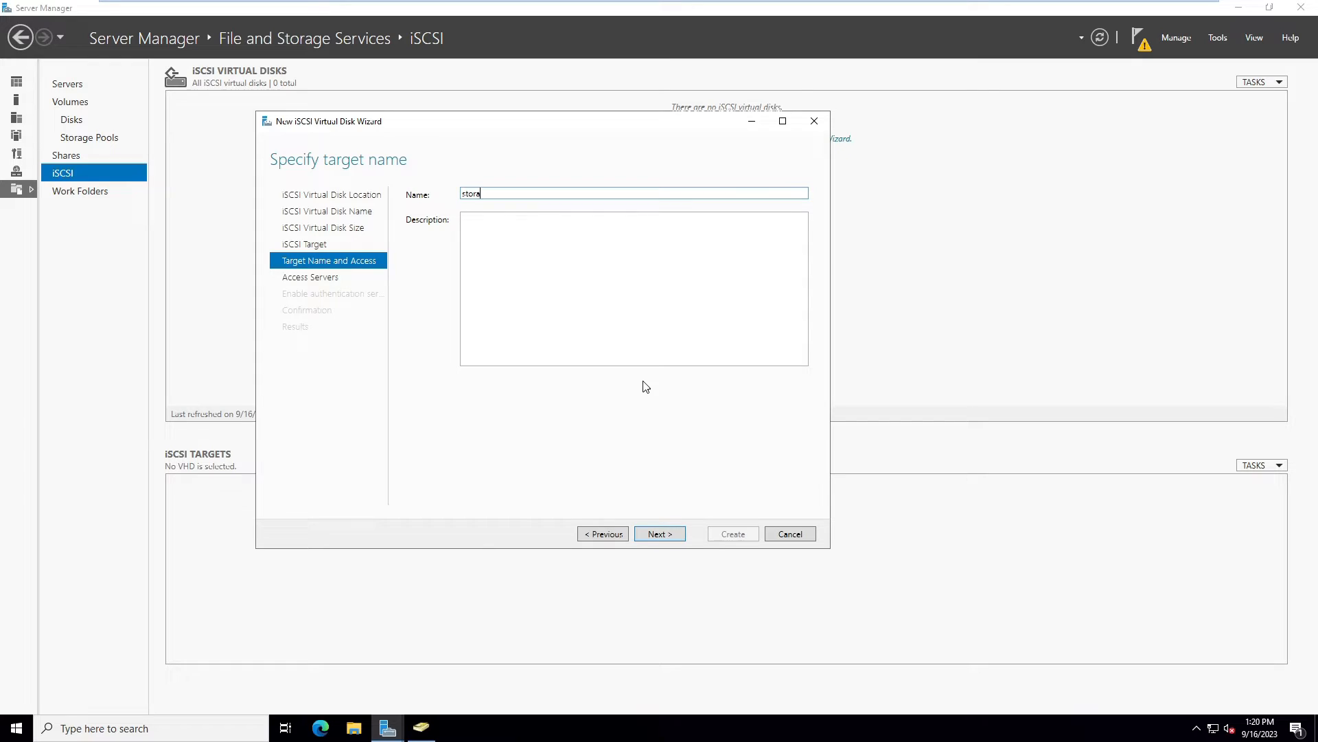
left_click(665, 536)
Add IP address initiators 192.168.60.153 and 192.168.60.154 as access servers
left_click(427, 422)
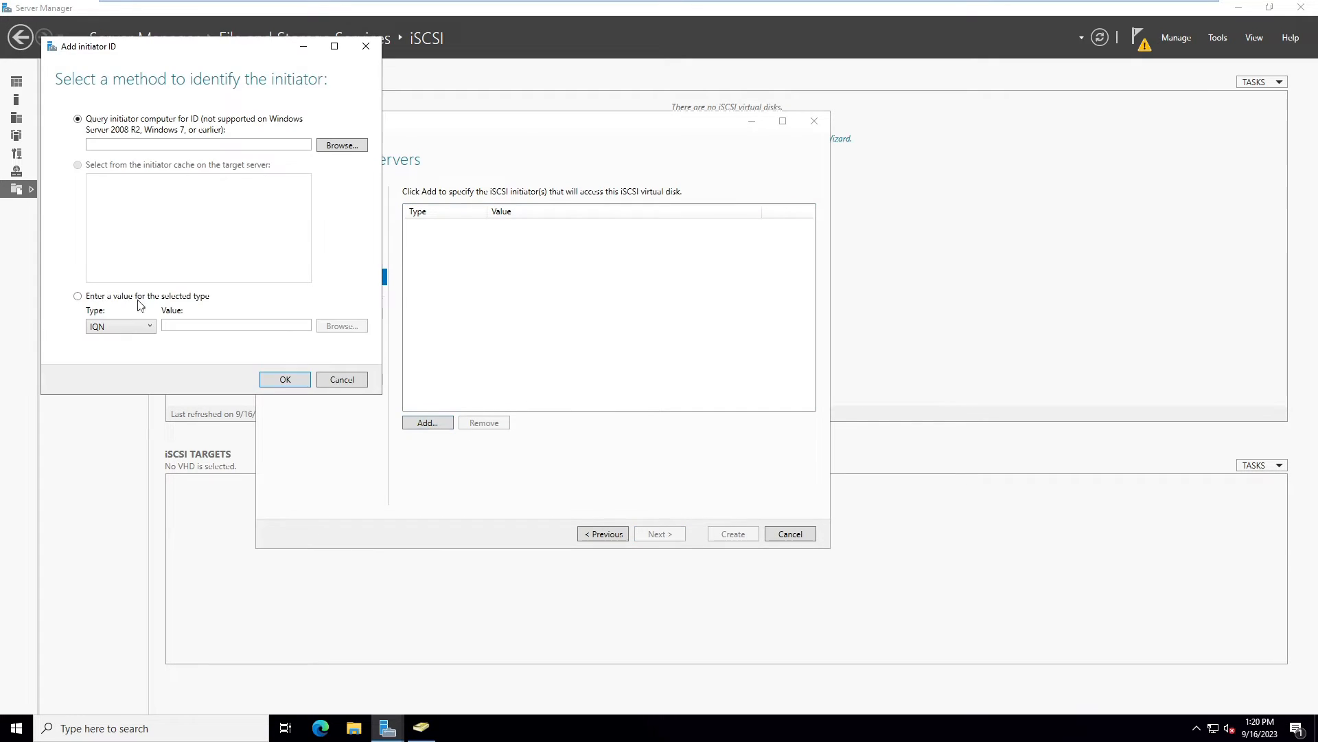
left_click(133, 328)
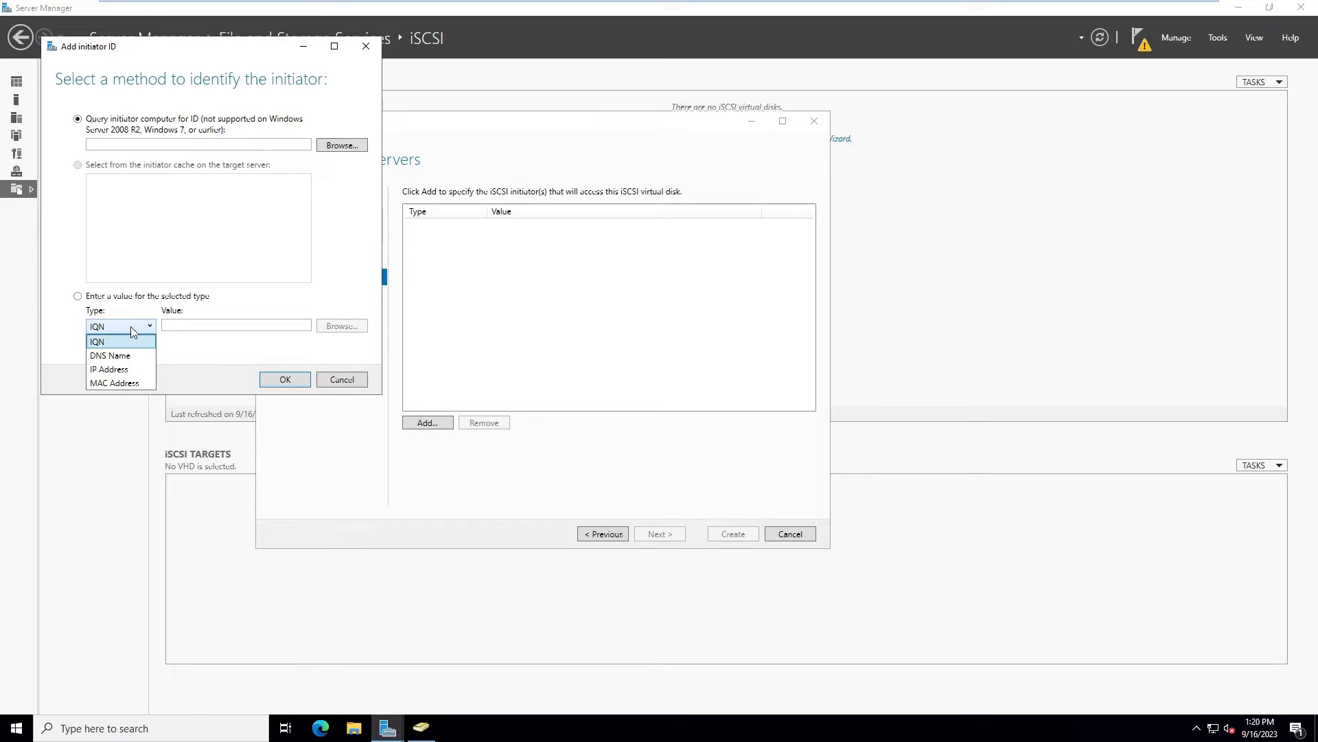
left_click(109, 369)
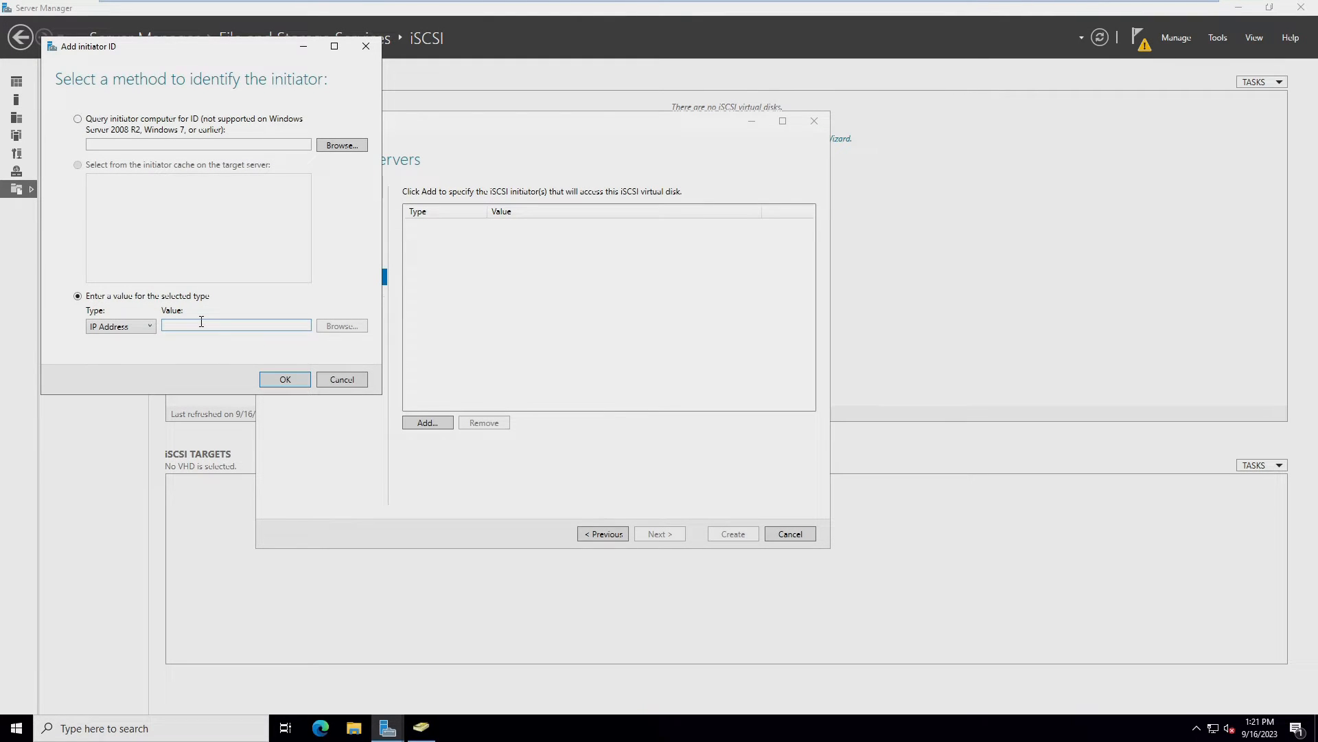
type("192.168.60.")
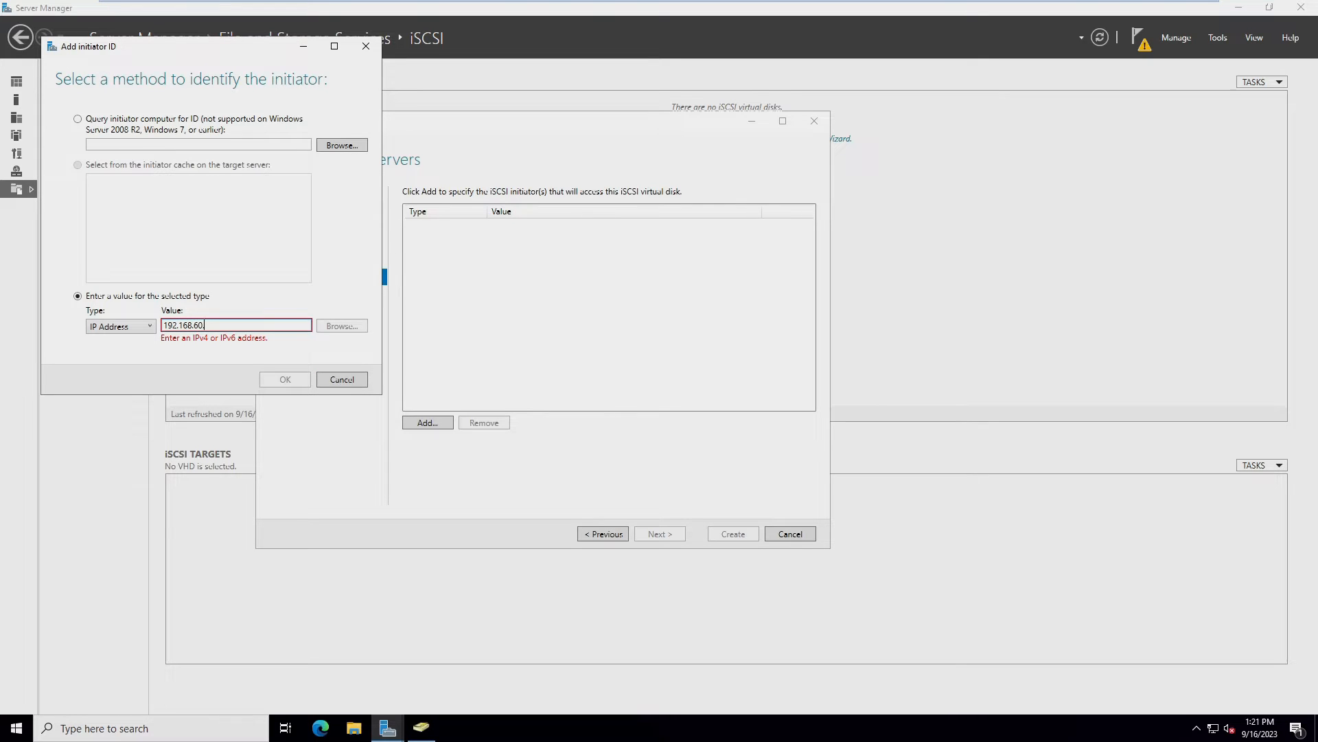
type("153")
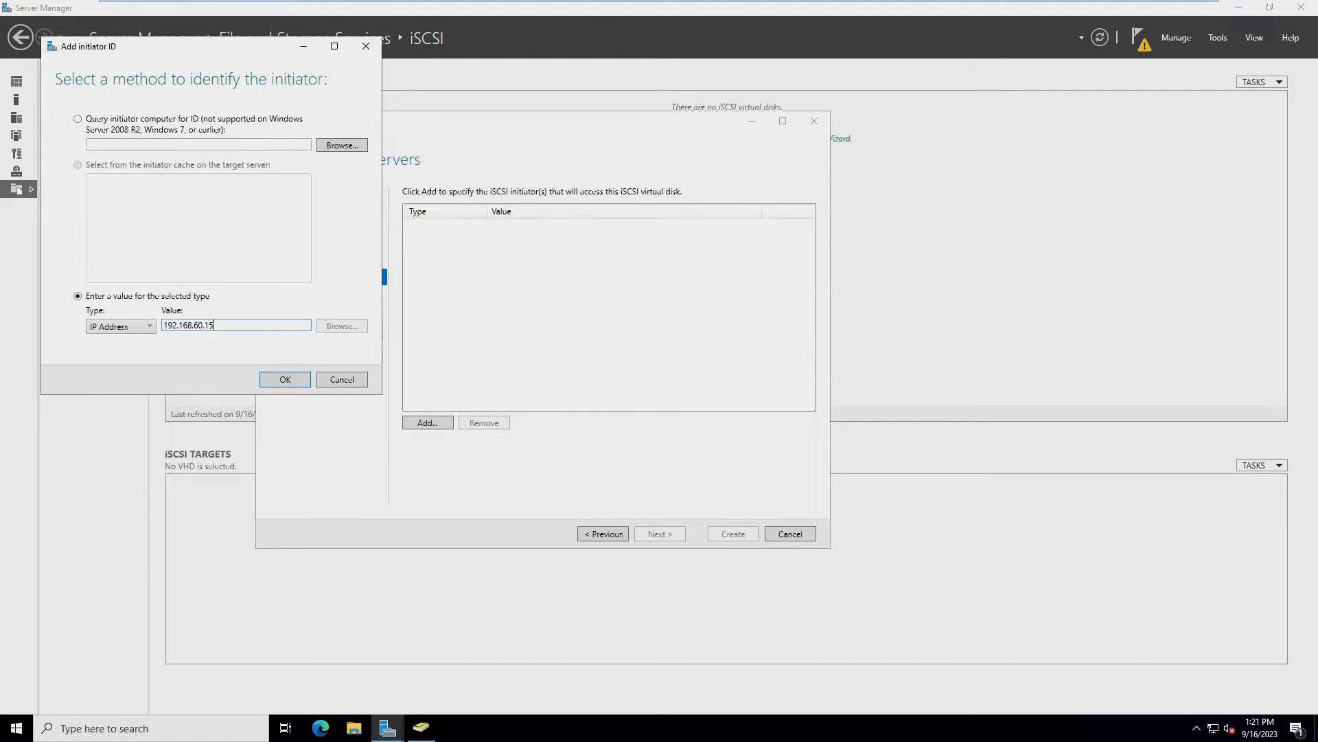
left_click(285, 380)
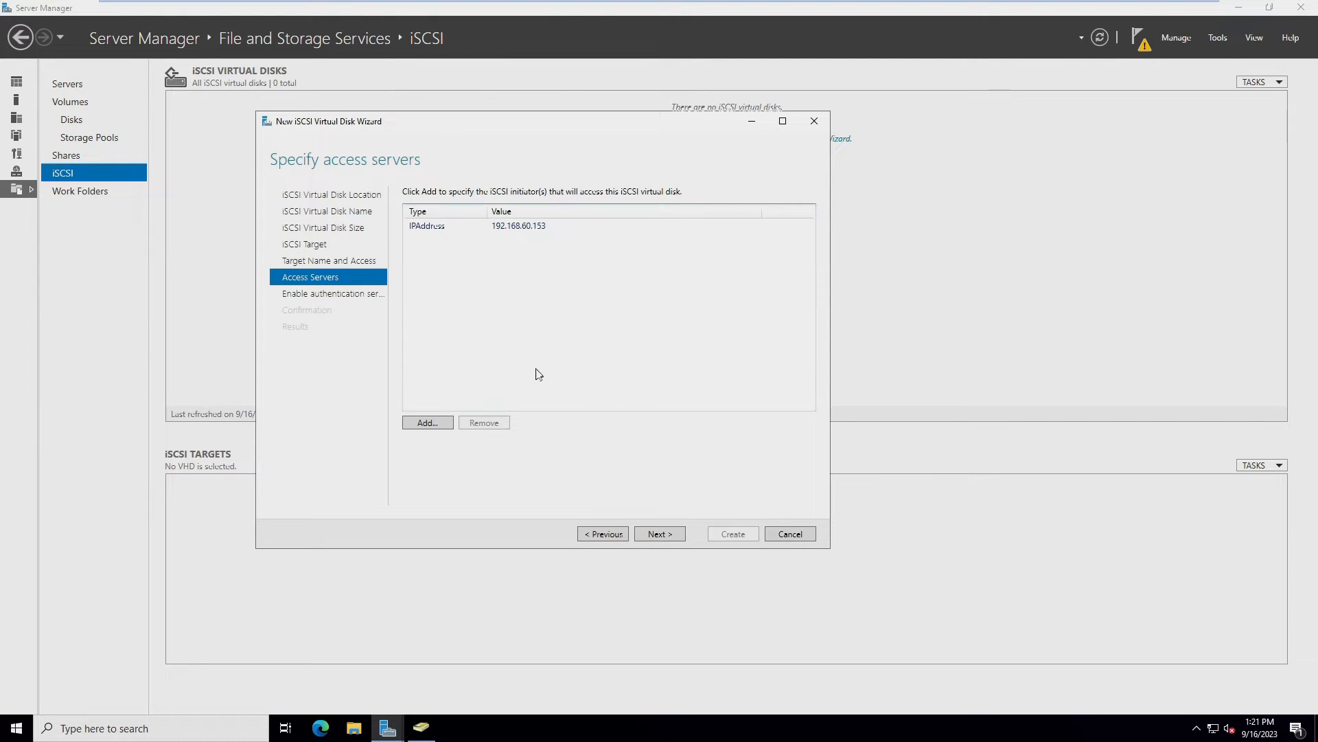
left_click(432, 423)
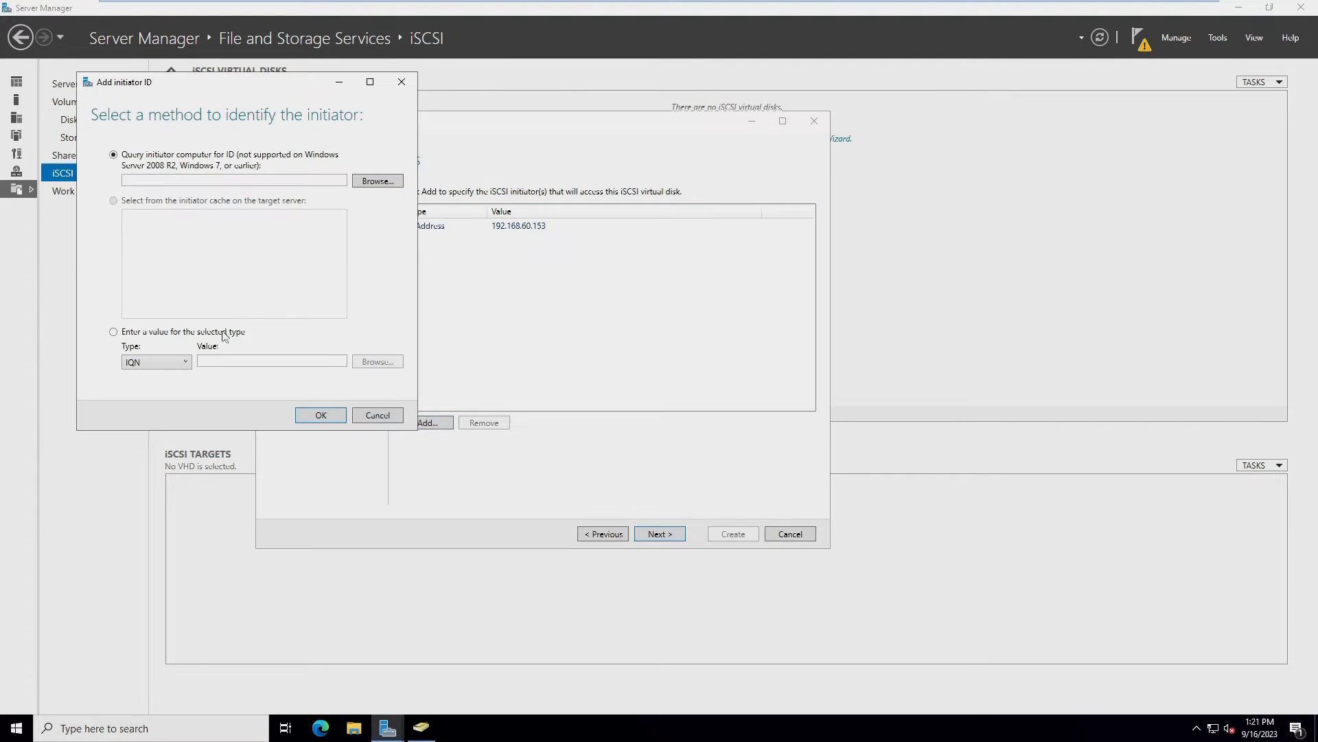
left_click(165, 362)
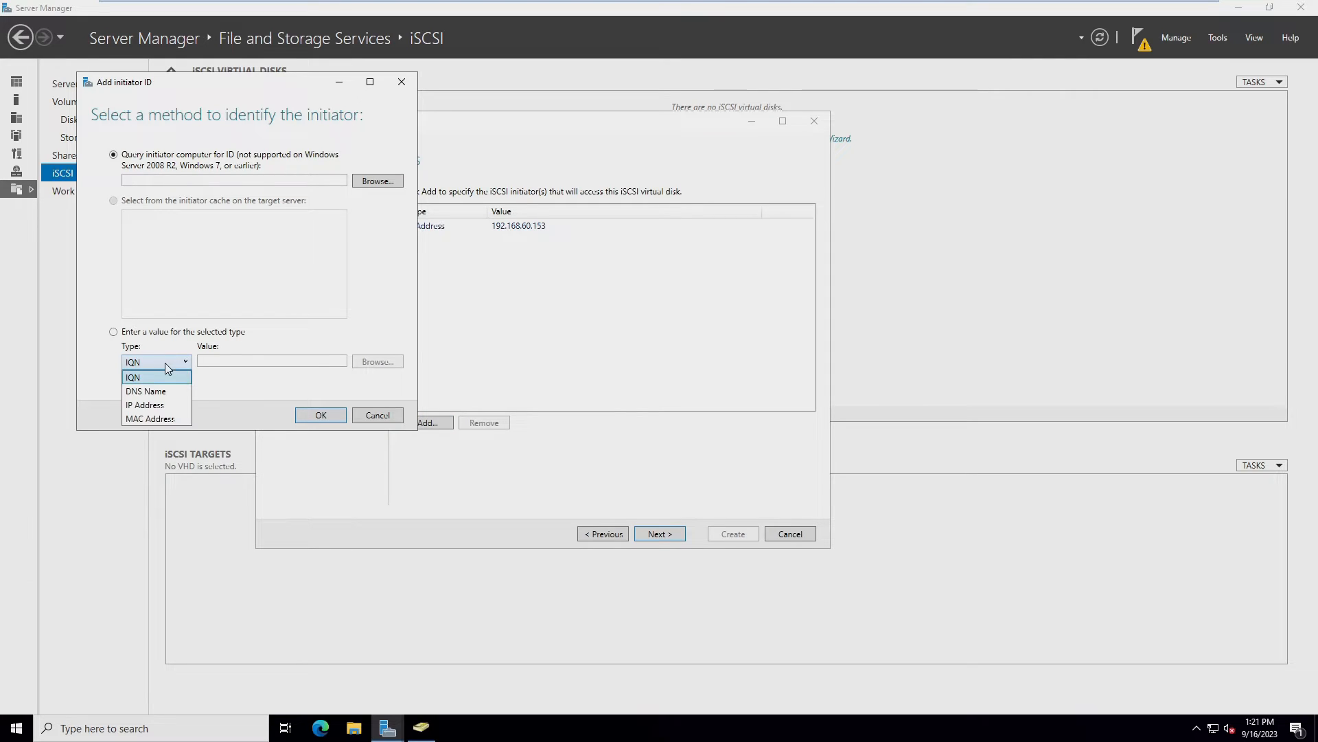
left_click(145, 406)
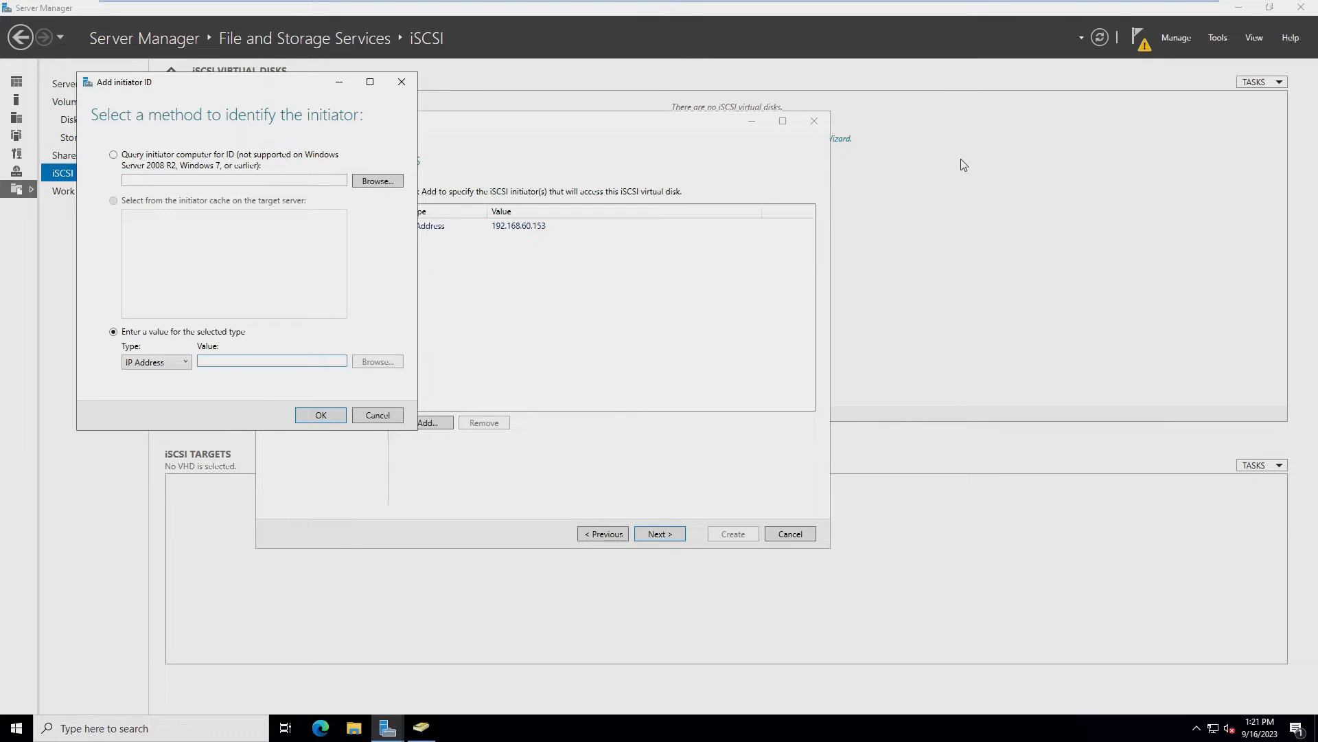
type("192.1")
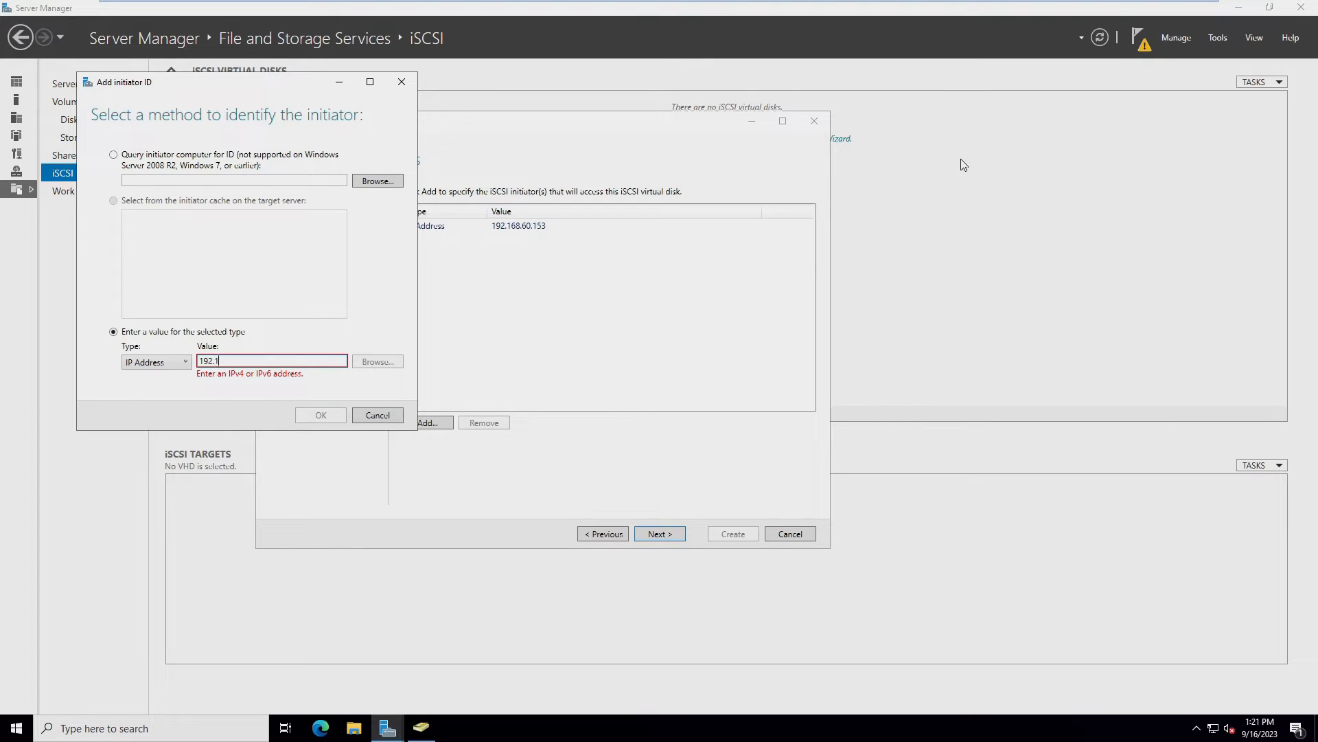
type("68.60.154")
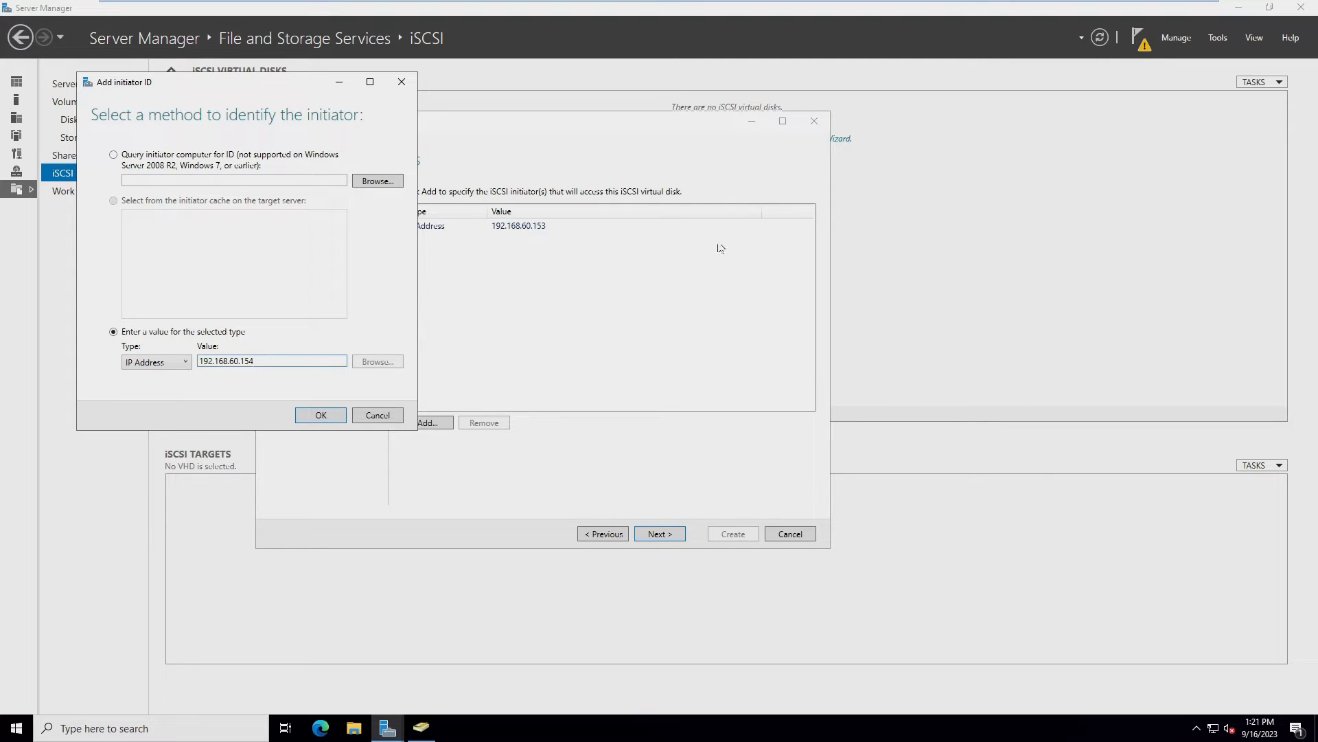
left_click(333, 416)
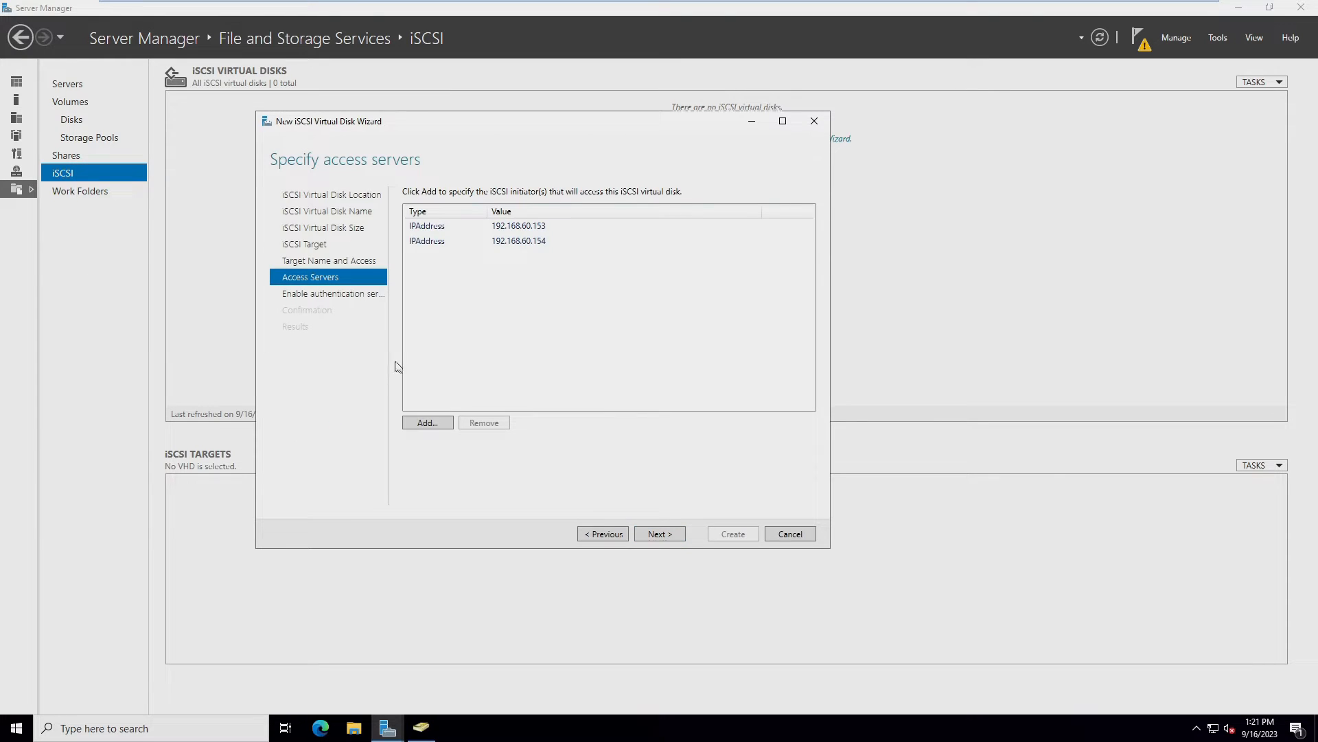
Skip CHAP authentication and create virtual1.vhdx with target storage1
left_click(657, 535)
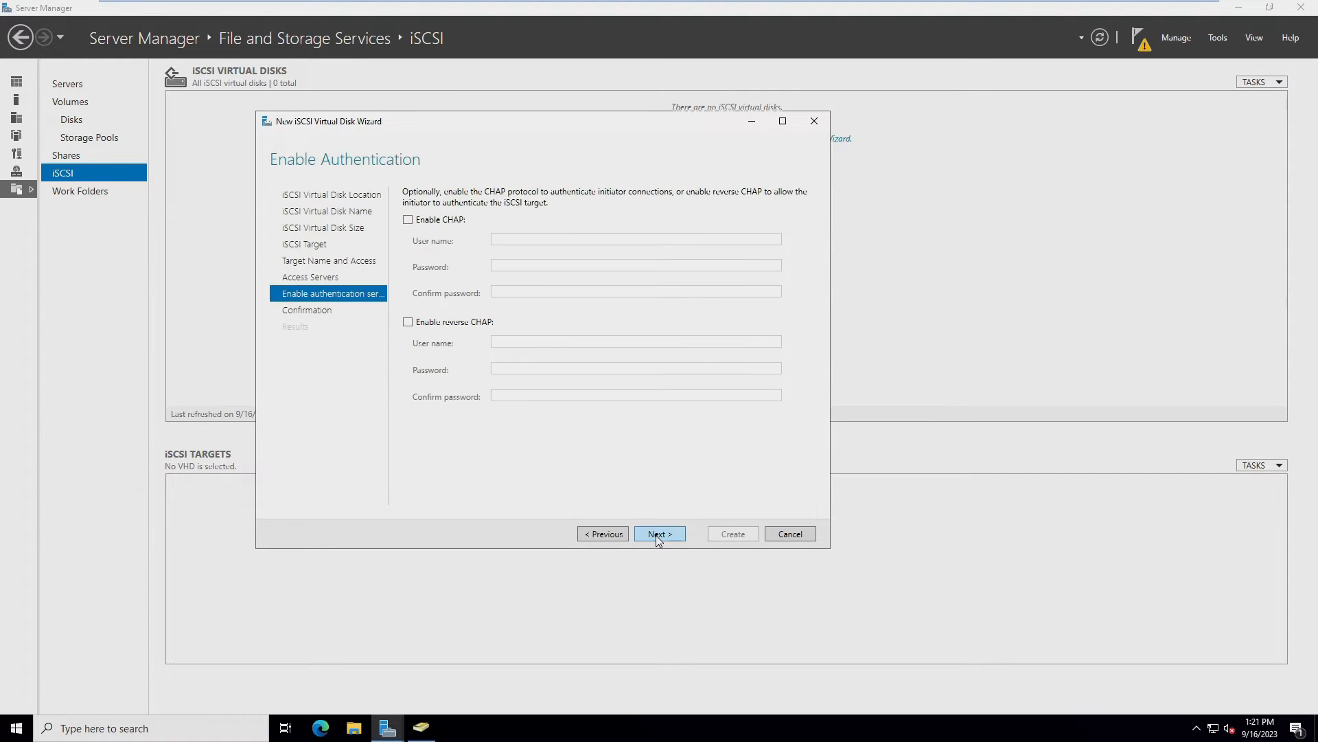
left_click(656, 534)
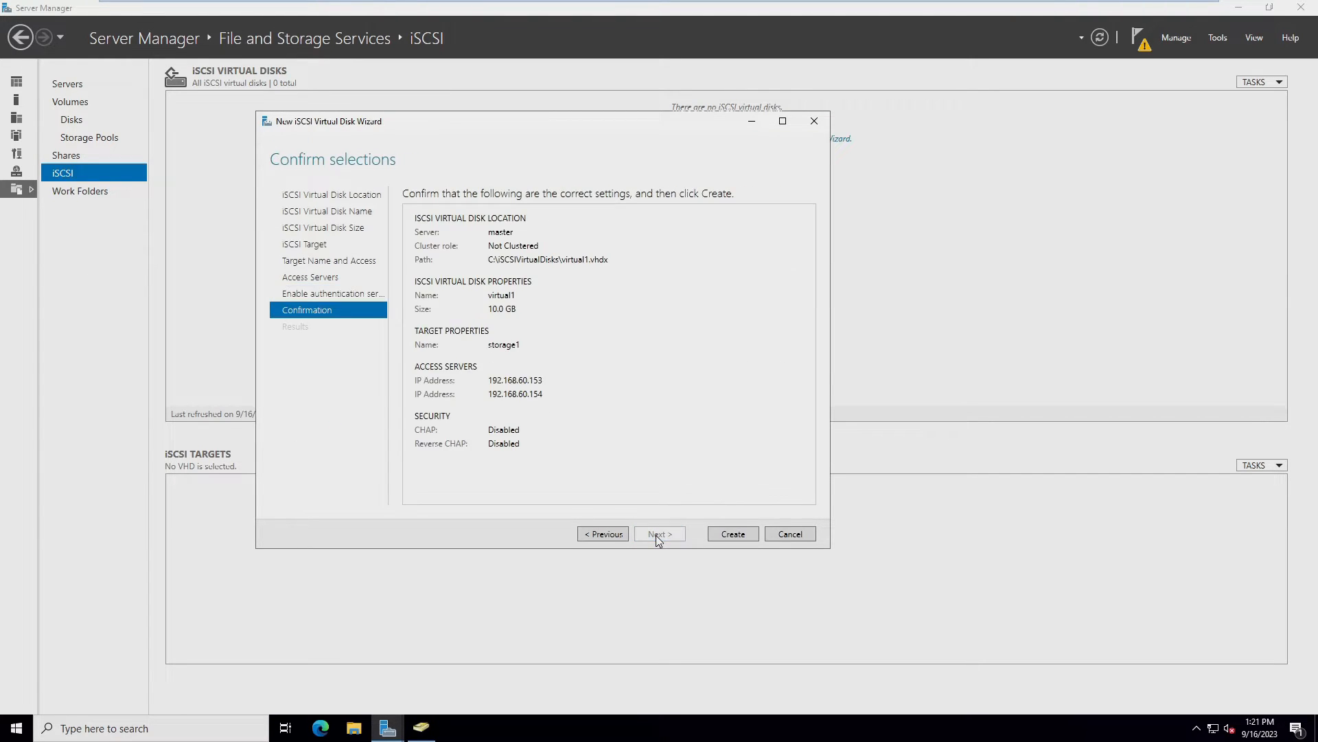
left_click(744, 533)
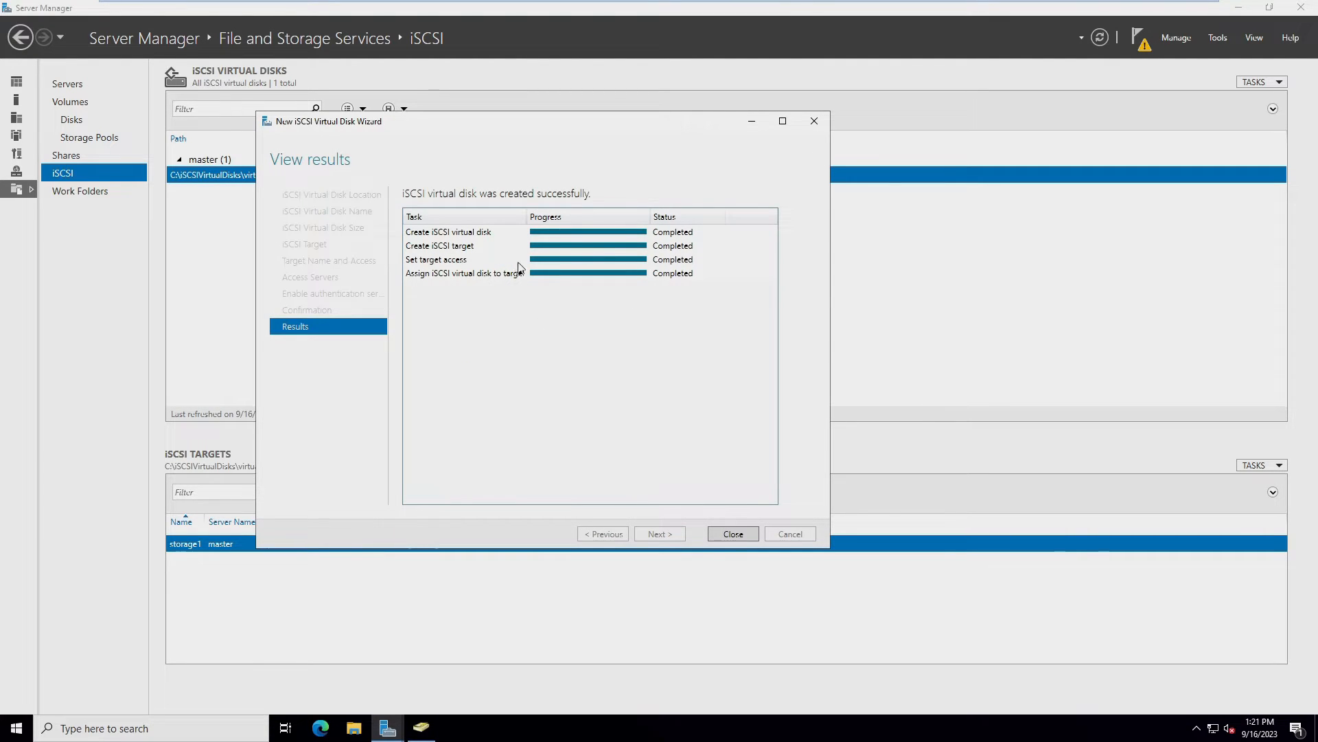
left_click(727, 534)
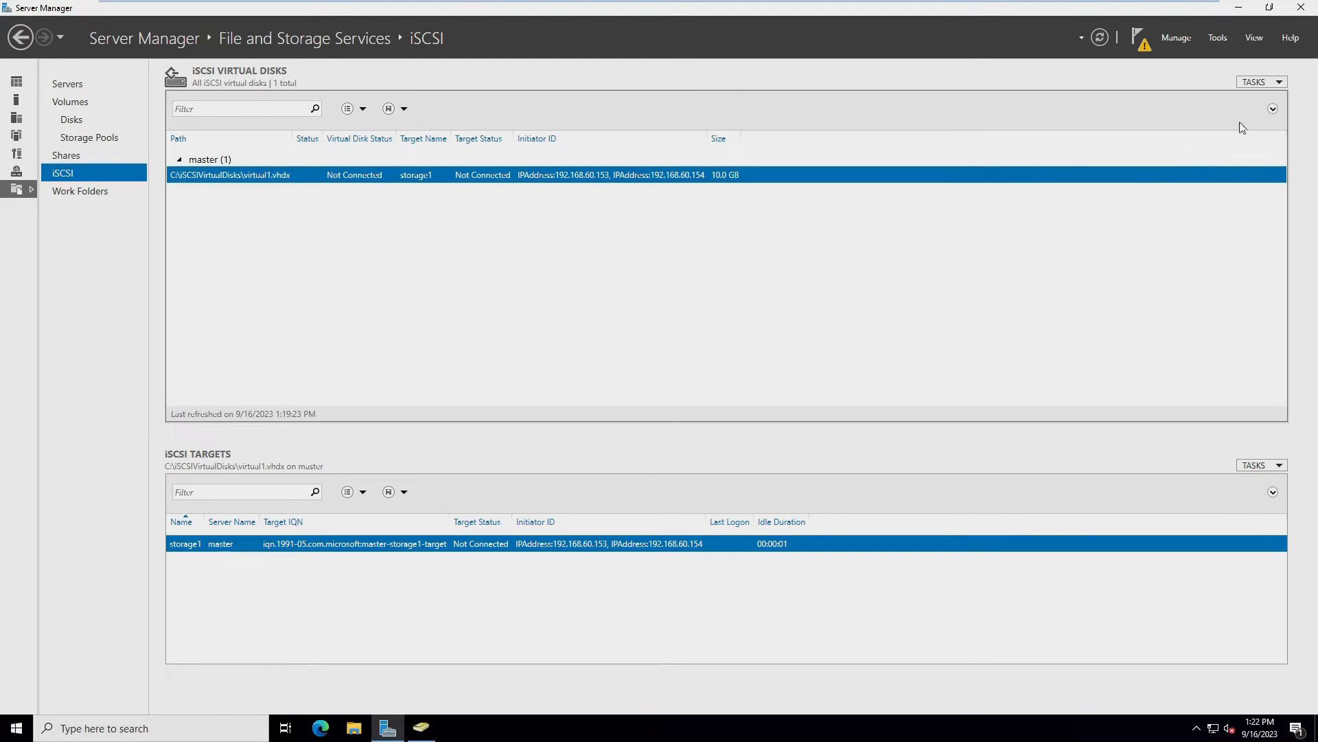
left_click(1258, 84)
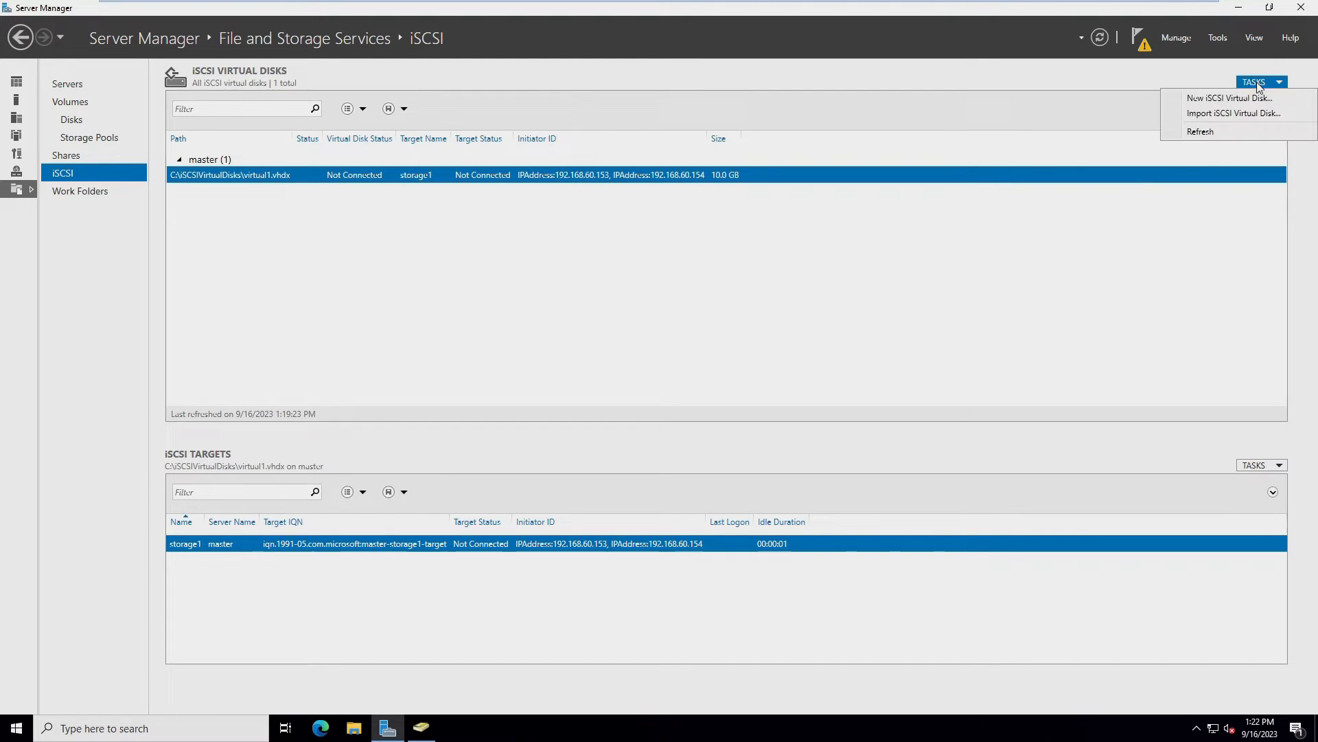
Start another iSCSI virtual disk on C: named virtual2, sized 20 GB
left_click(1203, 104)
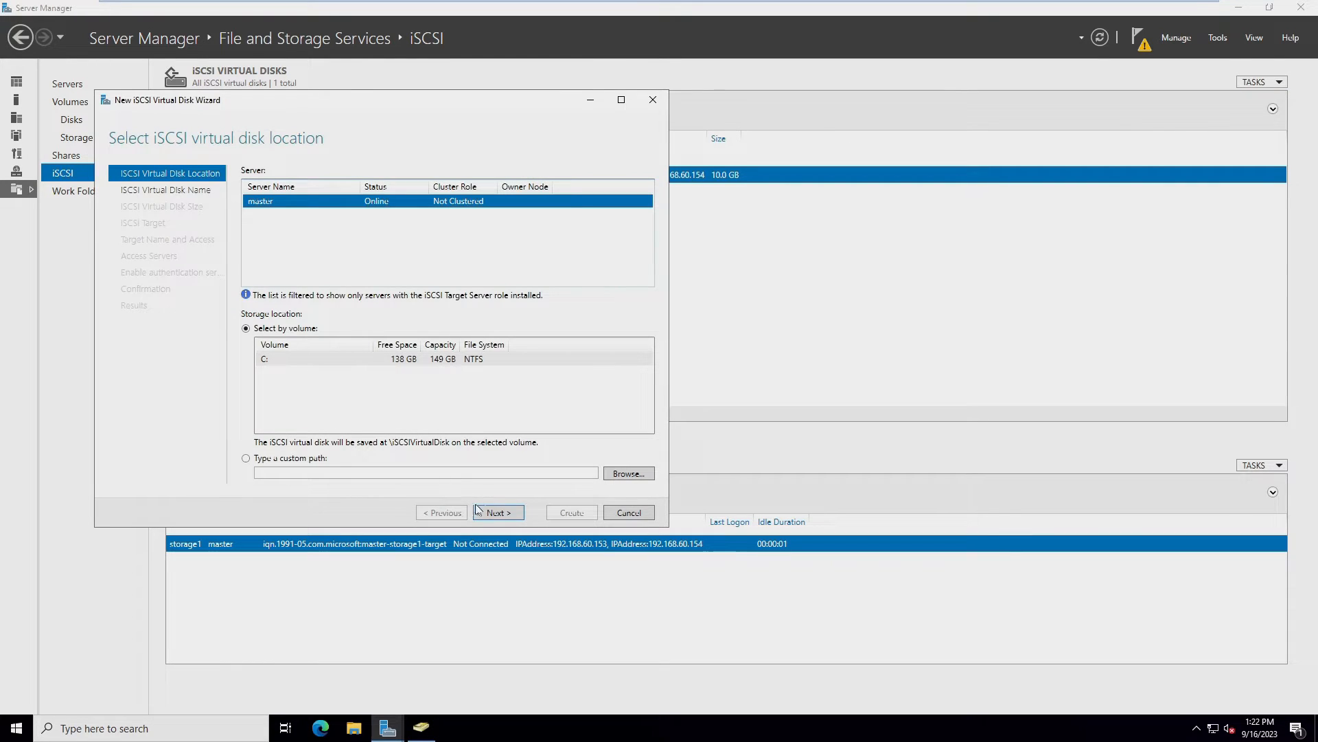
left_click(508, 515)
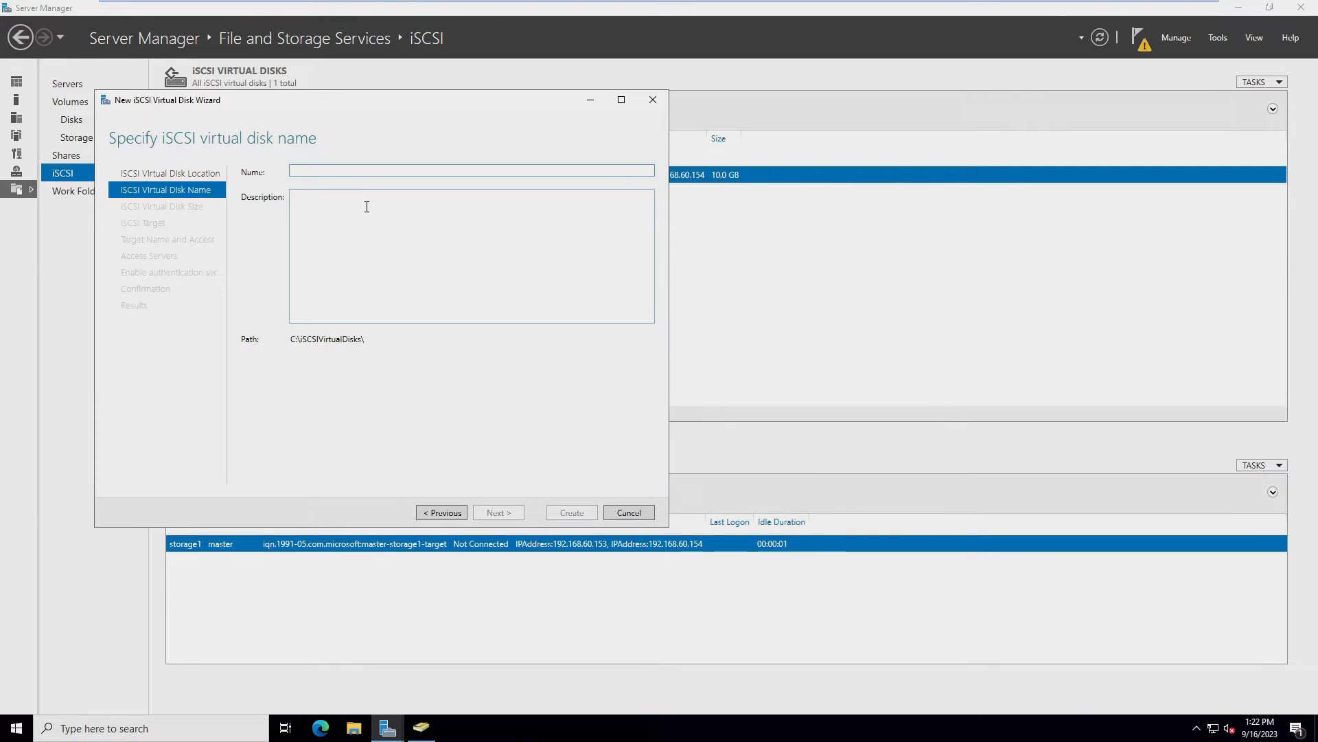
type("virtual2")
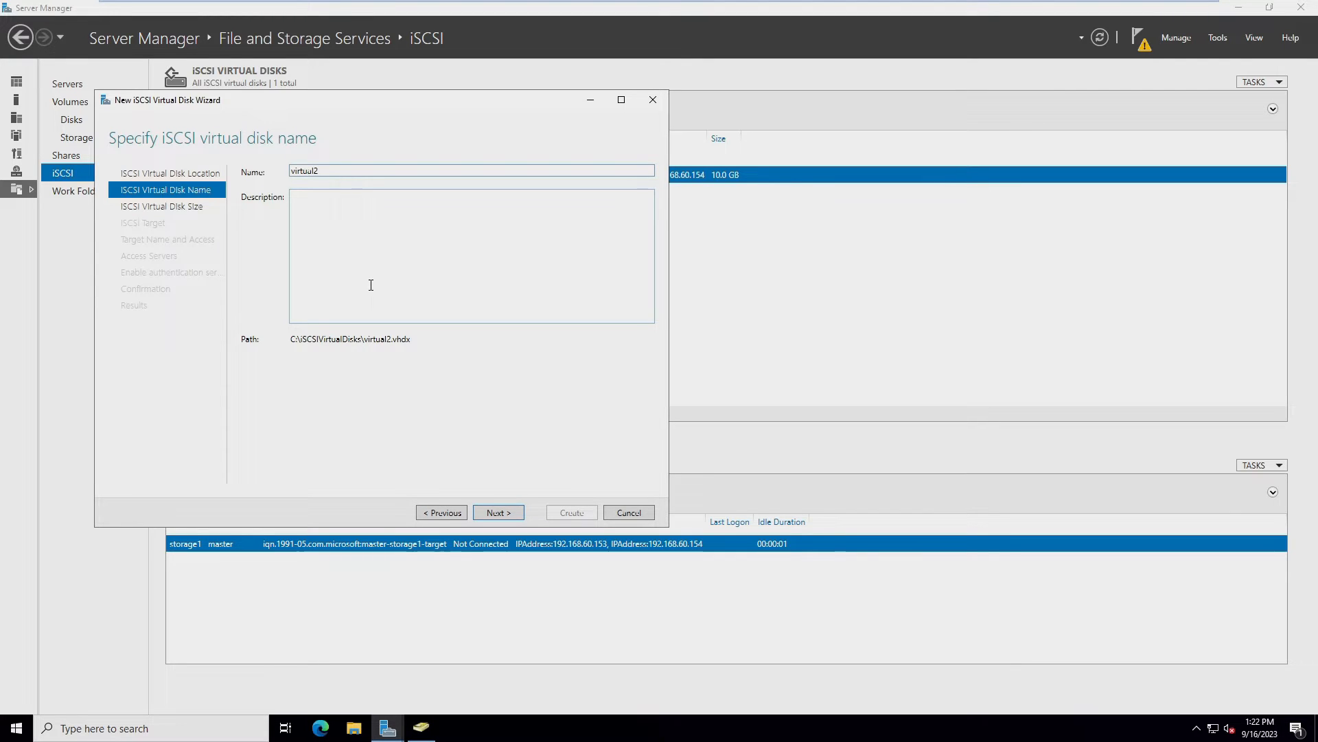
left_click(499, 513)
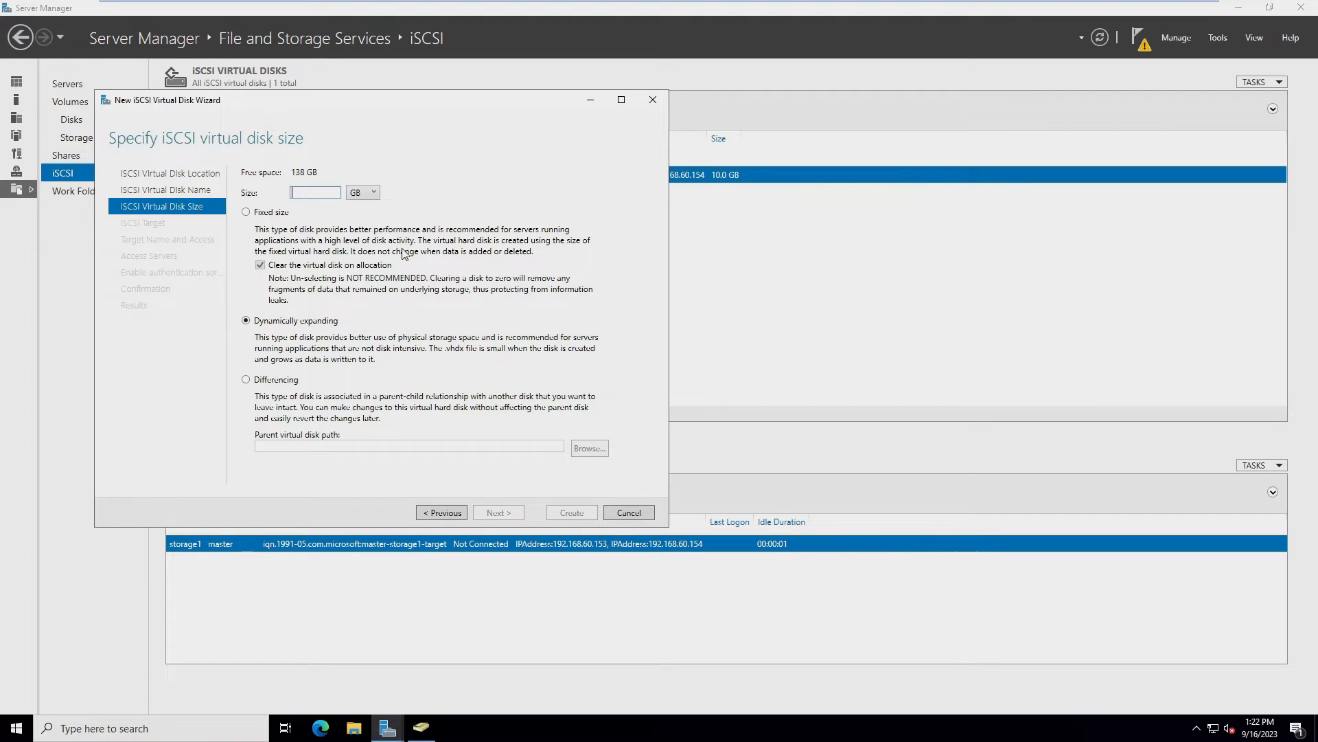
type("20")
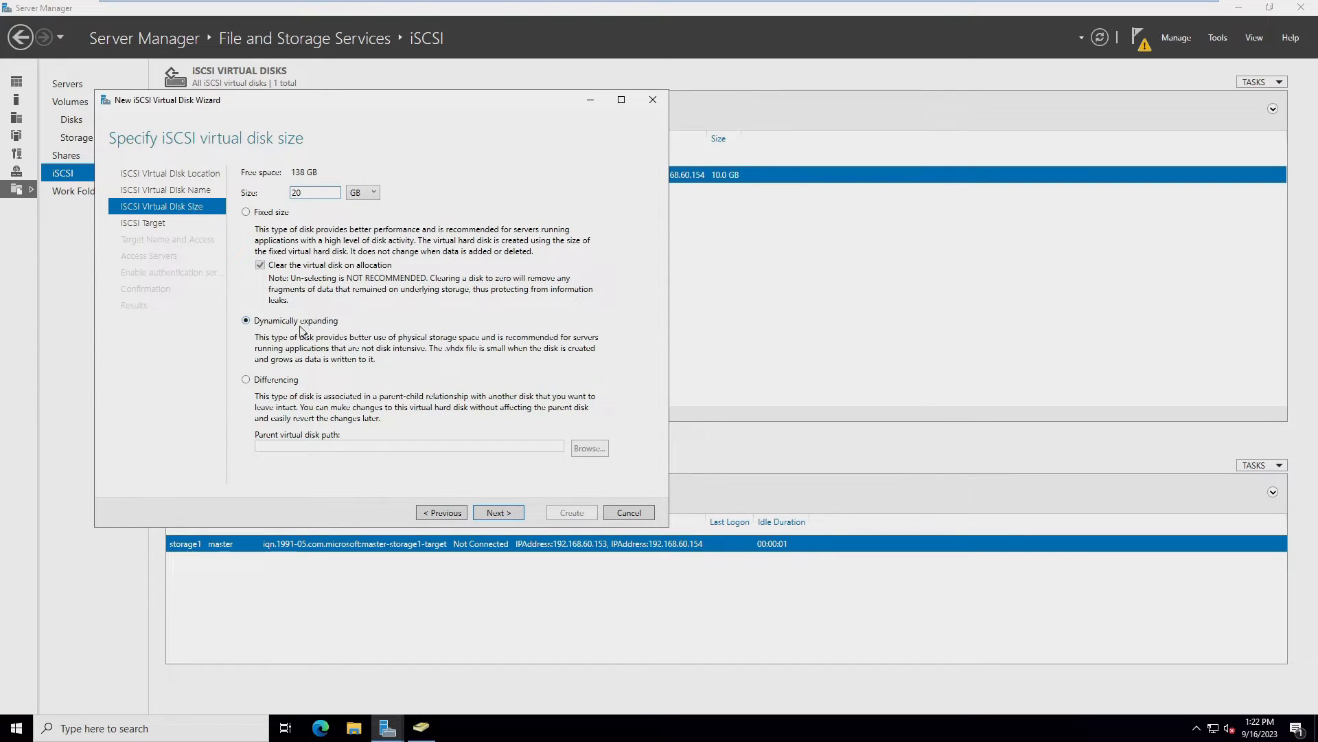
left_click(500, 511)
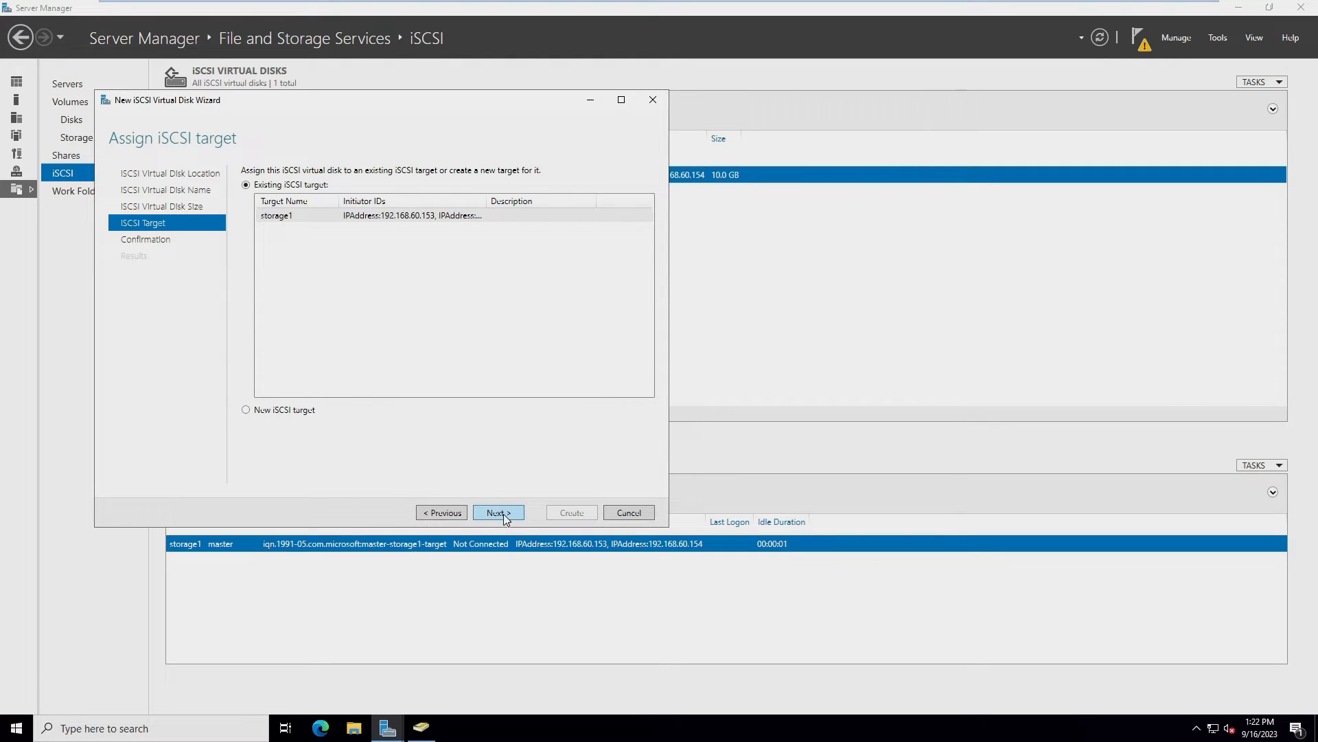
Choose a new iSCSI target and name it storage2
left_click(247, 414)
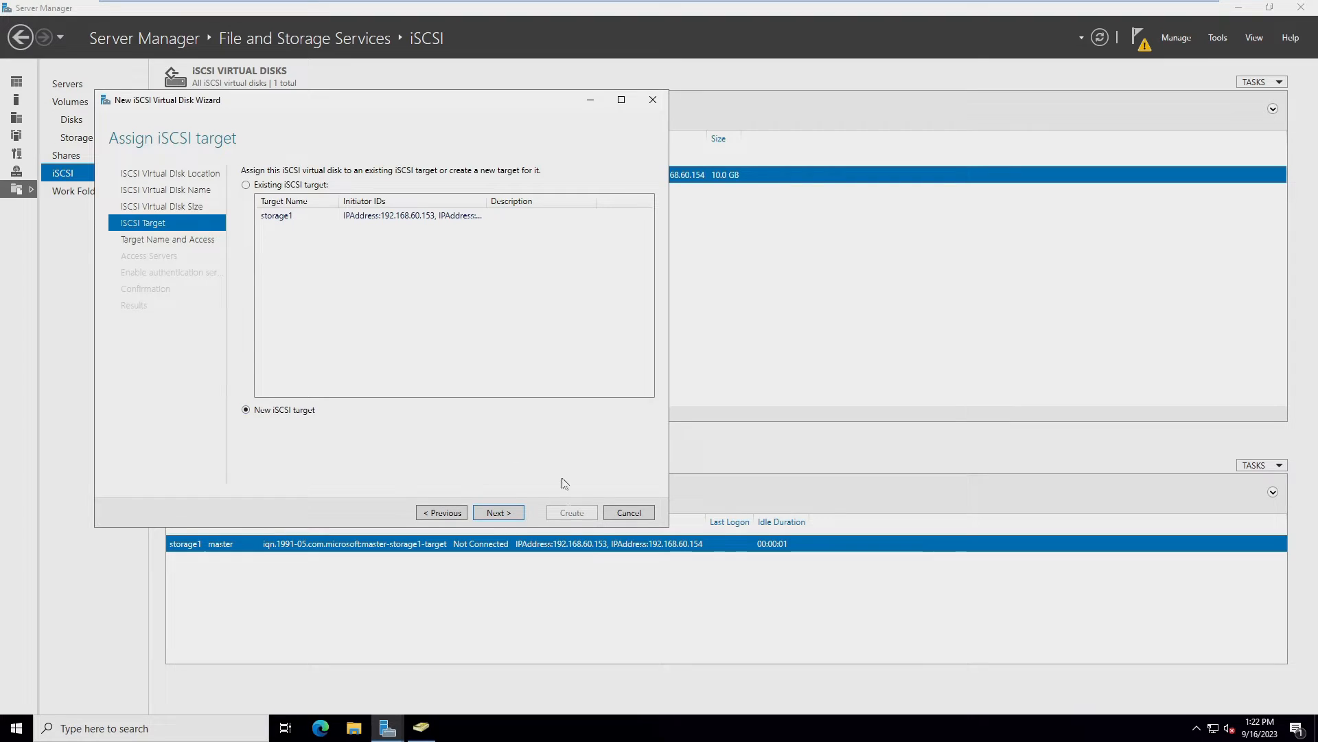
left_click(499, 513)
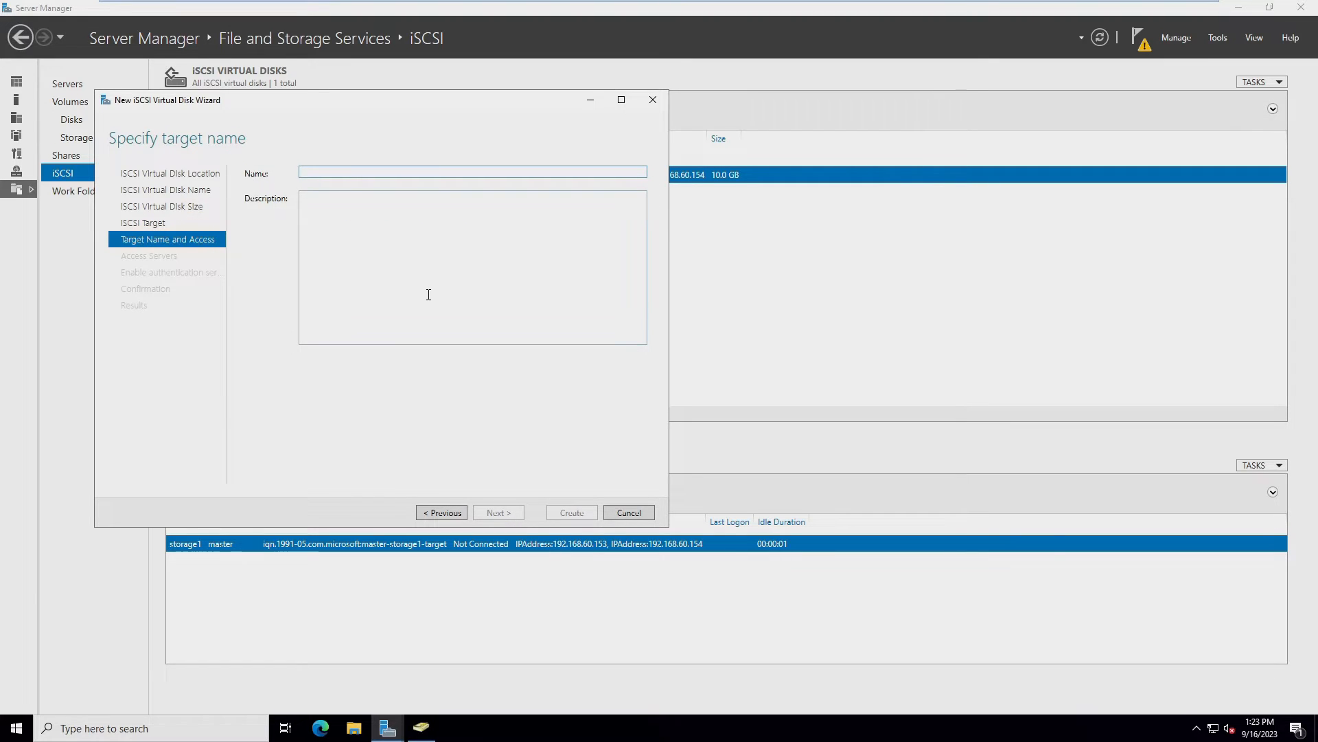
type("storage2")
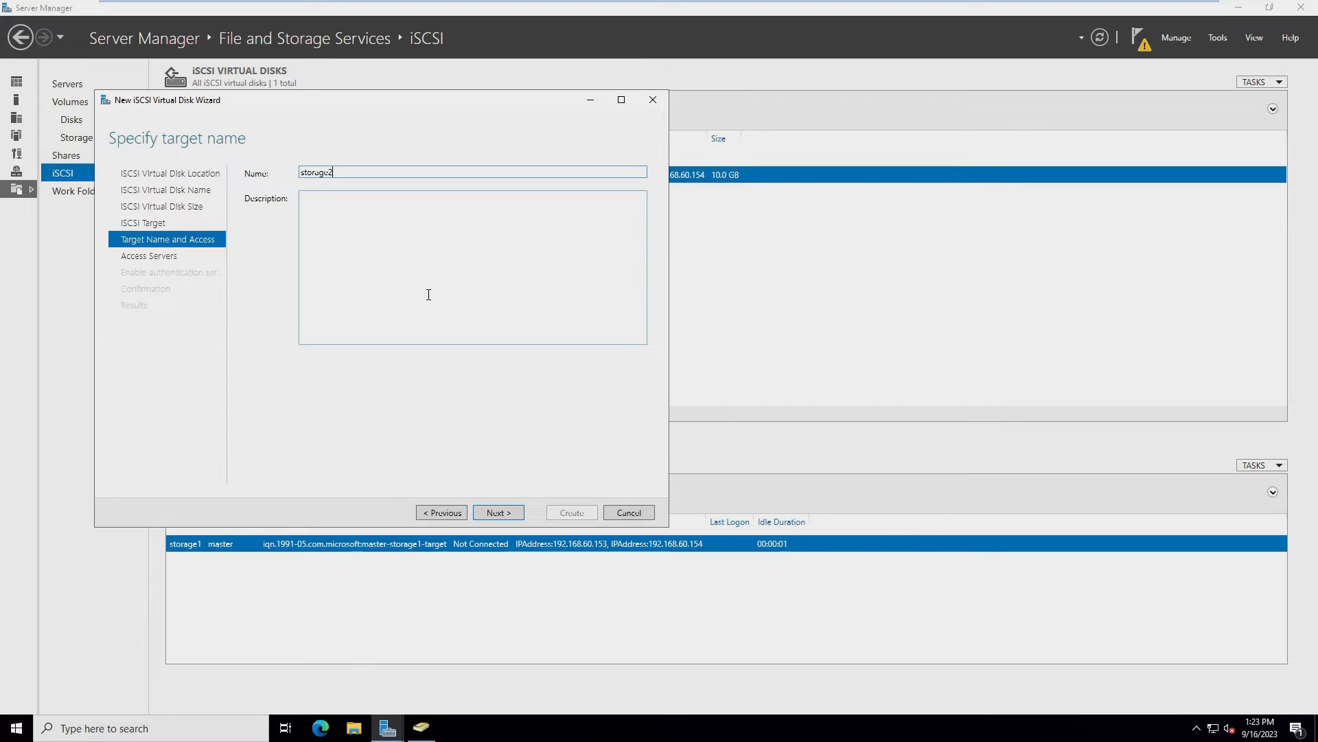
left_click(497, 512)
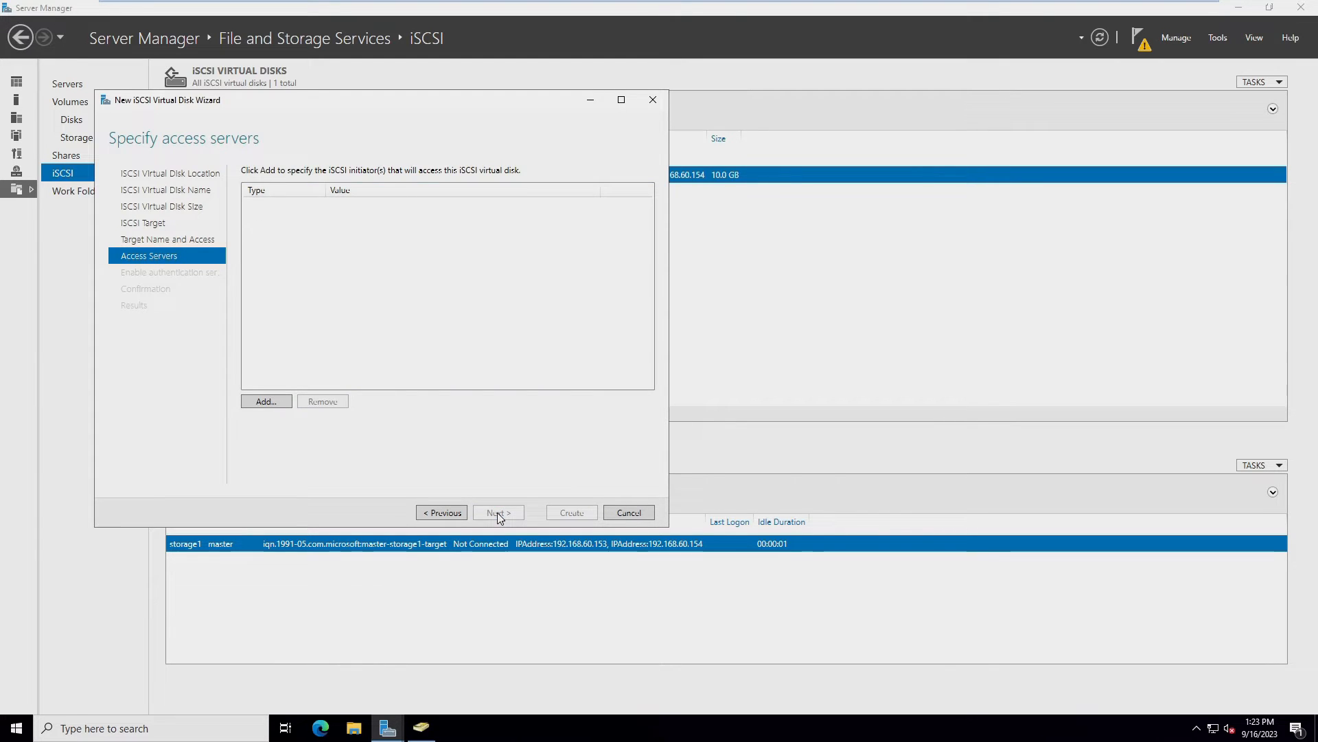
Add IP address initiators 192.168.60.153 and 192.168.60.154 as access servers for virtual2
left_click(273, 405)
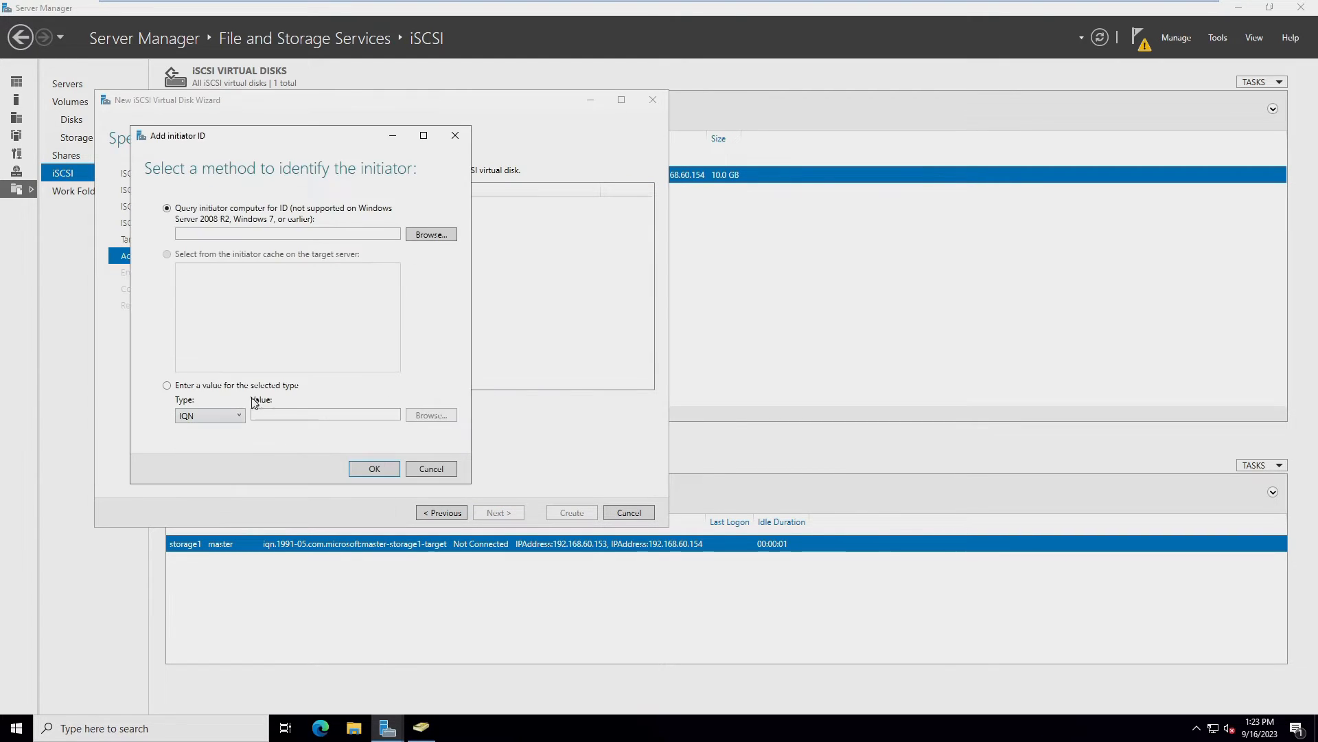
left_click(200, 417)
left_click(204, 461)
left_click(285, 415)
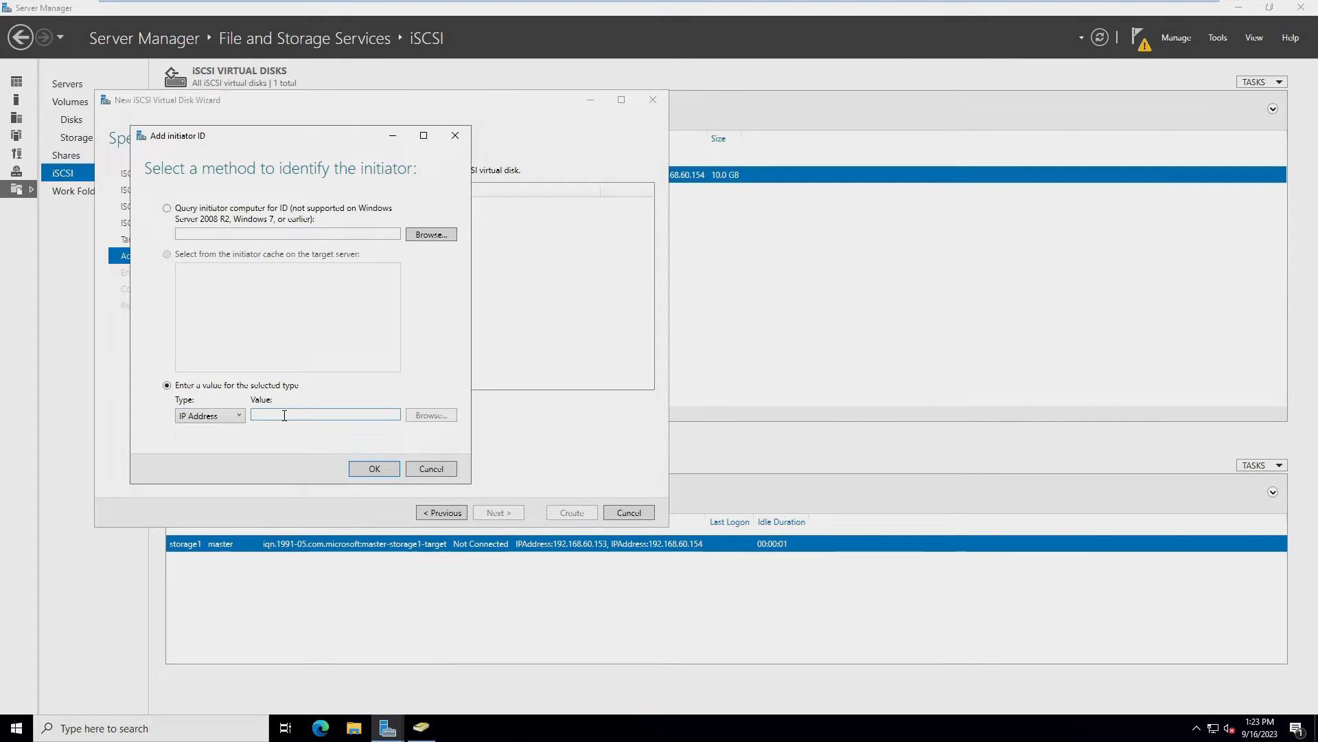
type("192.168.60.153")
left_click(375, 468)
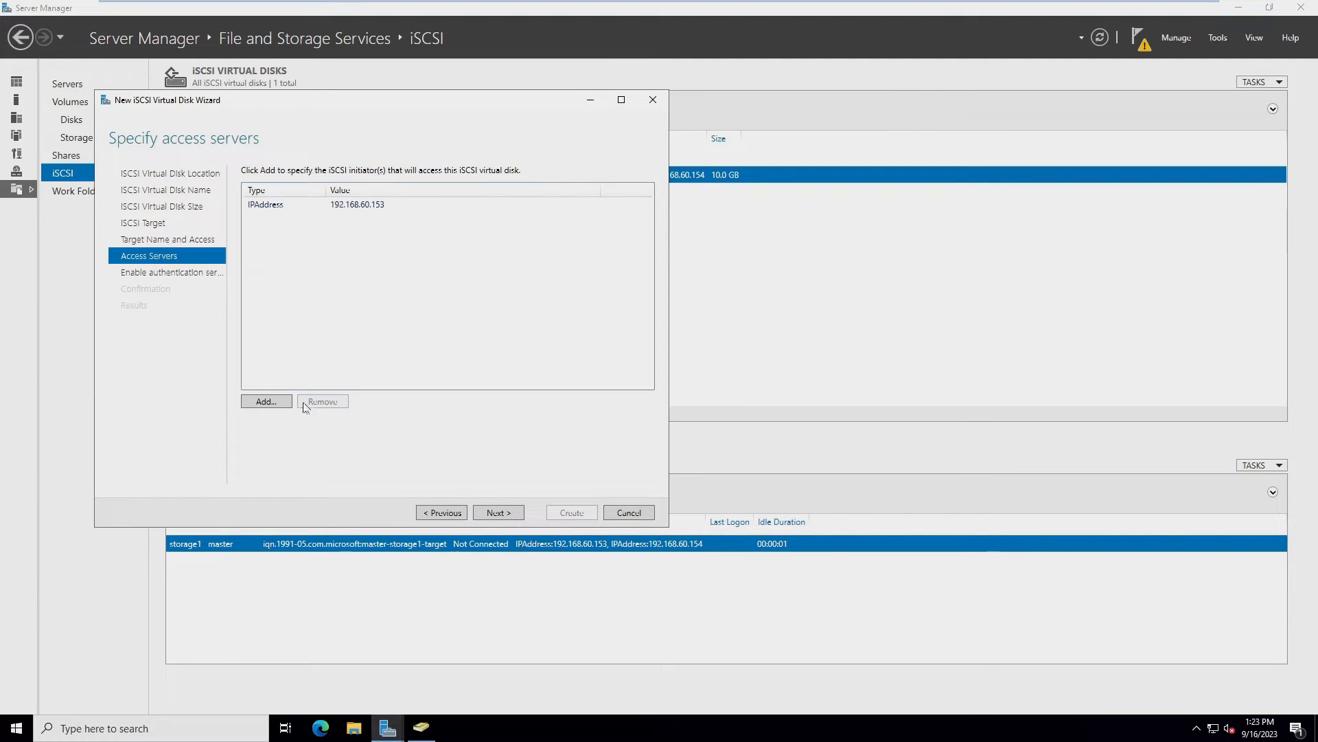
left_click(267, 402)
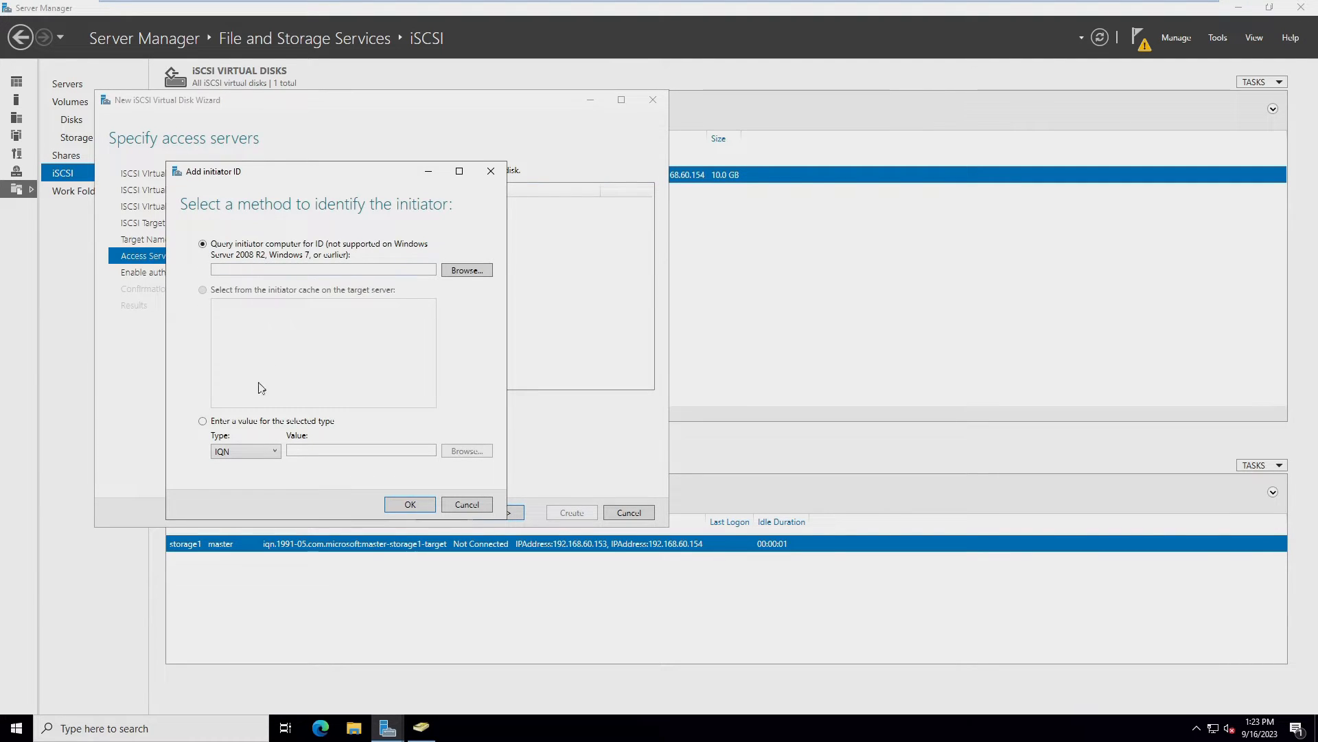
left_click(235, 454)
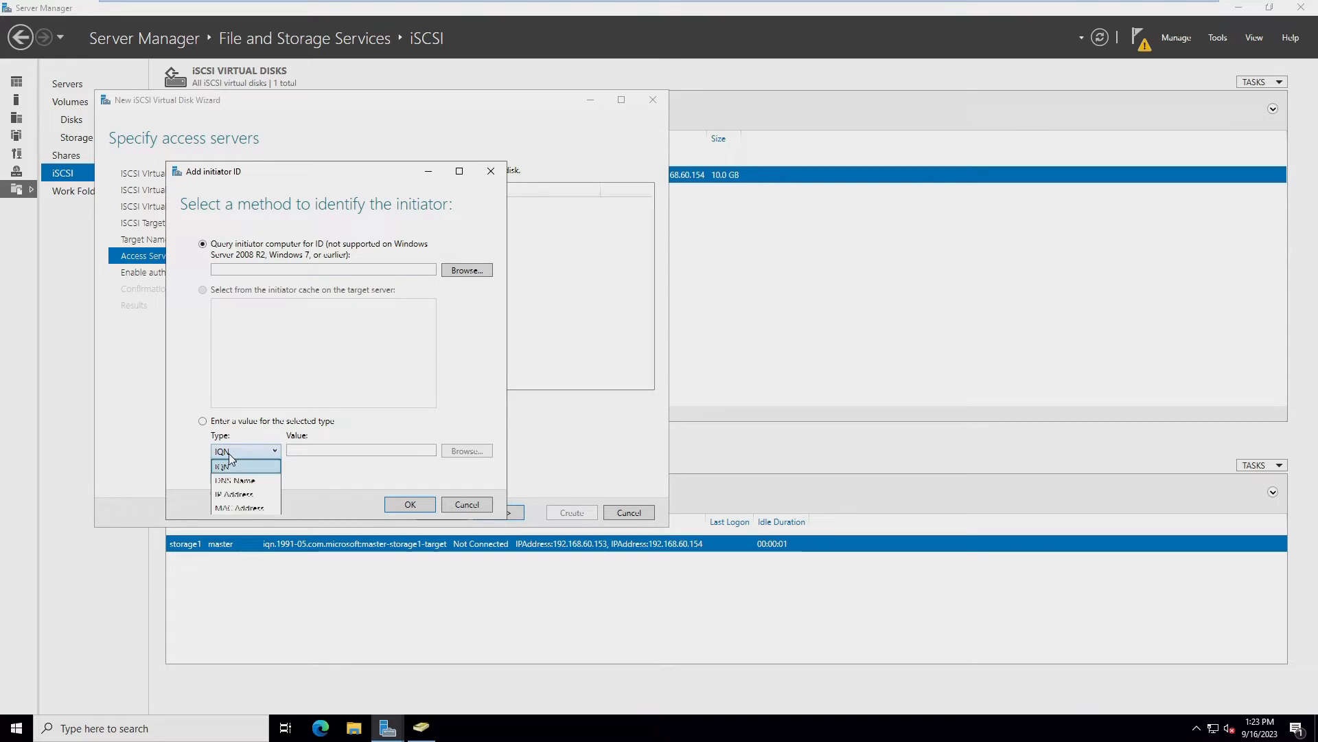
left_click(233, 495)
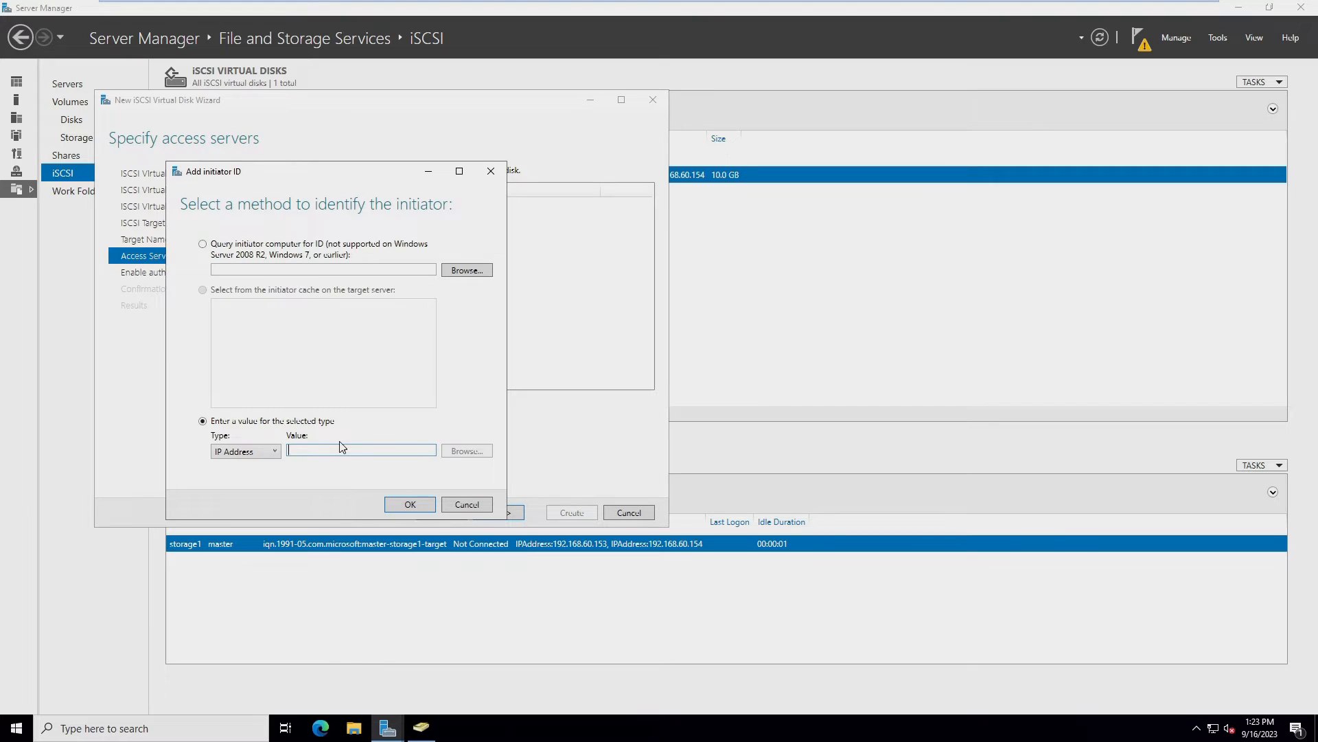
type("192.168.60.154")
left_click(426, 507)
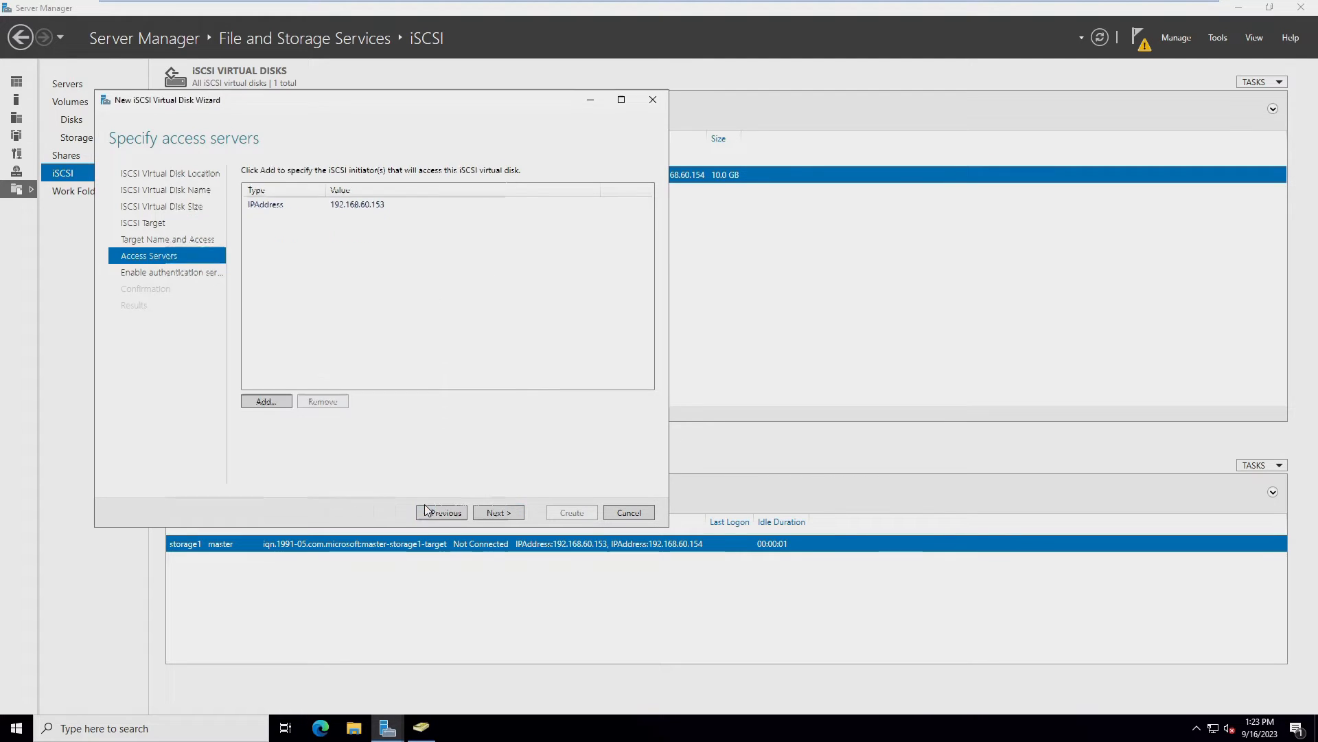
Create the virtual2 disk without CHAP, then switch to the other server
left_click(509, 516)
left_click(510, 515)
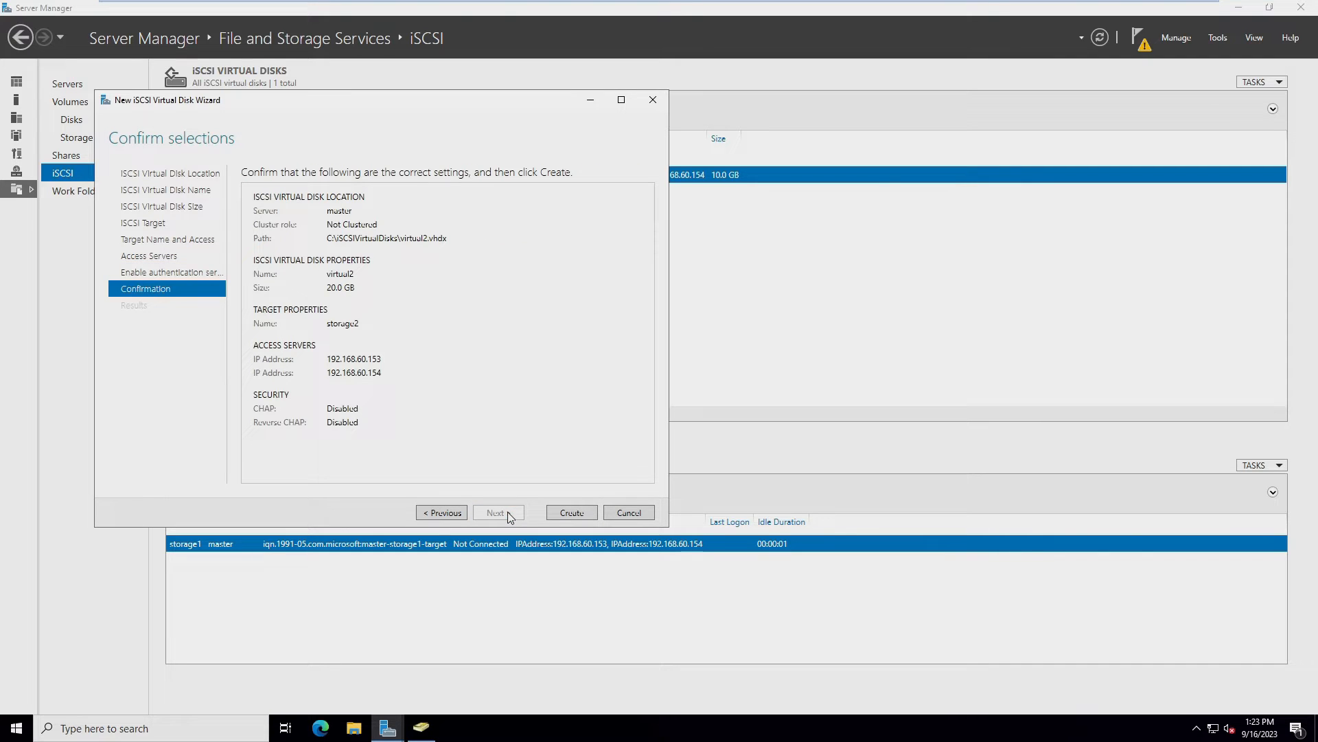
left_click(588, 512)
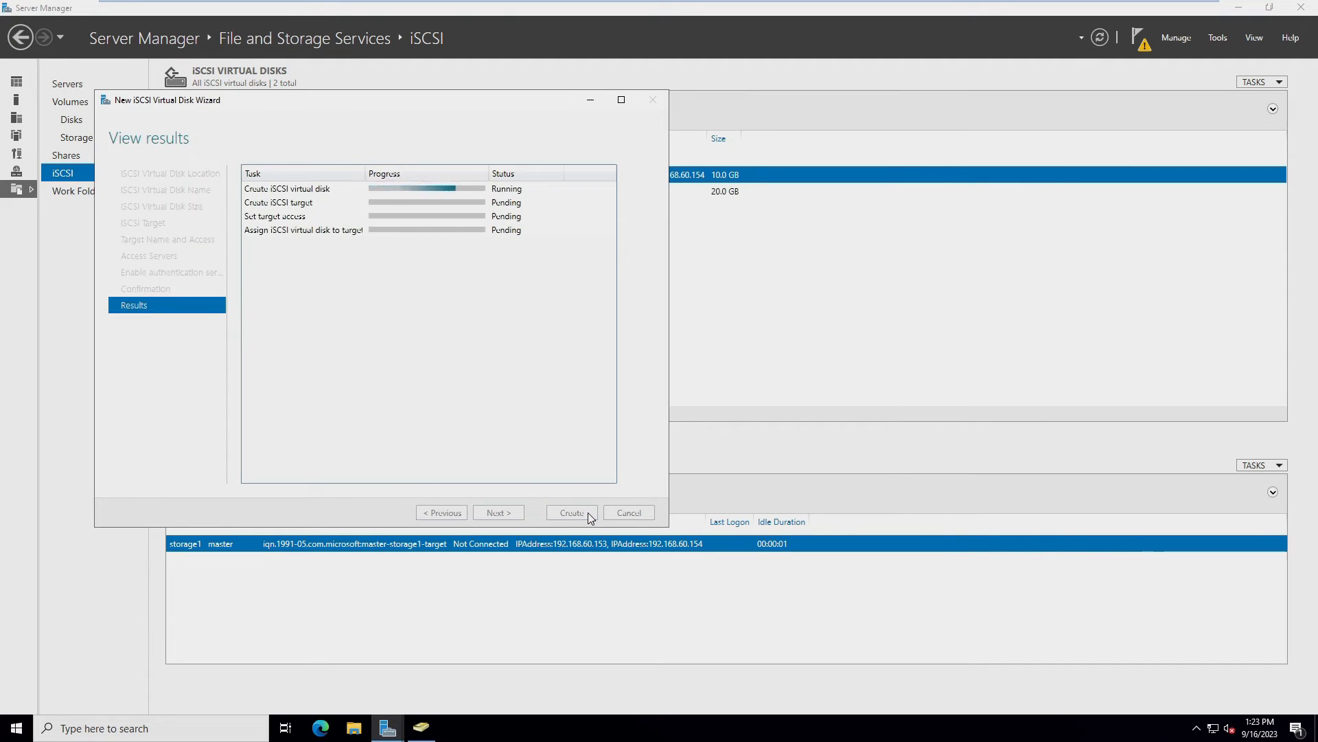
left_click(578, 511)
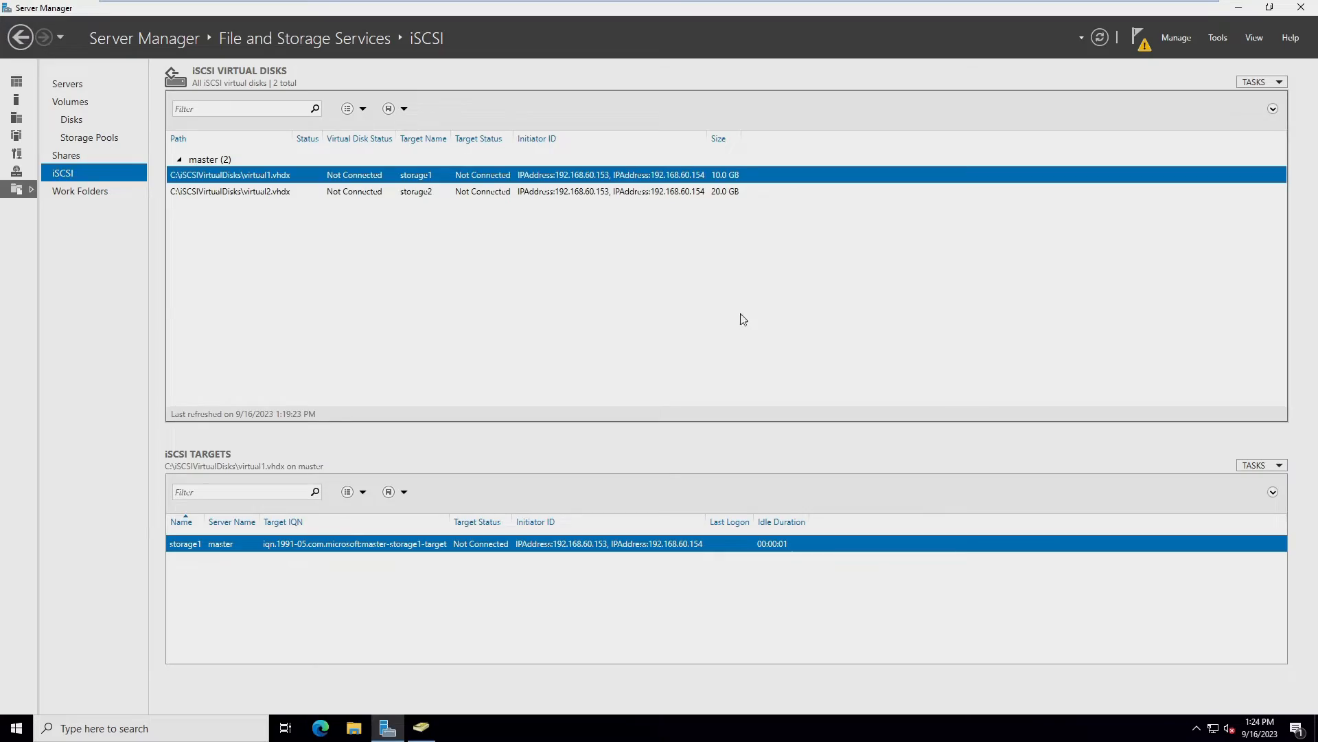
key("ctrl+alt+Right")
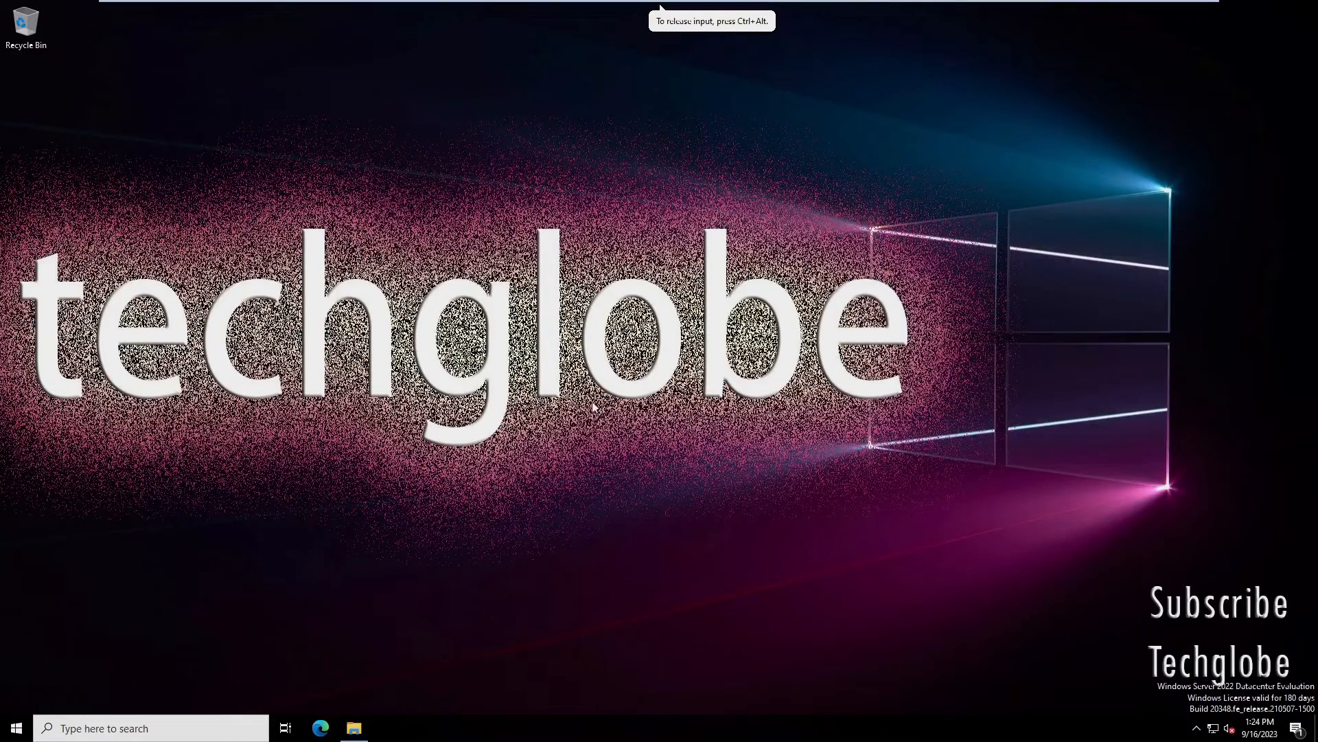
On the other server, launch iSCSI Initiator from Server Manager Tools and agree to start the iSCSI service
key("super")
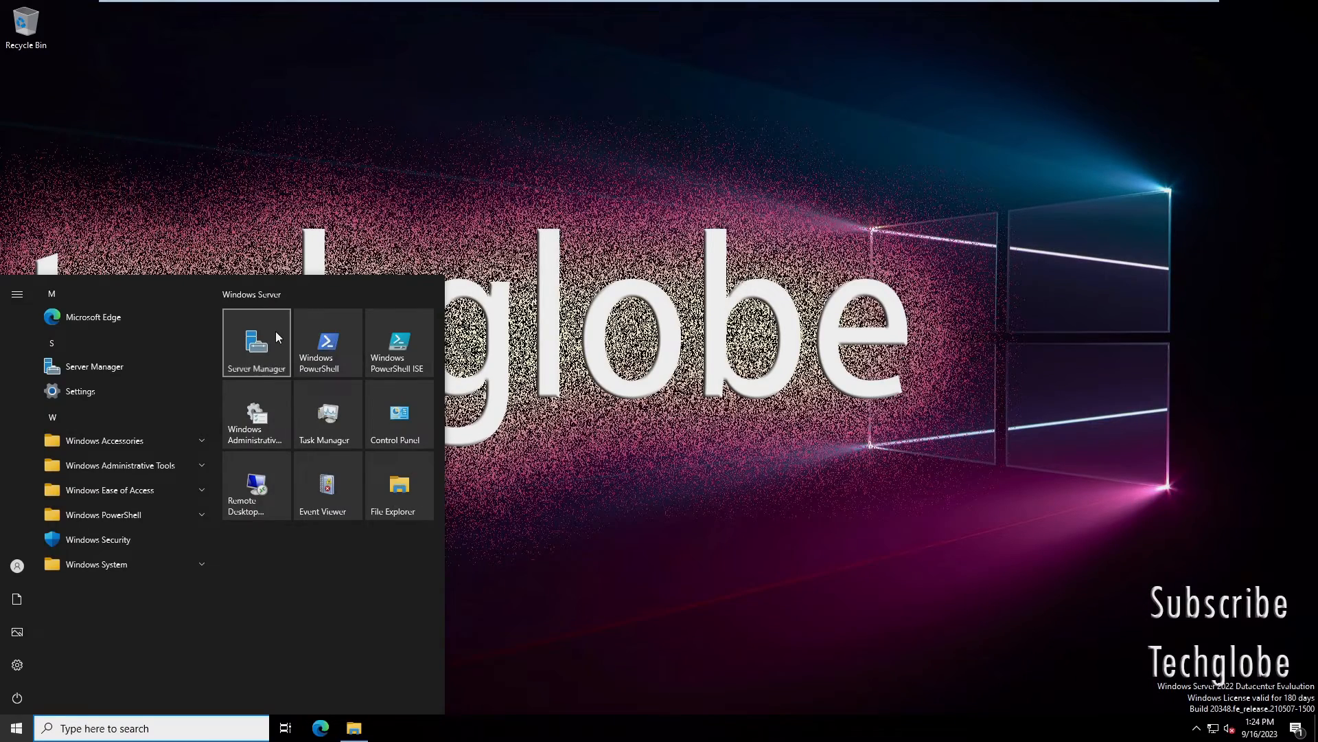
left_click(276, 333)
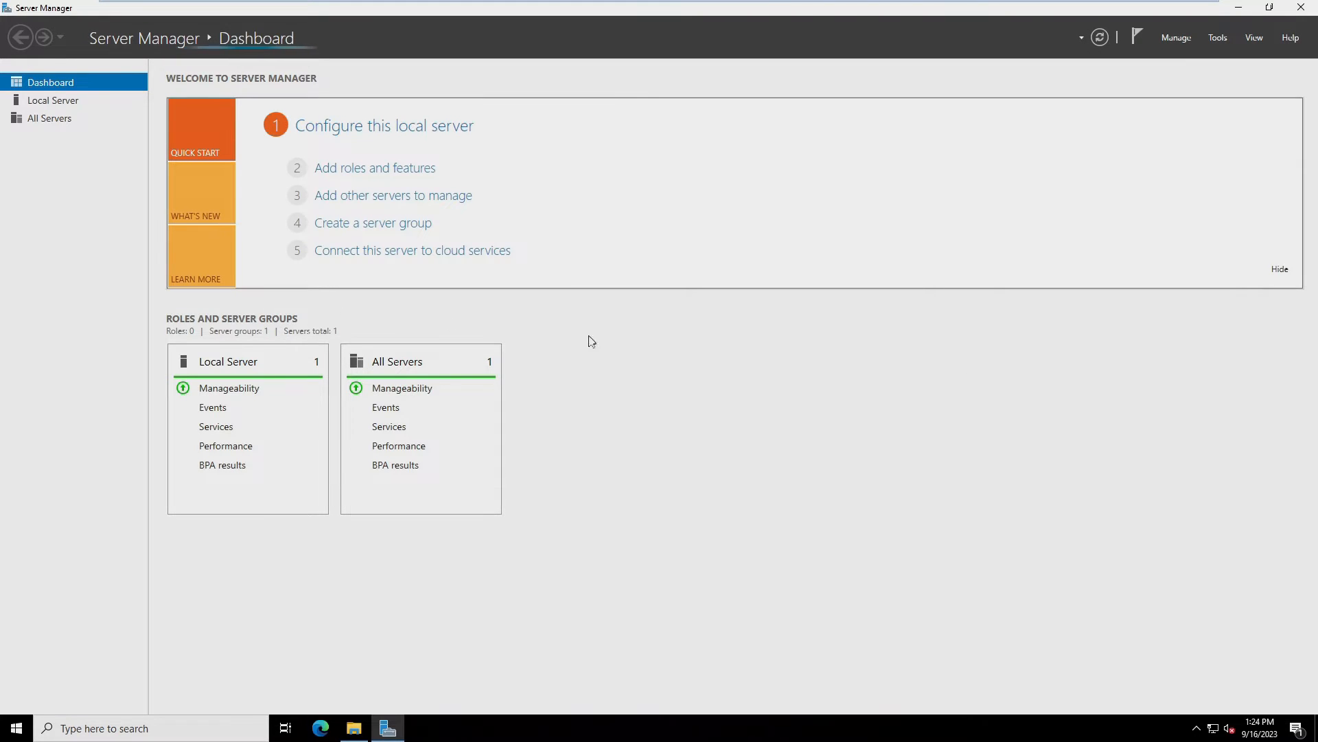
left_click(1219, 40)
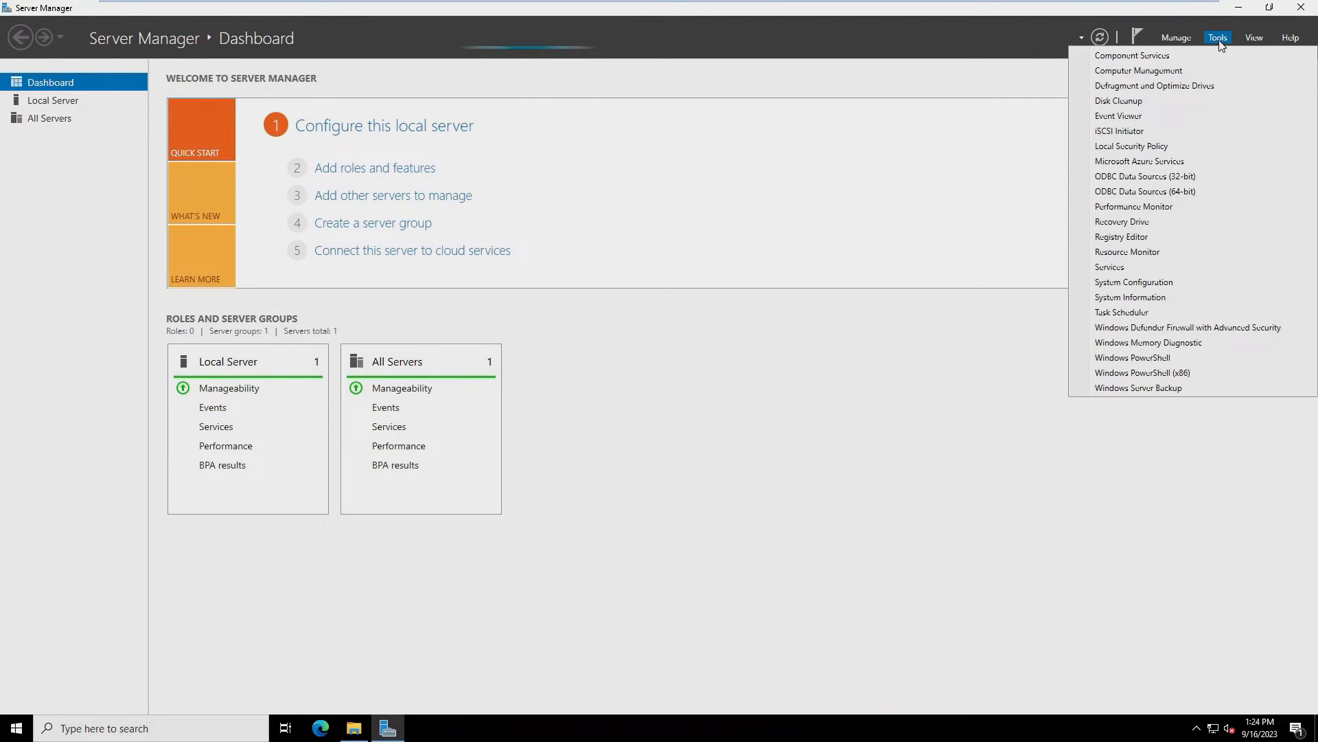
left_click(1145, 132)
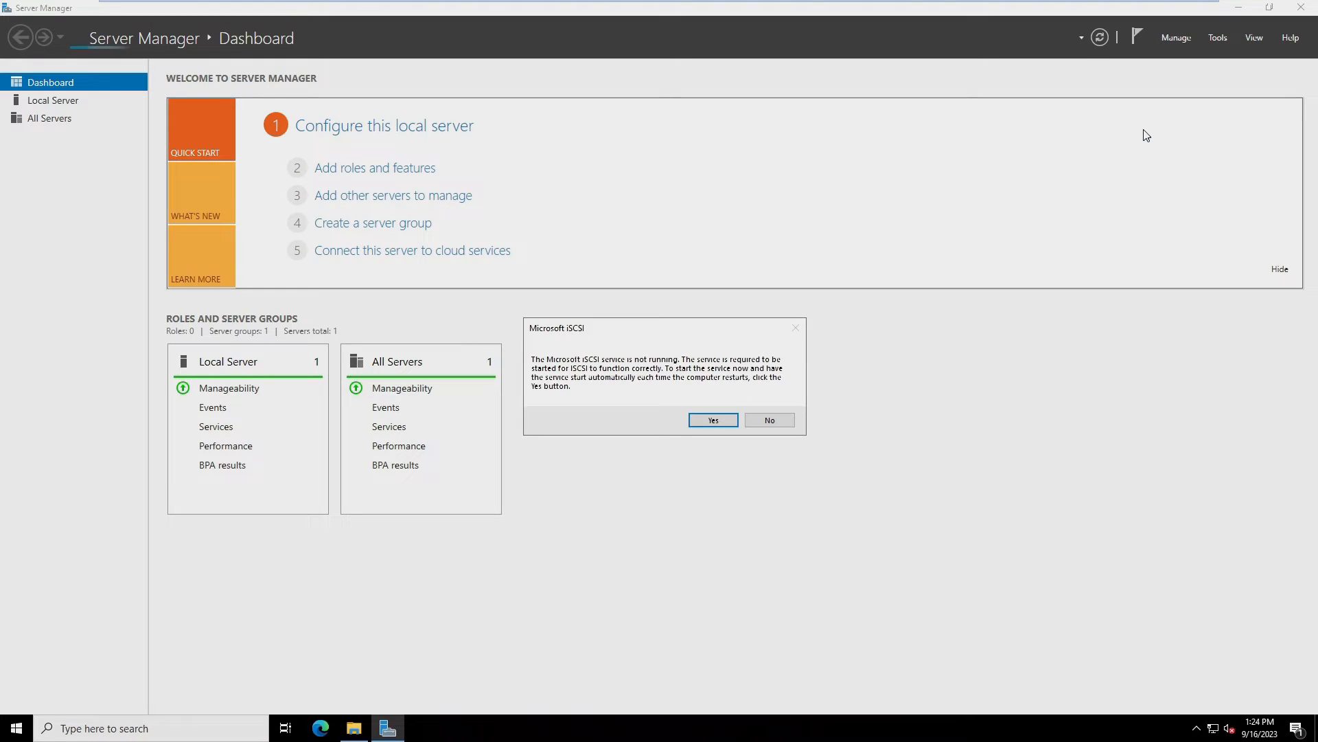
left_click(714, 419)
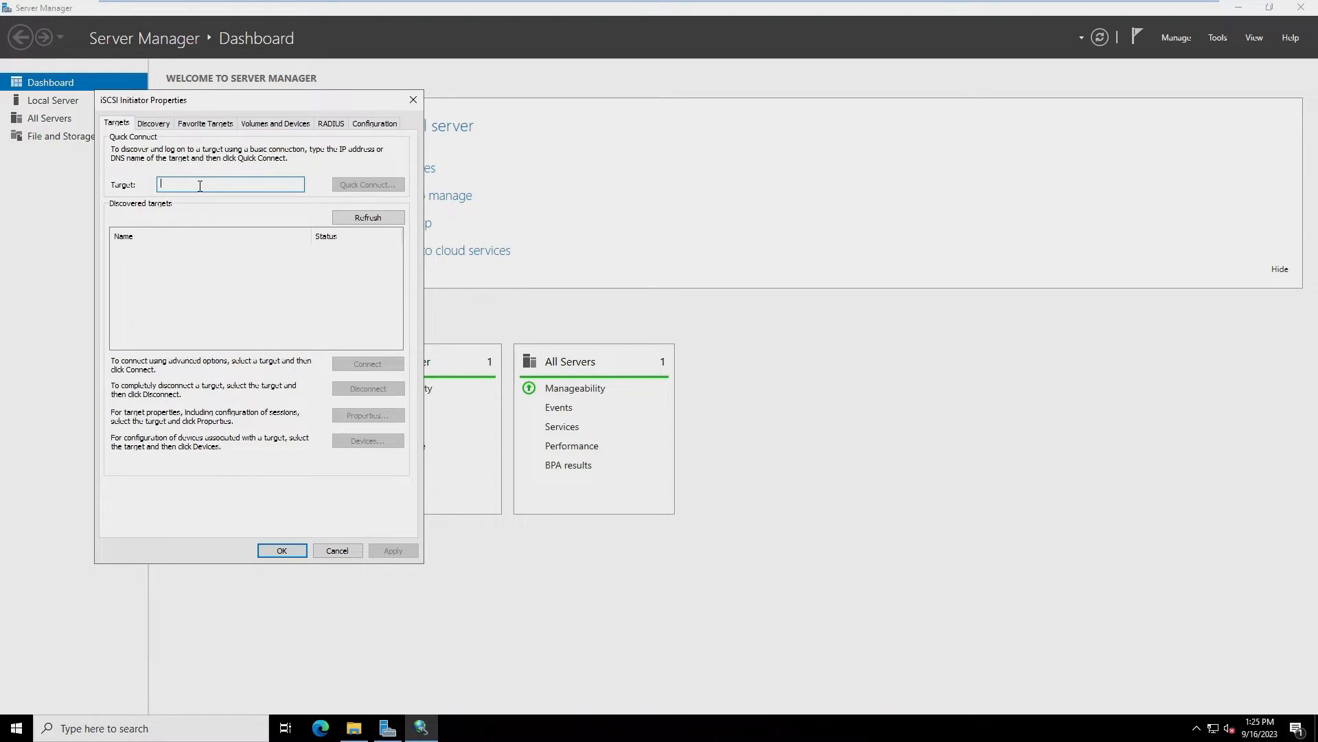
Quick Connect to 192.168.60.149 and log on to both the storage1 and storage2 targets
type("192.168.60.149")
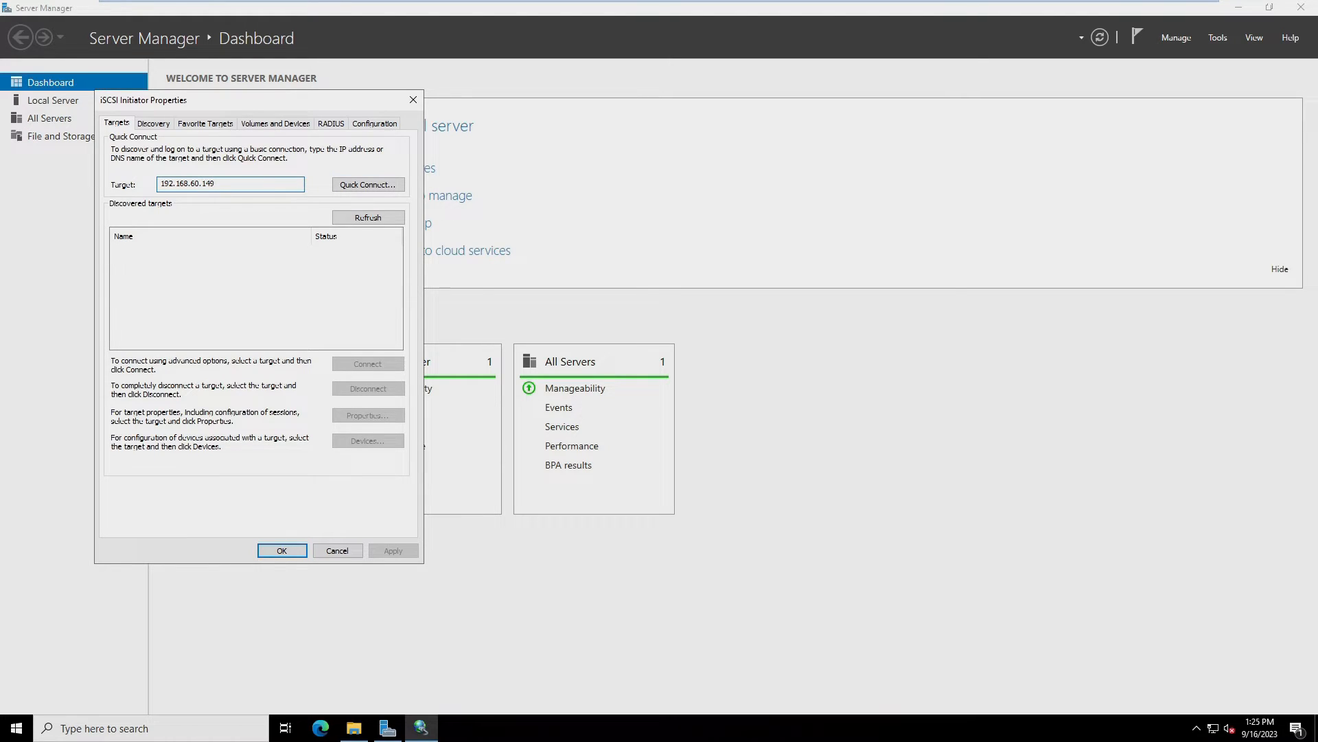
left_click(380, 186)
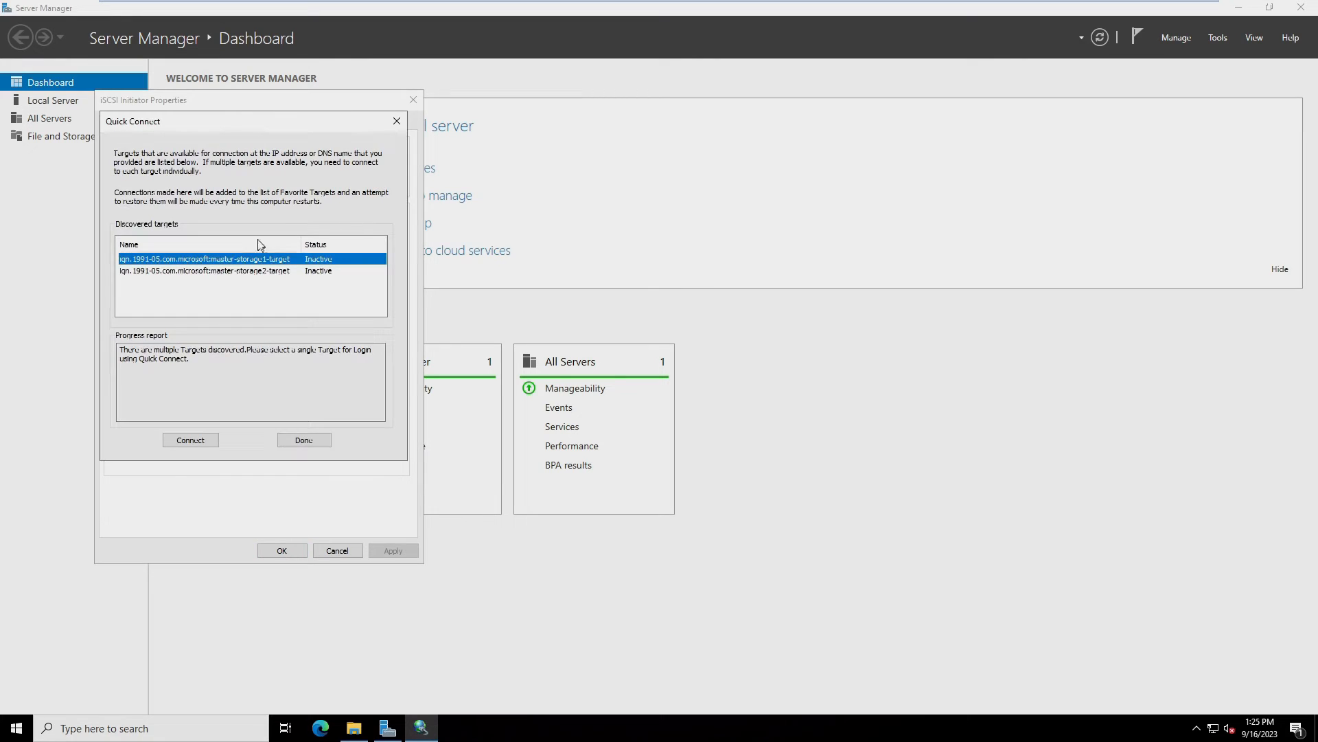
left_click(195, 440)
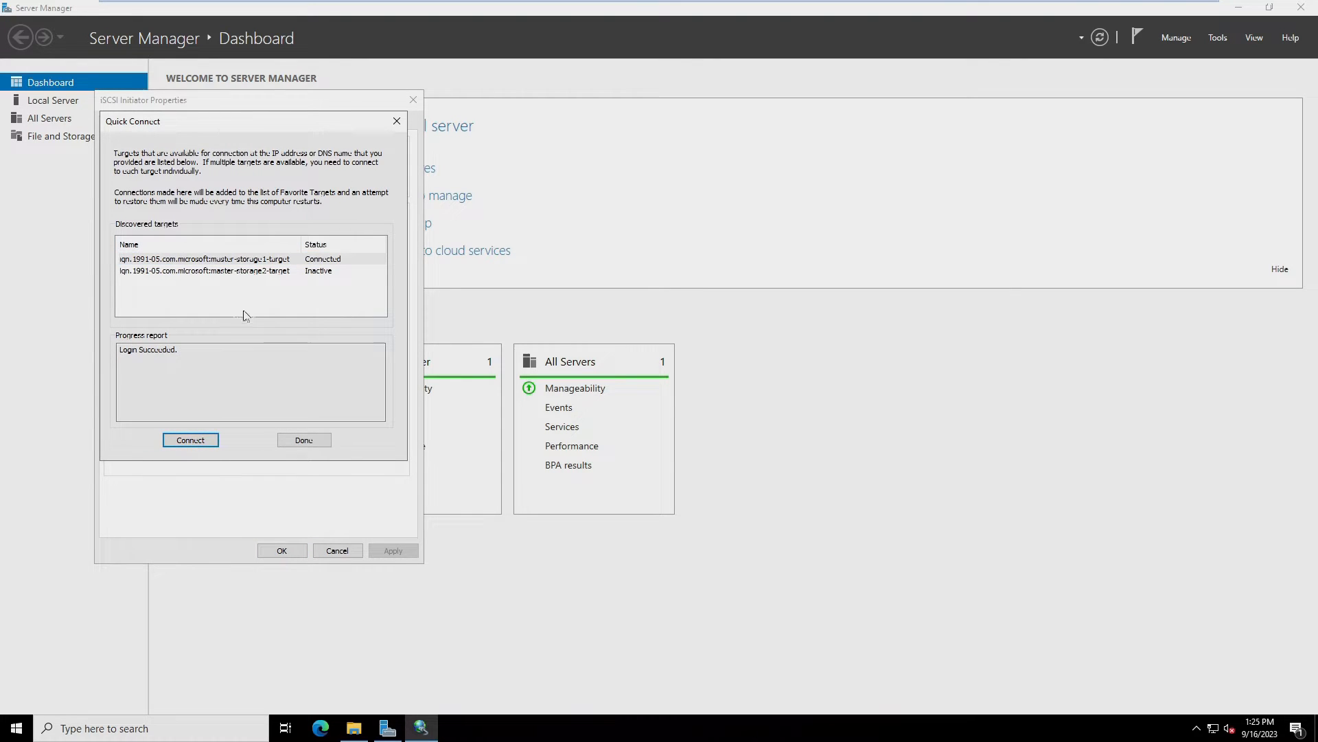
left_click(187, 273)
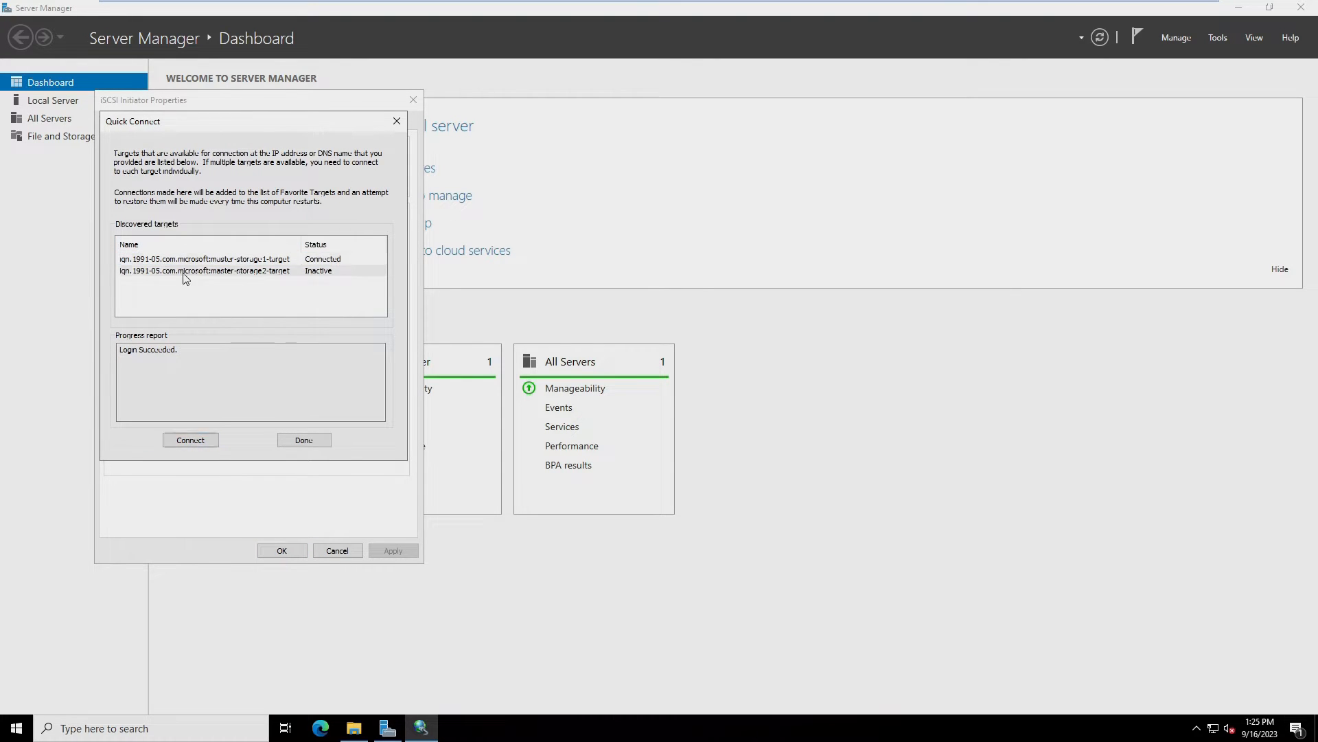
left_click(190, 443)
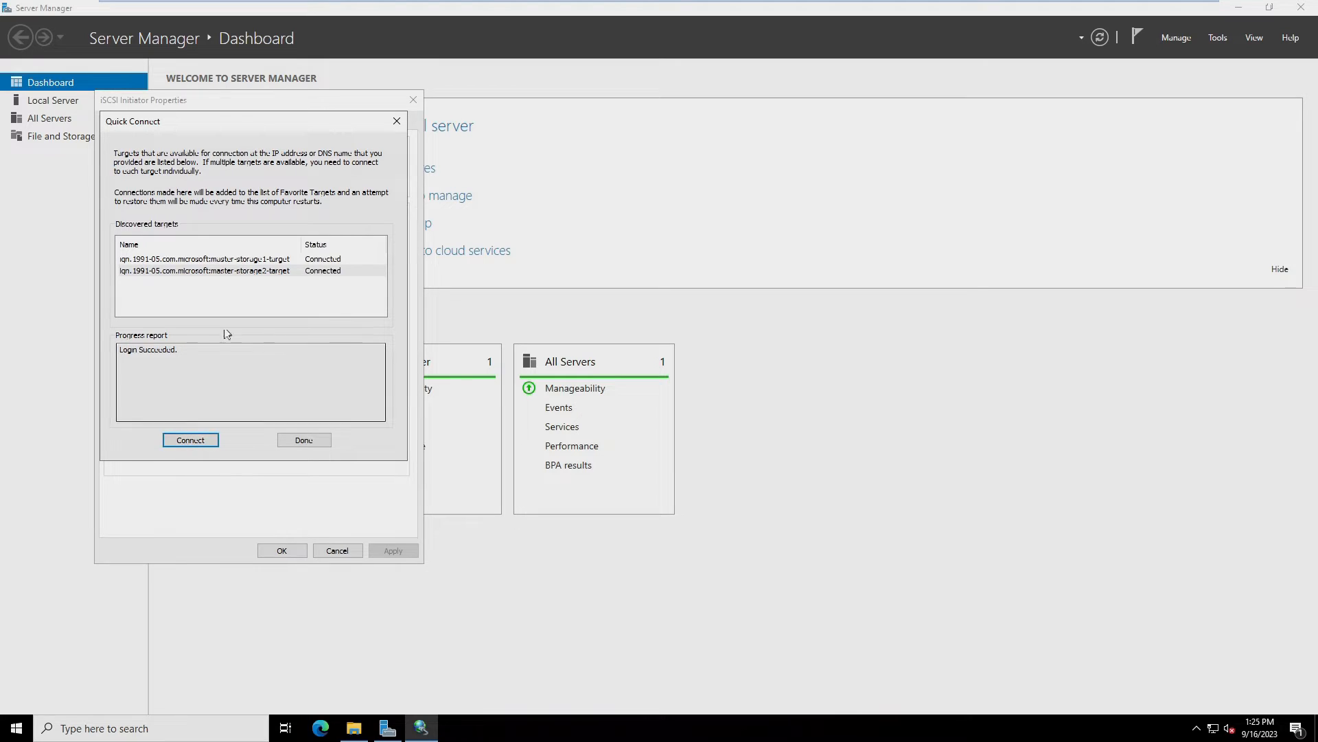
left_click(294, 440)
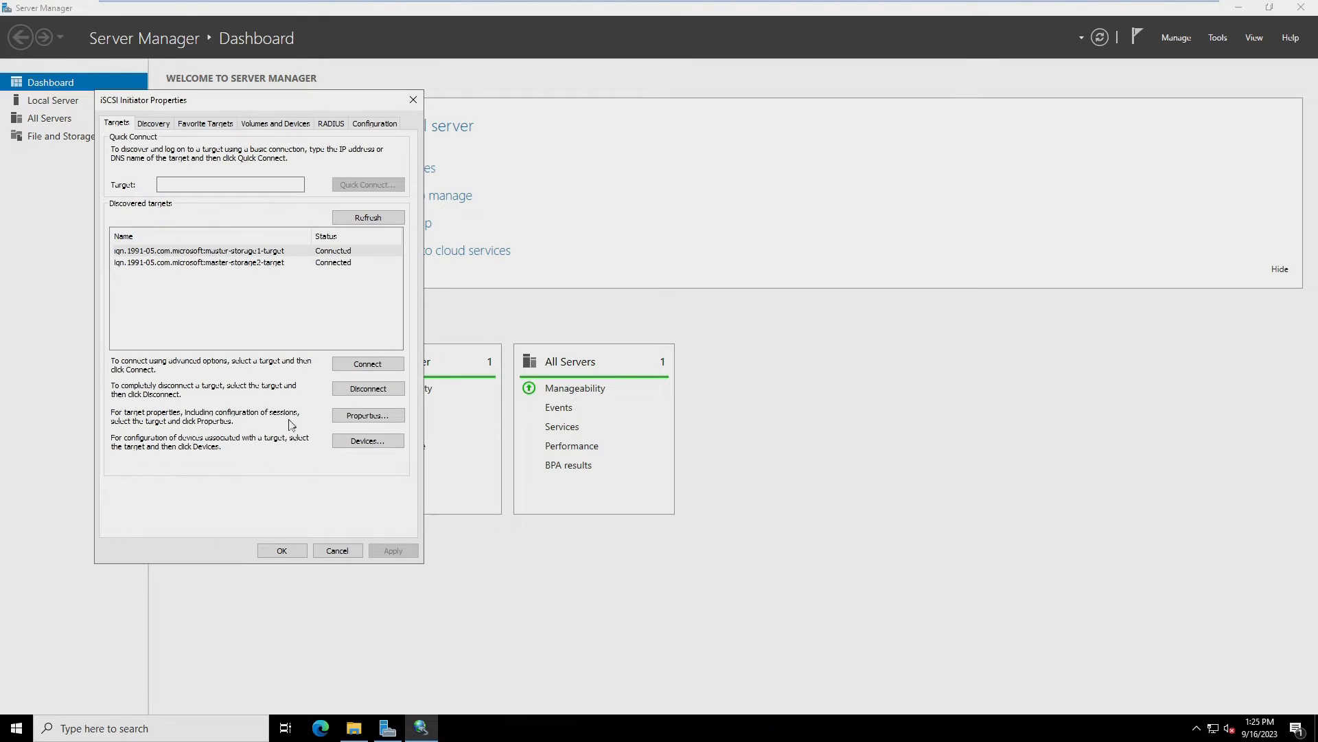
Auto-configure the iSCSI volumes and devices and save the initiator settings
left_click(254, 127)
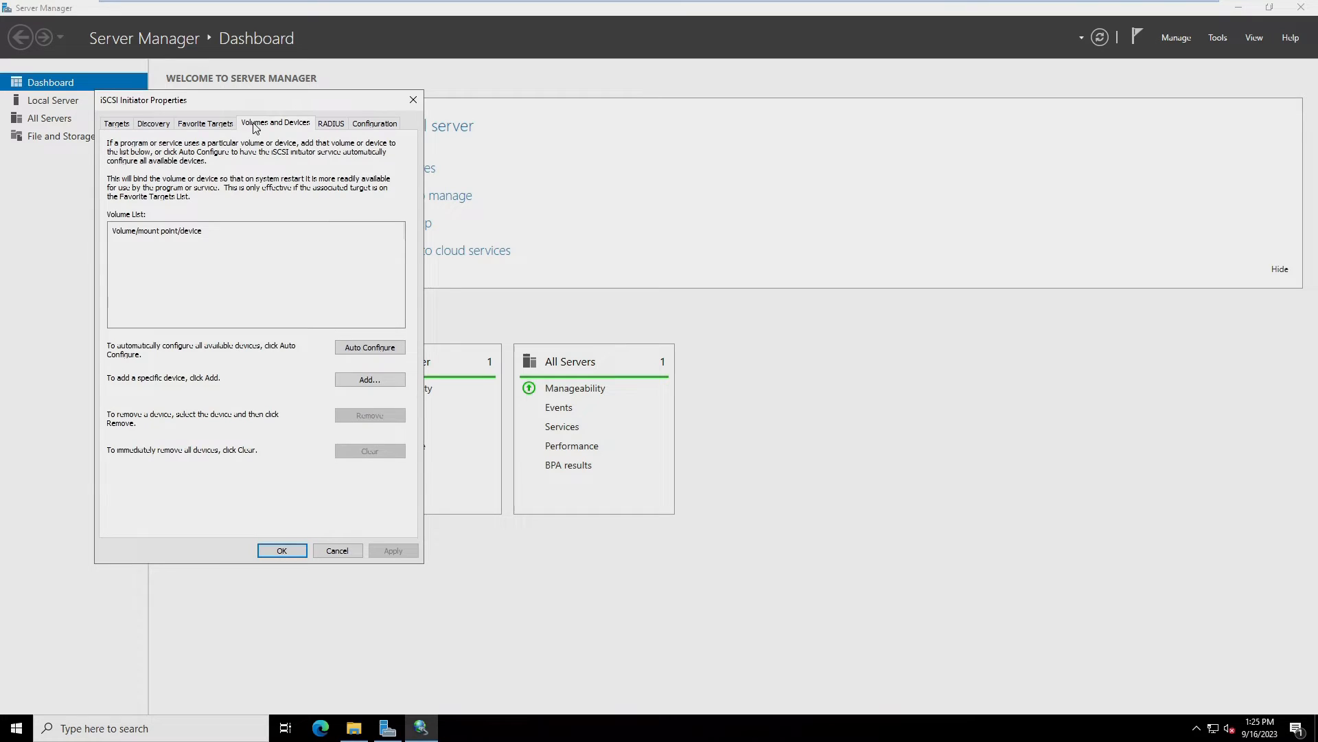
left_click(367, 351)
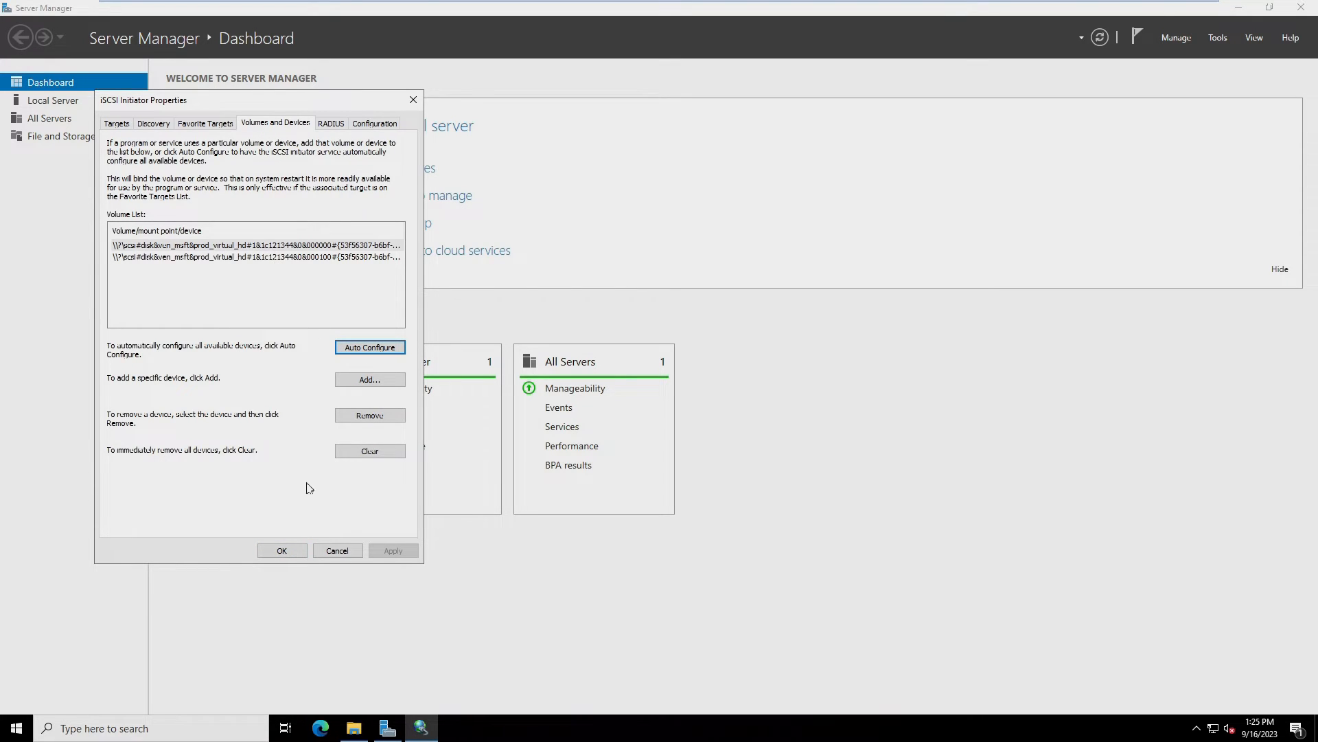
left_click(290, 551)
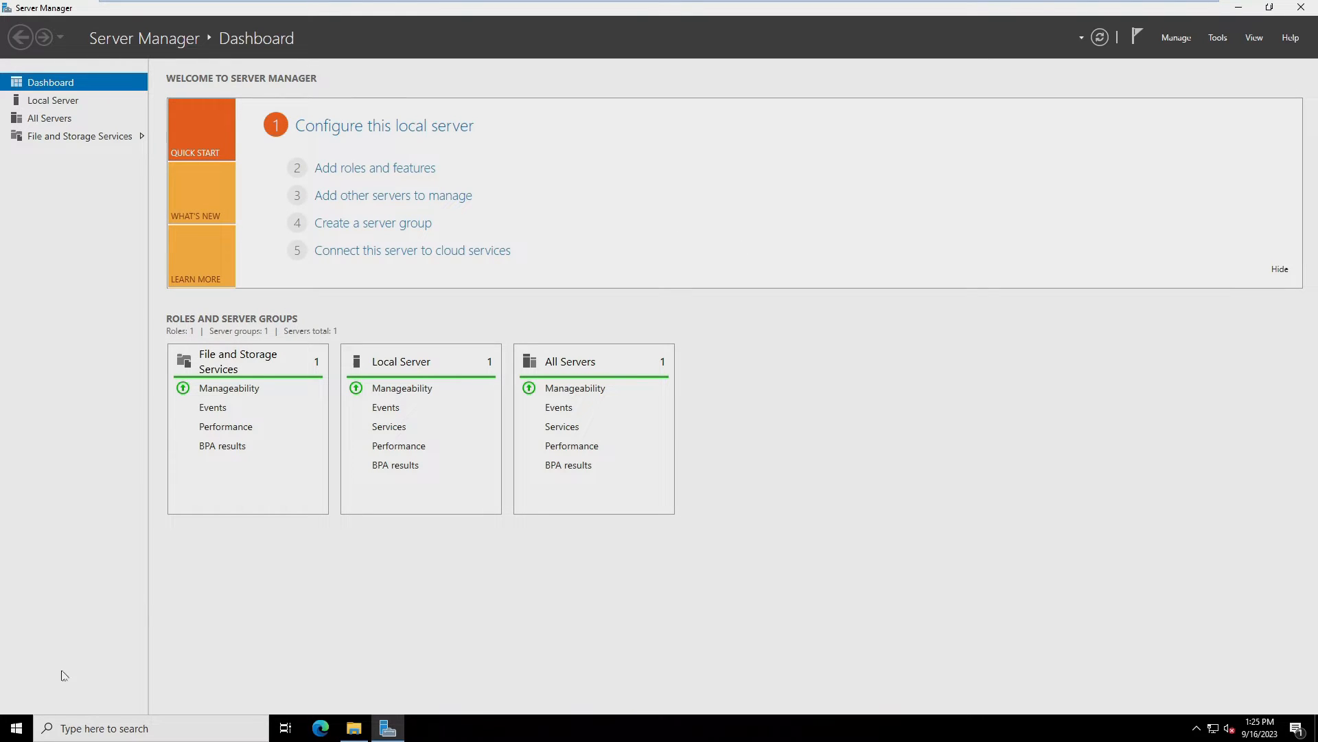
Open Disk Management via diskmgmt.msc and bring Disk 1 and Disk 2 online
key("super+r")
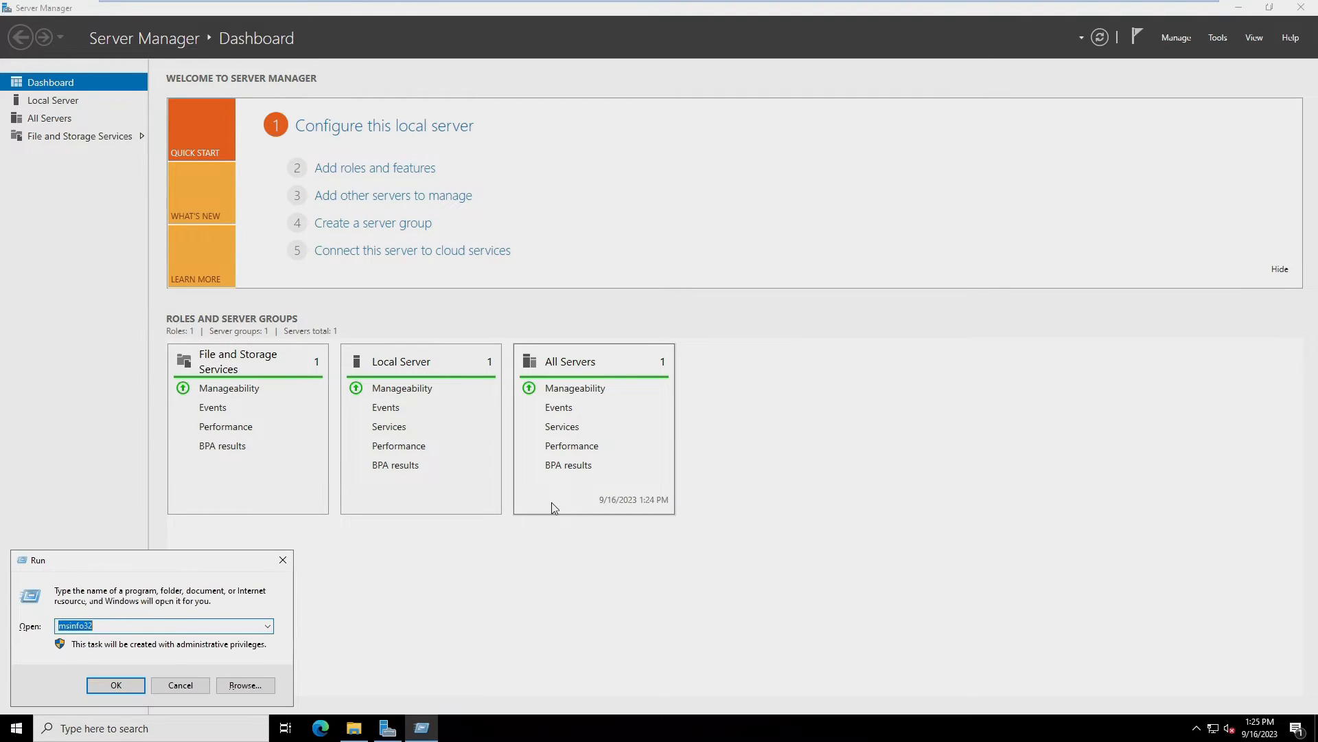
type("diskmgmt.msc")
key("Return")
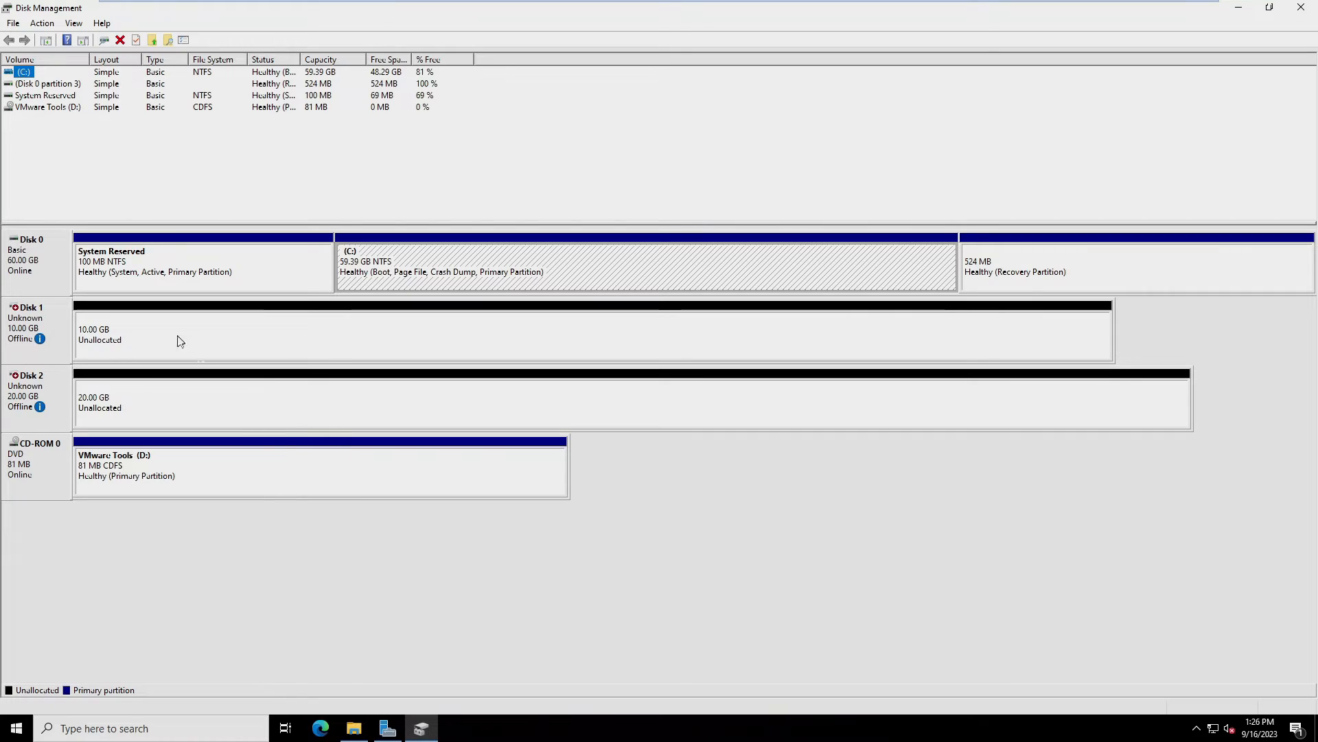
right_click(34, 321)
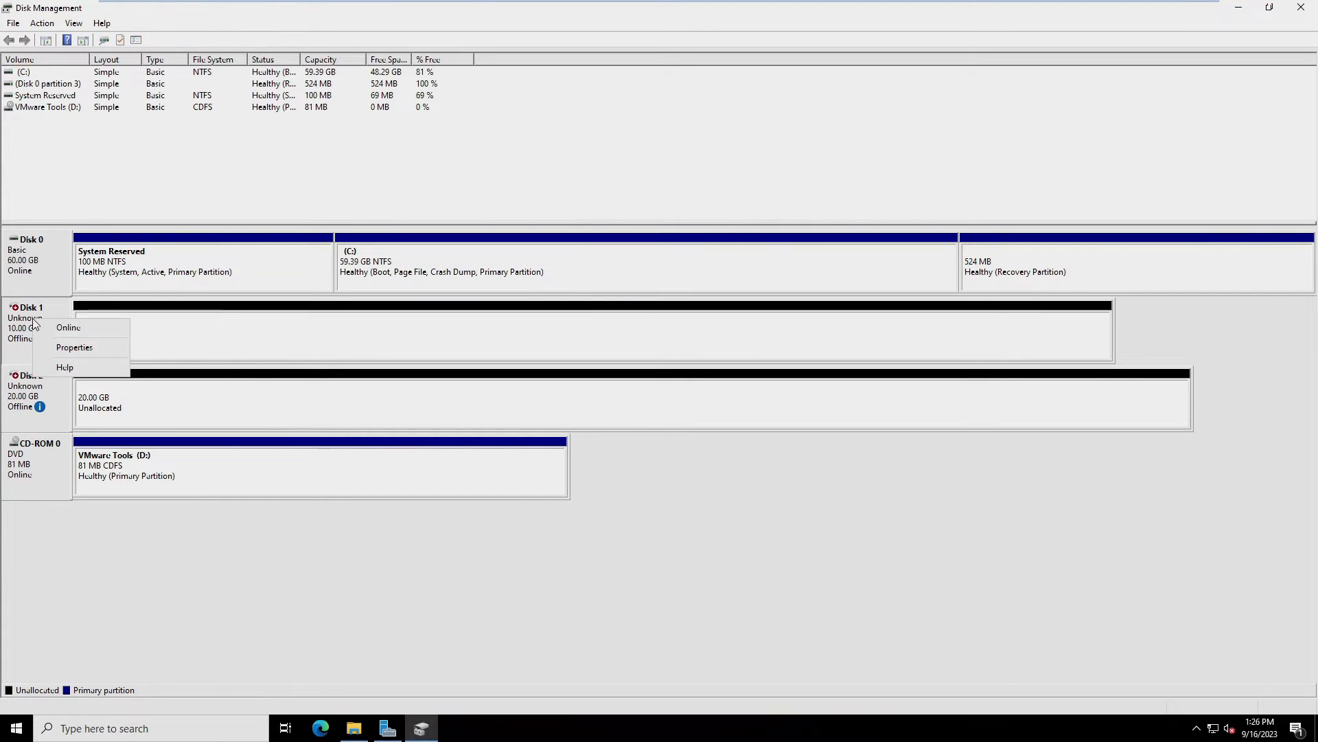
left_click(70, 328)
right_click(40, 386)
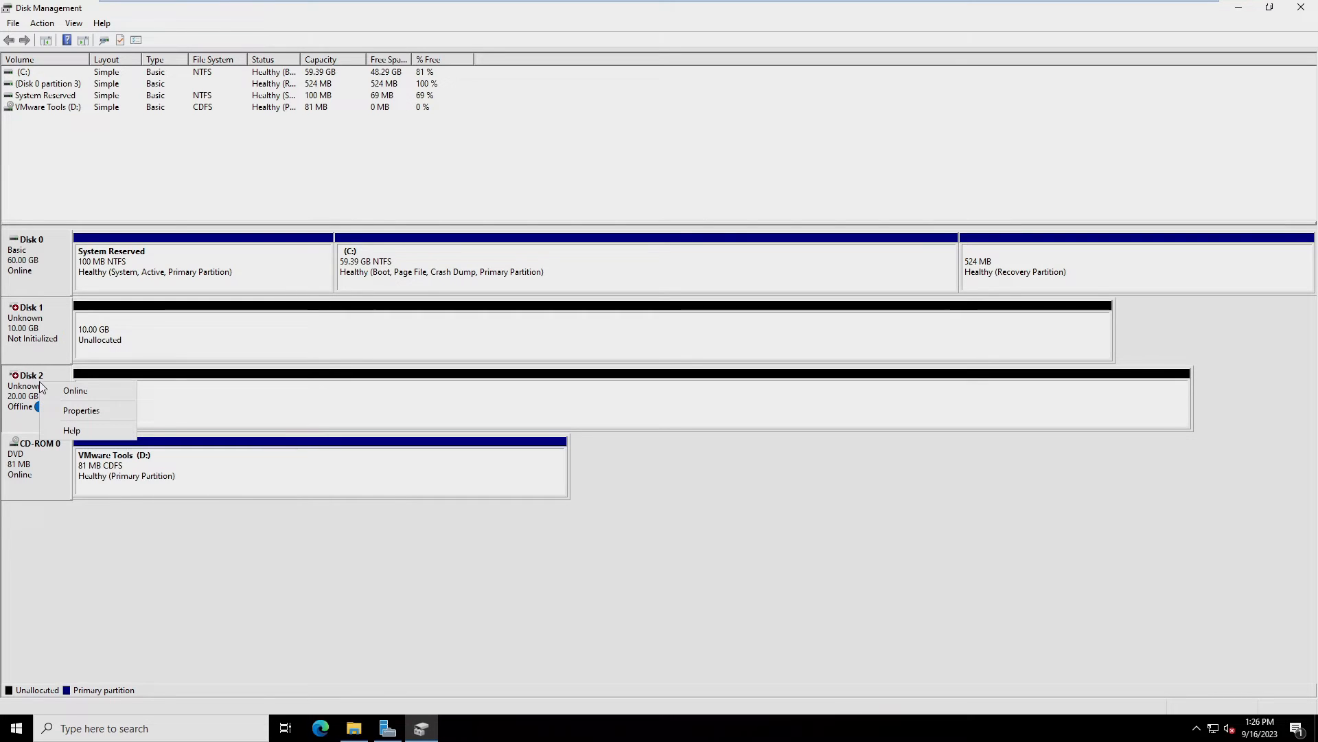
left_click(65, 390)
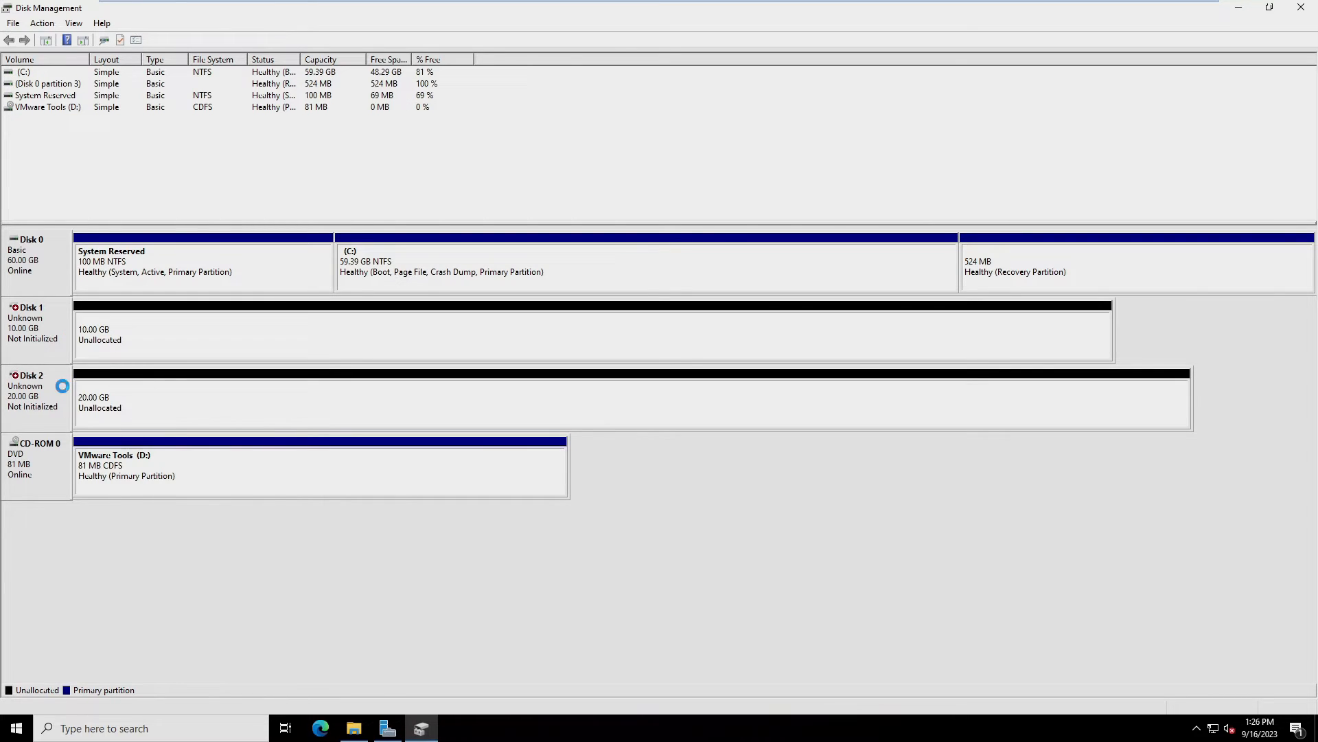
Initialize Disk 1 and Disk 2 with the MBR partition style
left_click(43, 333)
right_click(30, 333)
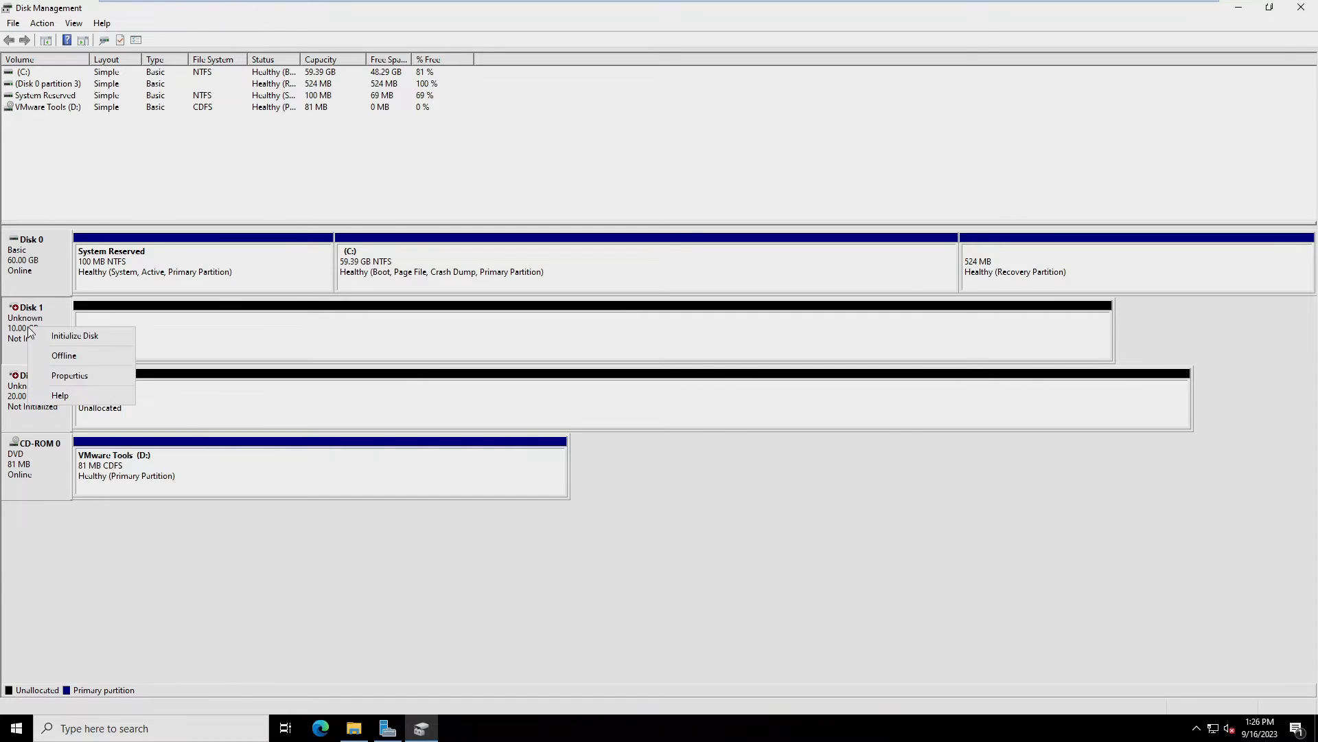
left_click(67, 335)
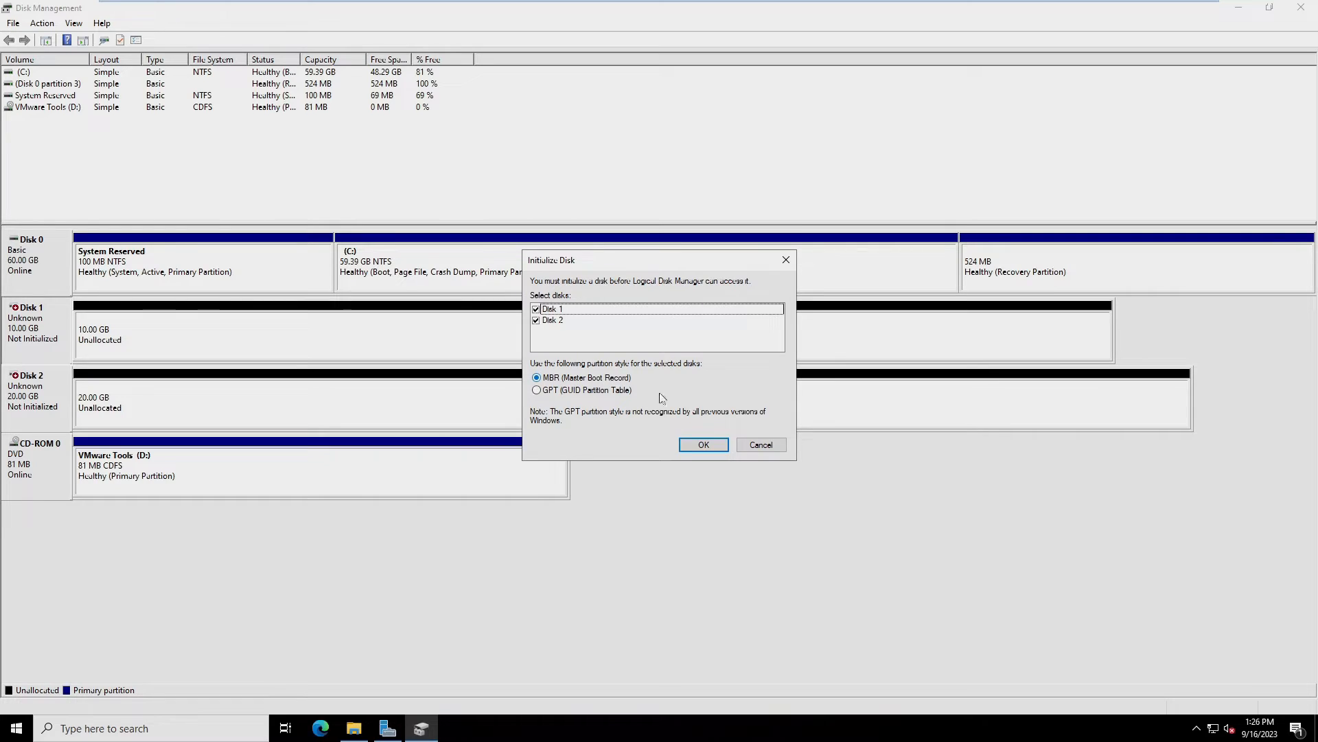
left_click(714, 446)
right_click(32, 389)
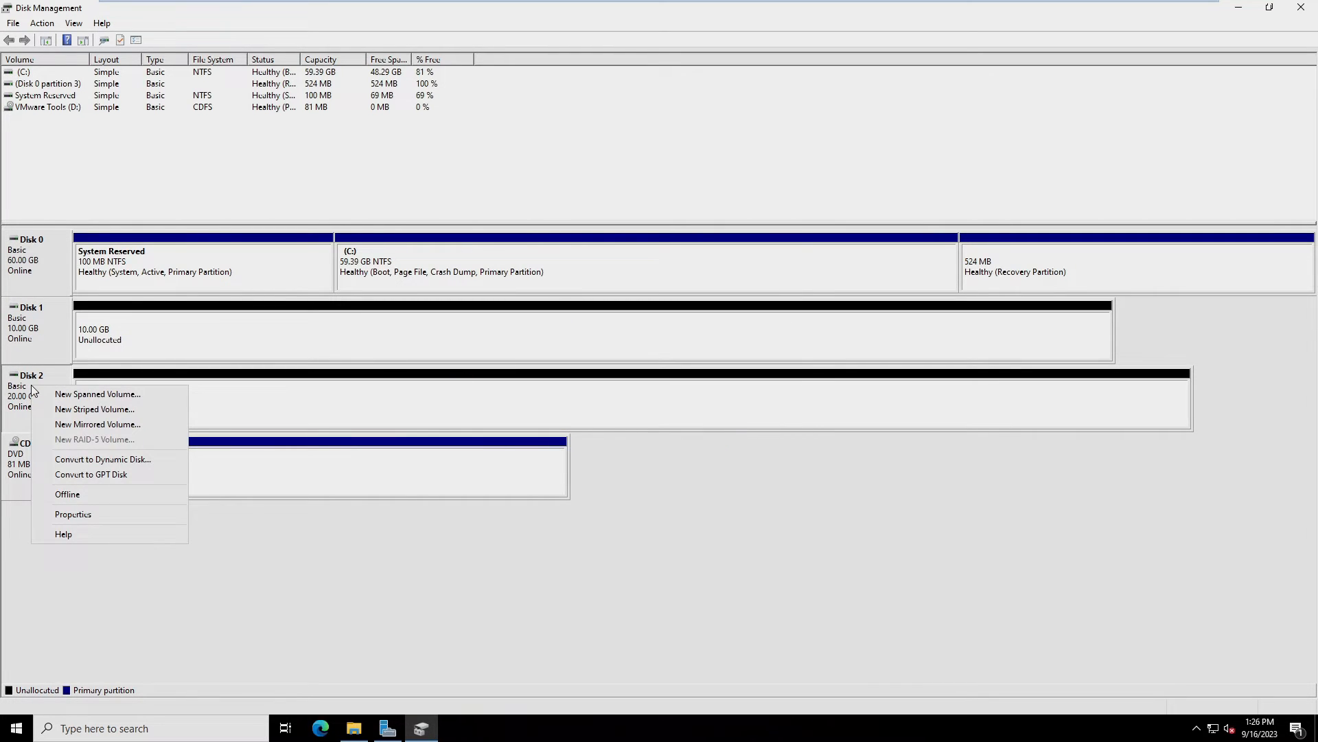
left_click(271, 403)
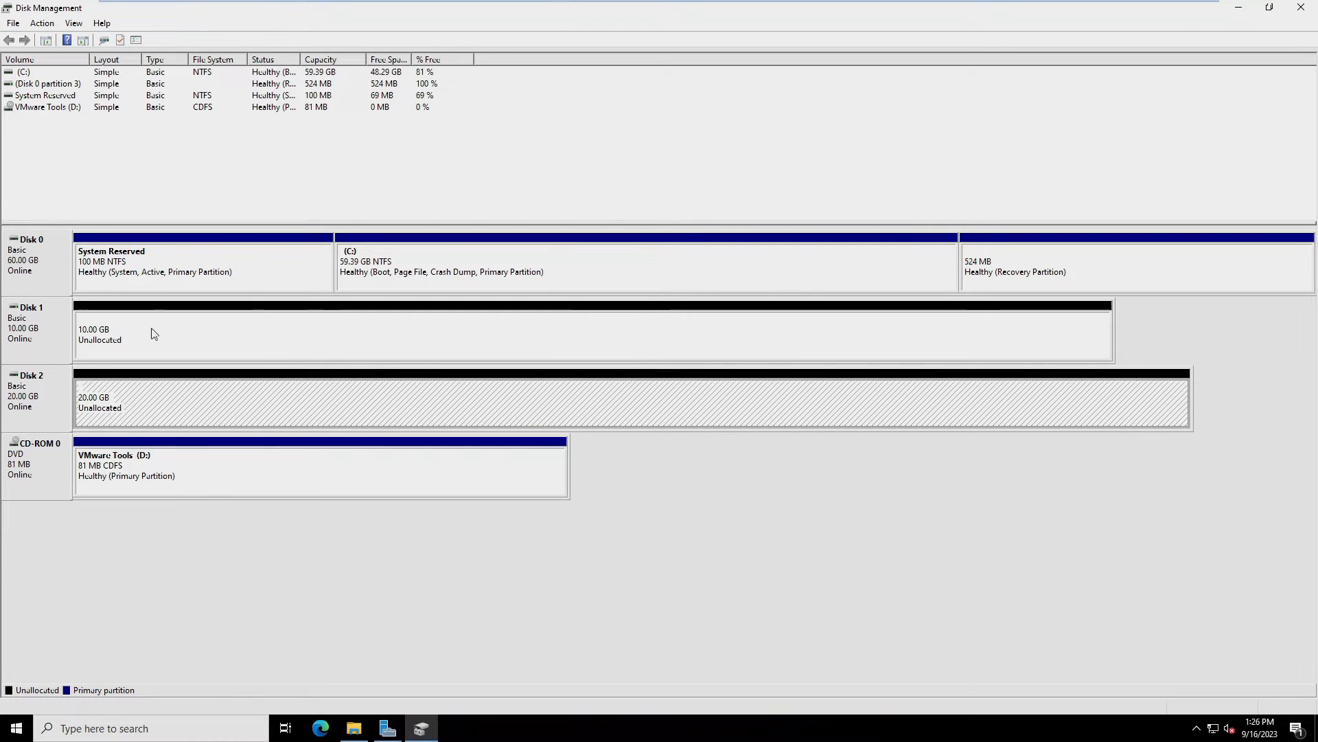
right_click(207, 325)
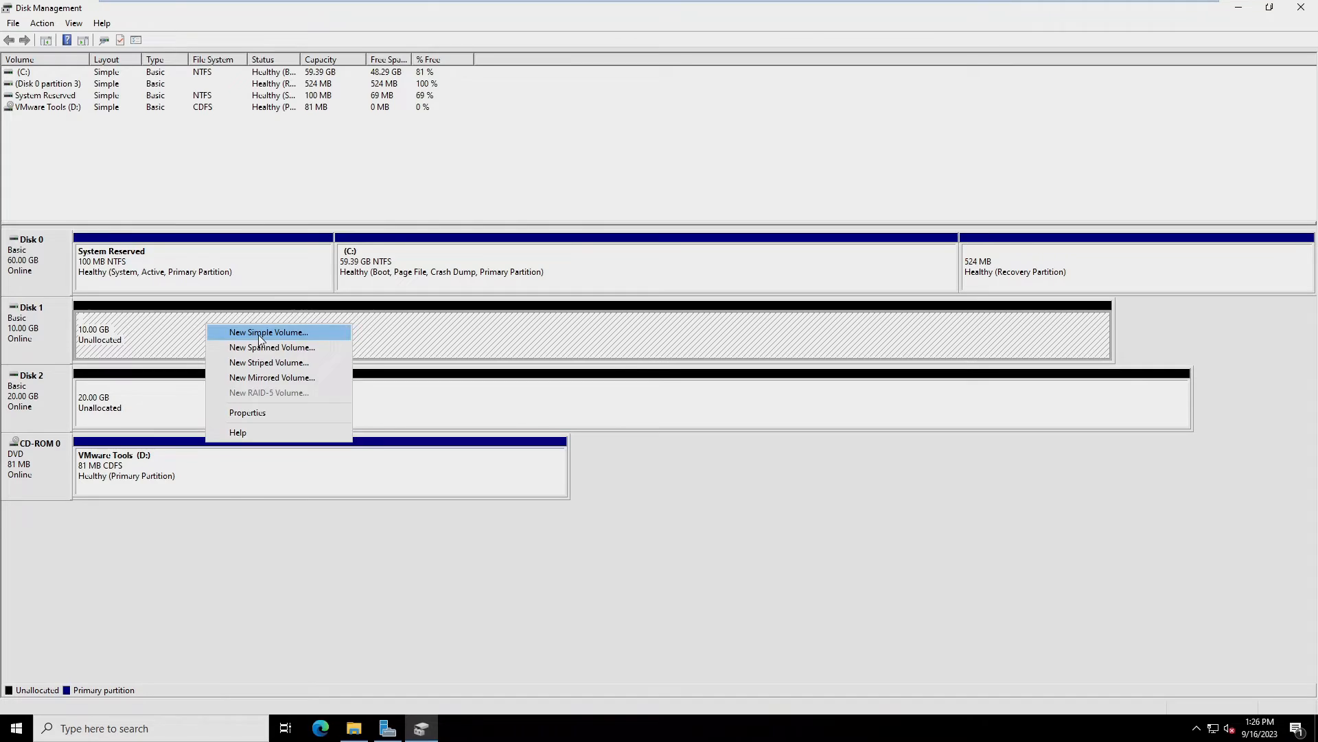
Create a full 10237 MB NTFS quick-formatted simple volume on Disk 1 with drive letter L
left_click(258, 334)
left_click(267, 318)
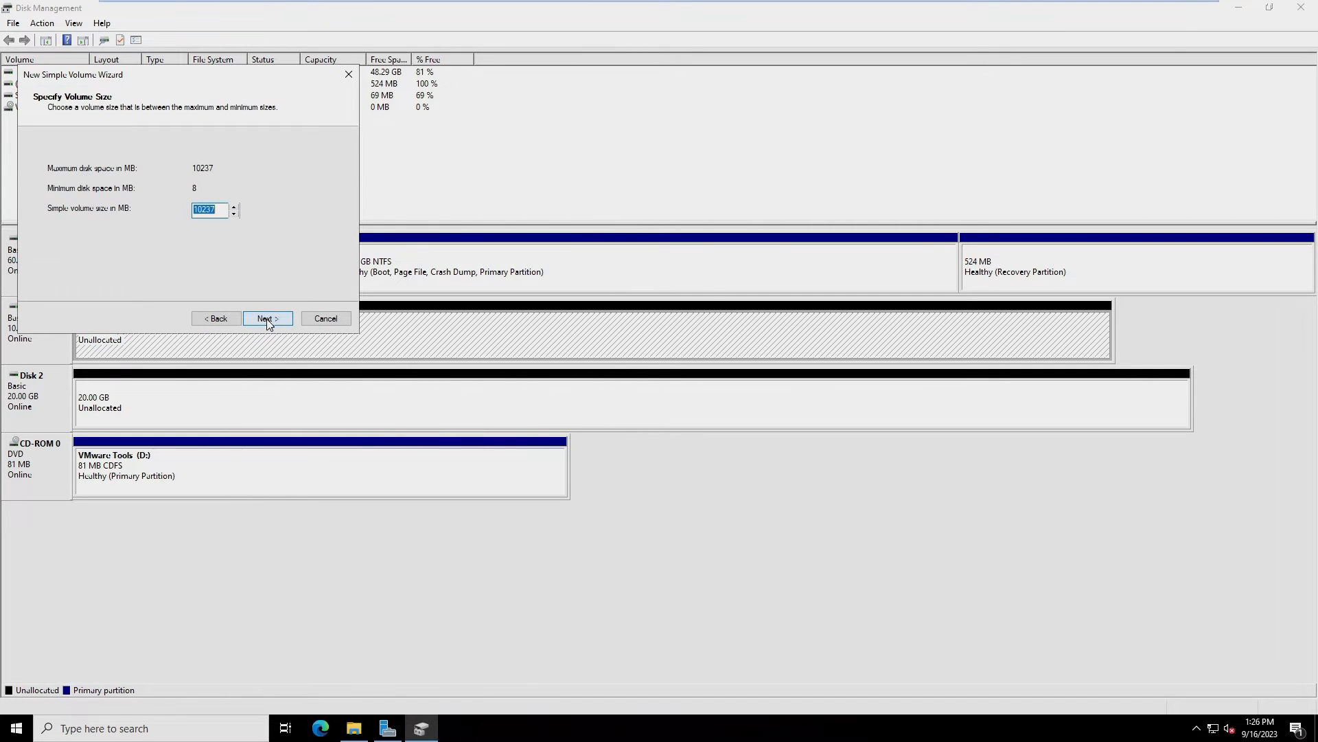
left_click(268, 318)
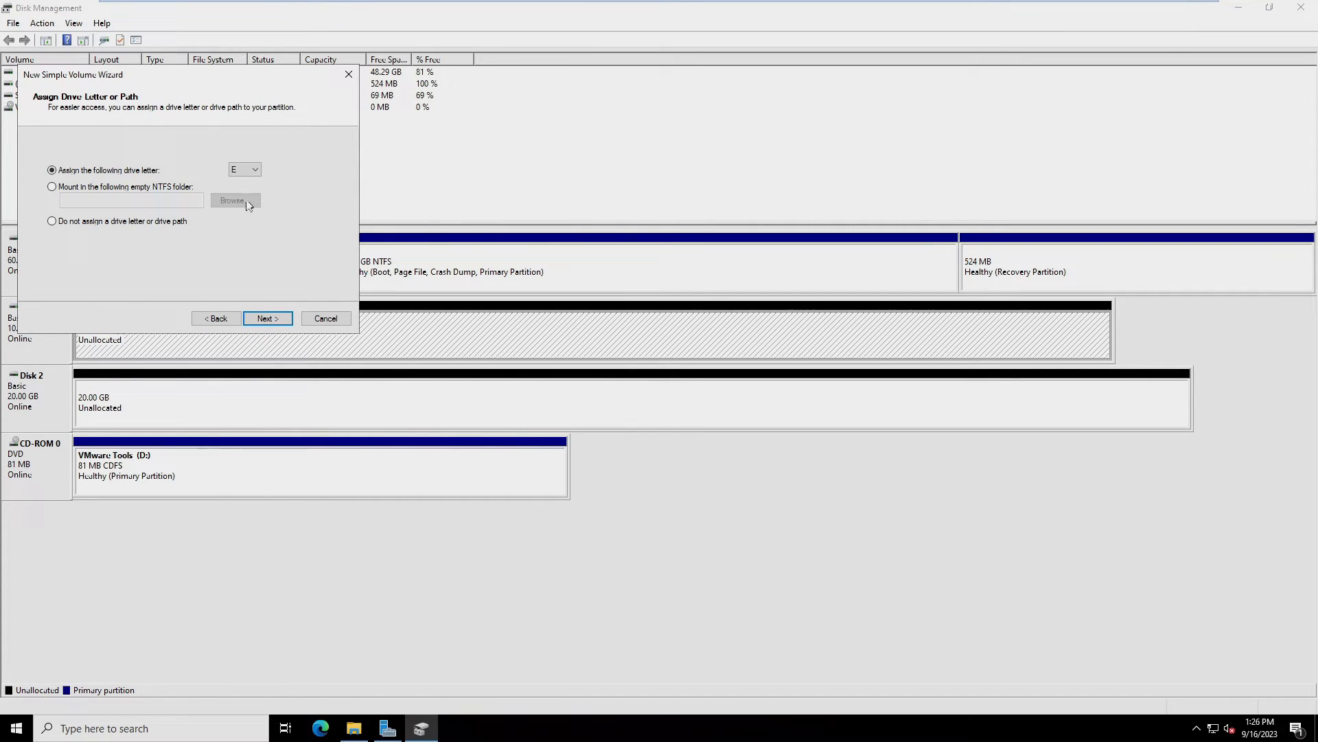
left_click(251, 170)
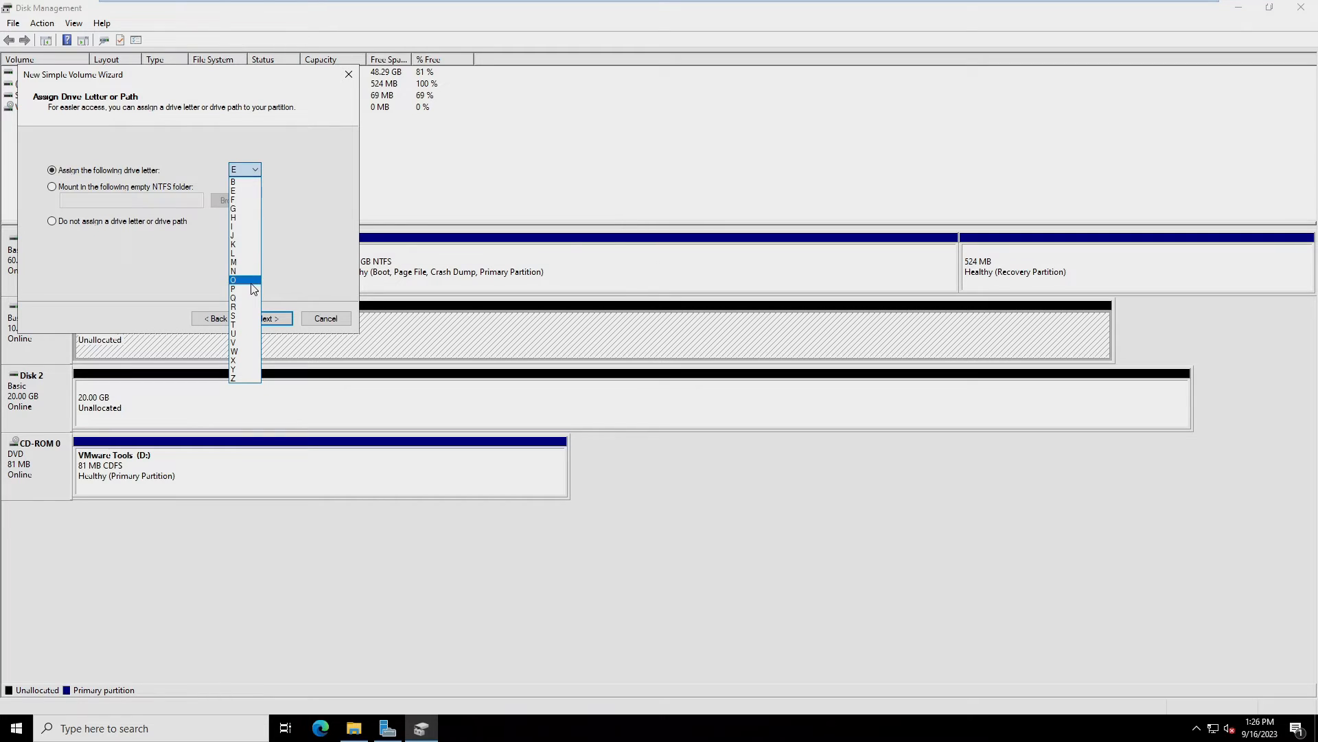
left_click(244, 253)
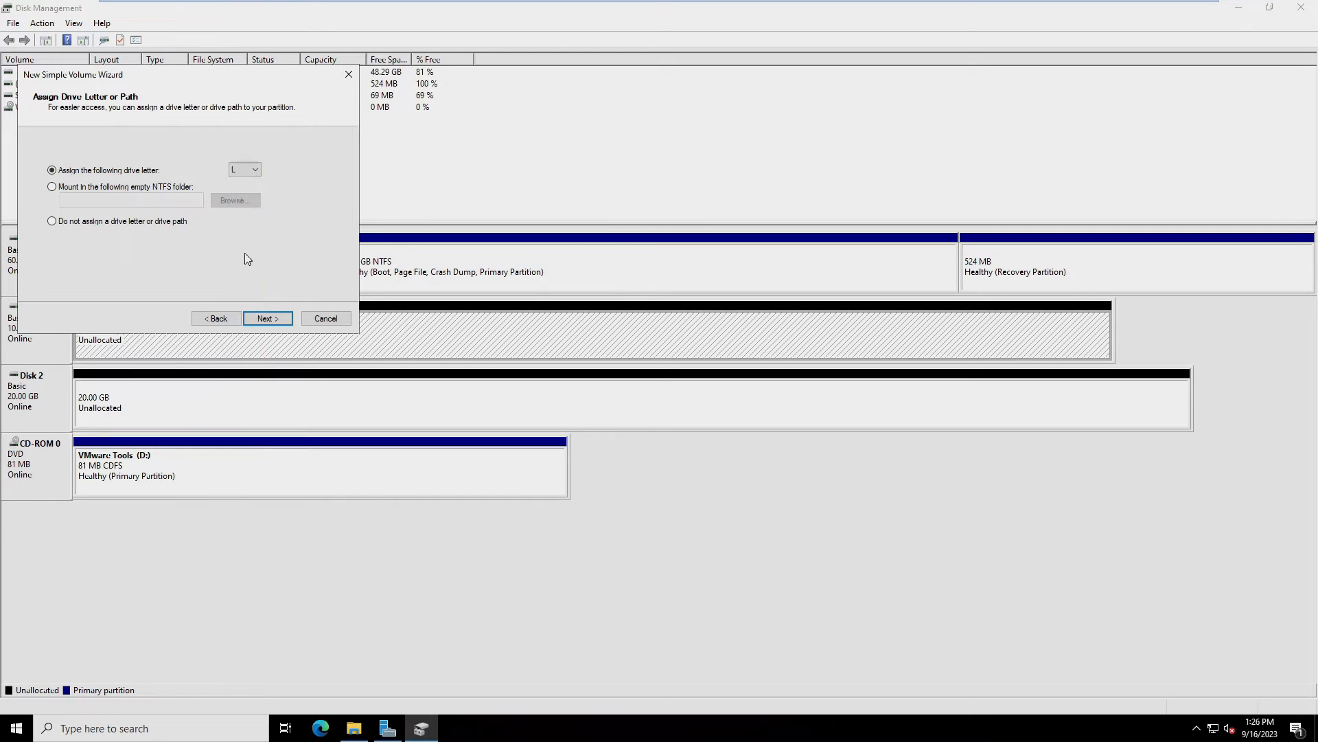
left_click(267, 319)
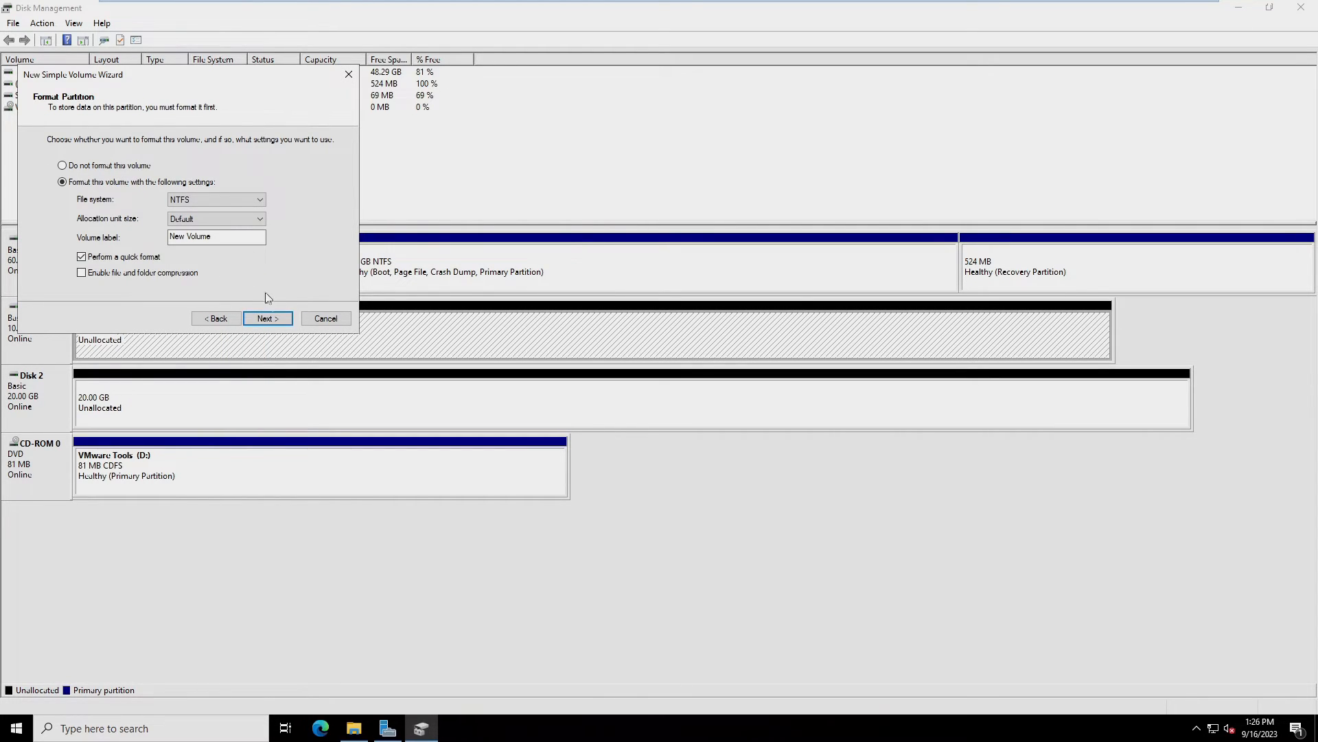
left_click(267, 320)
left_click(268, 319)
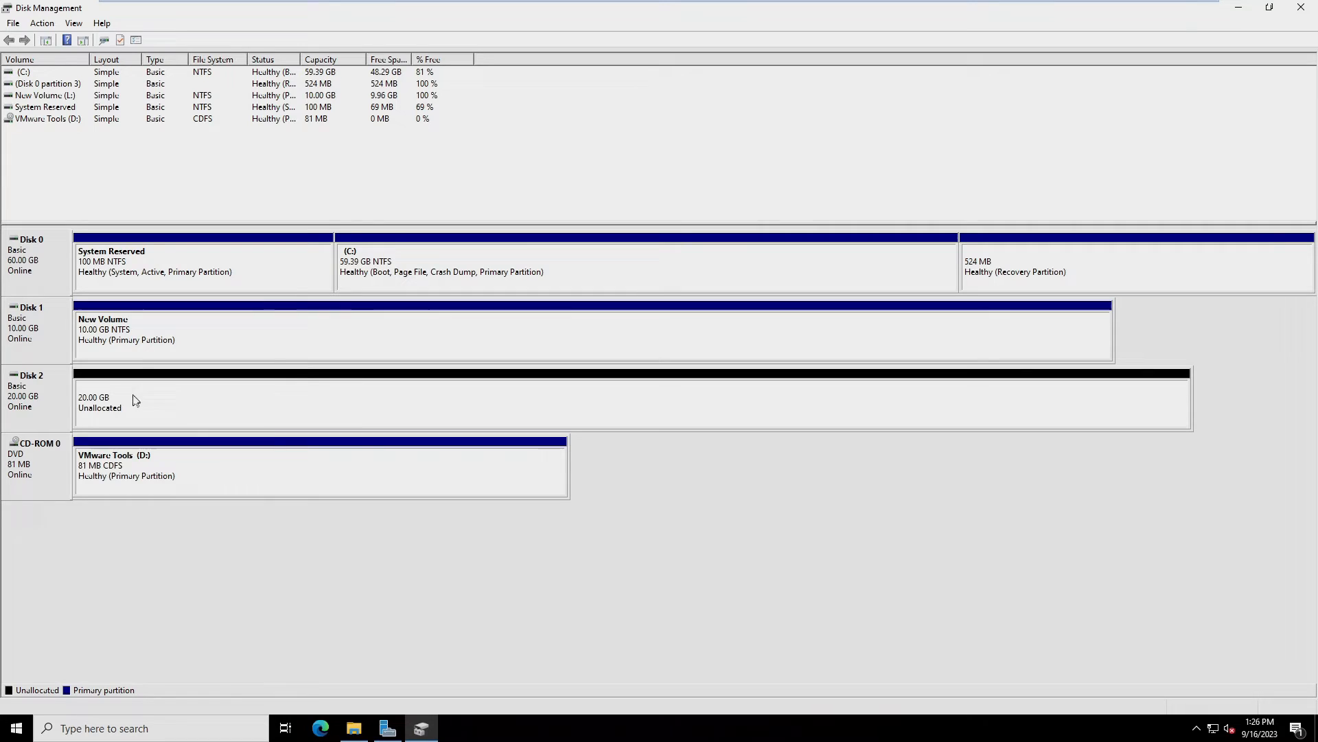
Create a 20477 MB NTFS simple volume with drive letter J on Disk 2's unallocated space
right_click(34, 389)
right_click(207, 388)
left_click(218, 395)
right_click(125, 394)
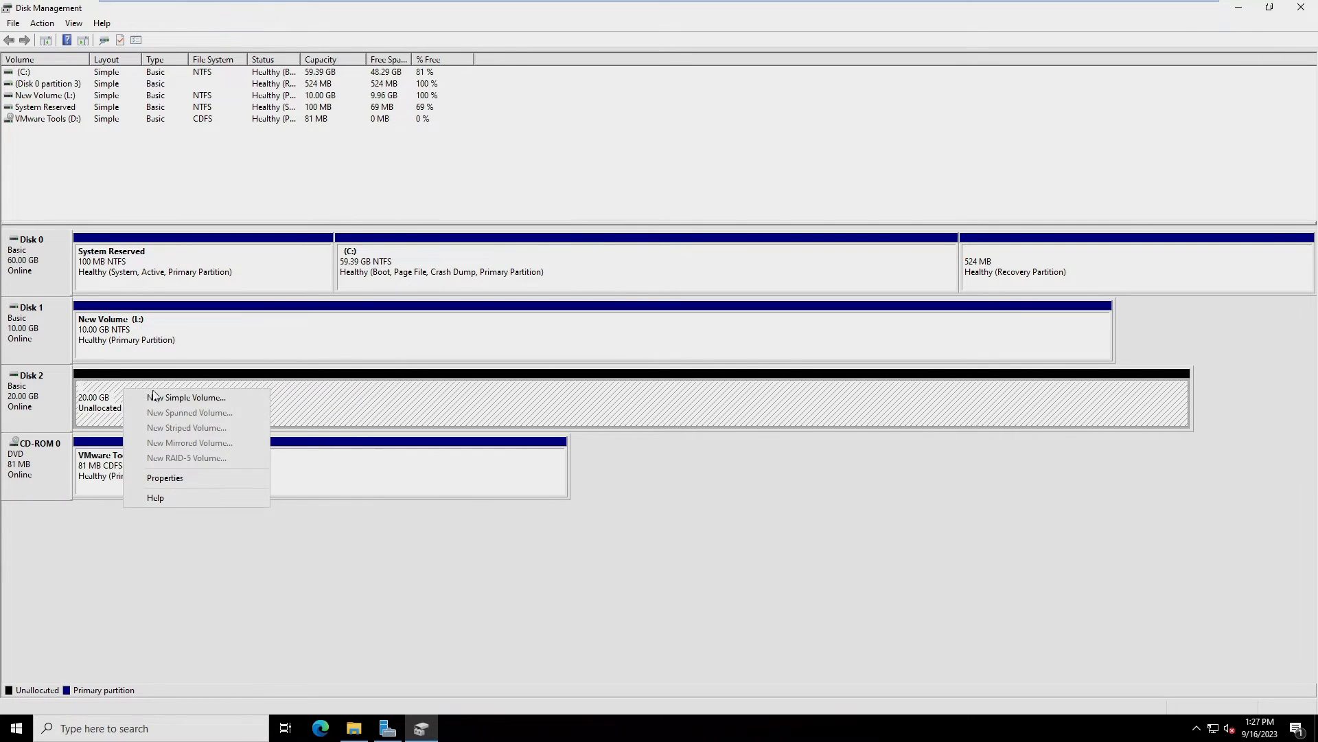
left_click(184, 395)
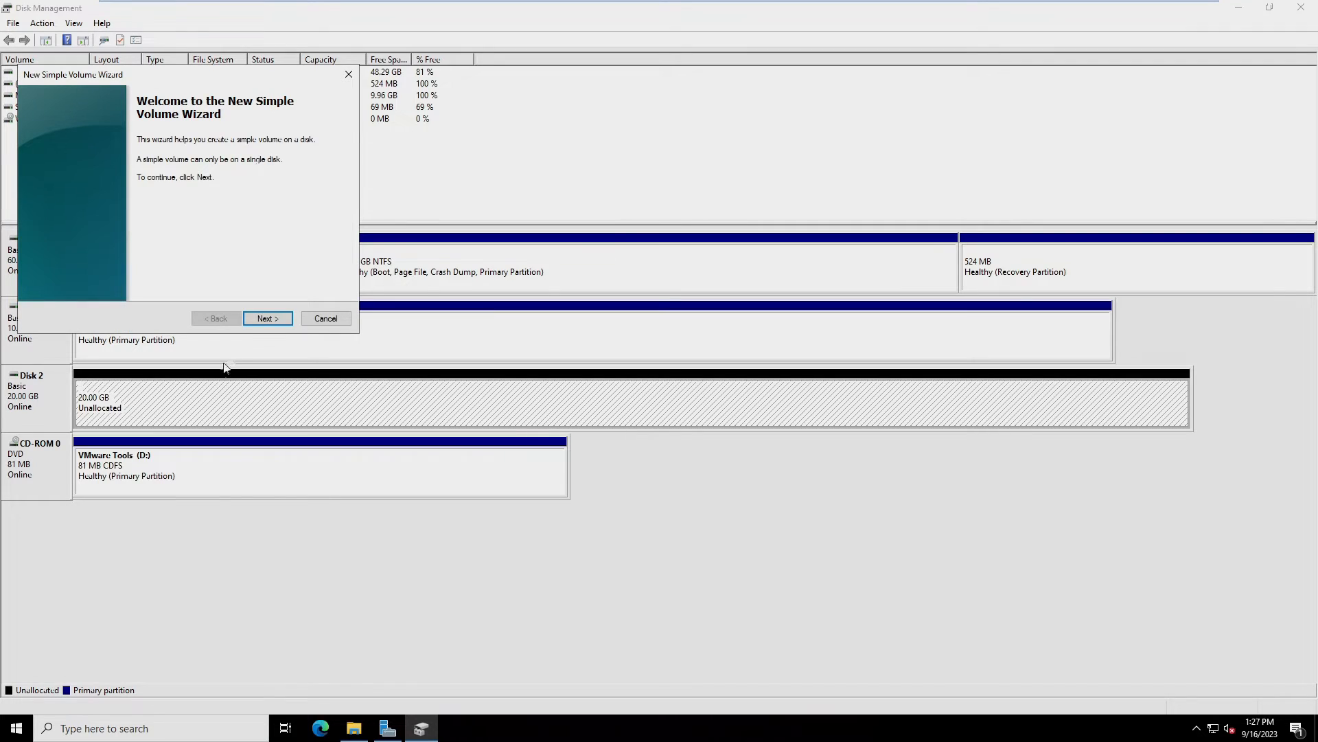
left_click(258, 320)
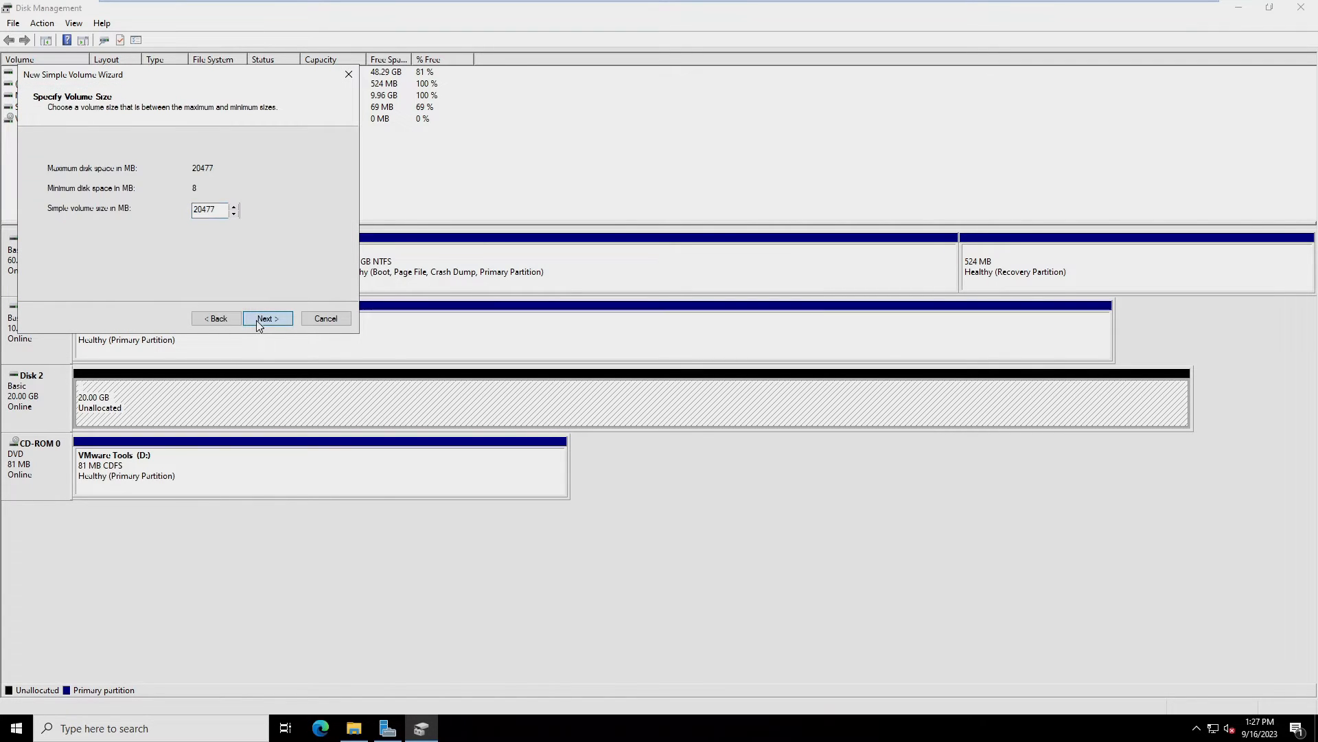
left_click(257, 320)
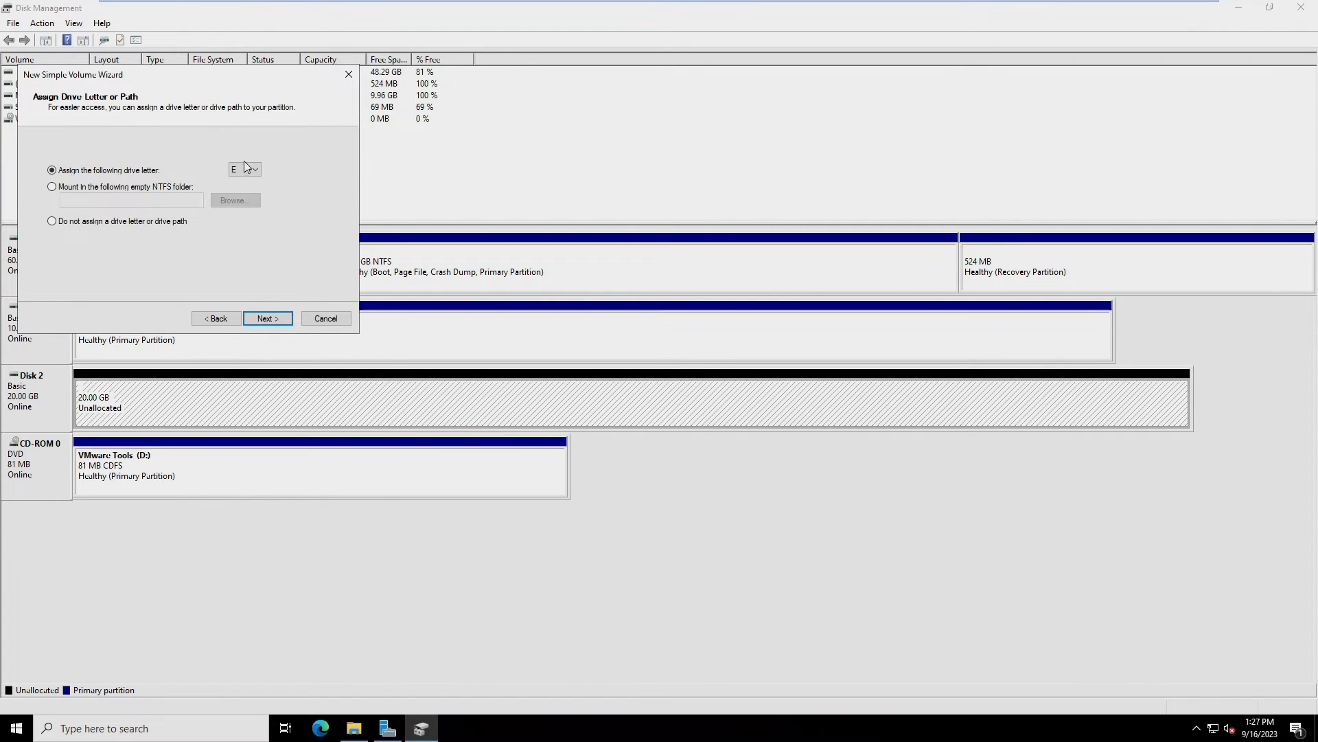
left_click(255, 169)
left_click(263, 319)
left_click(265, 320)
left_click(266, 319)
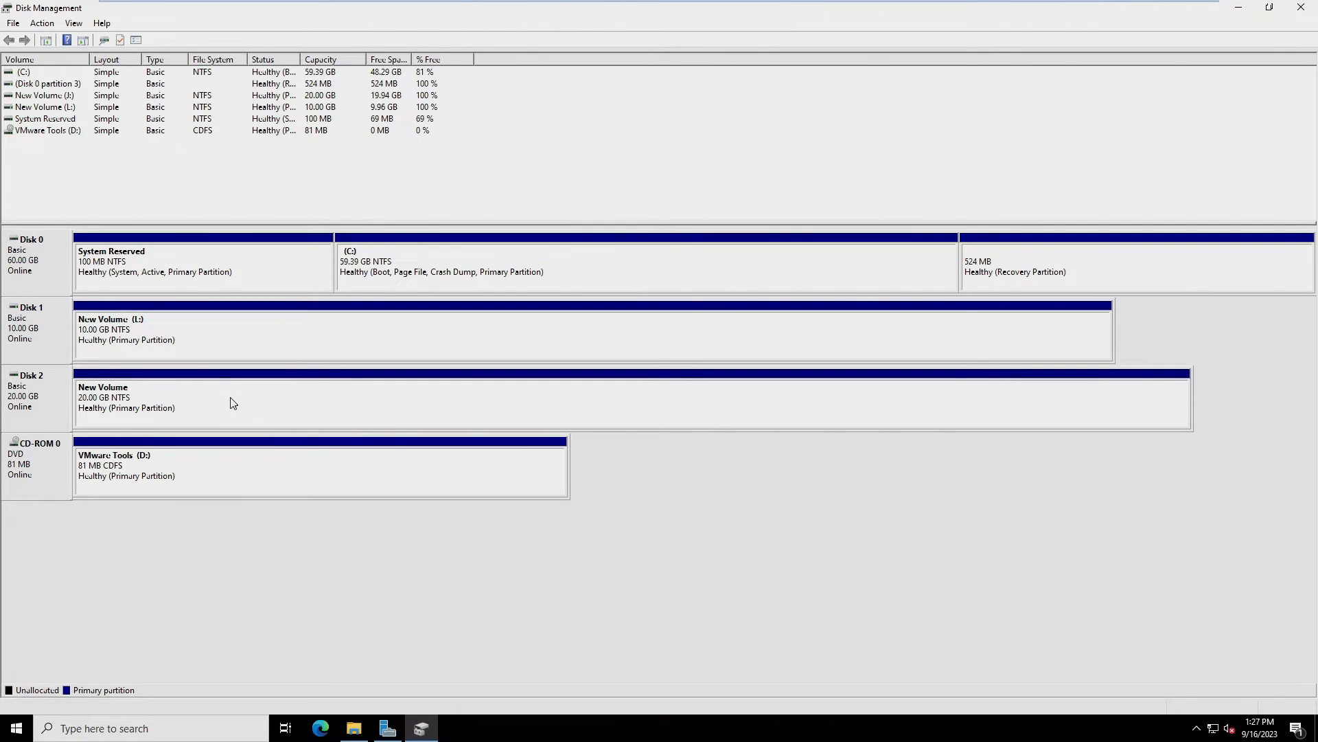
Confirm volumes J: and L: under This PC, then sign in to NODE2 with the administrator password
left_click(353, 728)
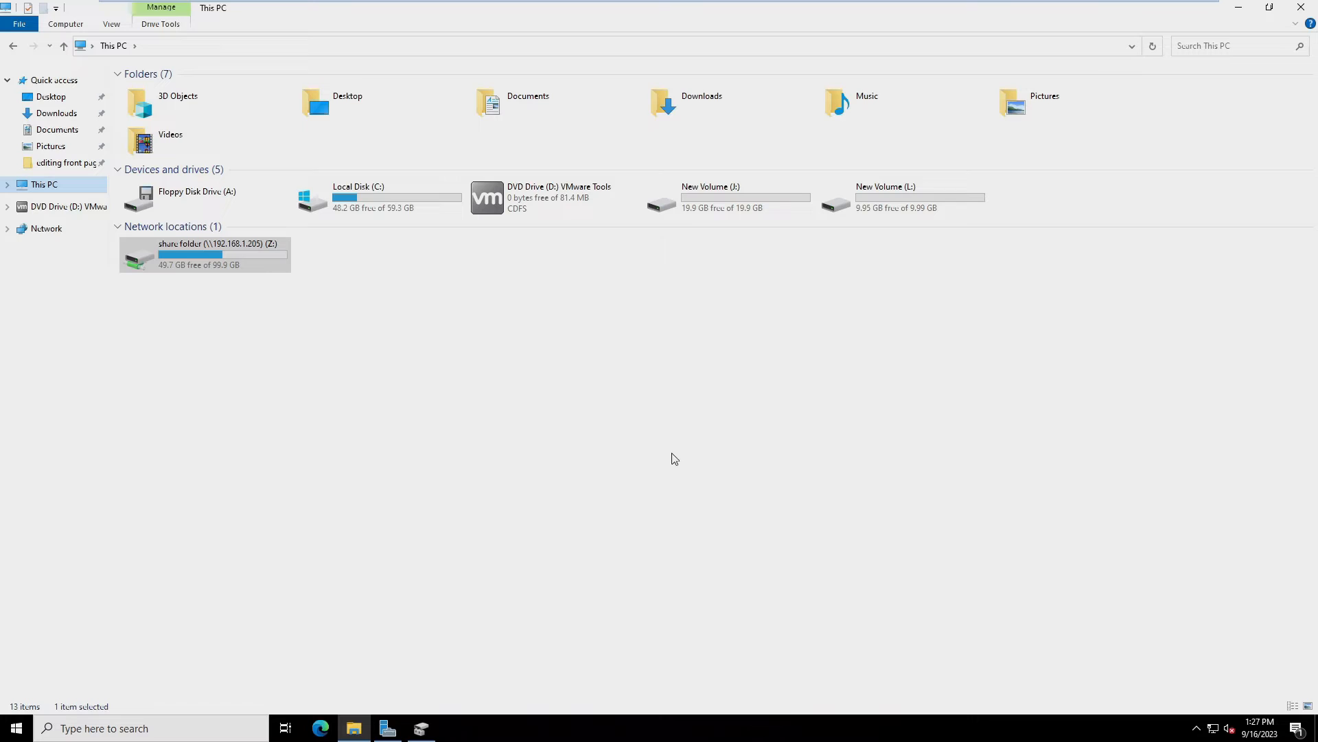
mouse_move(464, 5)
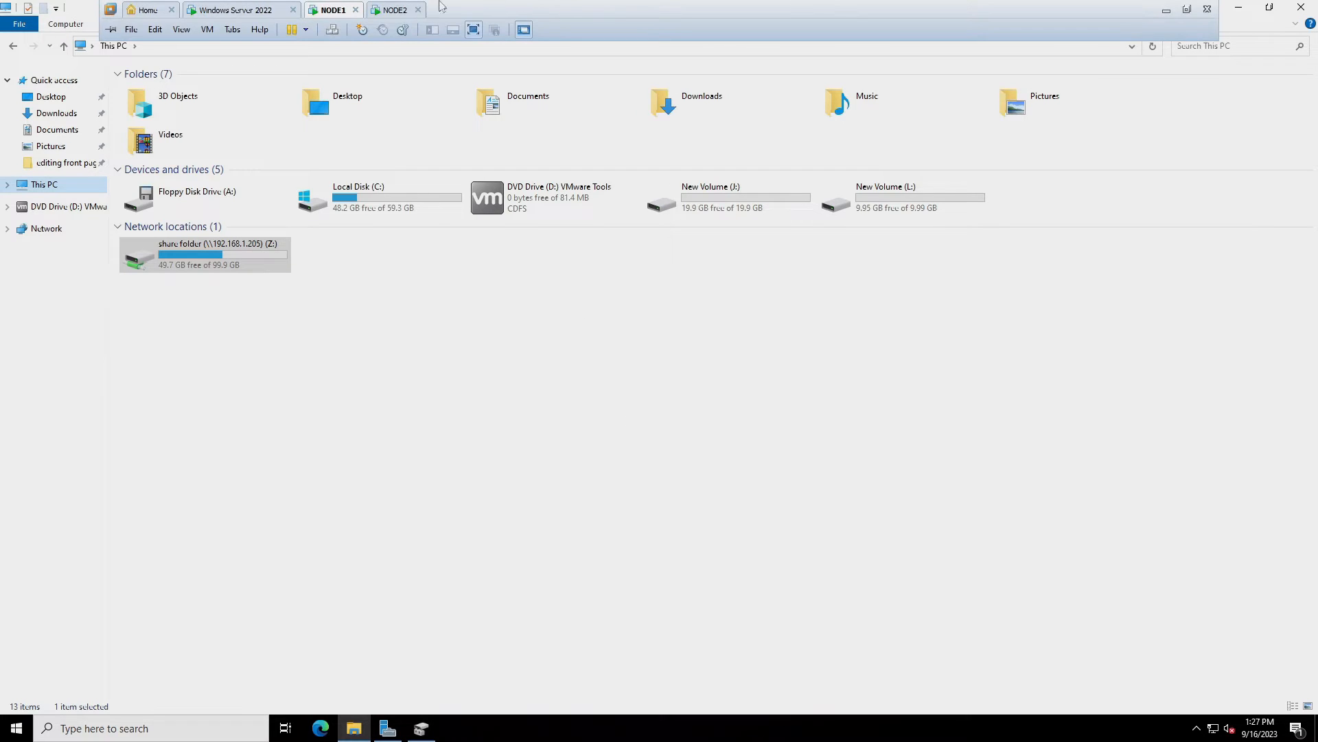
left_click(386, 8)
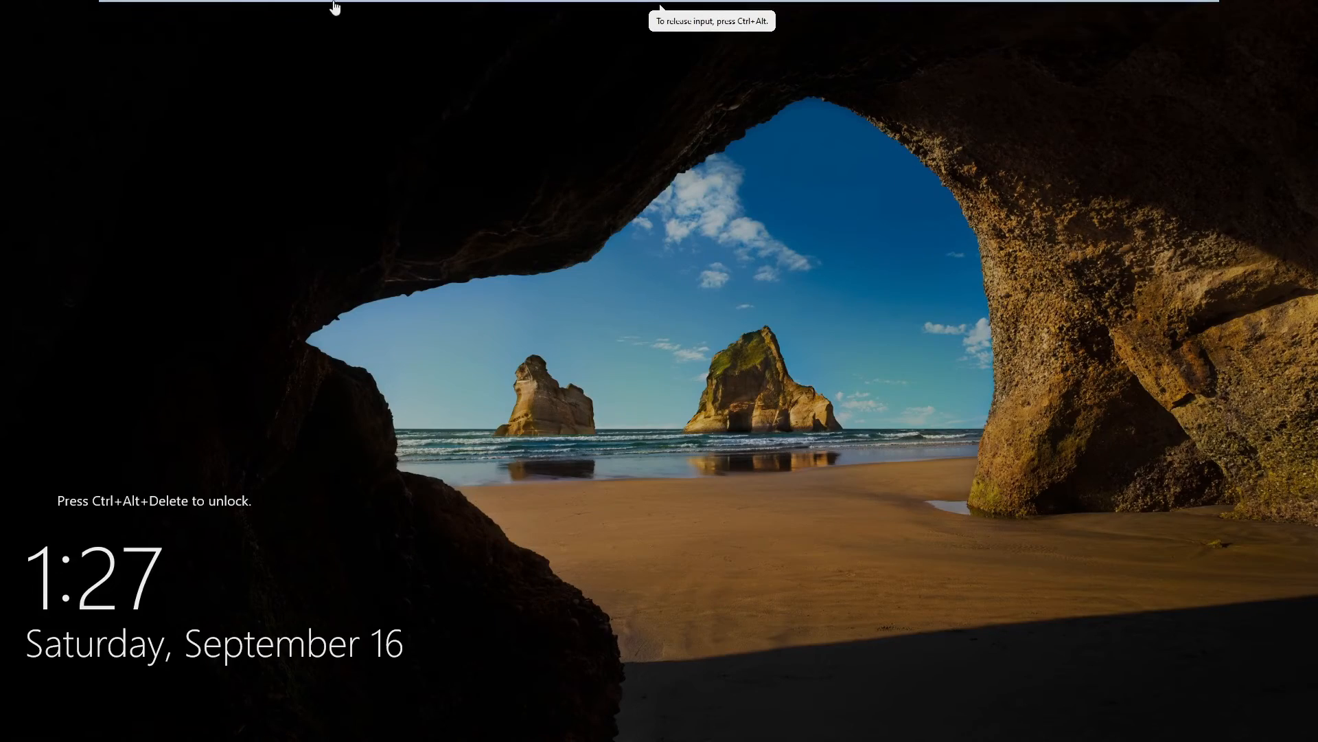
left_click(333, 29)
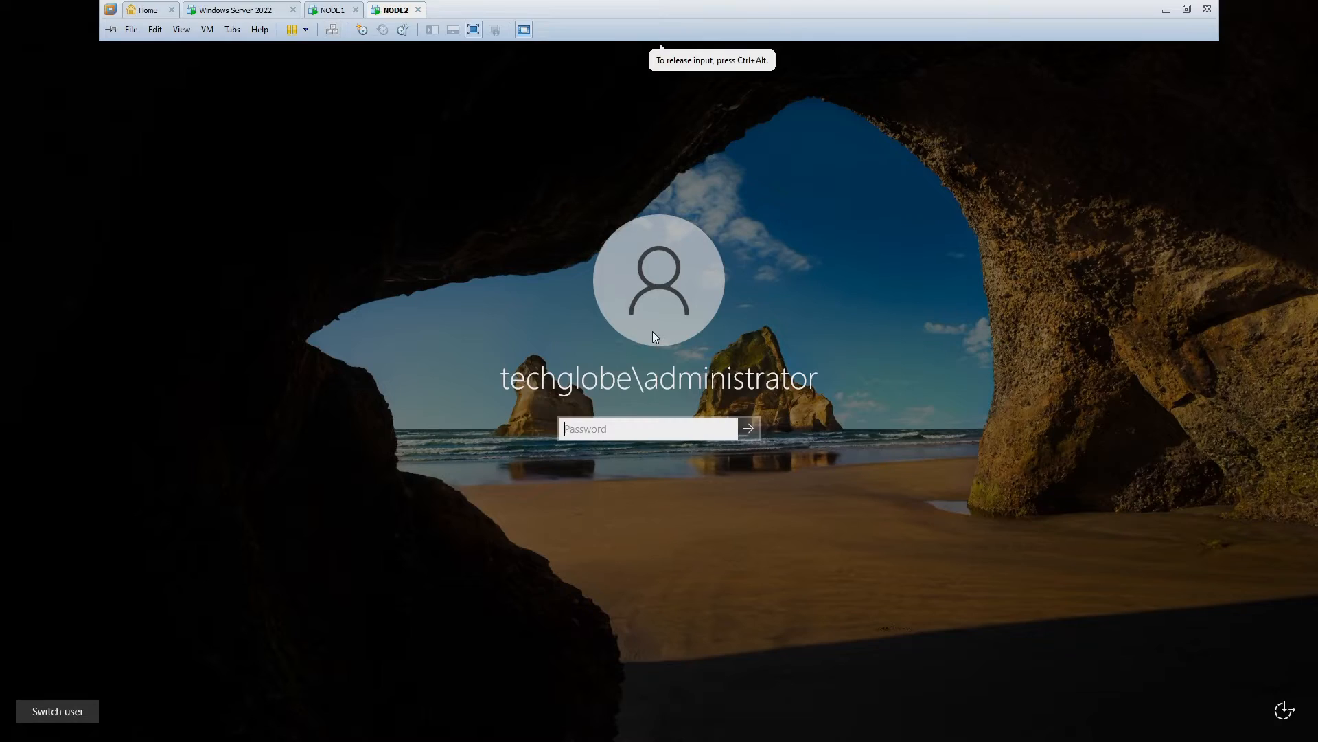
type("********")
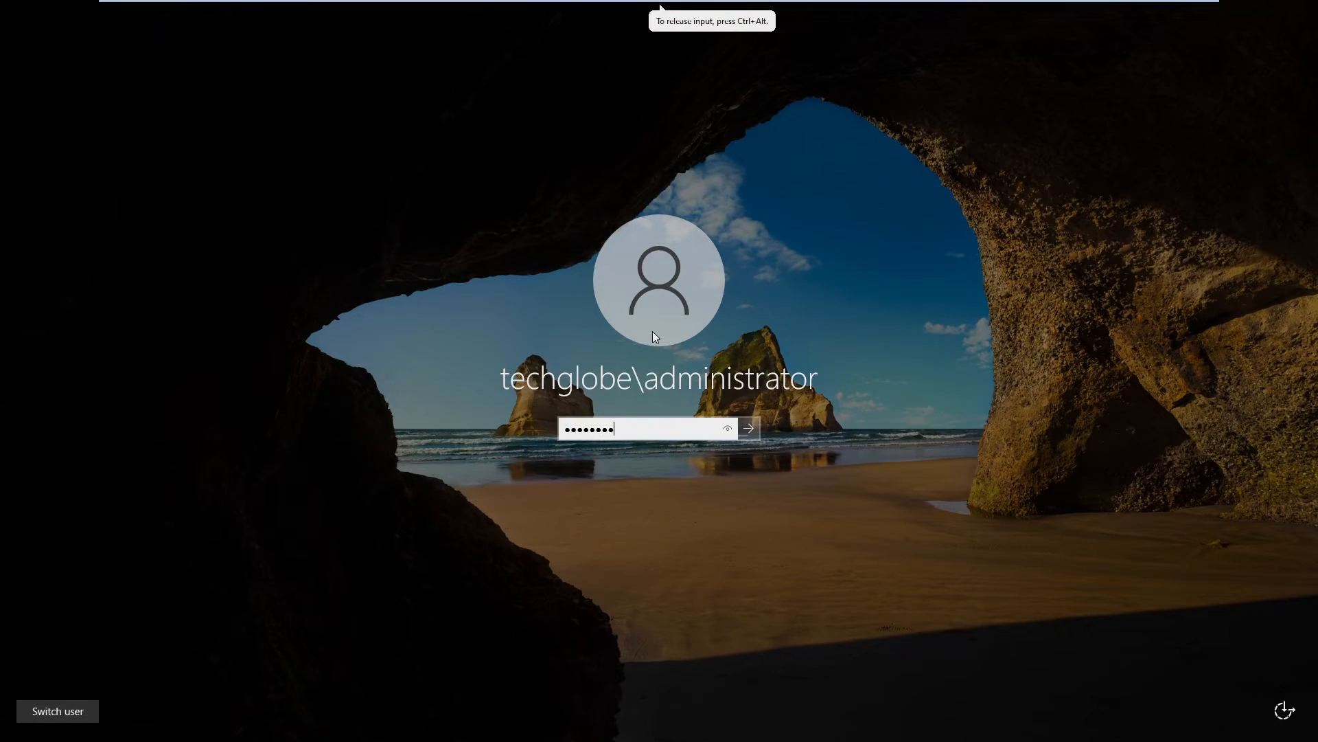
key("Return")
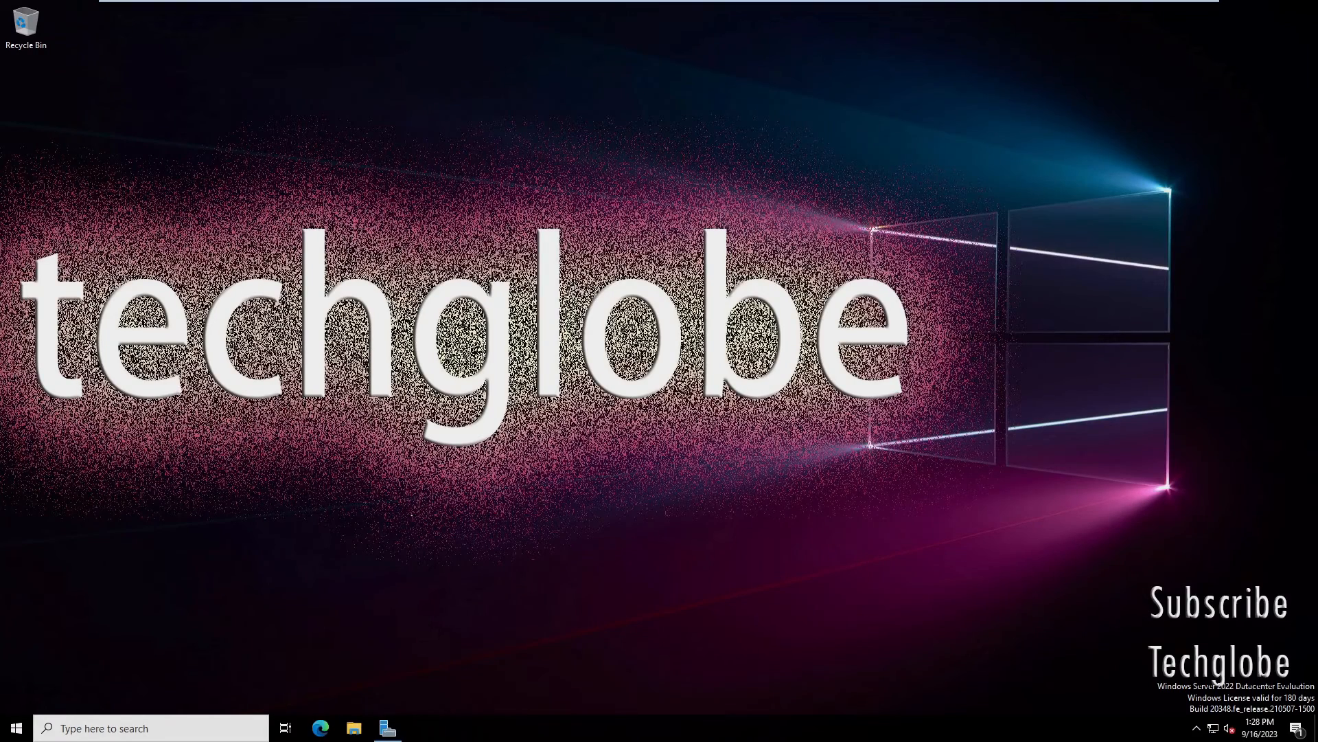
Launch iSCSI Initiator from Server Manager's Tools, starting the iSCSI service, and centre its window
left_click(388, 729)
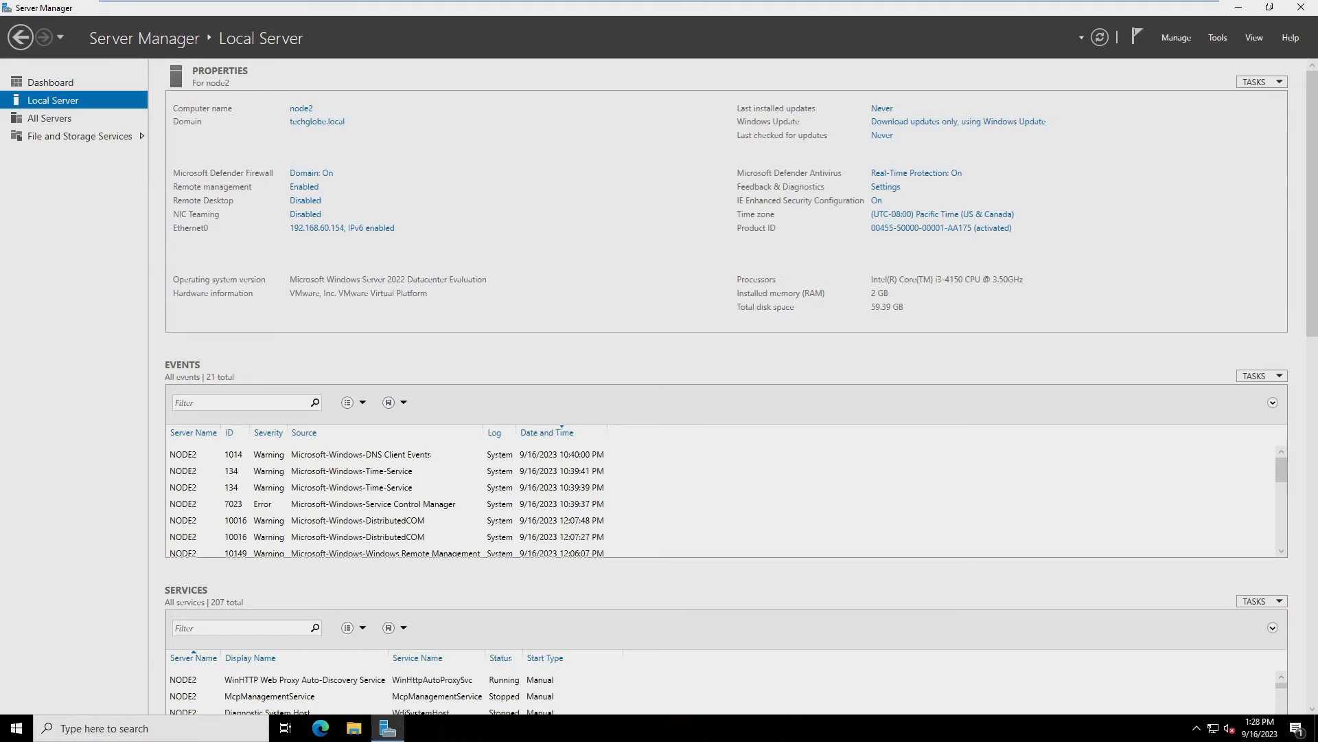
left_click(1218, 38)
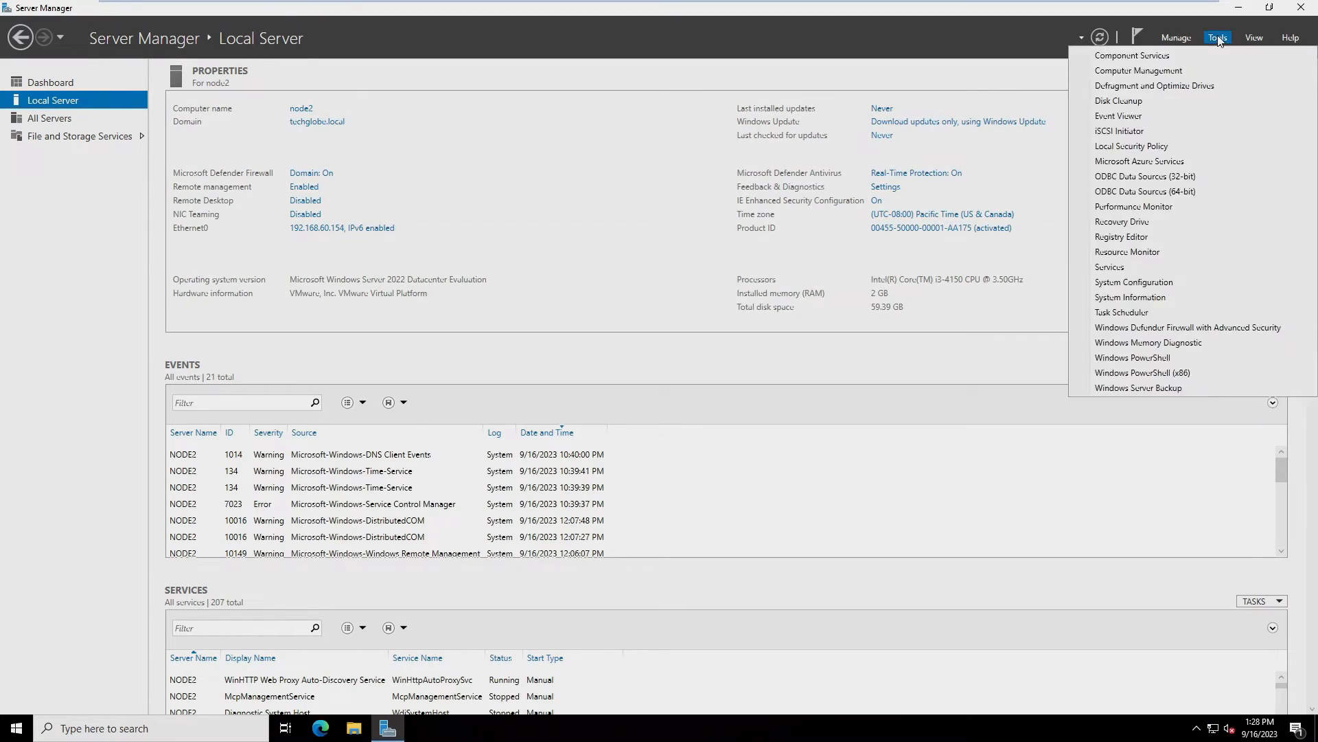
left_click(1135, 132)
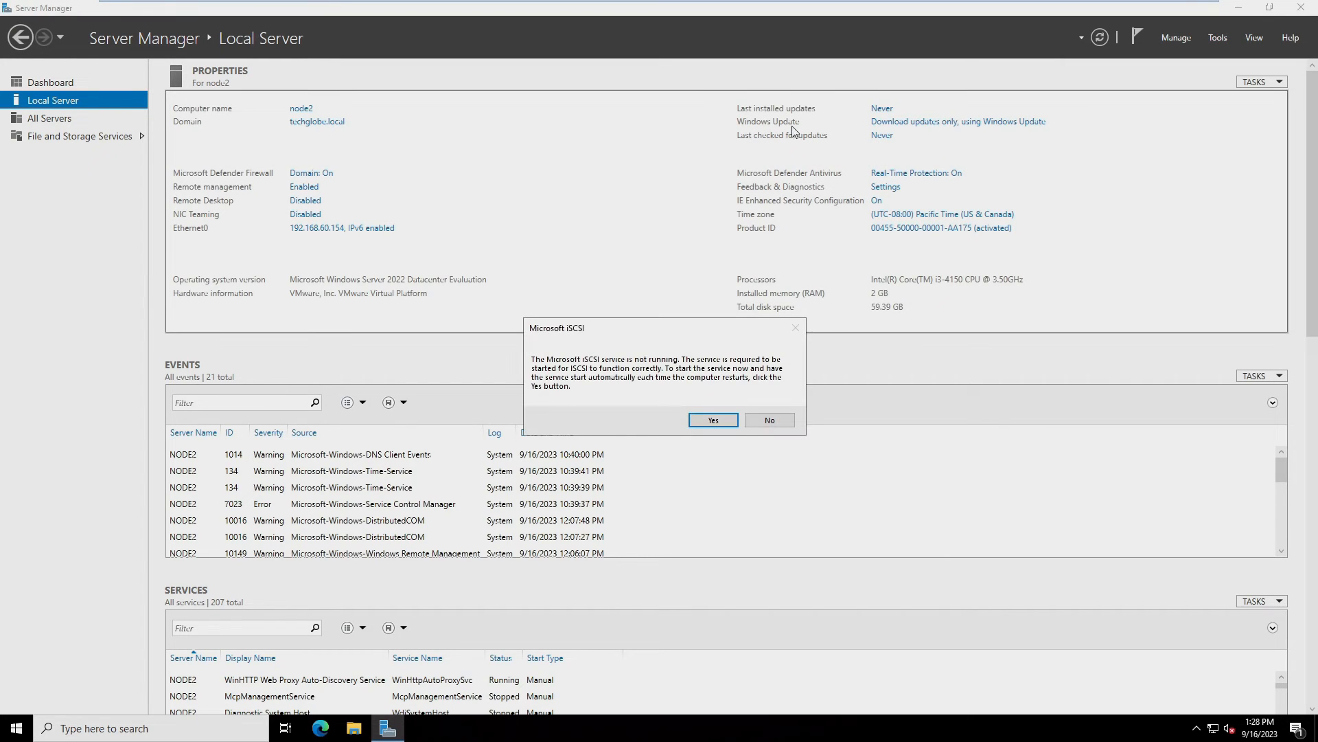
left_click(714, 419)
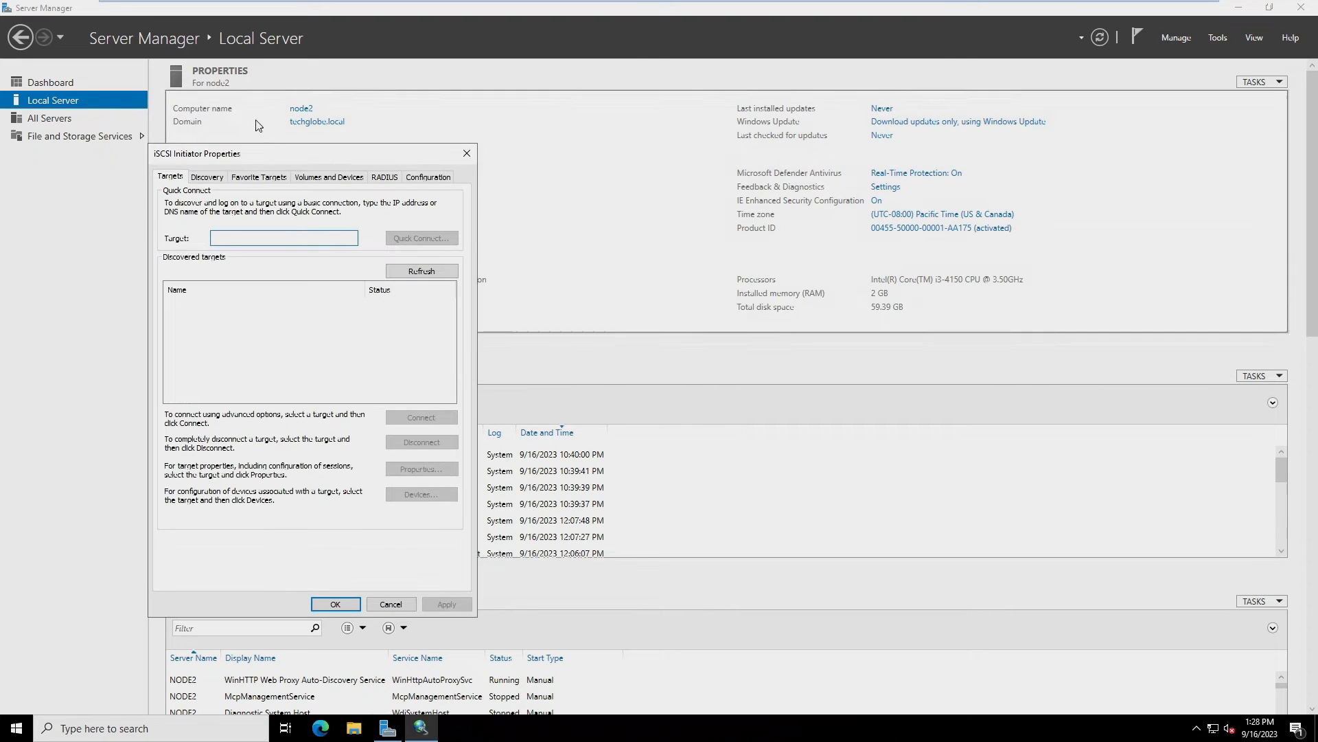
left_click_drag(275, 158, 525, 151)
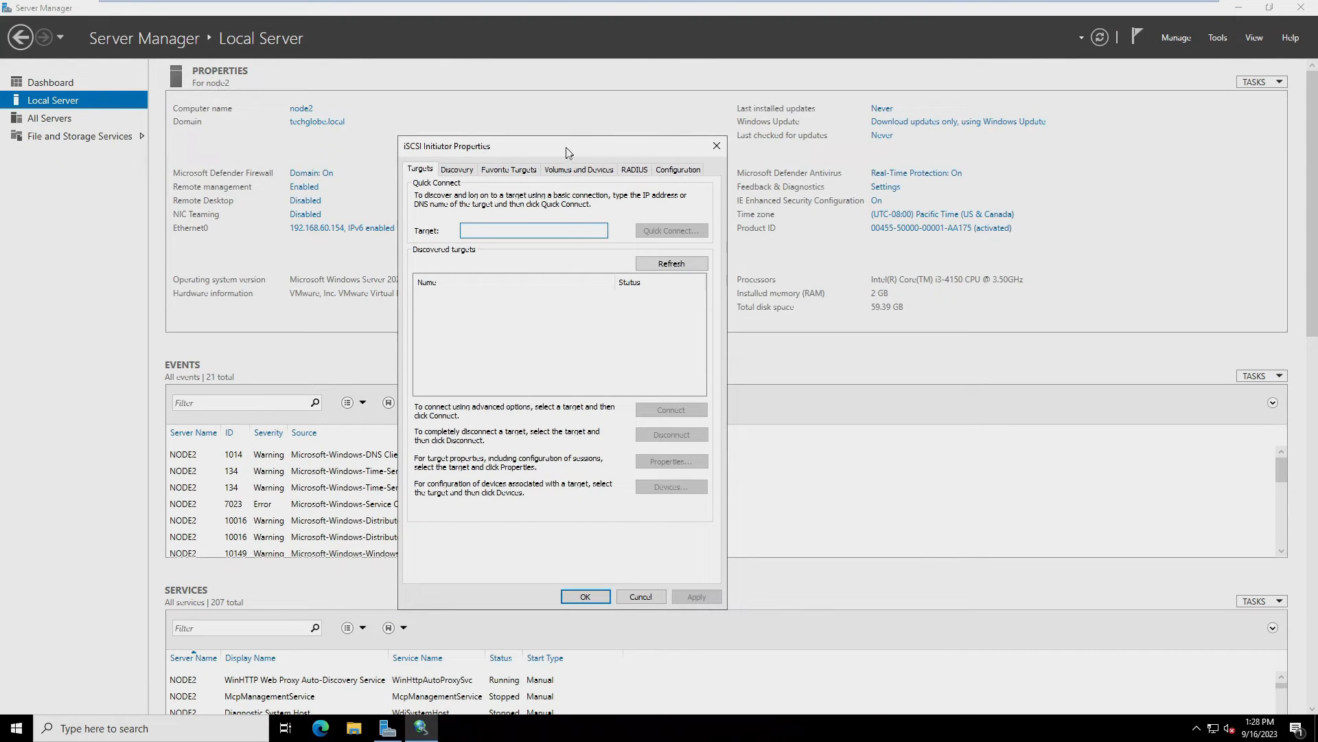
left_click_drag(560, 144, 556, 109)
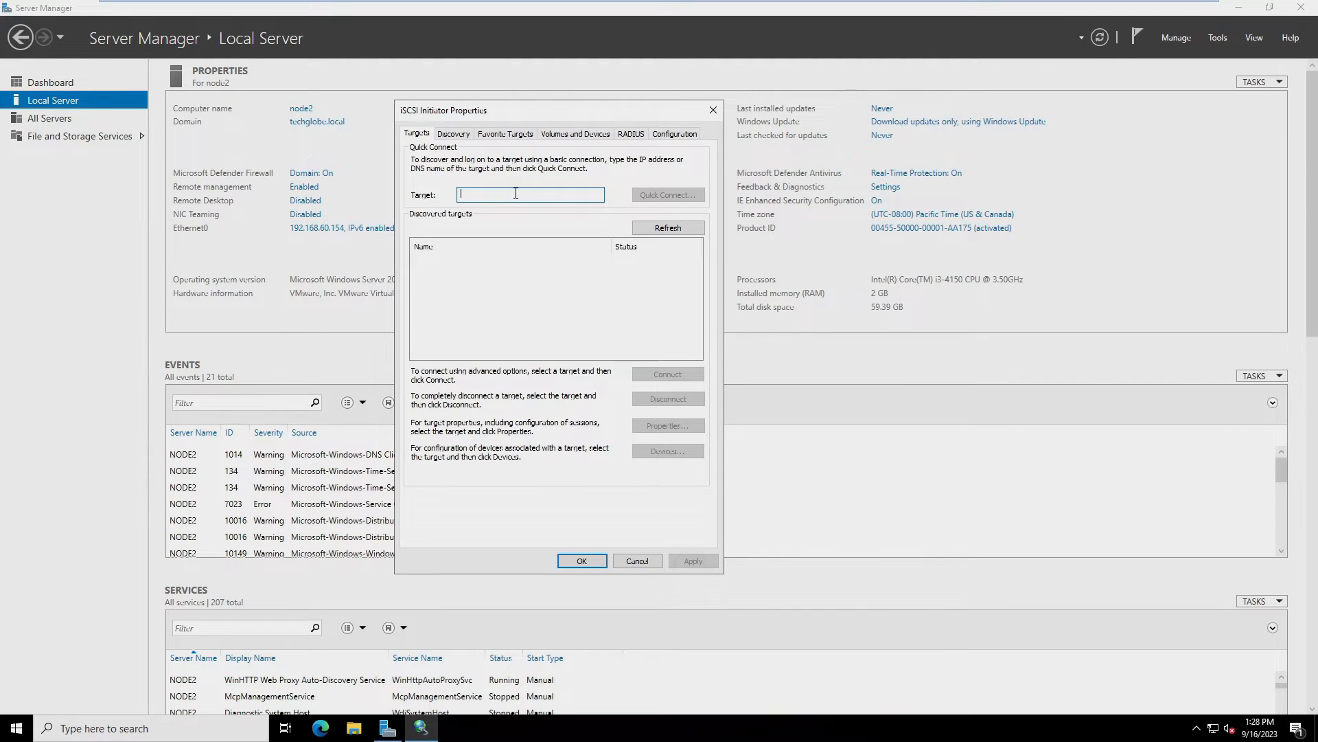
Quick Connect to 192.168.60.149 and connect both master-storage1 and master-storage2 targets
type("192.168.60.149")
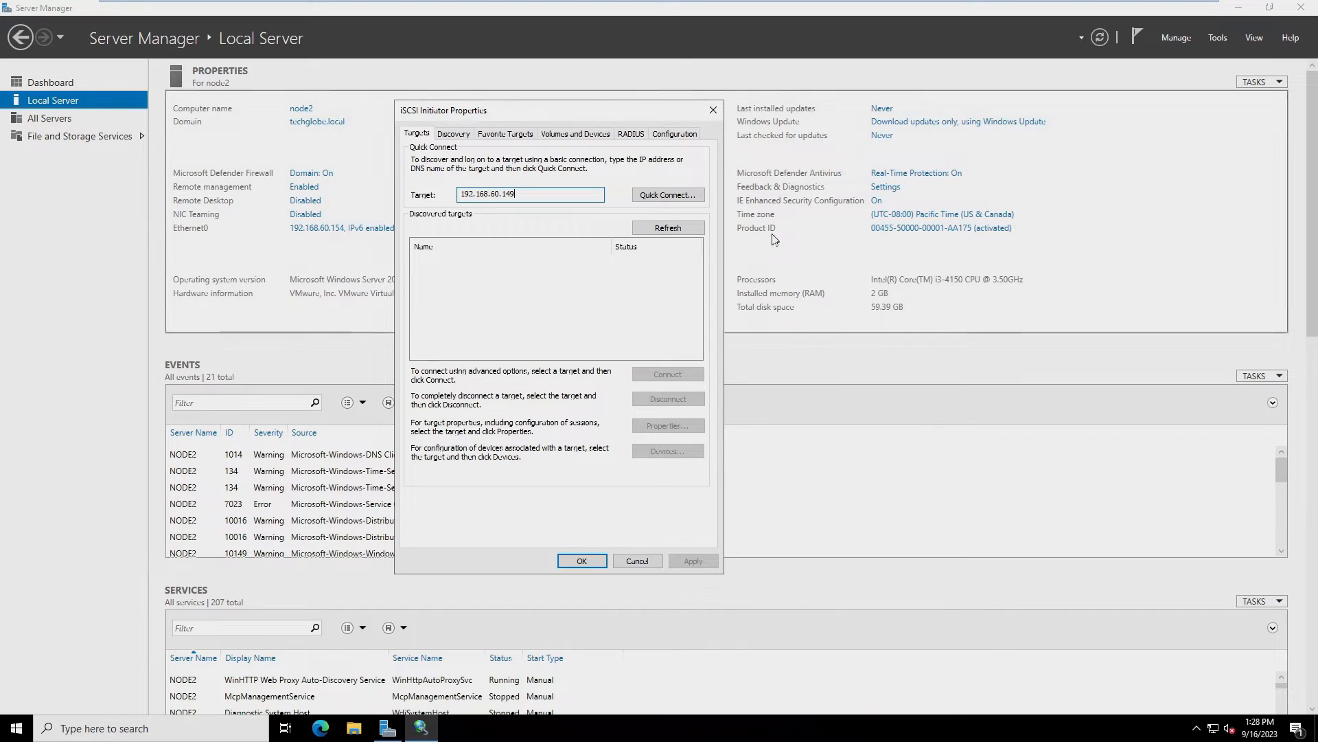
left_click(662, 196)
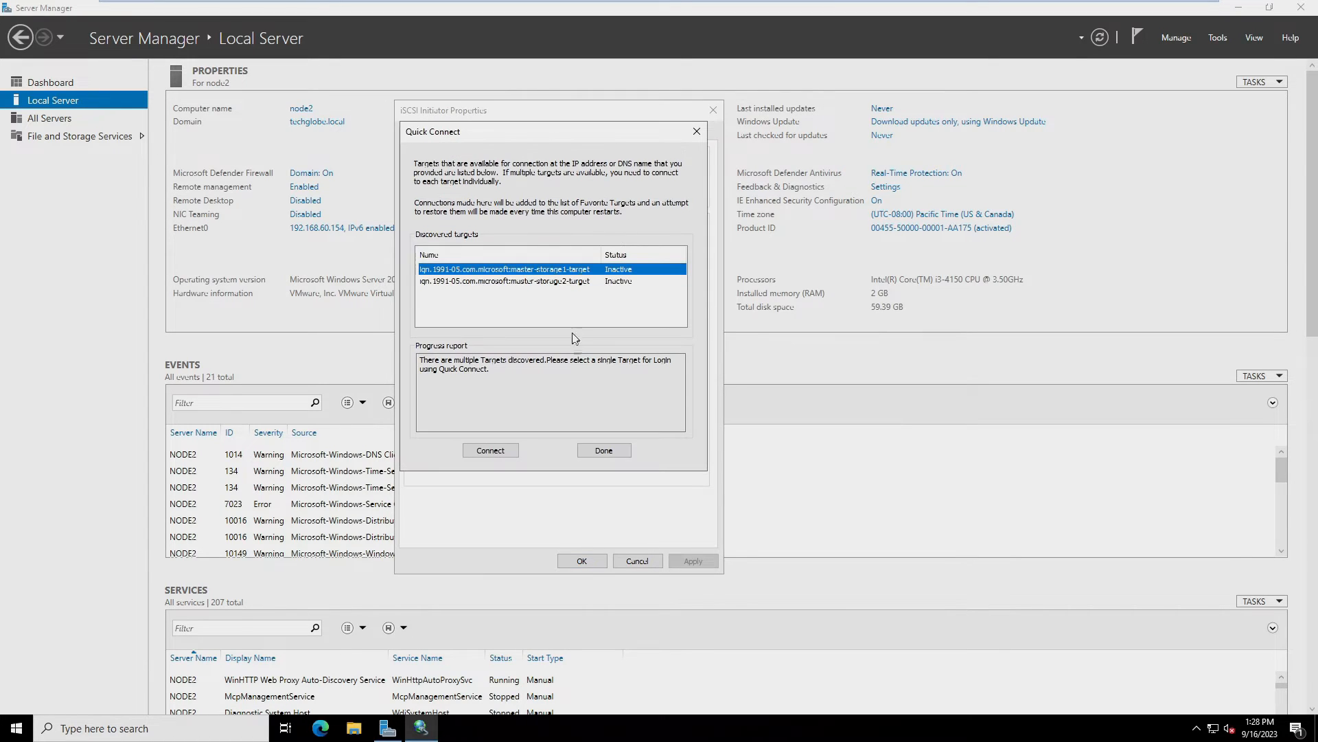
left_click(486, 450)
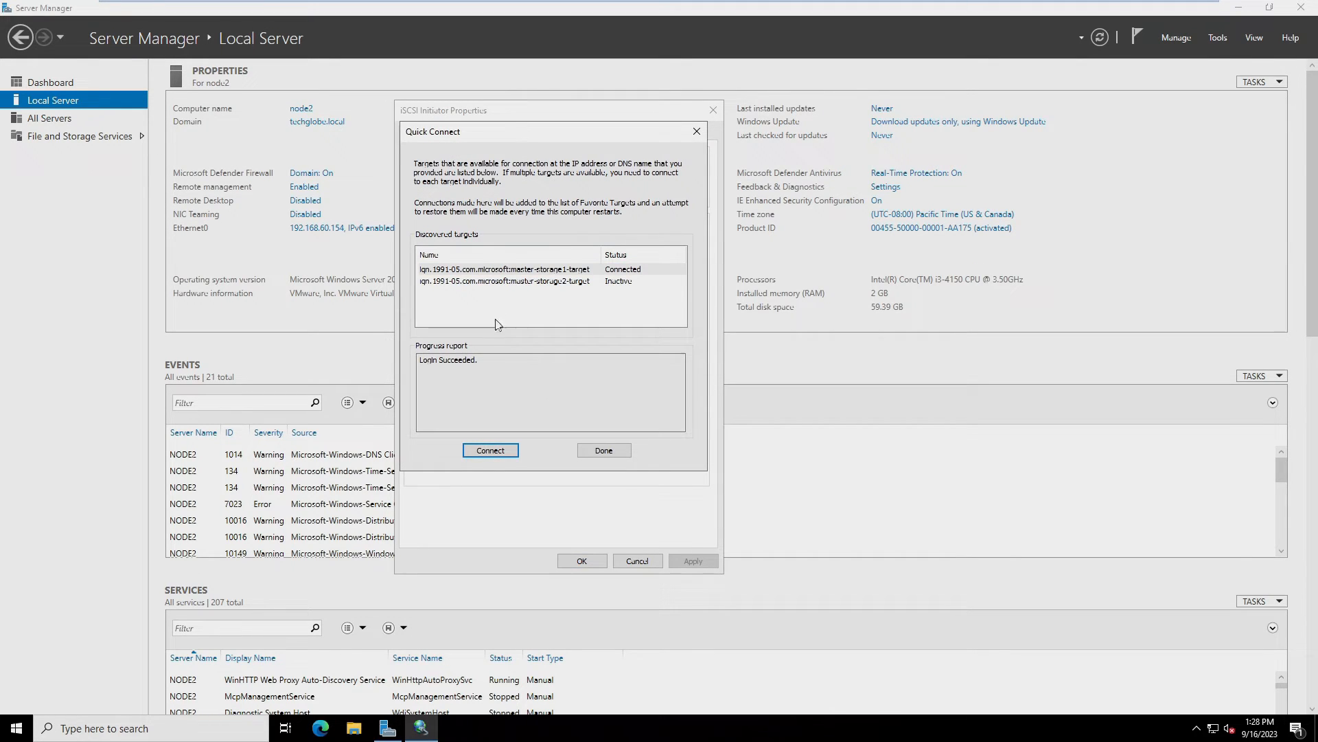
left_click(516, 282)
left_click(486, 452)
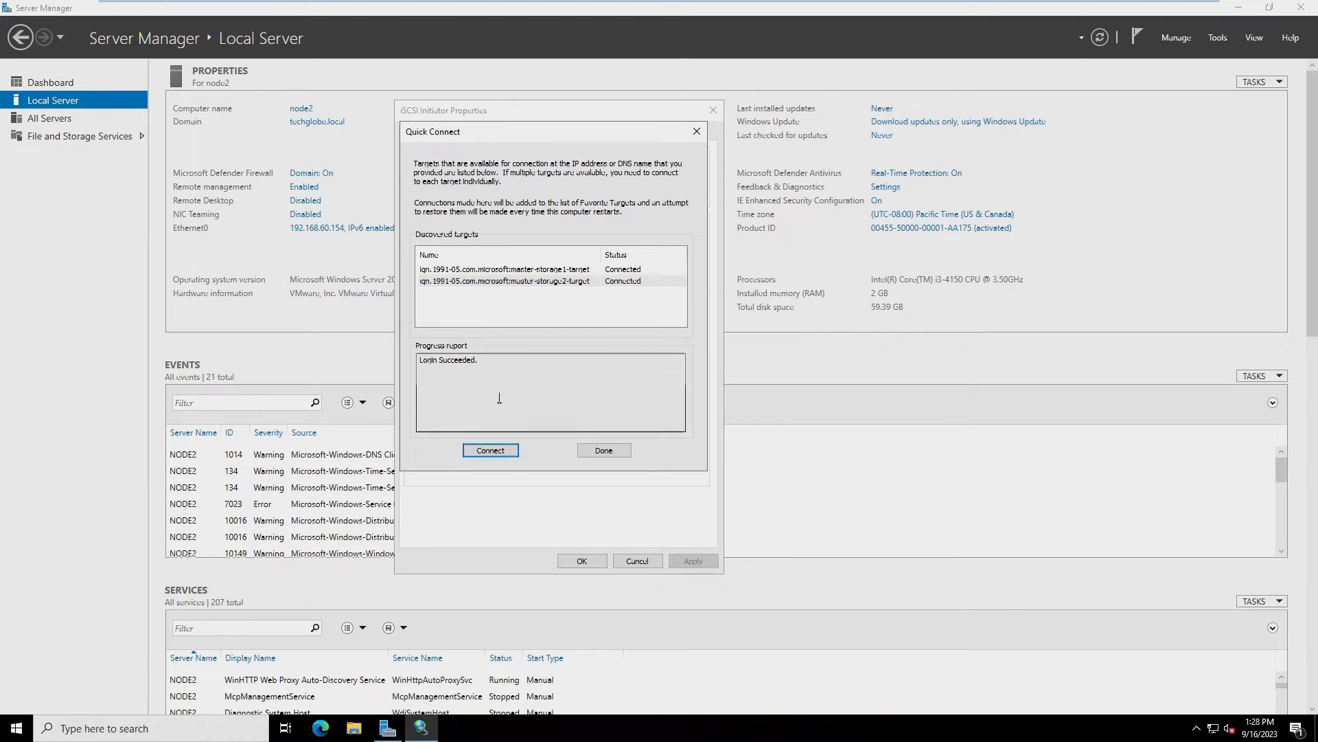
left_click(602, 450)
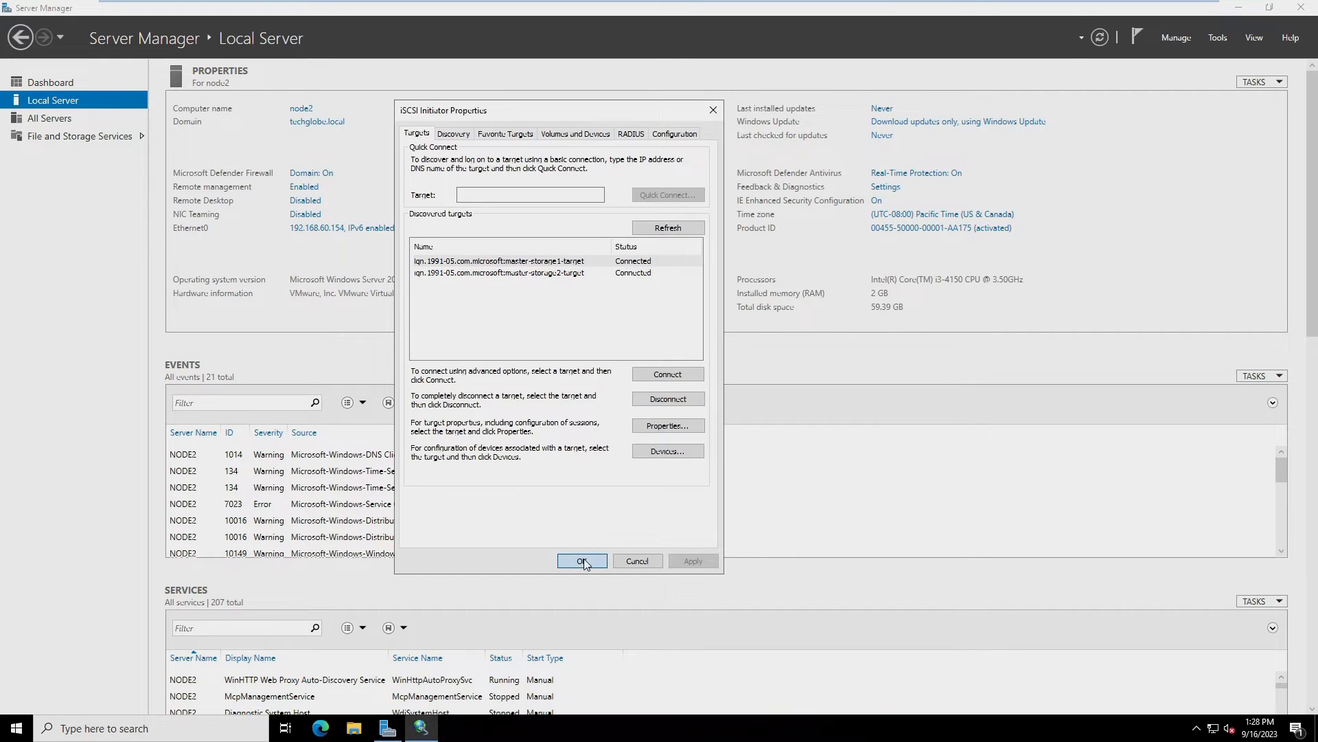
Auto-configure both connected iSCSI volumes under Volumes and Devices, then close the properties with OK
left_click(576, 136)
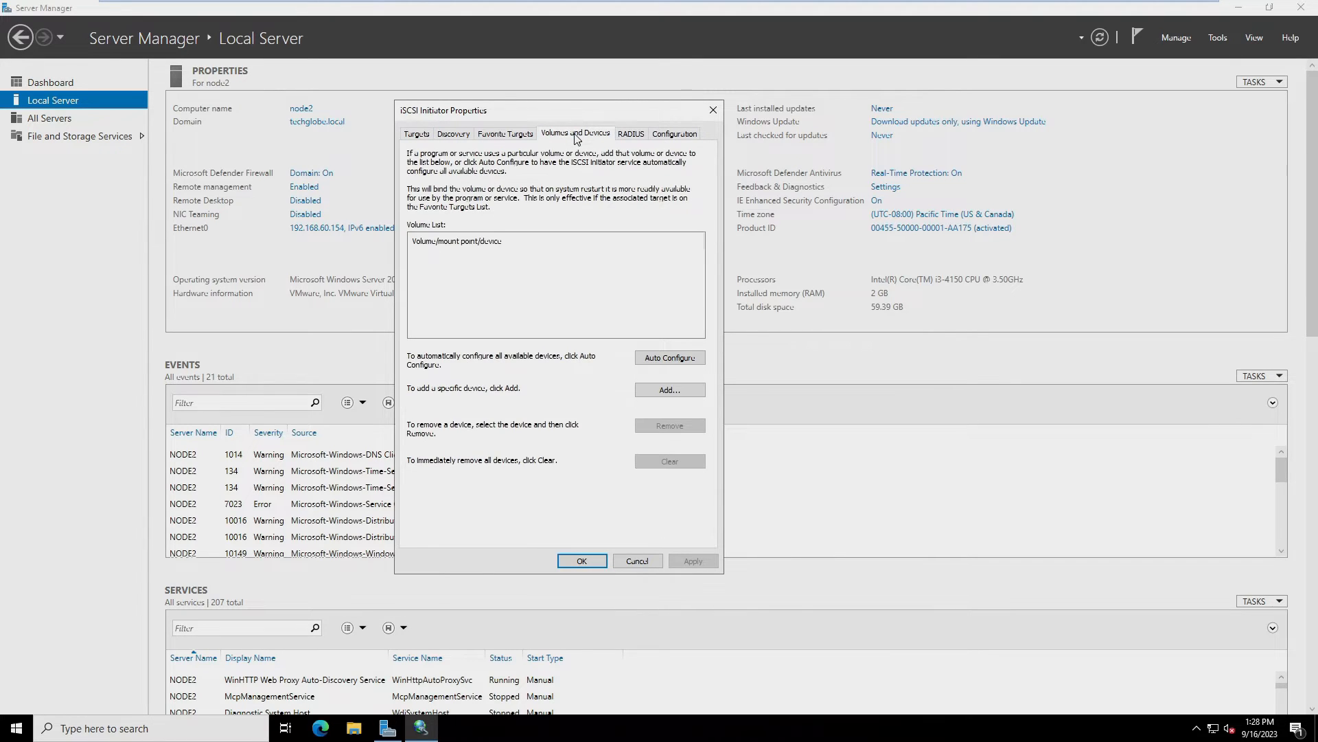
left_click(665, 360)
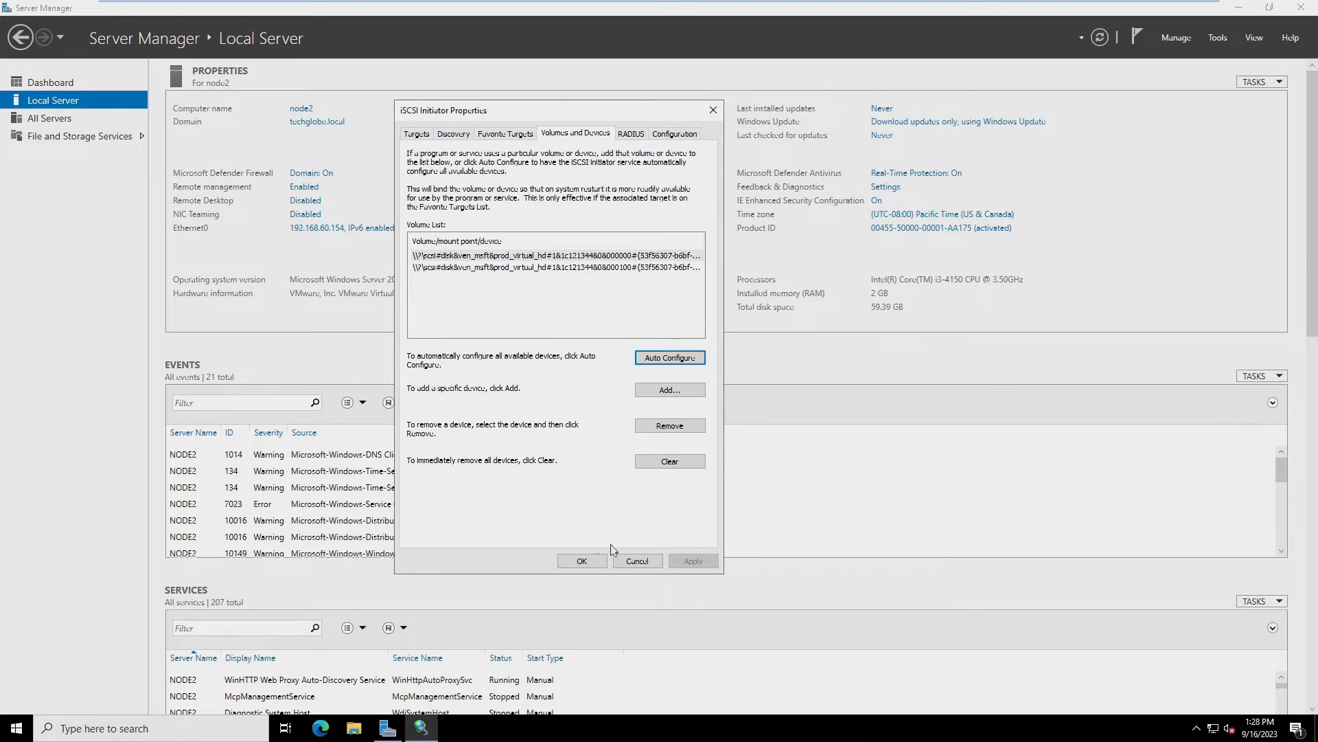
left_click(582, 560)
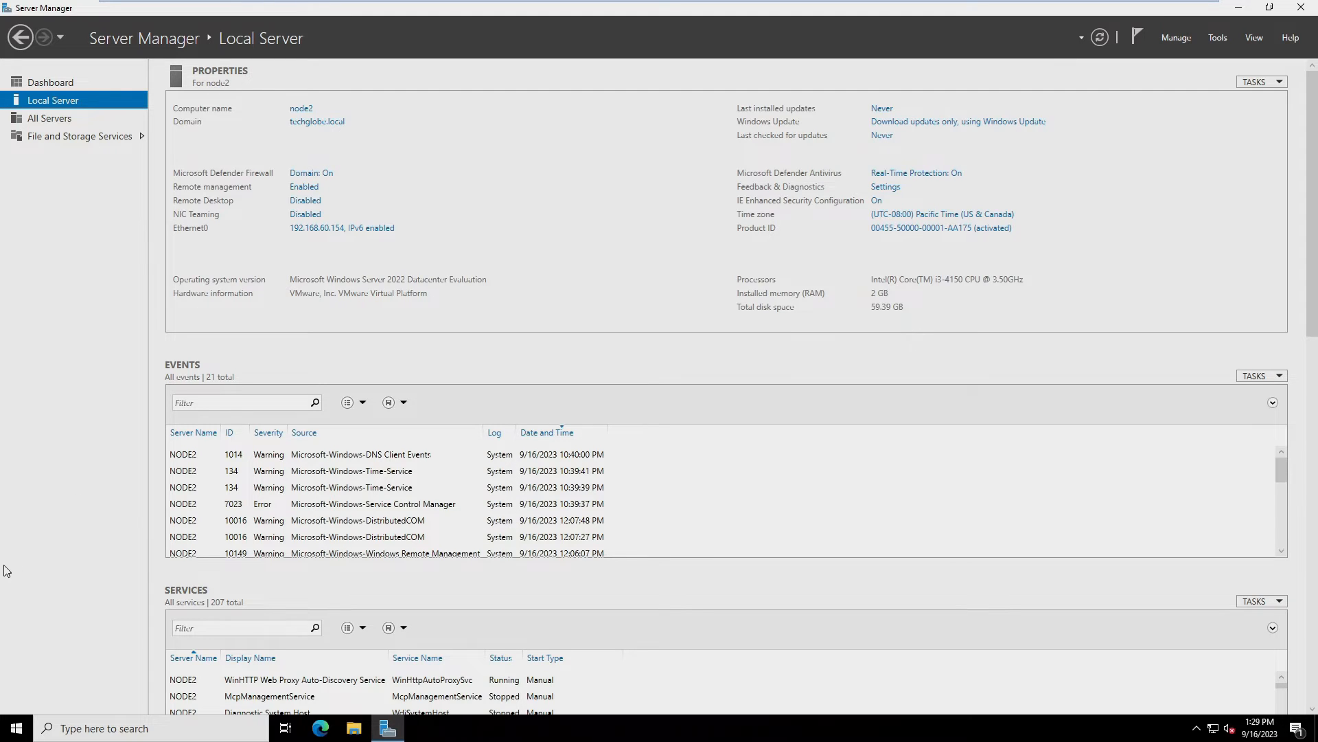
Open Disk Management with diskmgmt.msc from Run and maximize it
key("super+r")
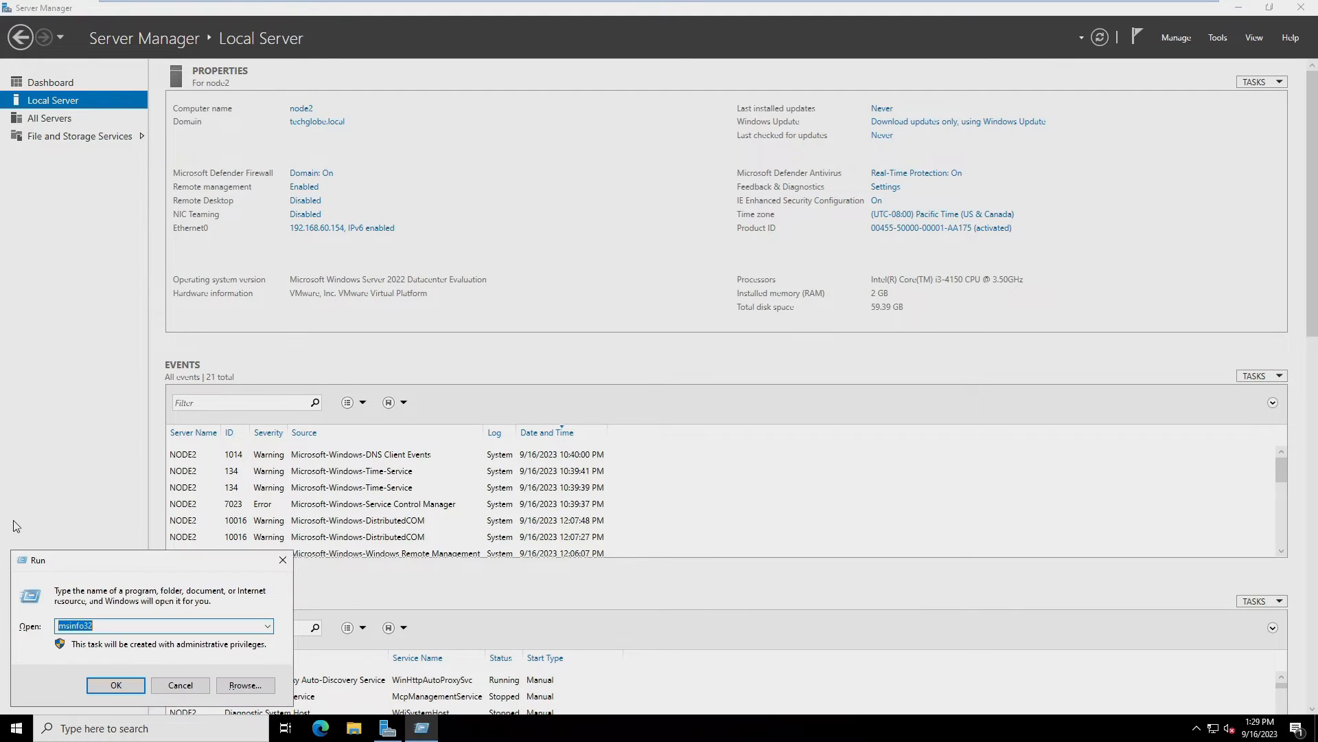
type("diskmgmt.msc")
key("Return")
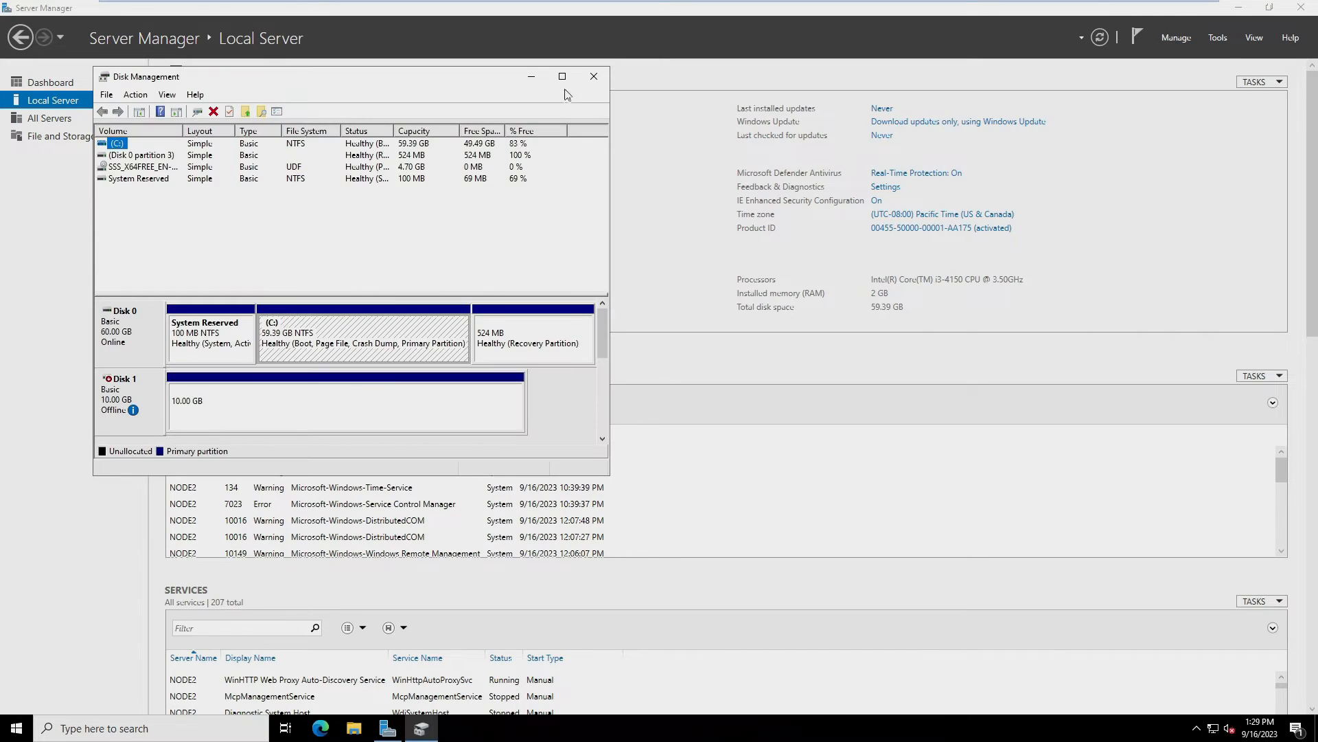
left_click(563, 78)
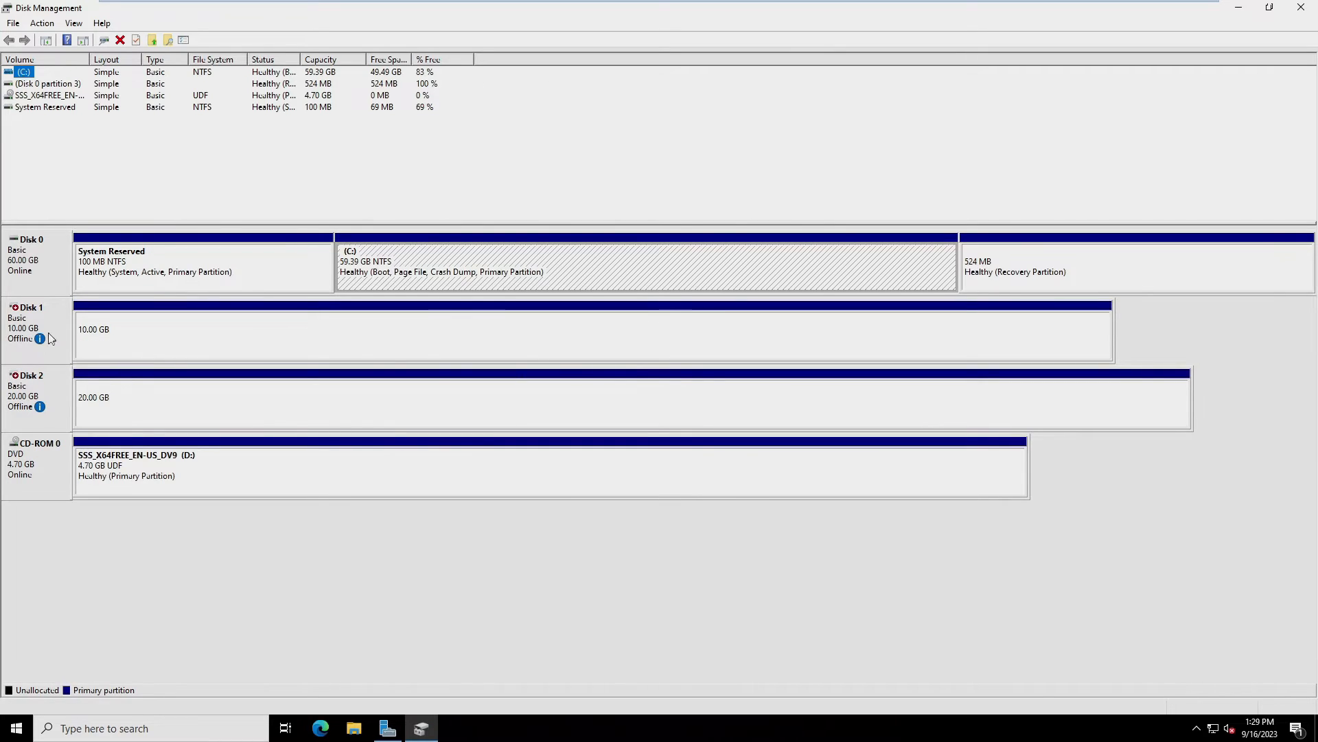
Bring Disk 1 and Disk 2 online, then check New Volume E: and F: in This PC
right_click(45, 320)
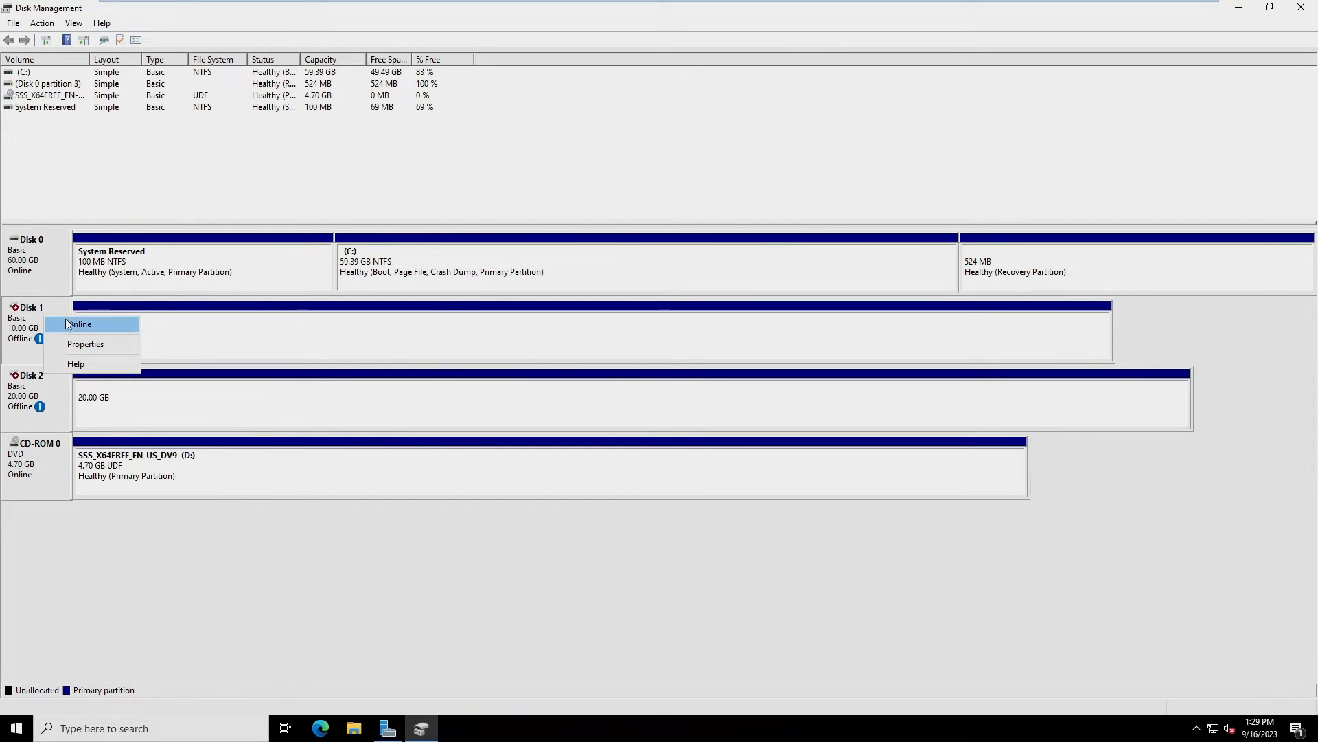
left_click(68, 324)
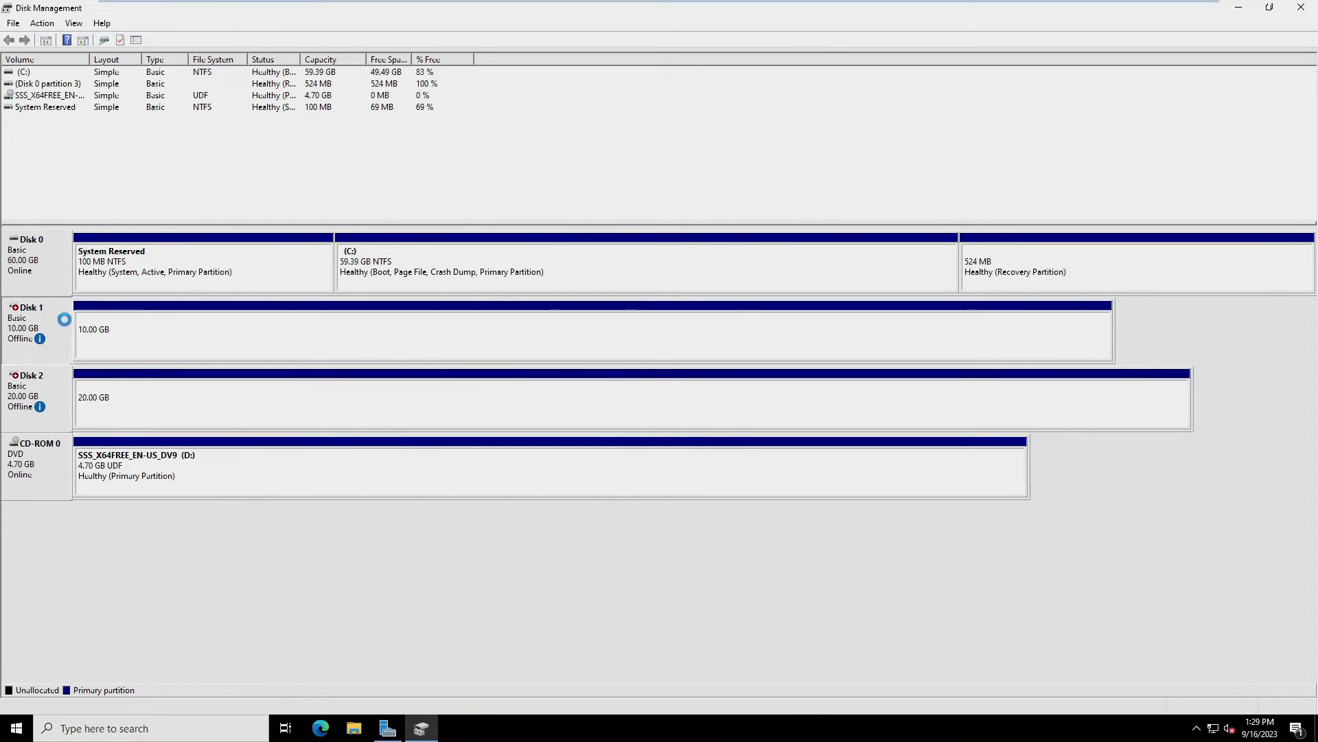
right_click(46, 386)
left_click(80, 394)
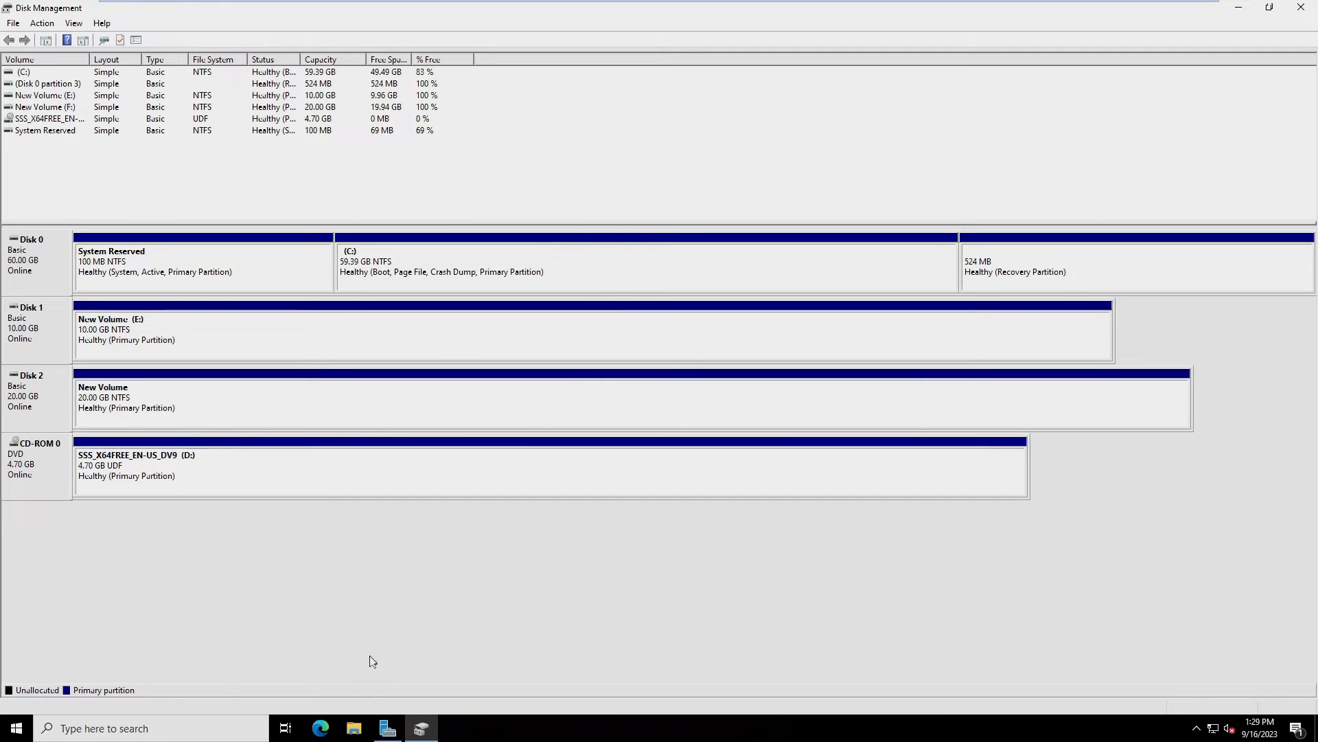
left_click(354, 728)
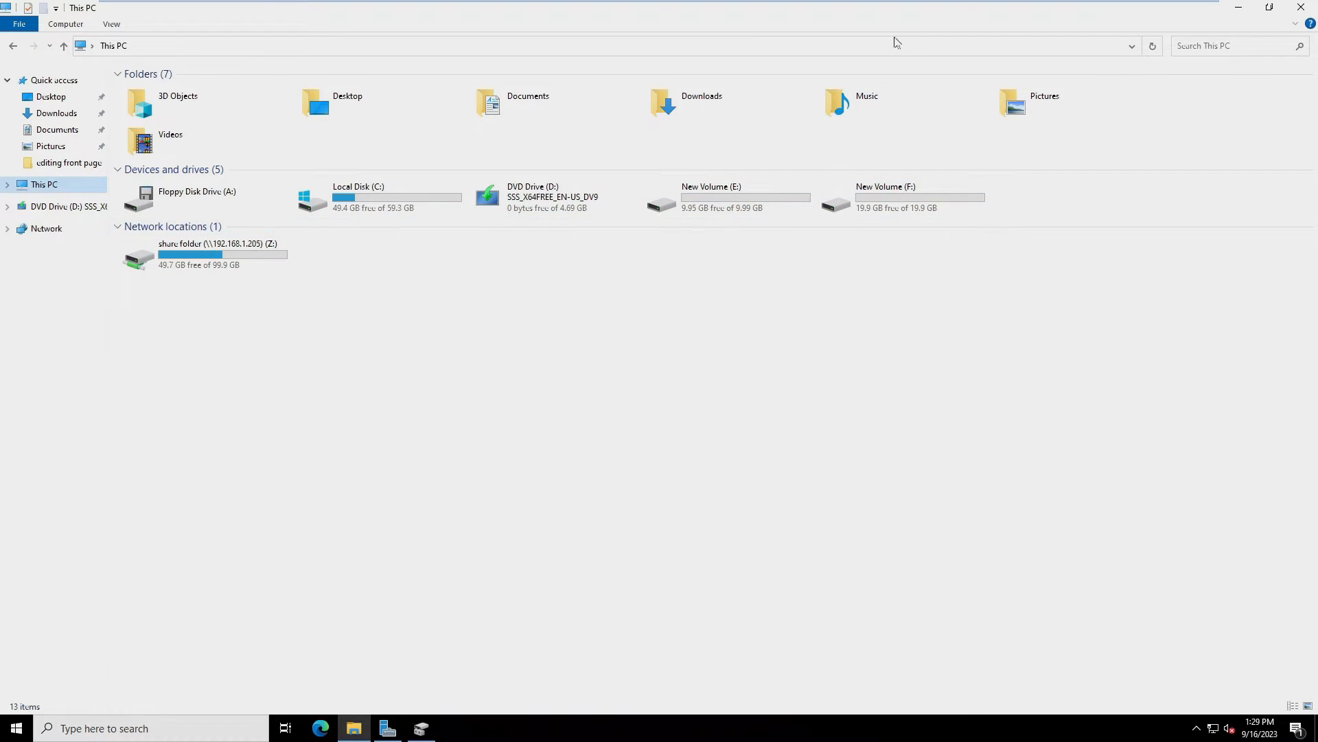
Restore Explorer, then close Disk Management, Server Manager and the This PC window on NODE2
left_click(1270, 8)
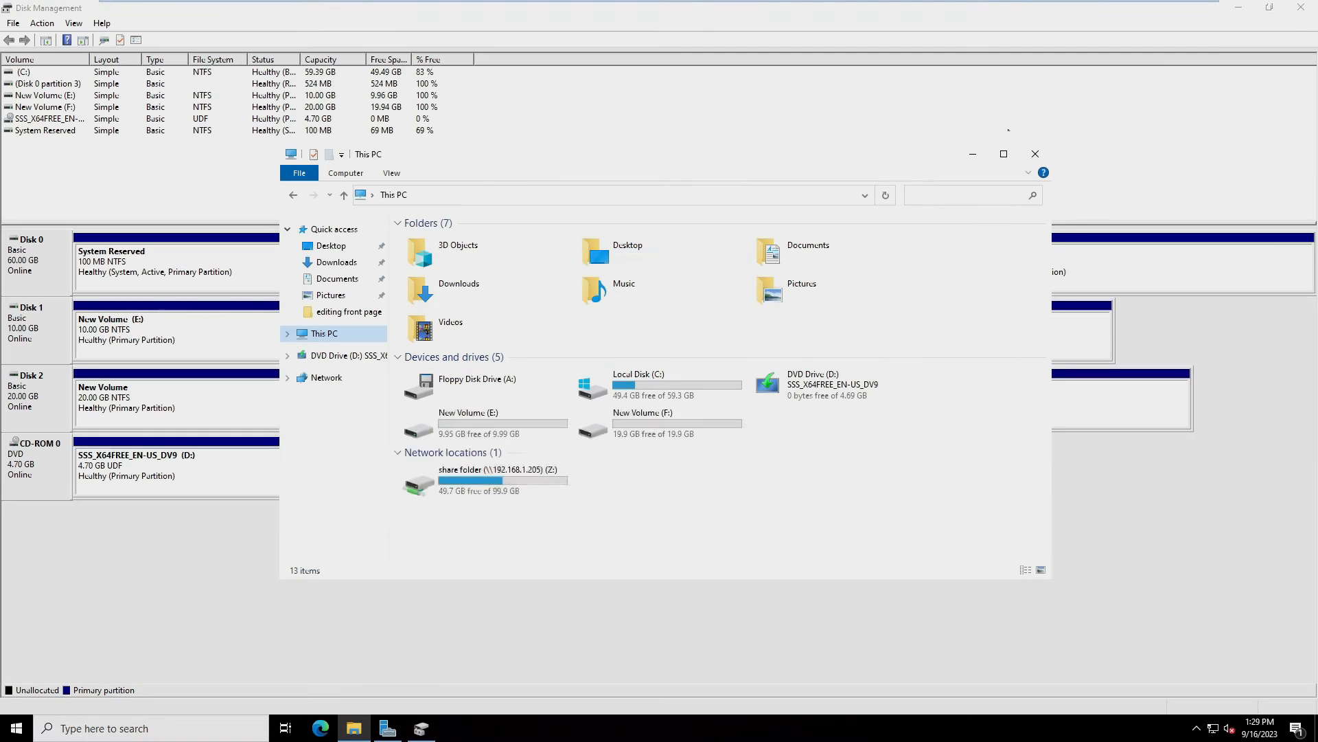
left_click(1301, 7)
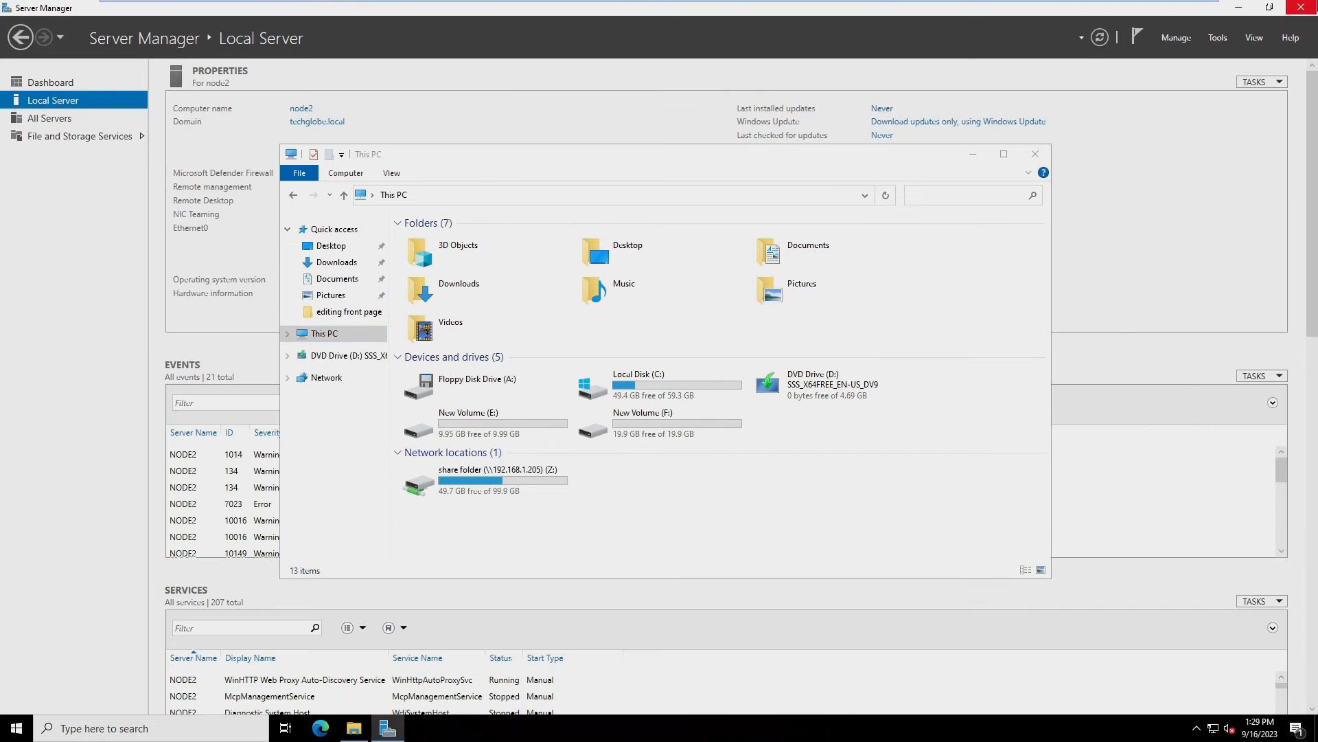
left_click(1302, 7)
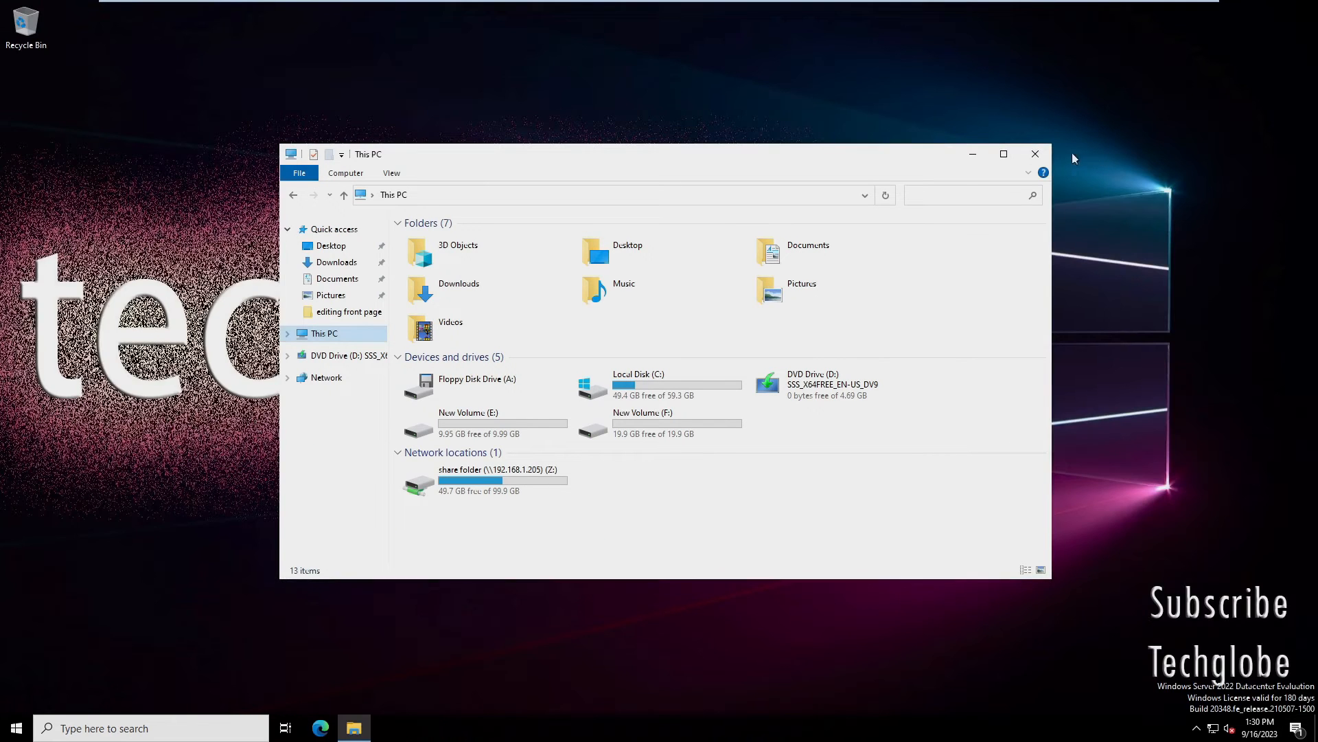
left_click(1037, 157)
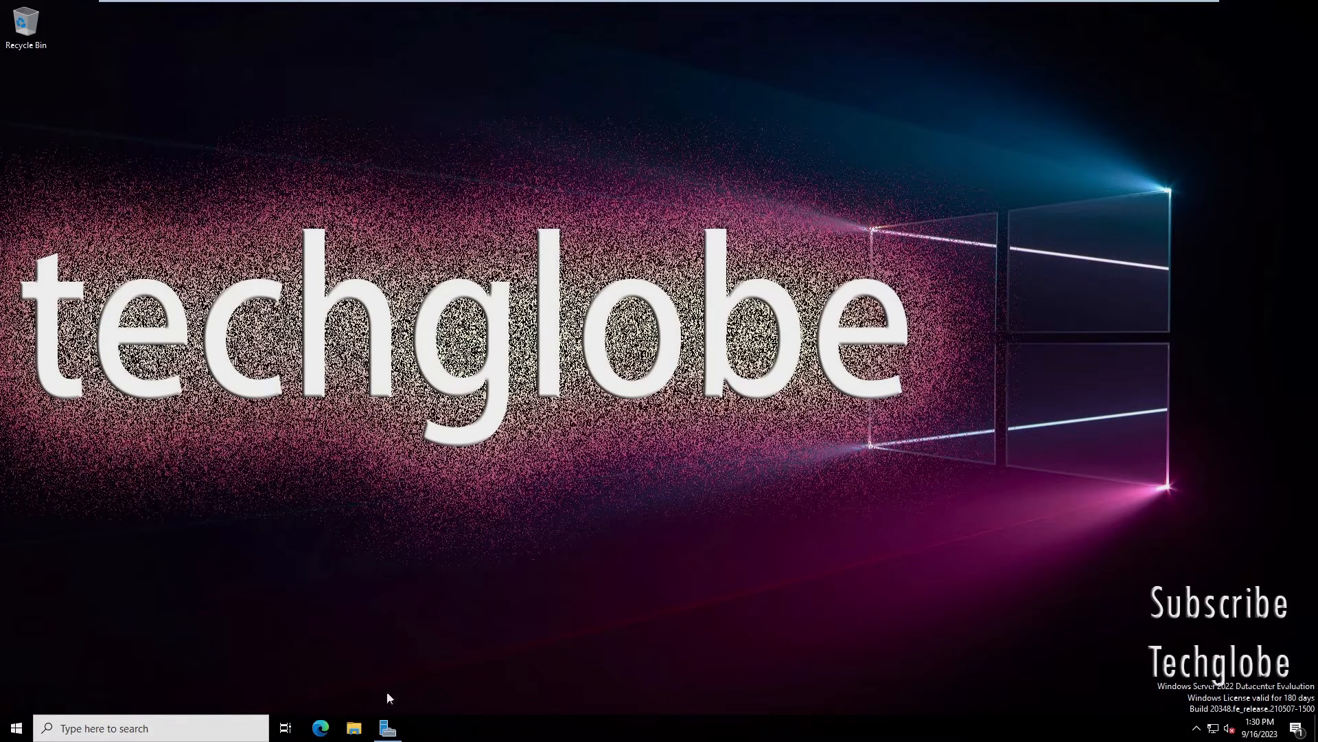
Start Add Roles and Features on node1 and advance role-based installation to the Features page
left_click(388, 727)
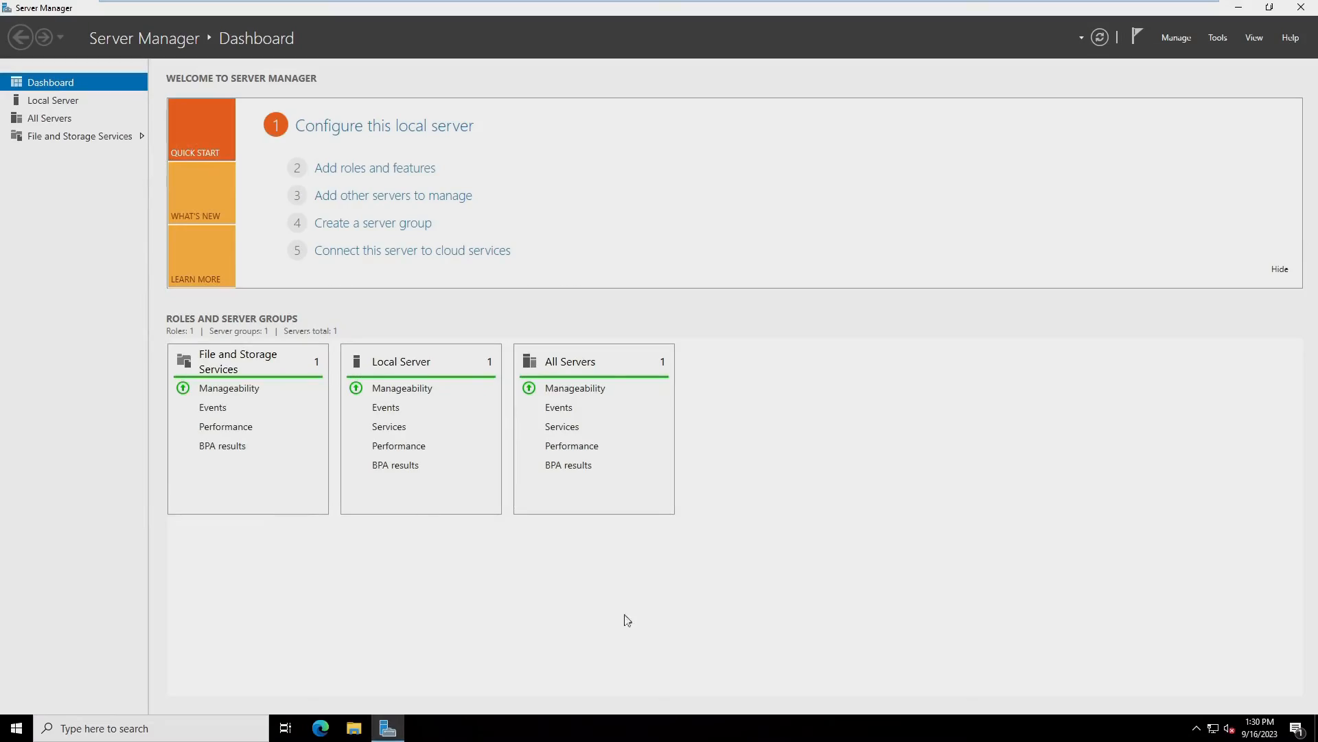
left_click(353, 174)
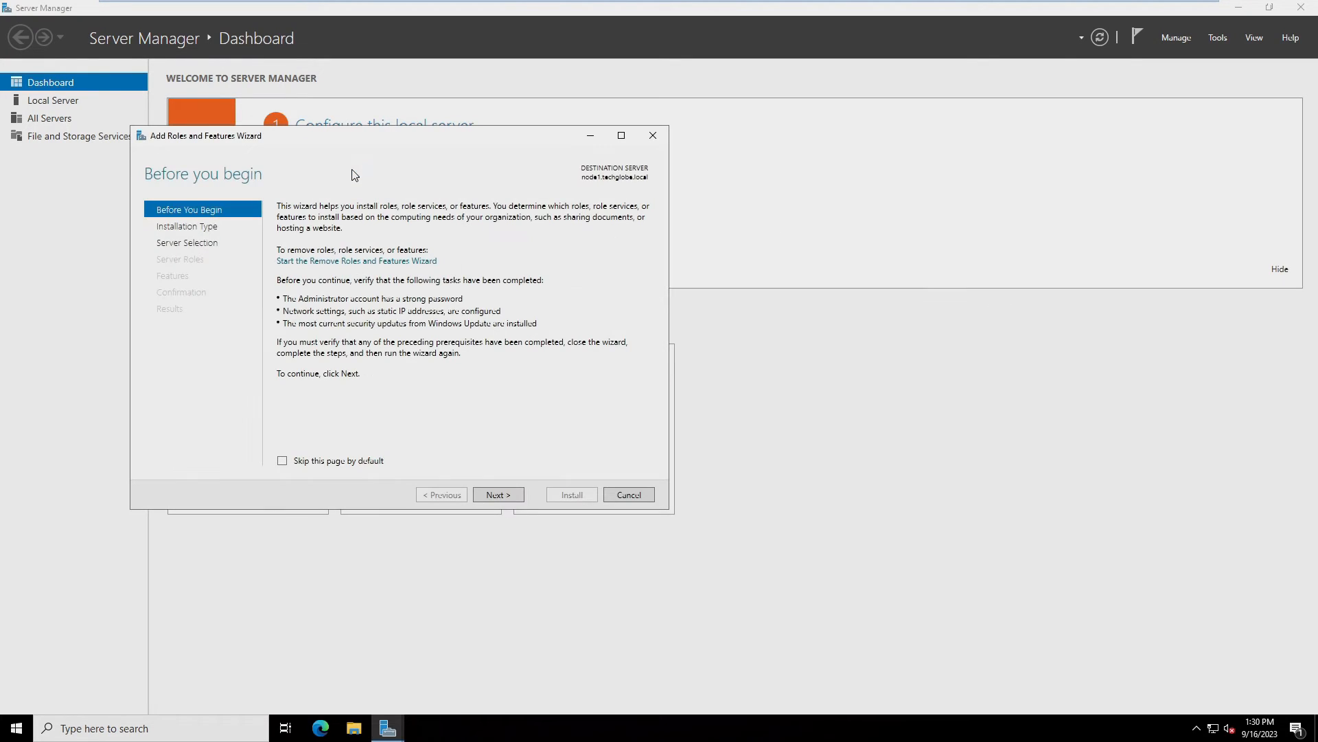
left_click(504, 495)
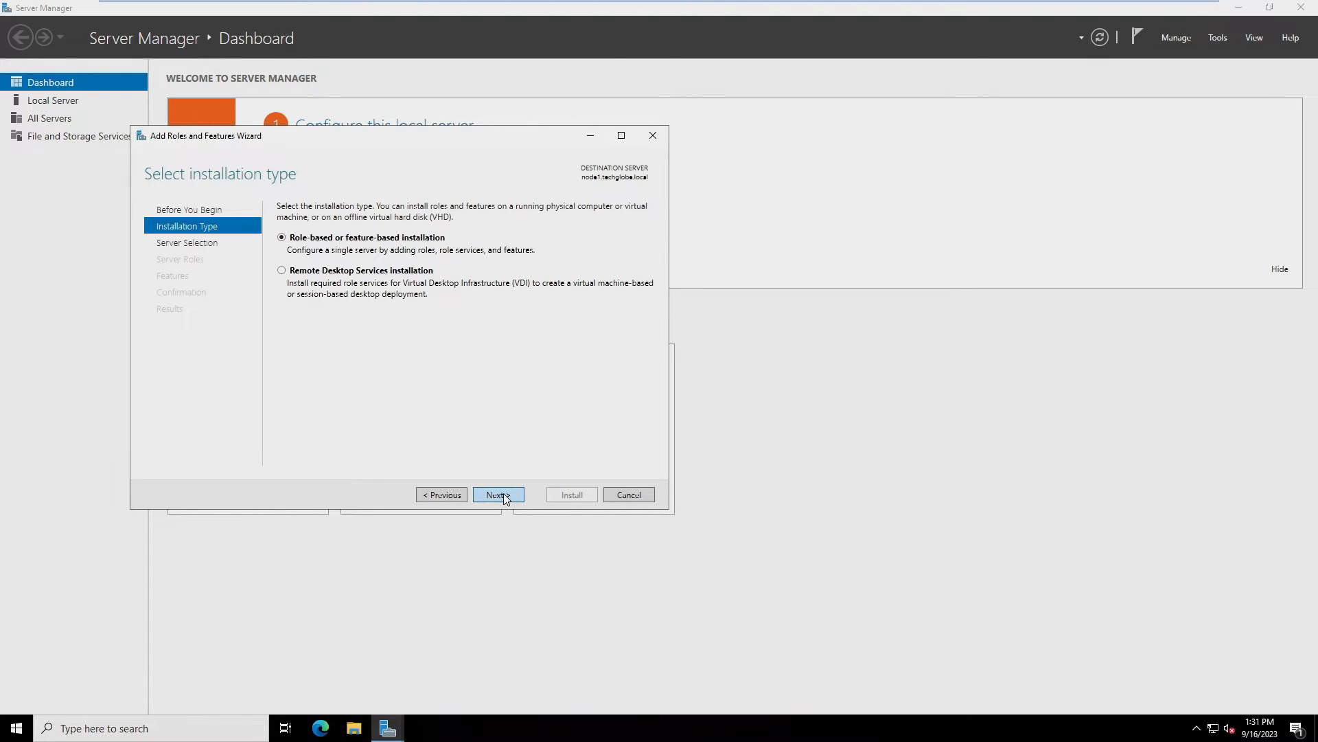
left_click(504, 495)
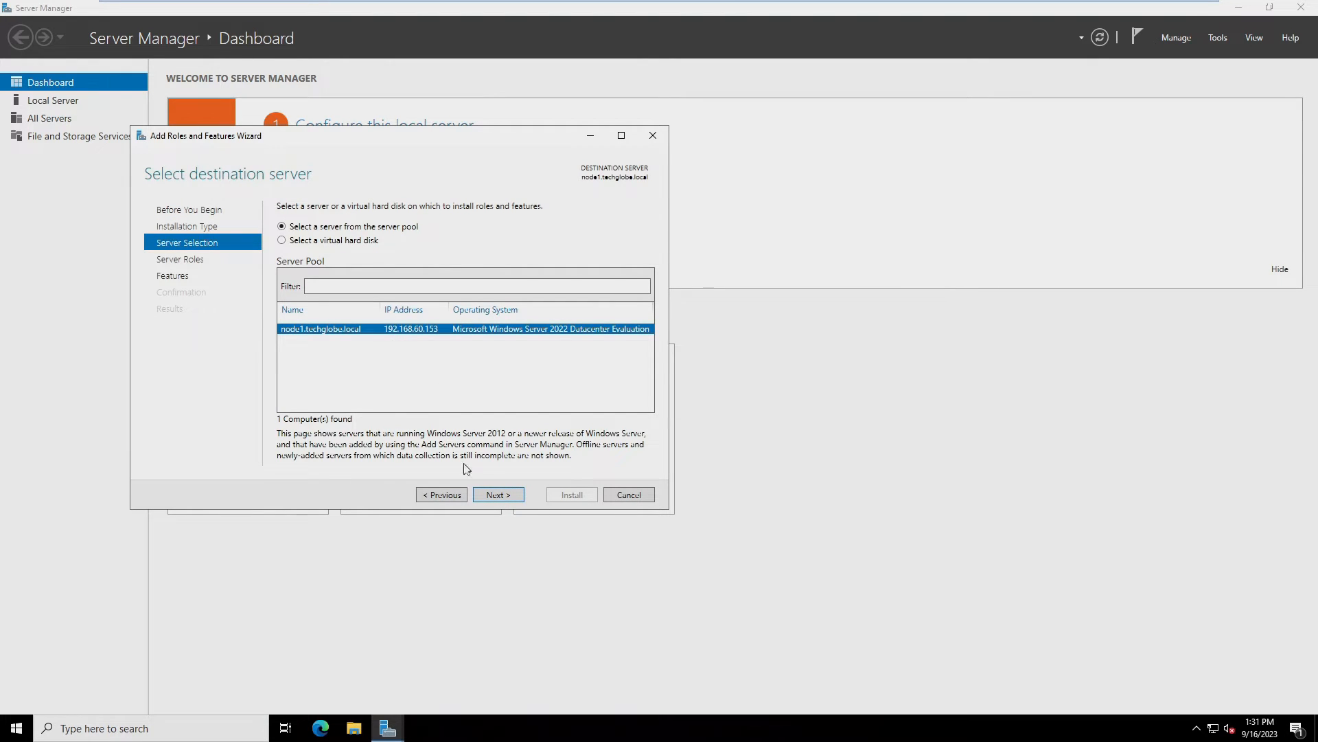
left_click(490, 495)
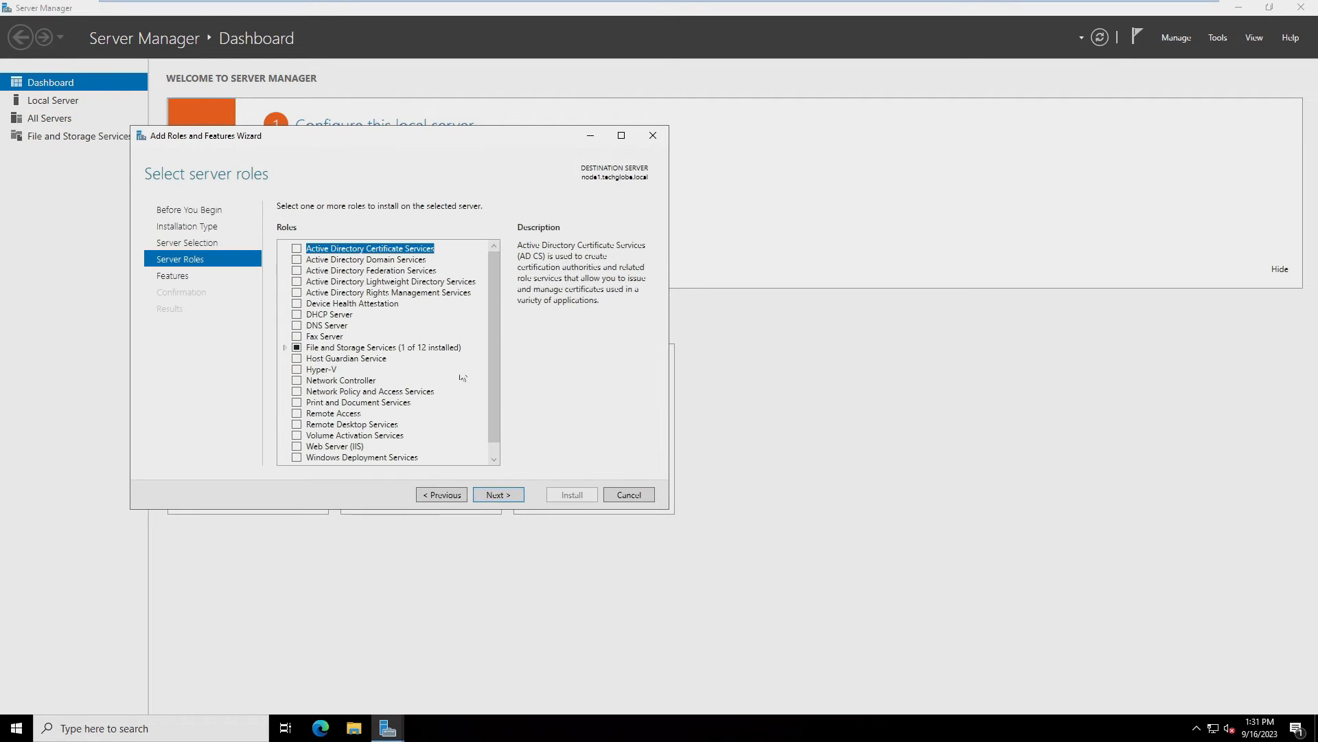
left_click(498, 495)
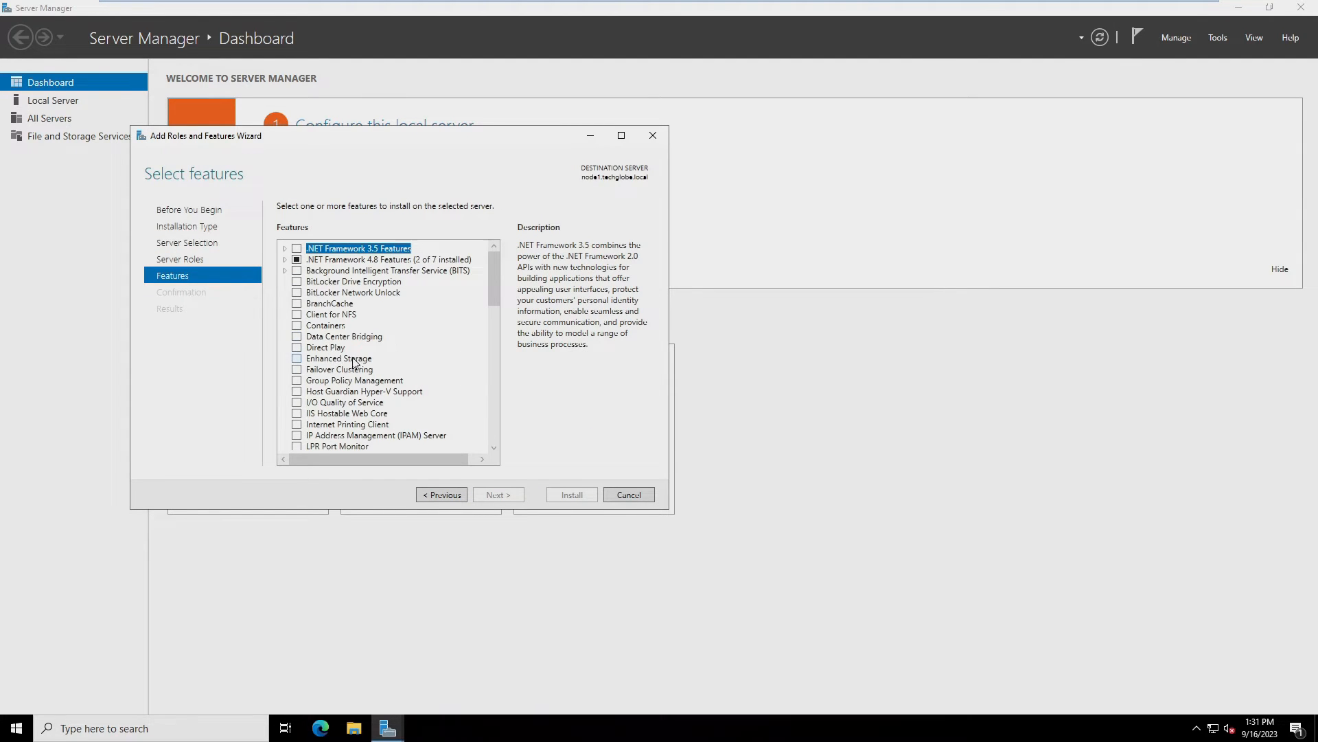
Select Failover Clustering with its management tools and start installing it on node1
left_click(297, 370)
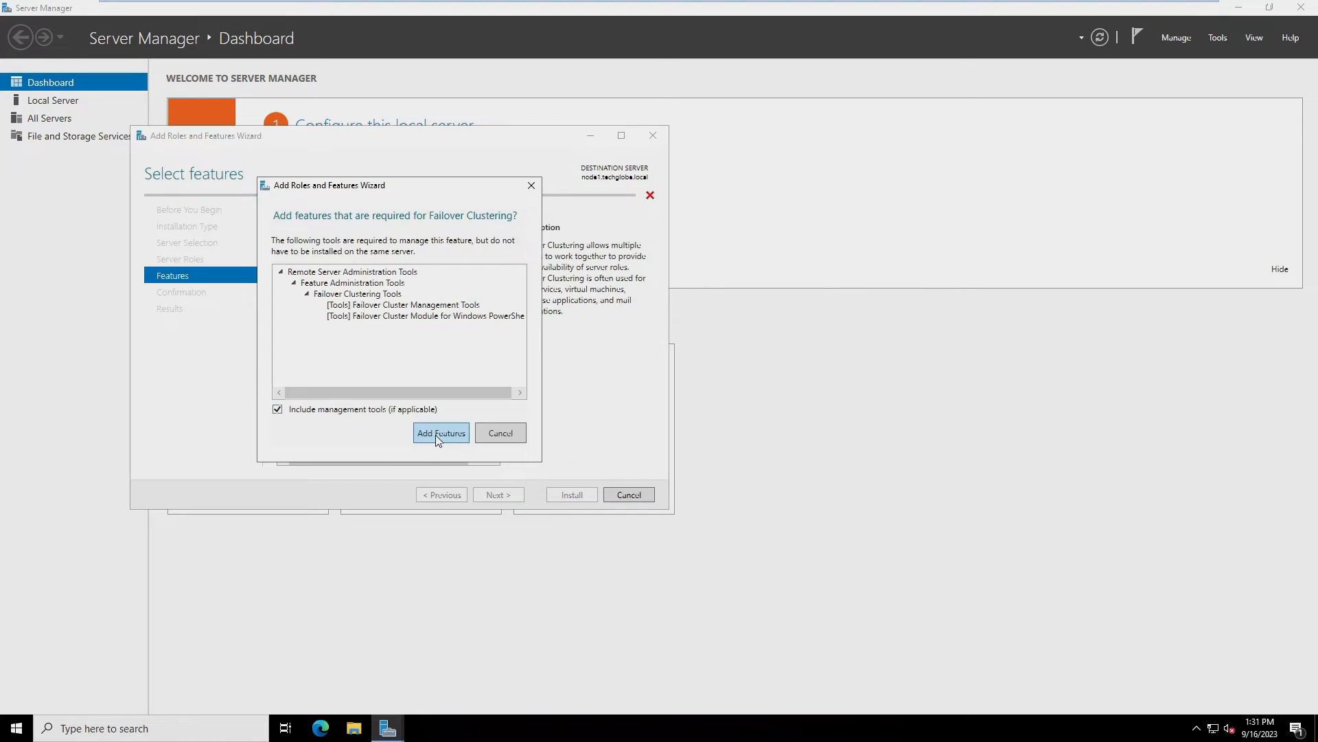
left_click(439, 432)
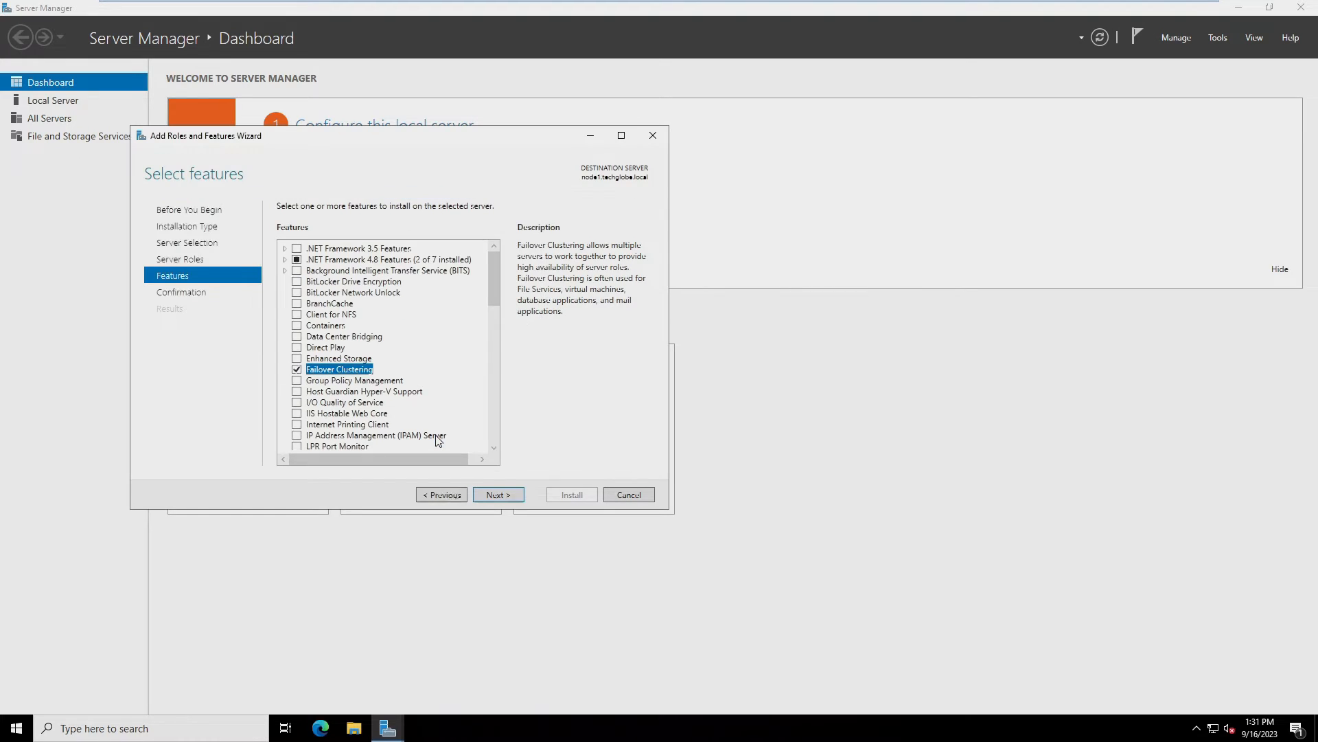
left_click(499, 495)
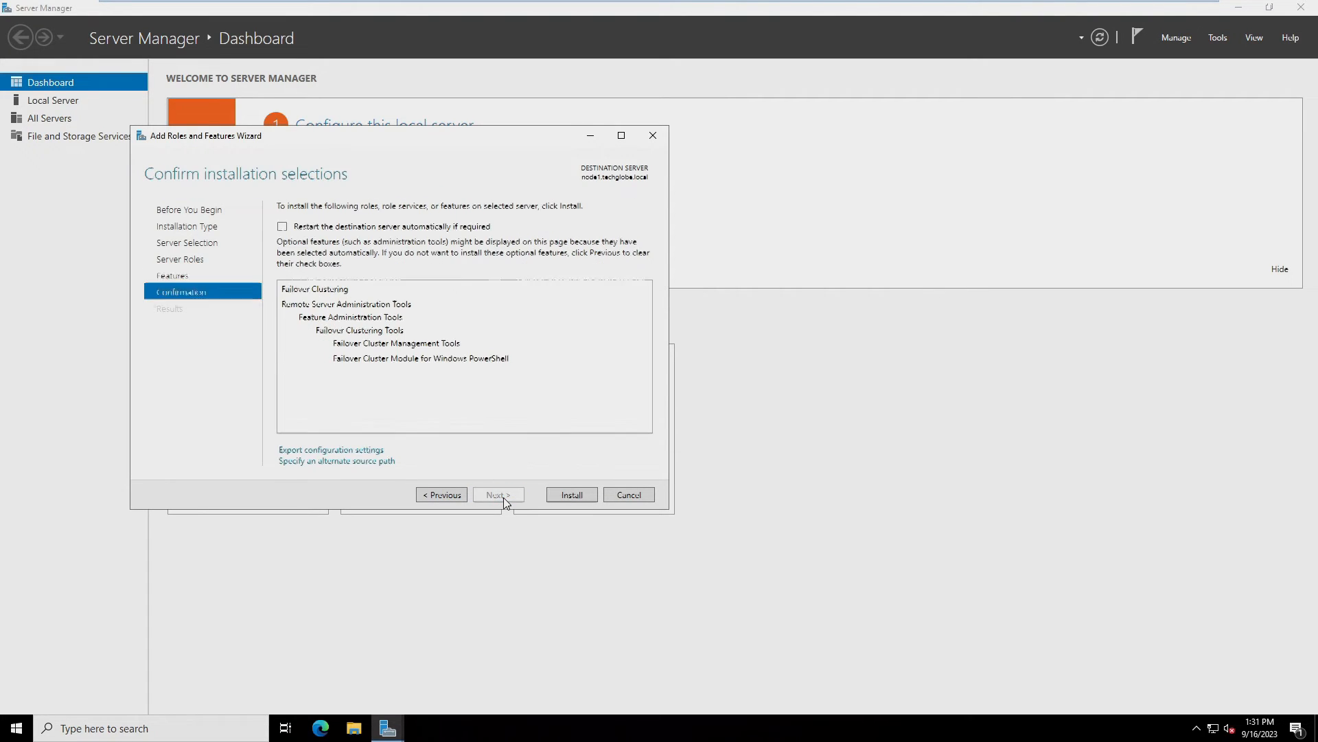
left_click(570, 495)
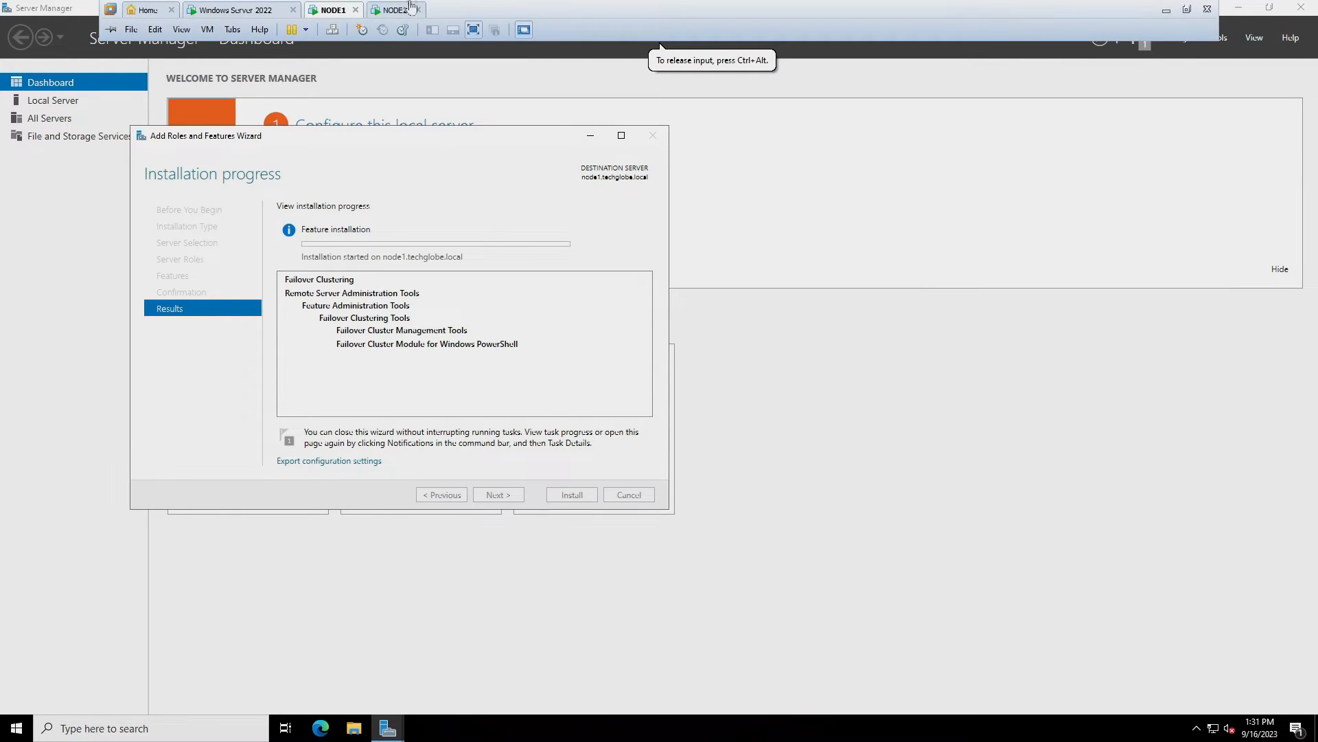
left_click(403, 12)
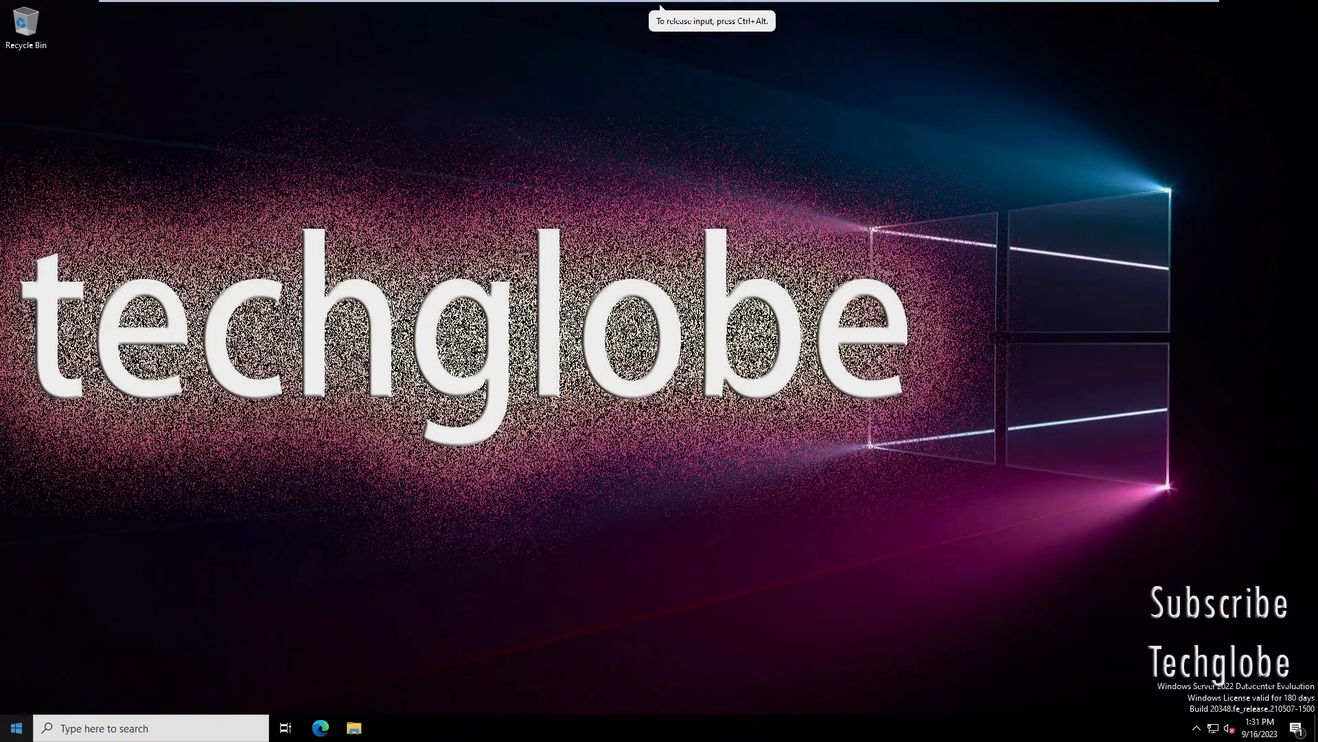
Launch Server Manager on node2 and advance Add Roles and Features to the Features page
left_click(16, 726)
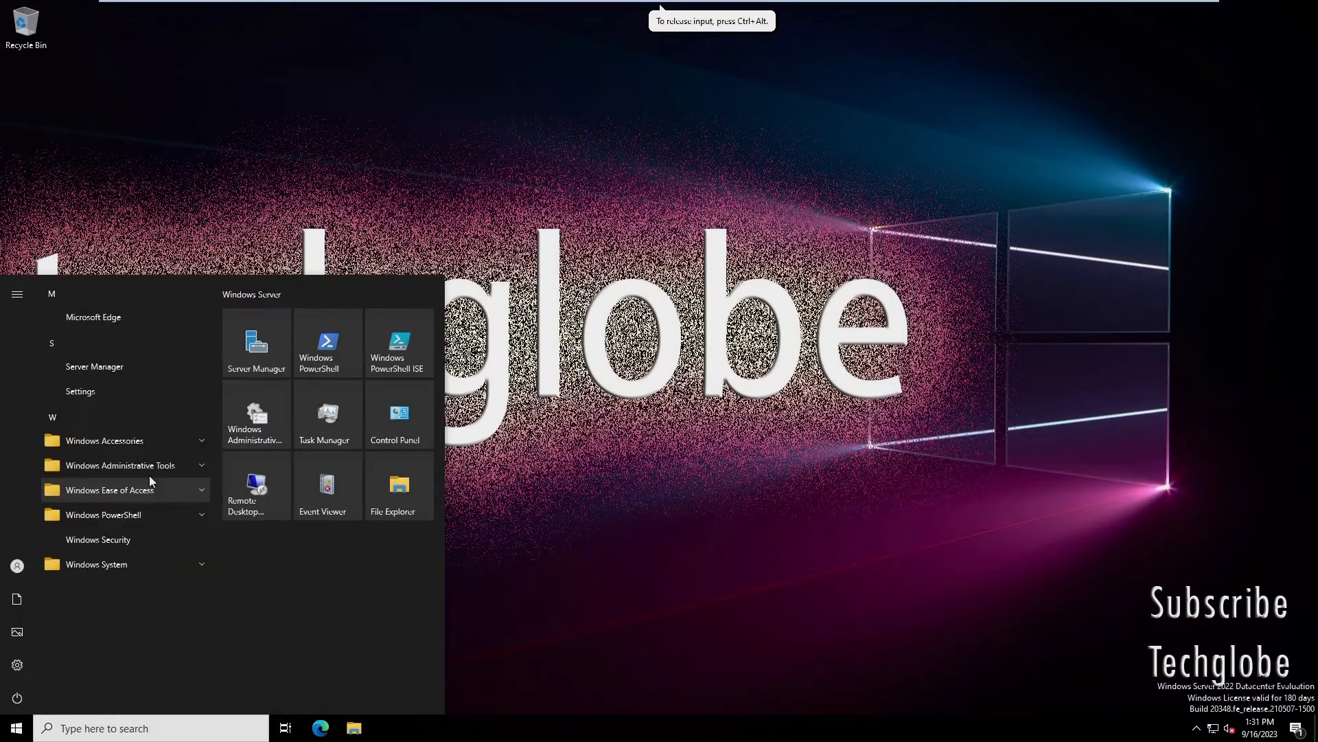
left_click(274, 352)
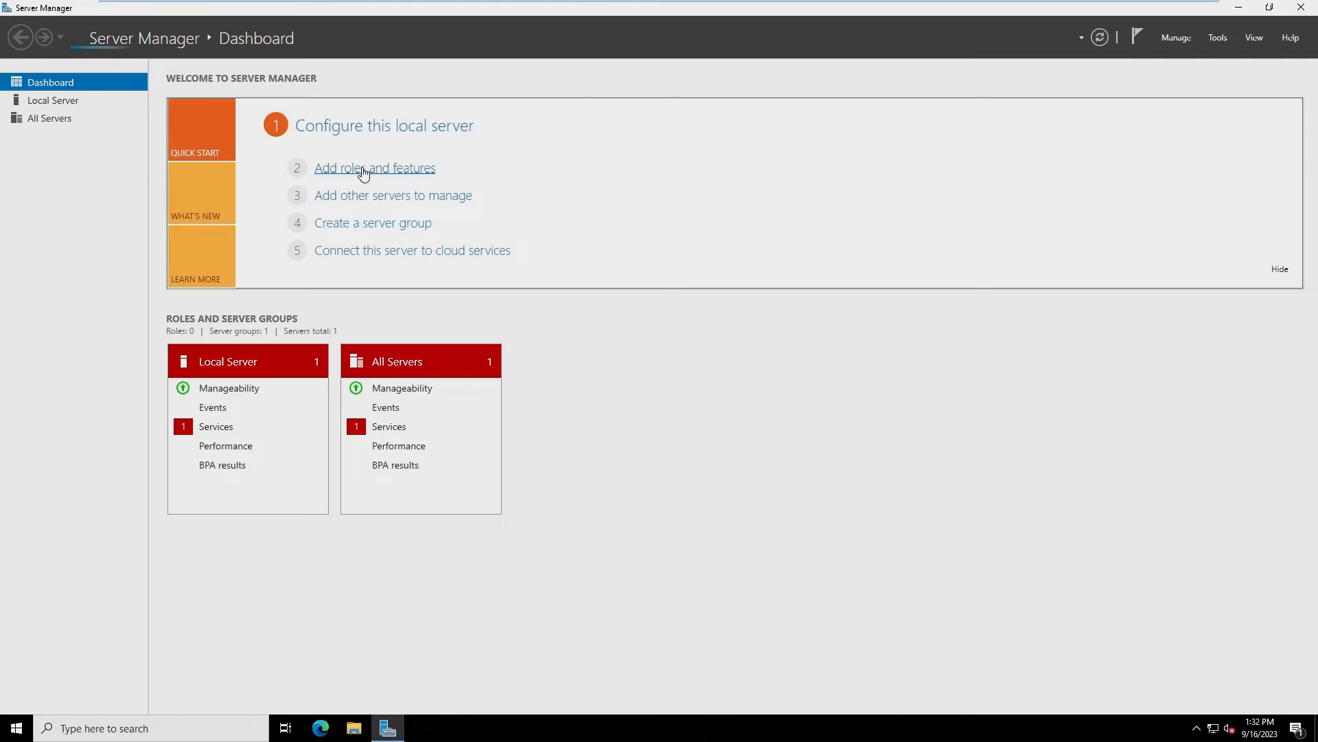
left_click(364, 169)
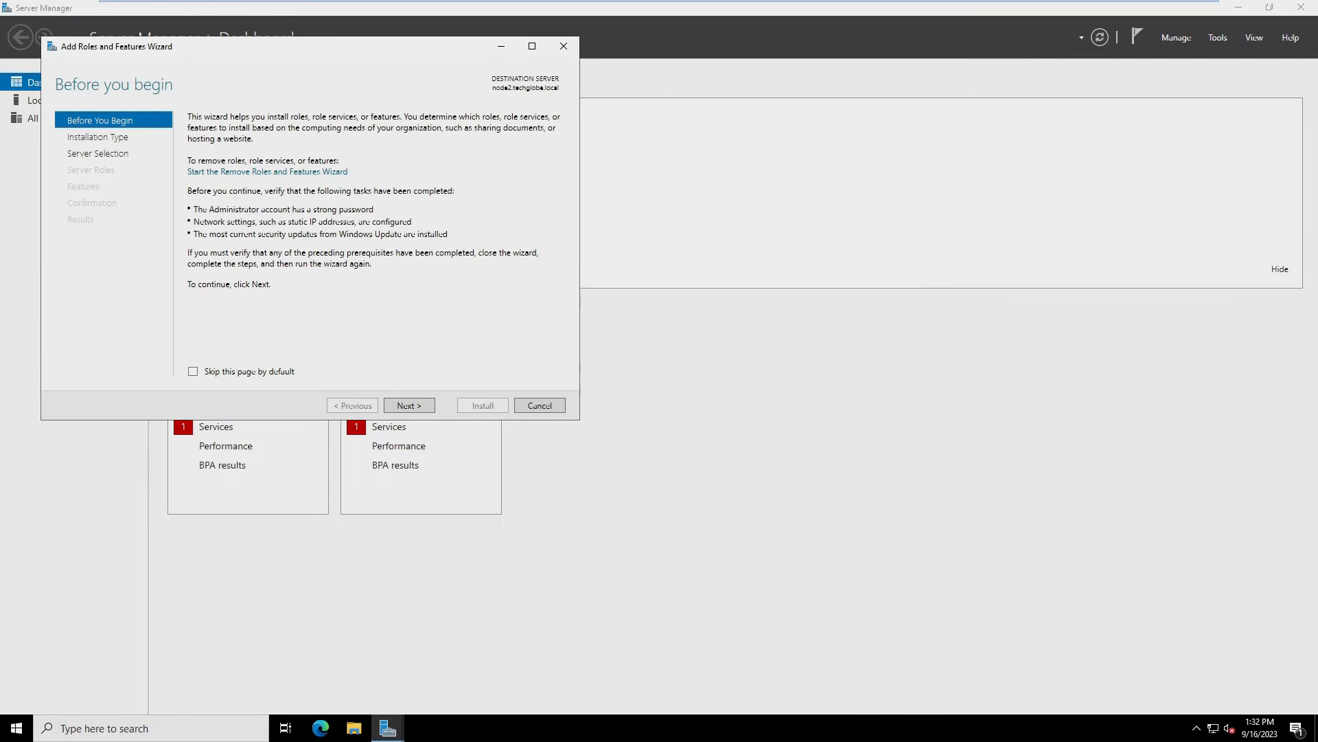
left_click(410, 406)
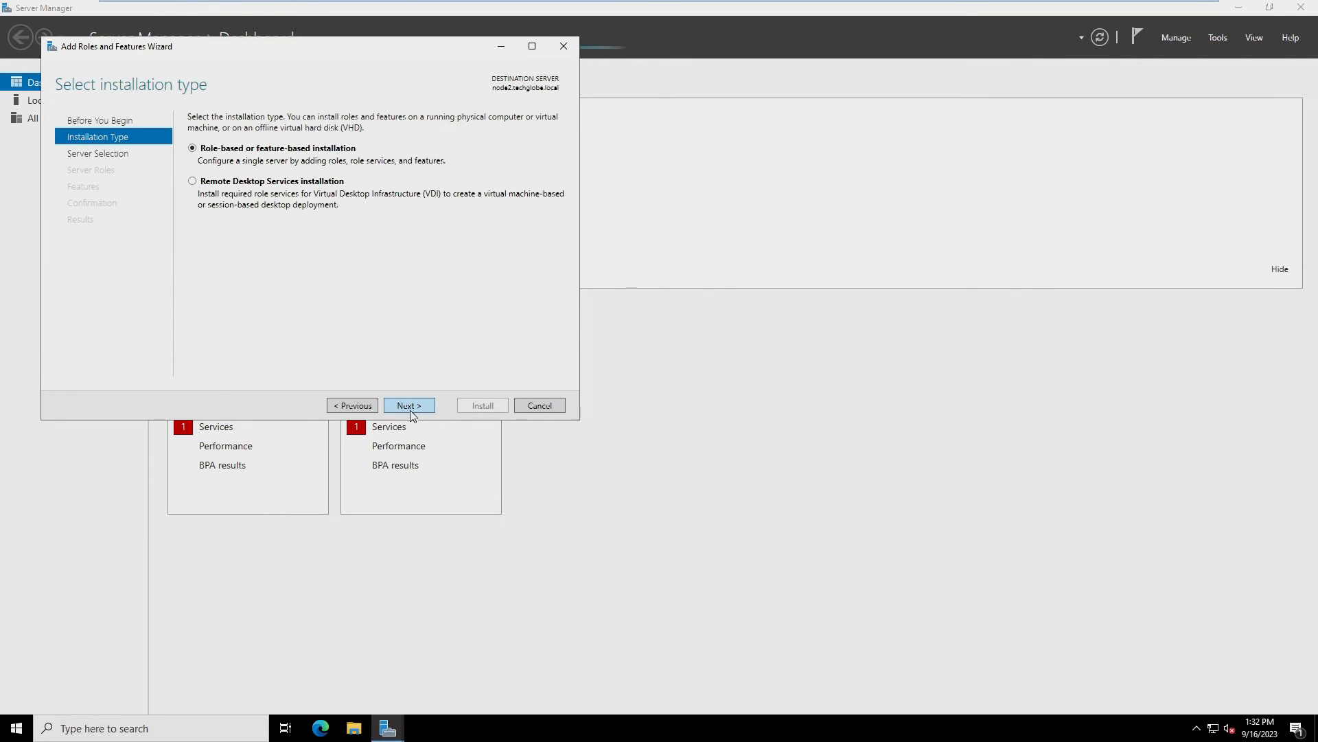
left_click(410, 407)
left_click(410, 407)
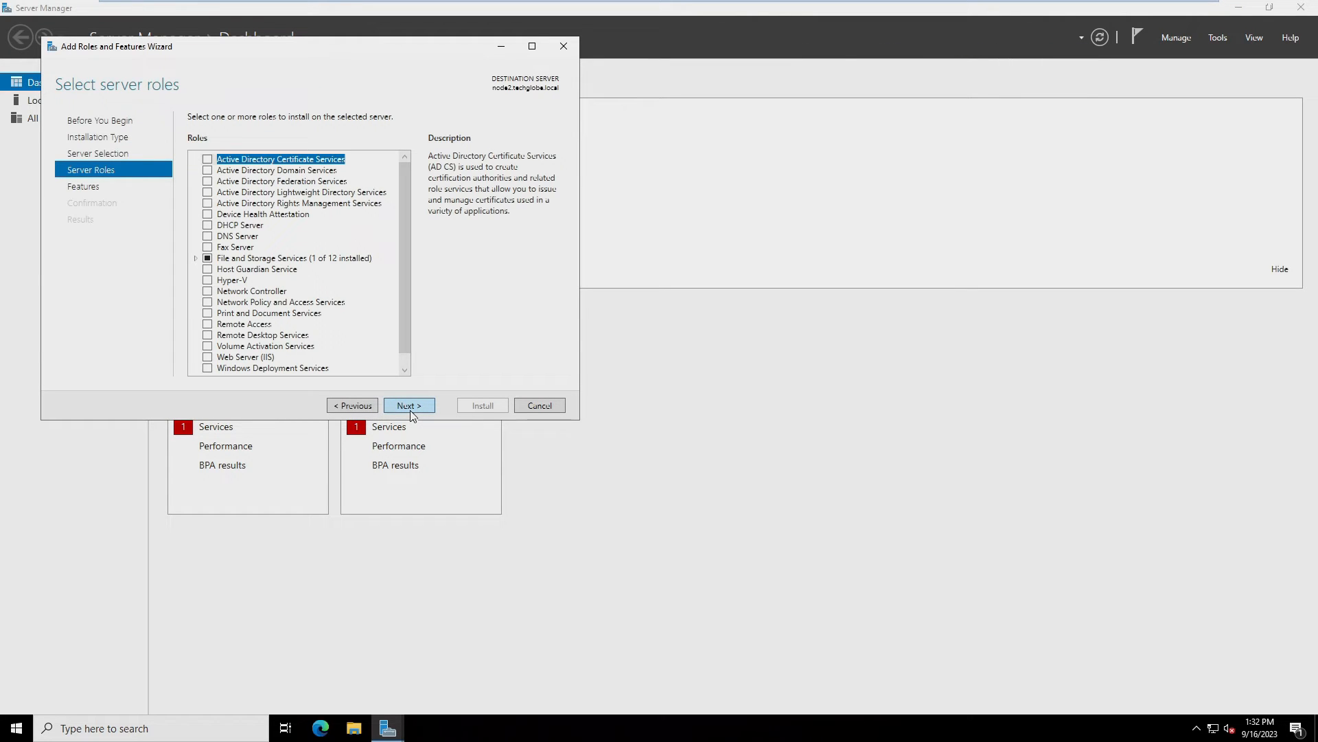
left_click(410, 410)
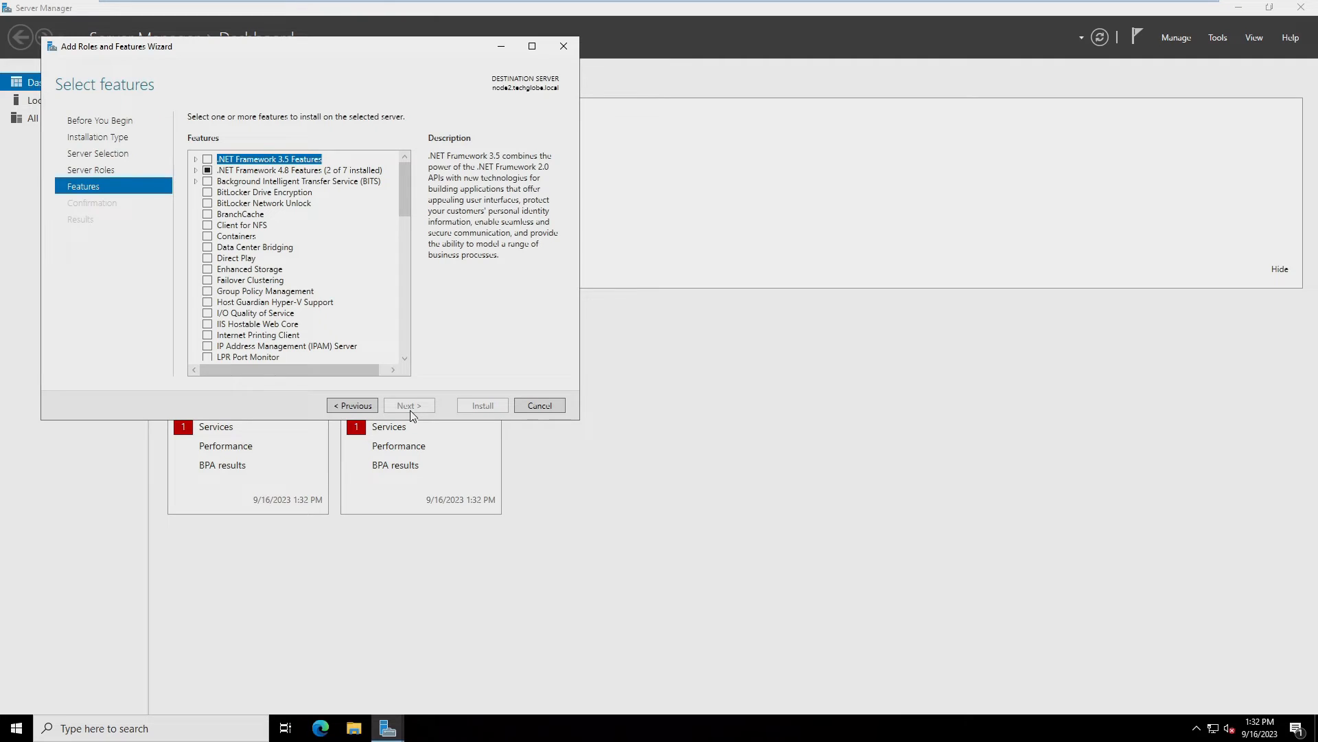
Select Failover Clustering with its tools, allow automatic restart, and install it on node2
left_click(207, 280)
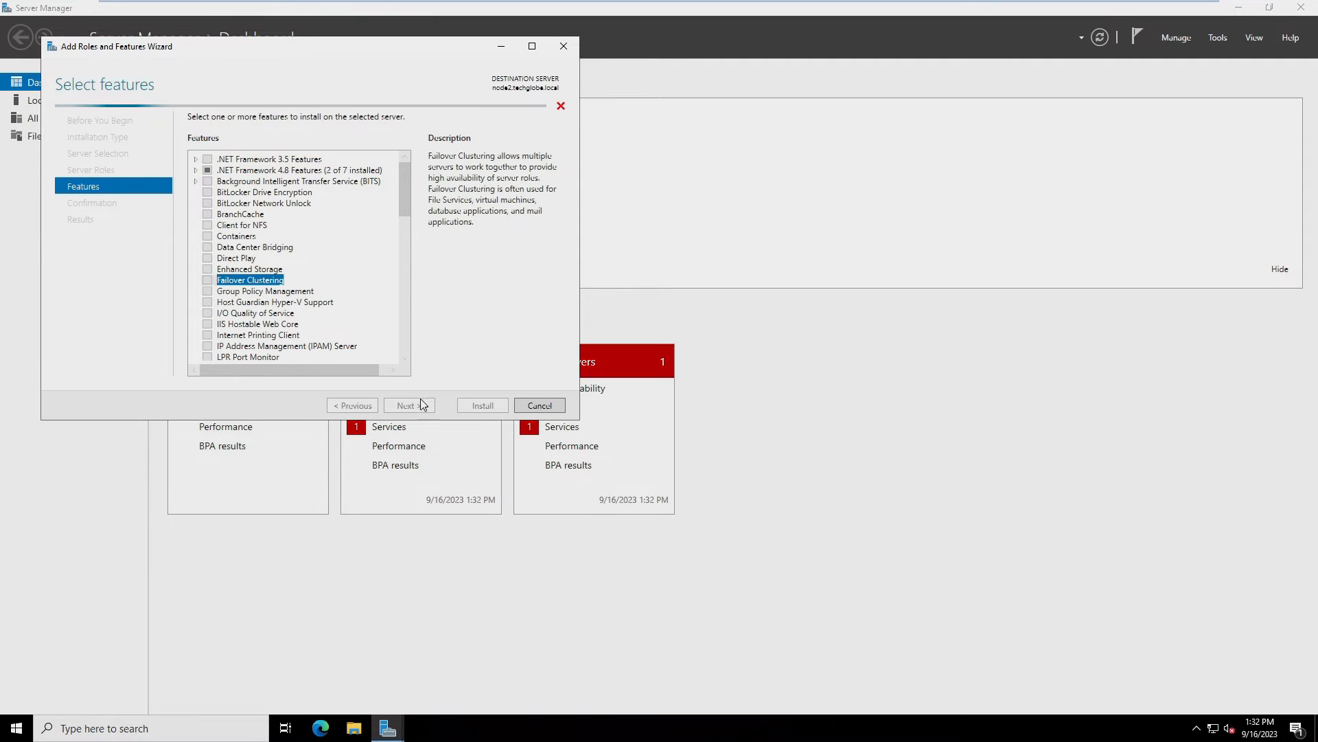
left_click(344, 347)
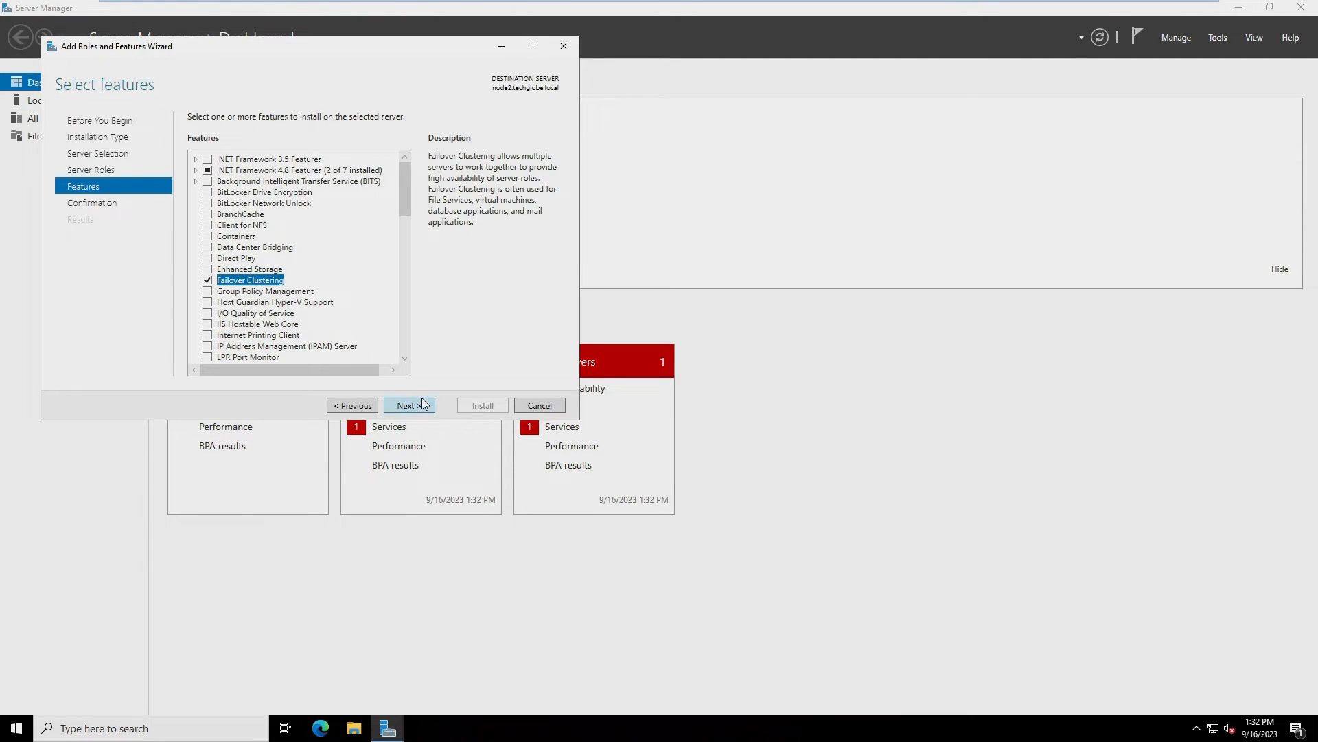
left_click(409, 405)
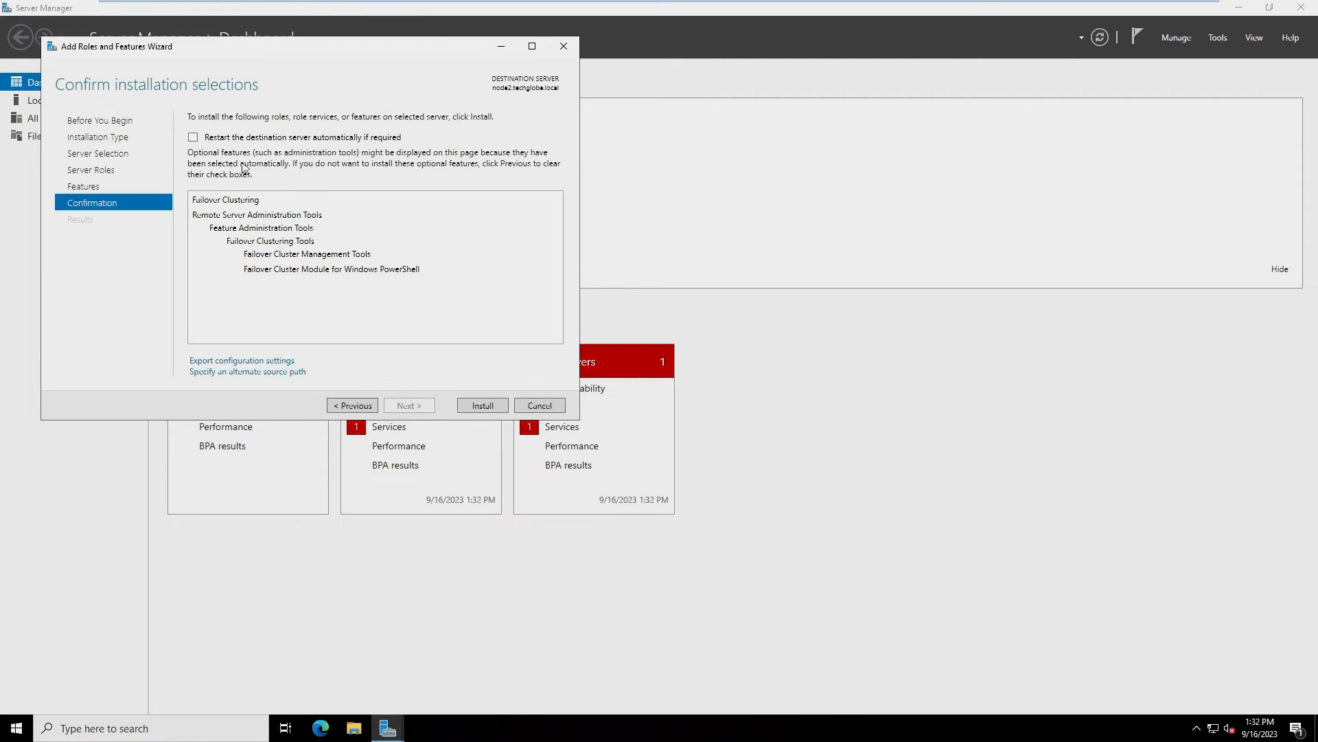
left_click(197, 138)
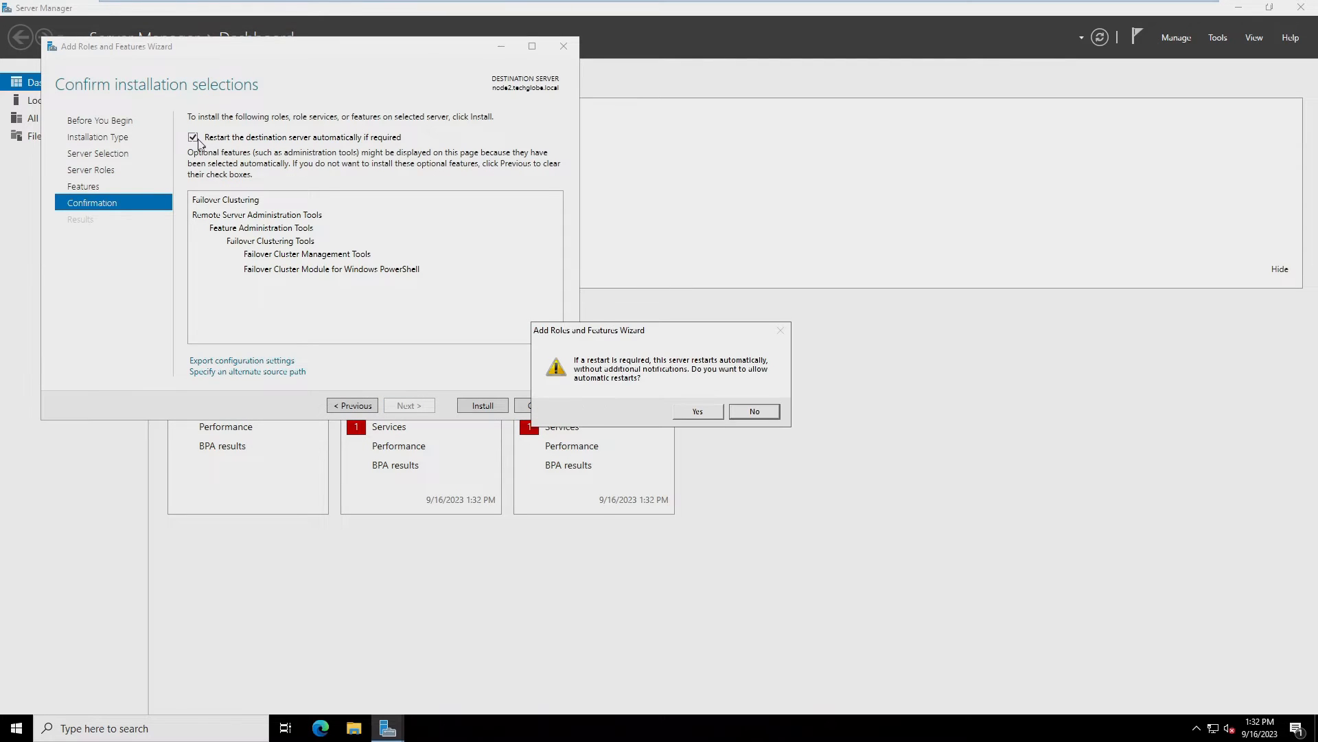
left_click(707, 412)
left_click(475, 407)
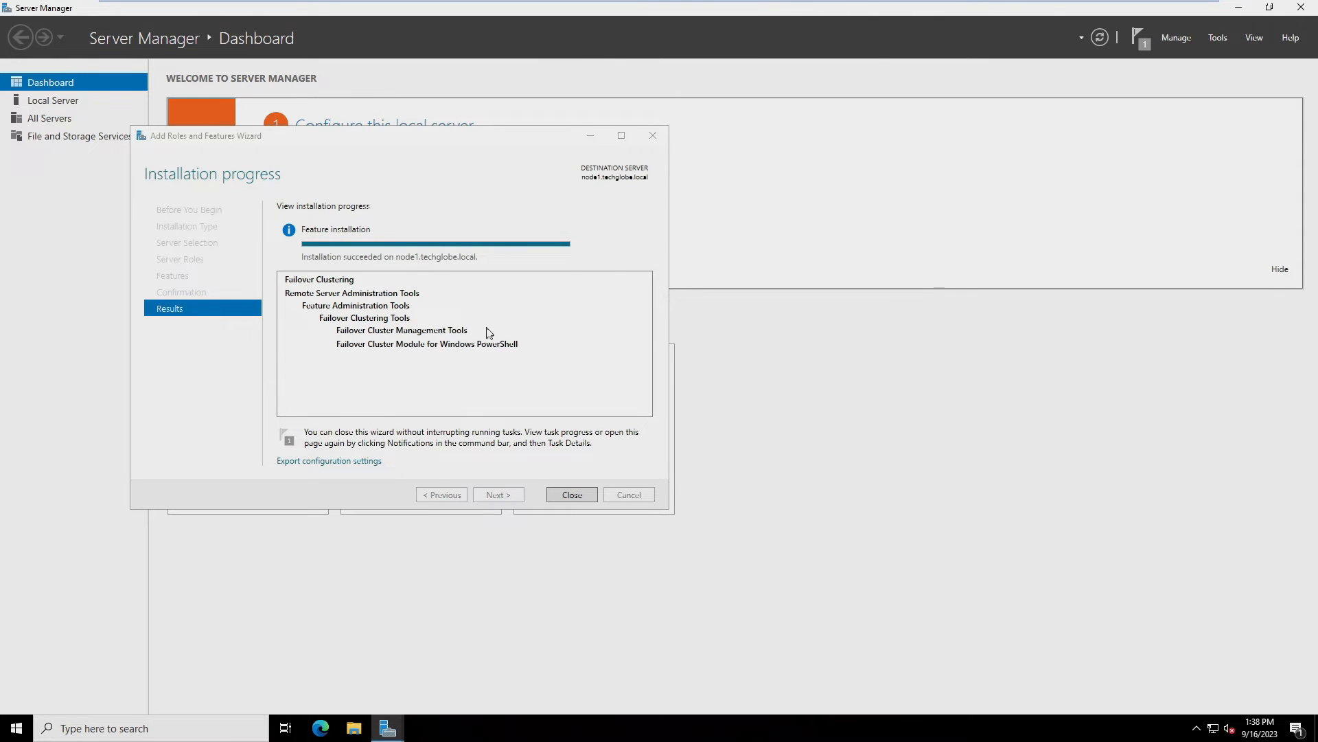
left_click(396, 9)
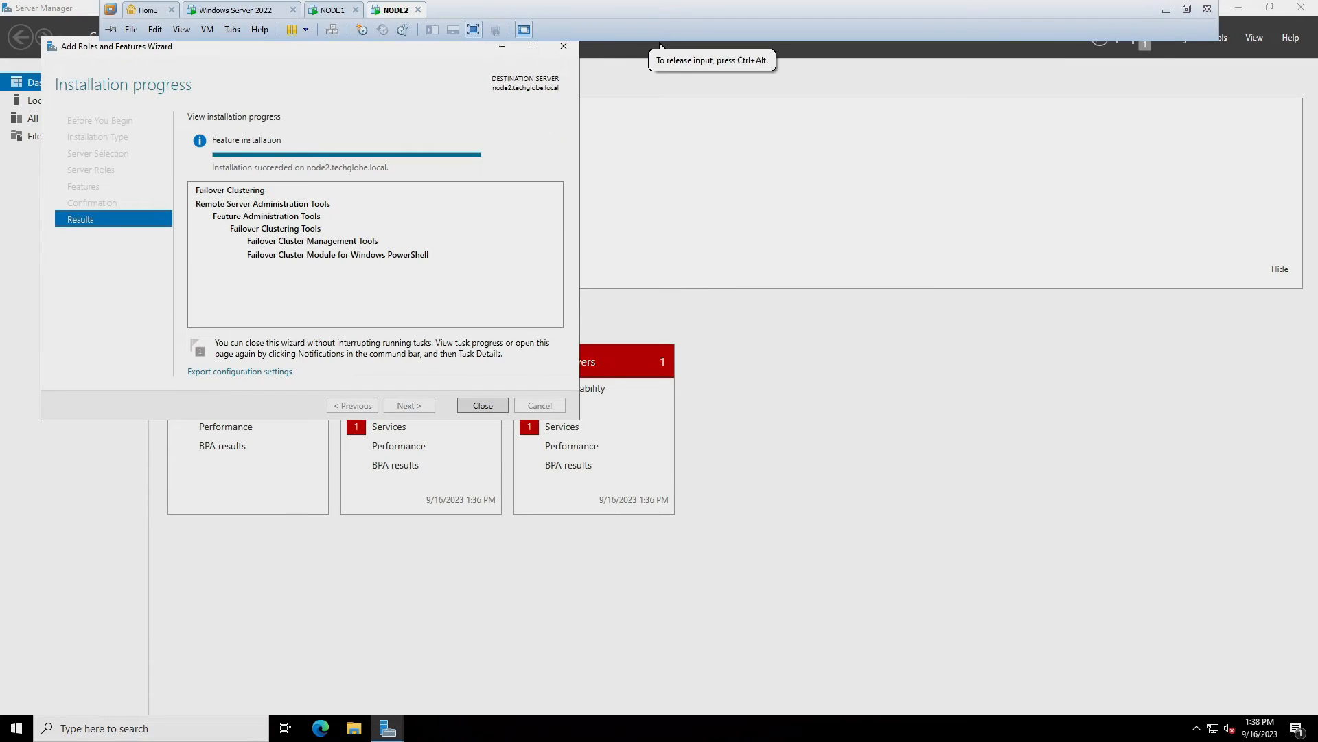
Move the finished wizard aside, restore Server Manager, and open Tools > Failover Cluster Manager
left_click_drag(335, 47, 388, 164)
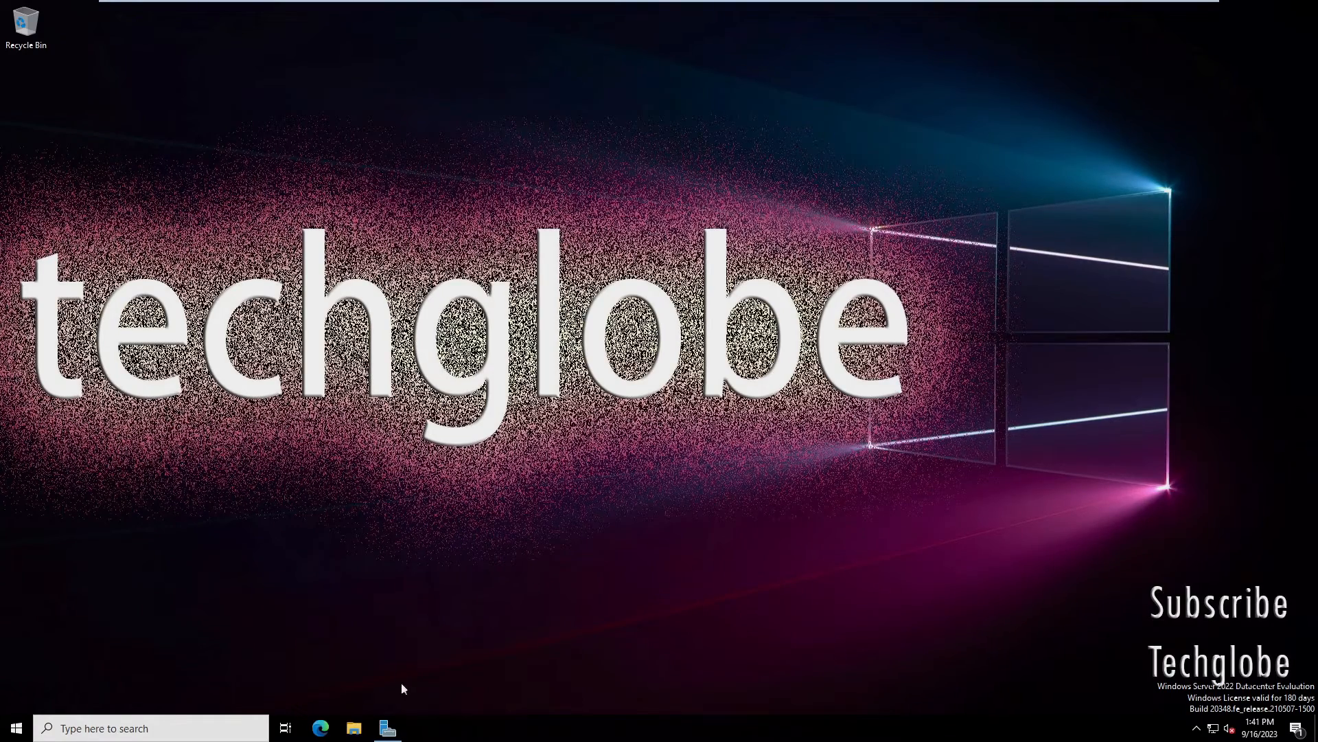
mouse_move(393, 736)
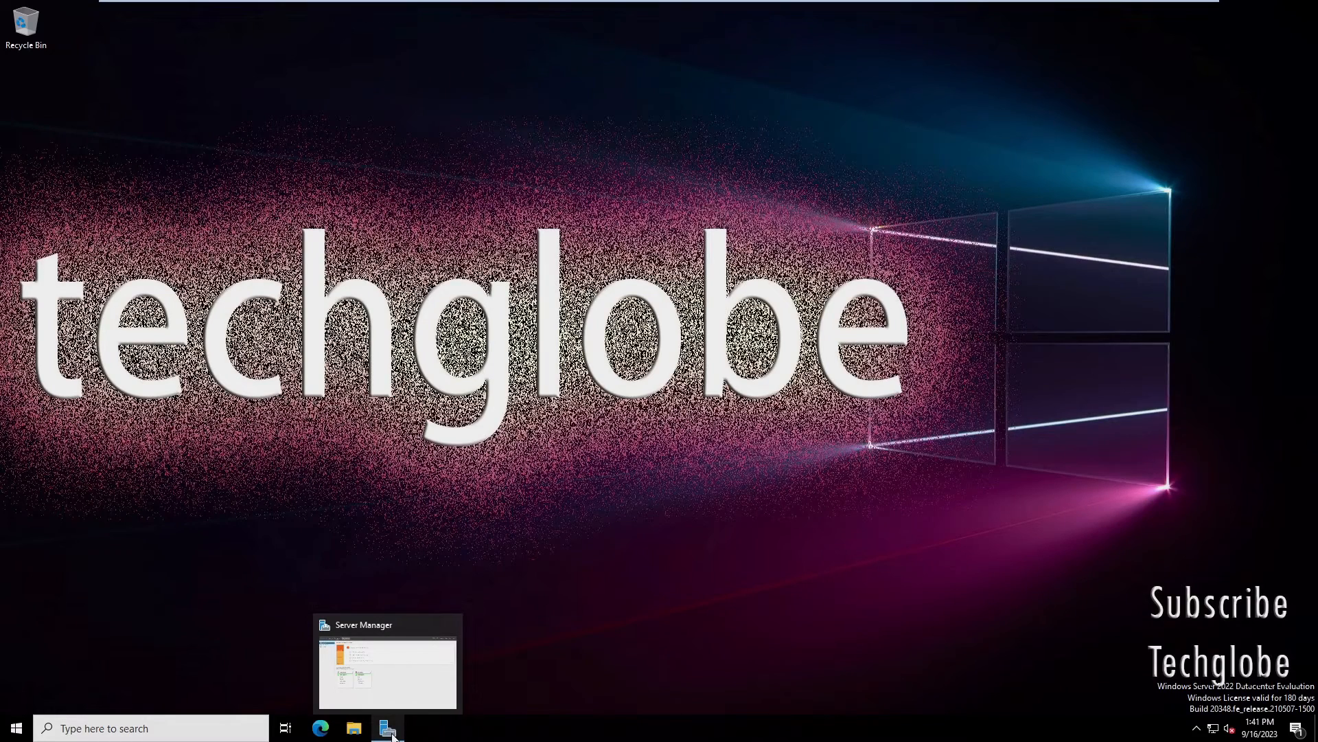
left_click(390, 734)
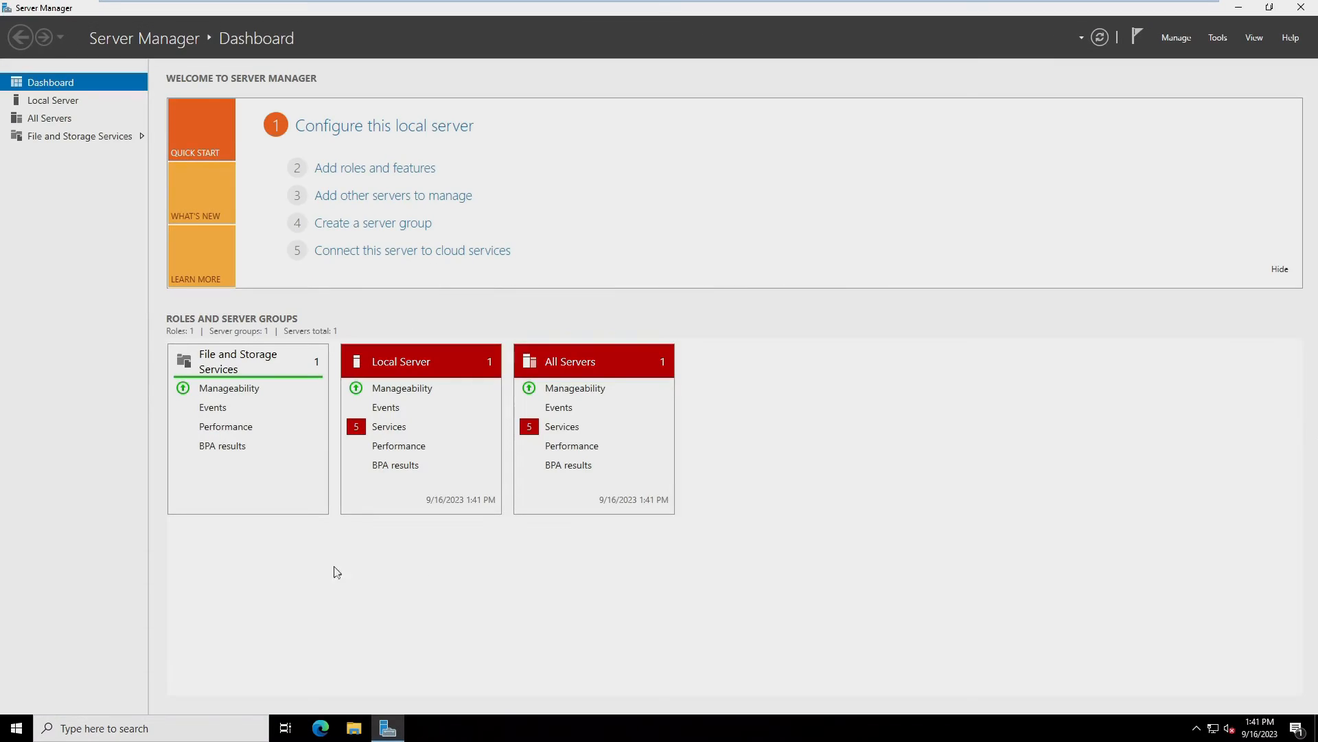
left_click(1218, 38)
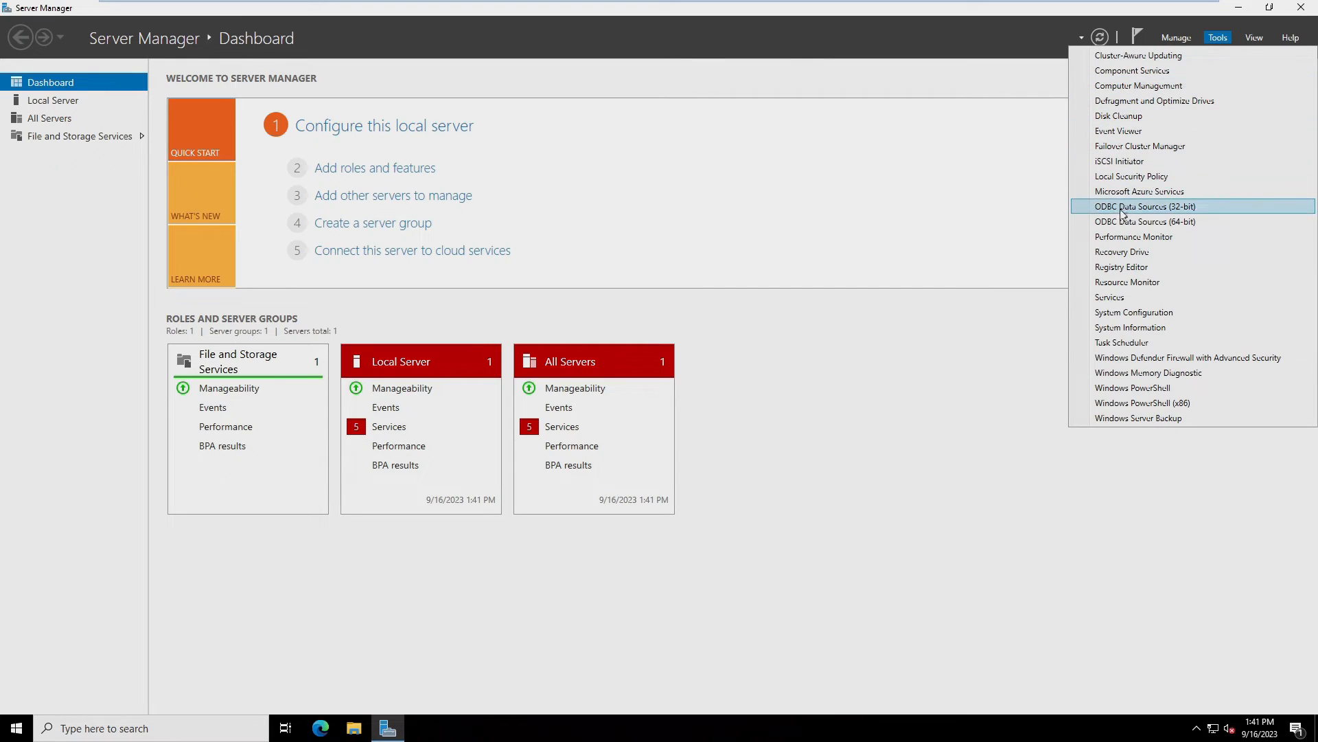
left_click(1163, 152)
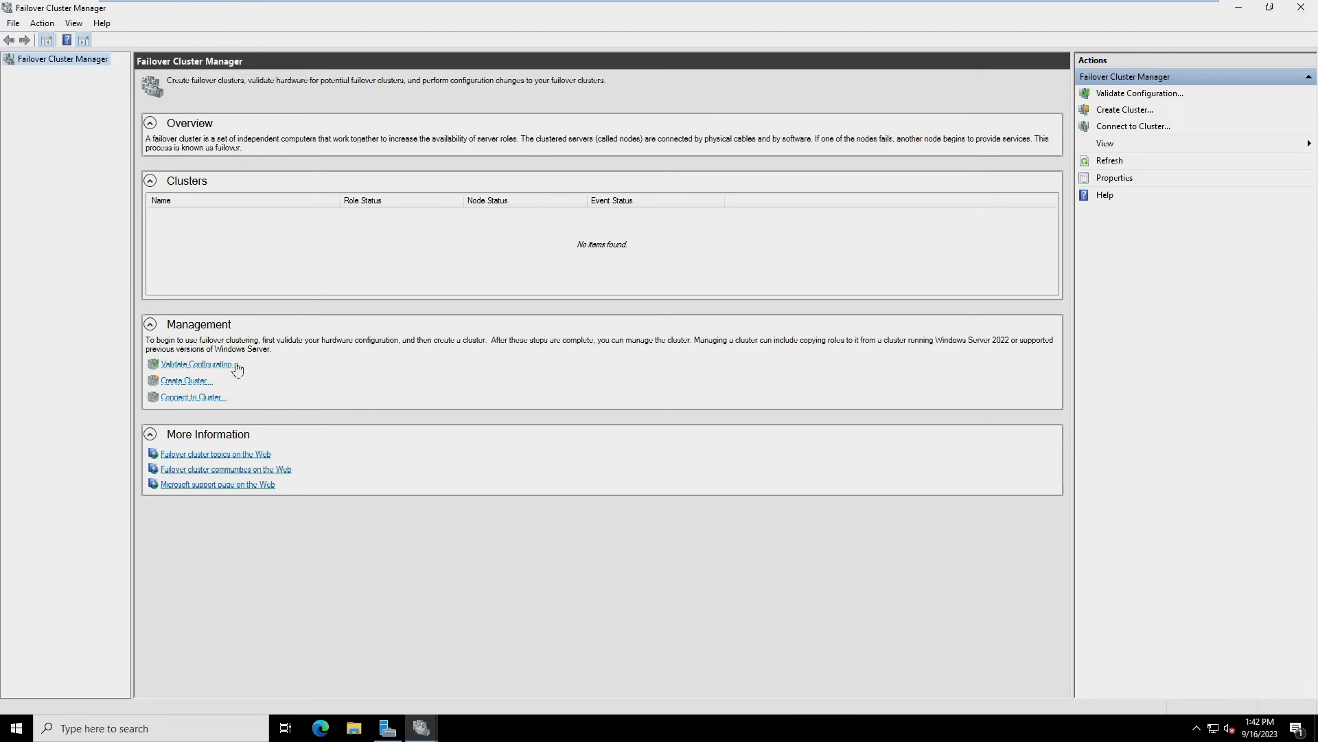
Start the Validate Configuration wizard and add node1 and node2 as servers to test
left_click(204, 369)
left_click(788, 496)
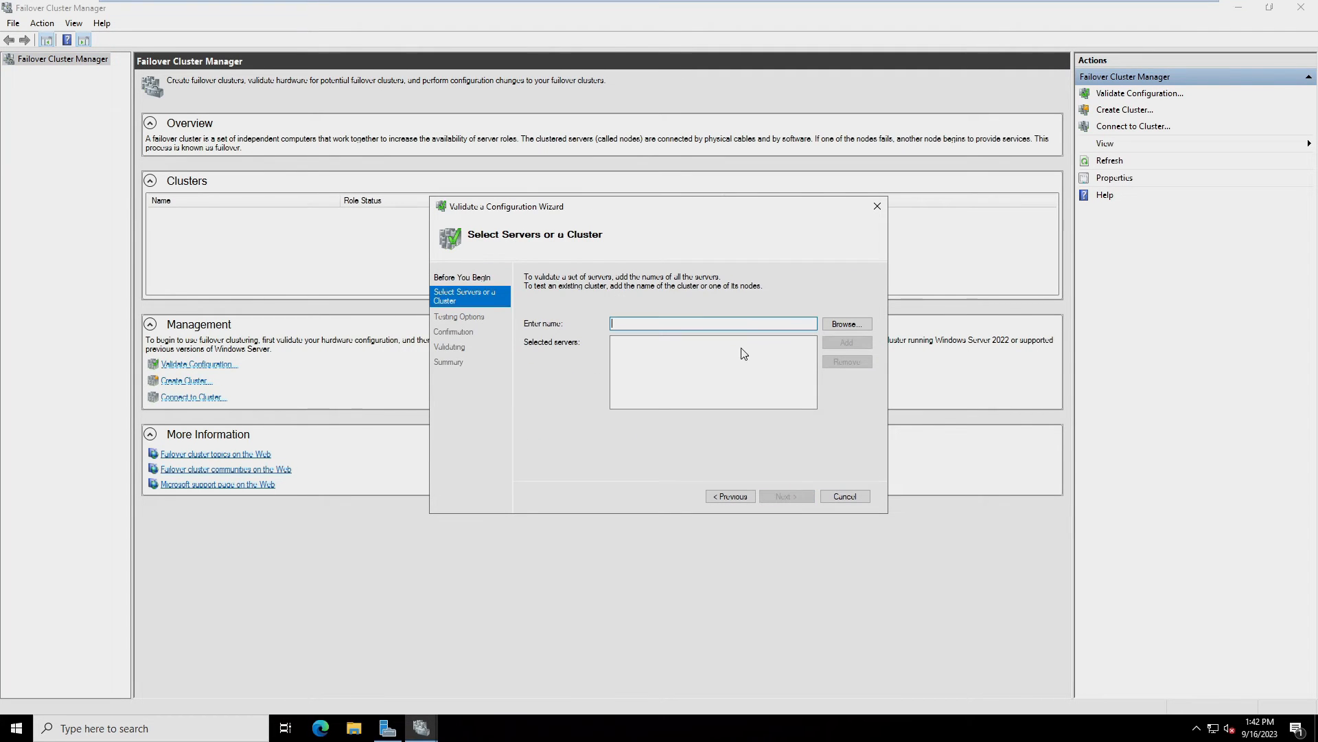
type("node1")
left_click(839, 343)
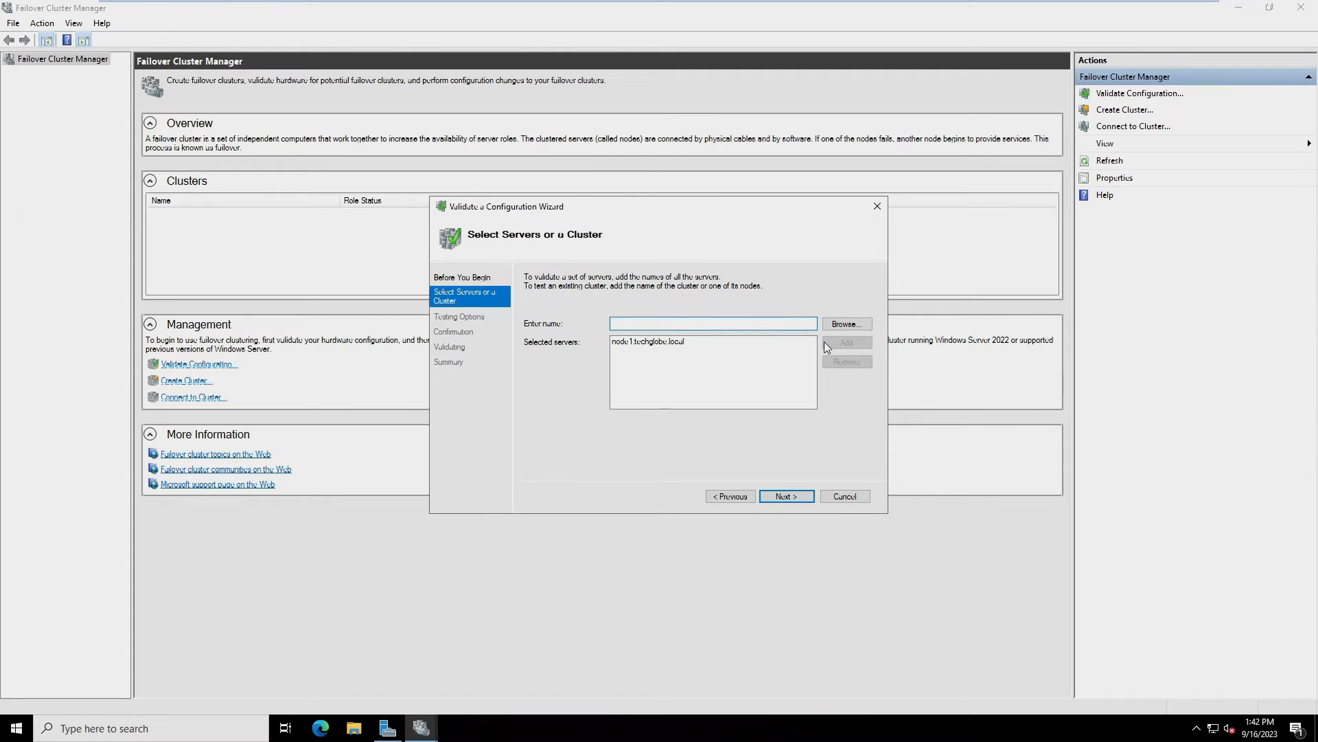
type("node2")
left_click(852, 342)
left_click(787, 496)
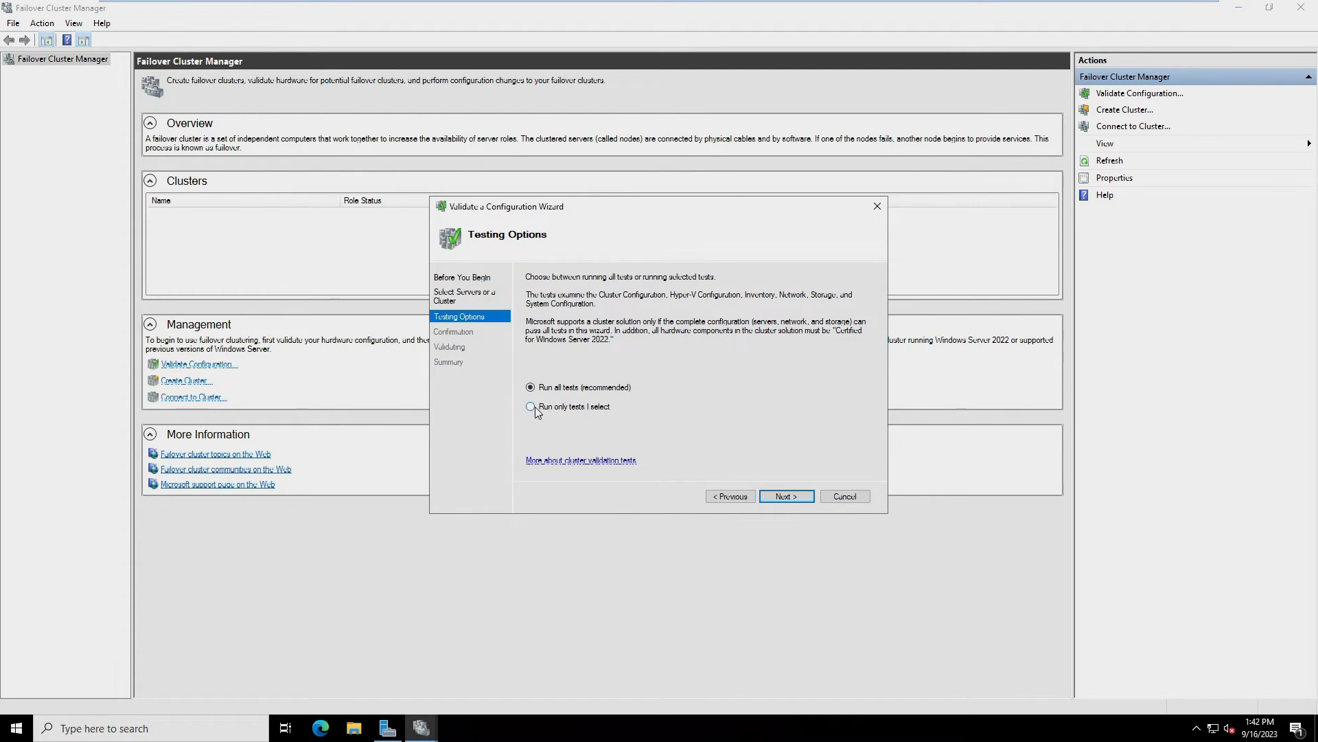
Choose 'Run only tests I select', review the Network tests, and run the validation
left_click(530, 407)
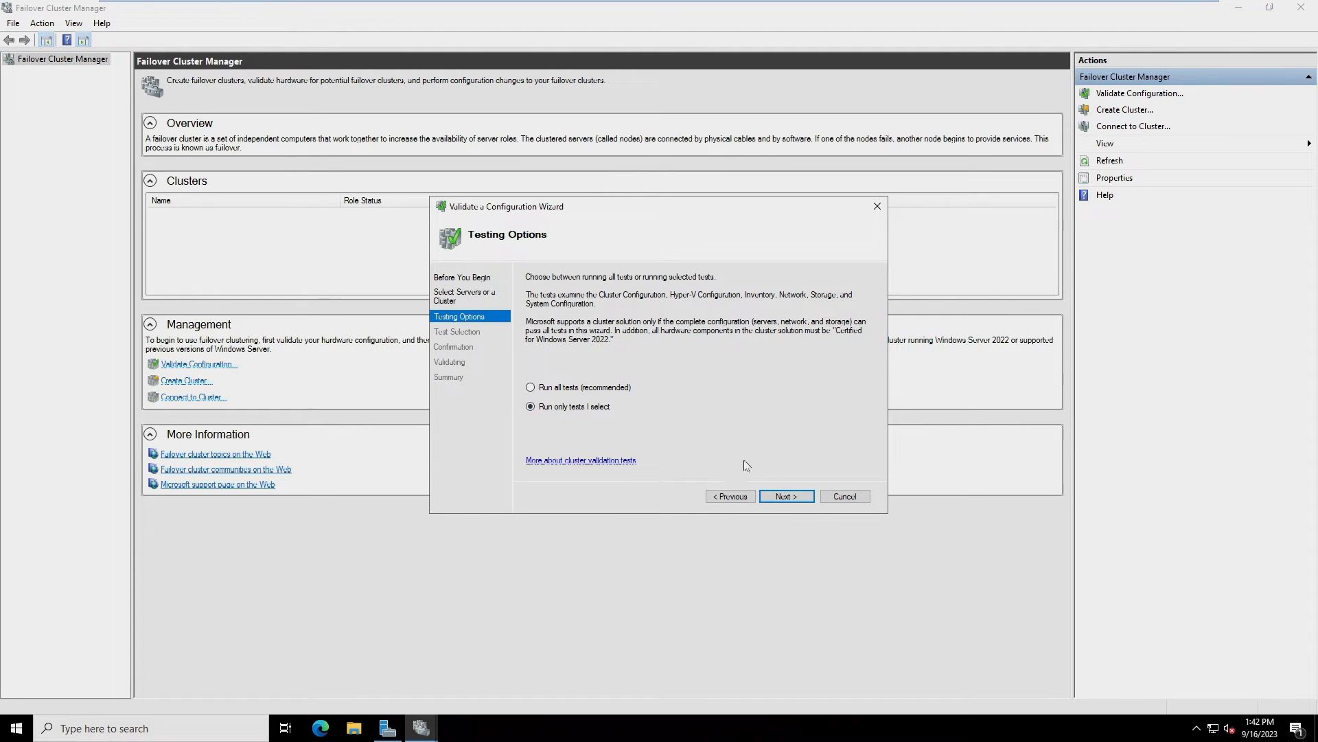
left_click(786, 497)
left_click(531, 323)
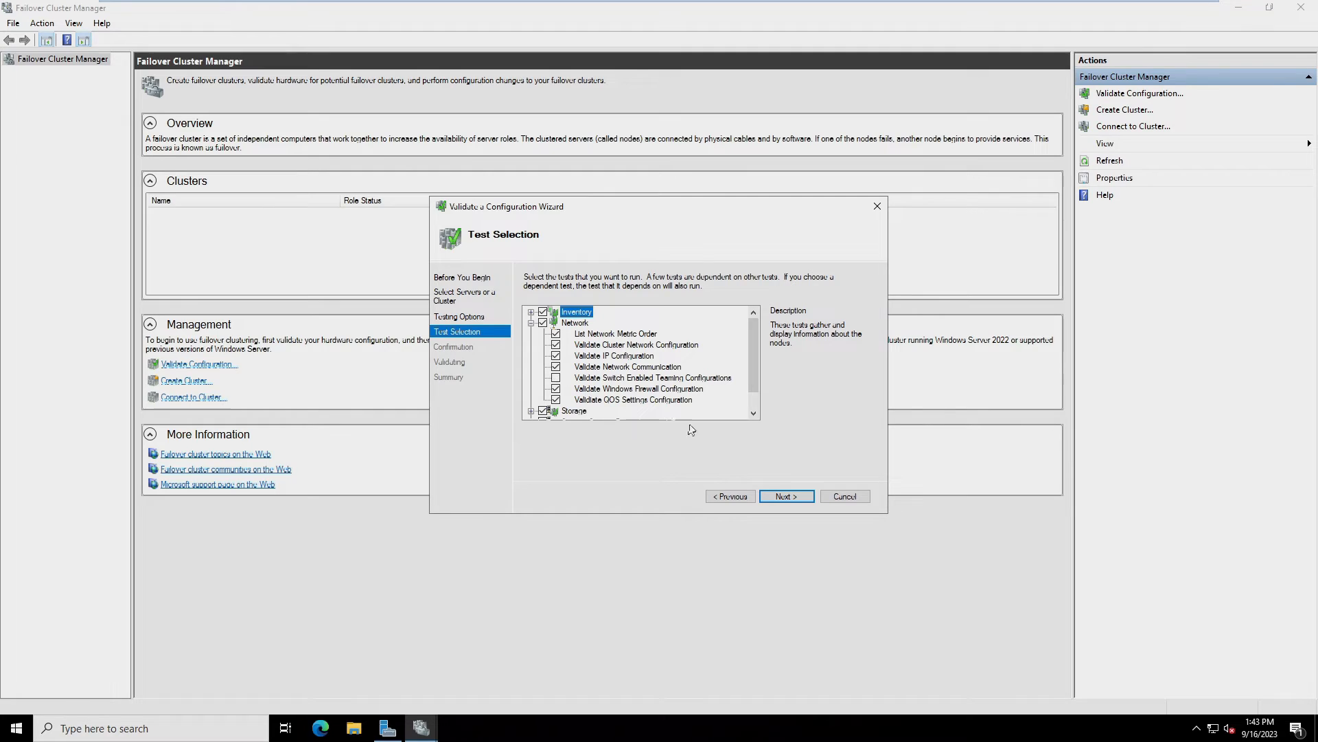
left_click(783, 496)
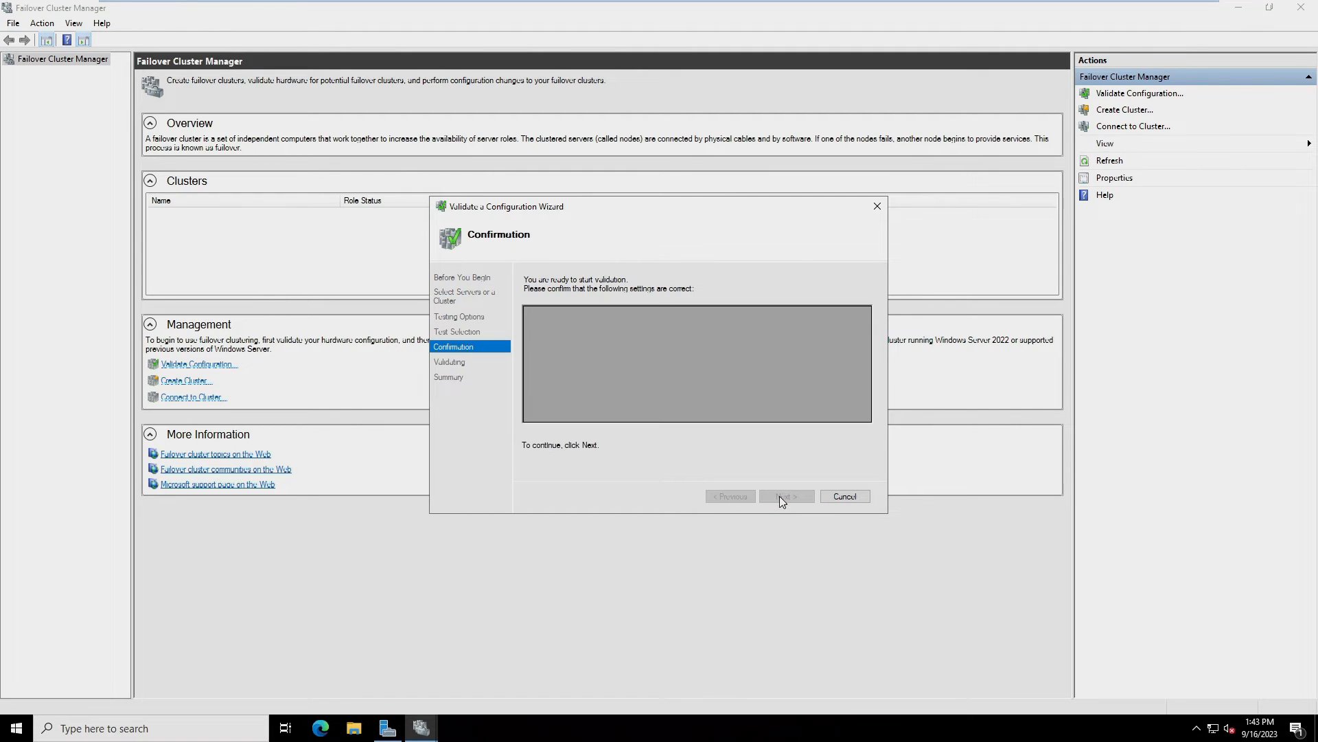
left_click(780, 496)
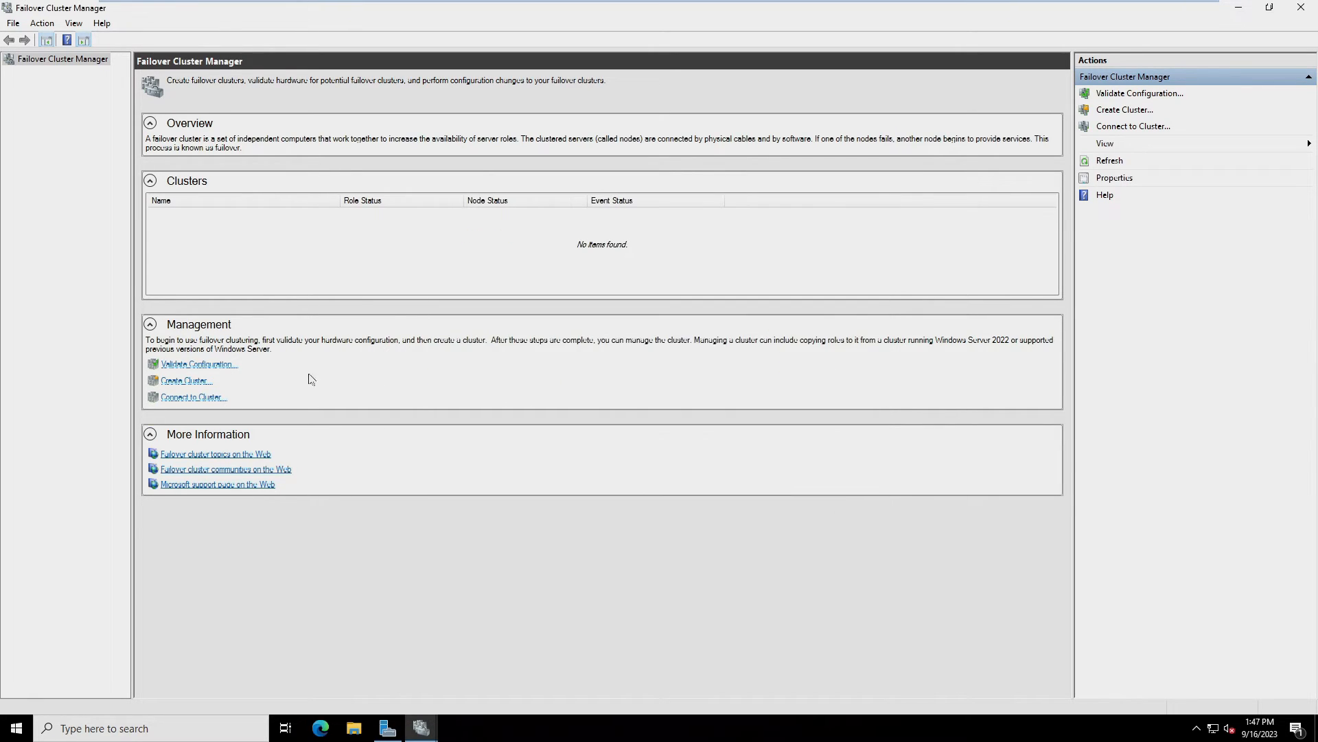
Start a new cluster with node1 as its server, skipping the validation tests
left_click(174, 387)
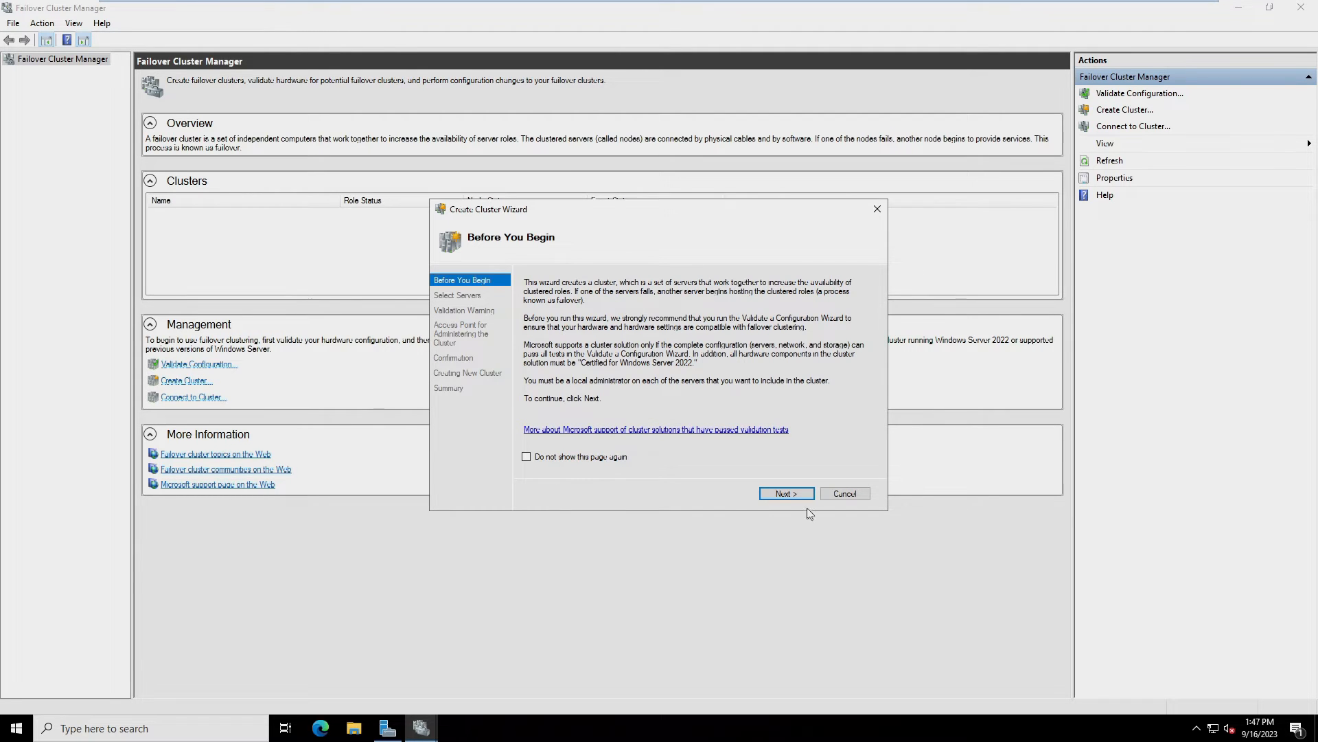
left_click(785, 493)
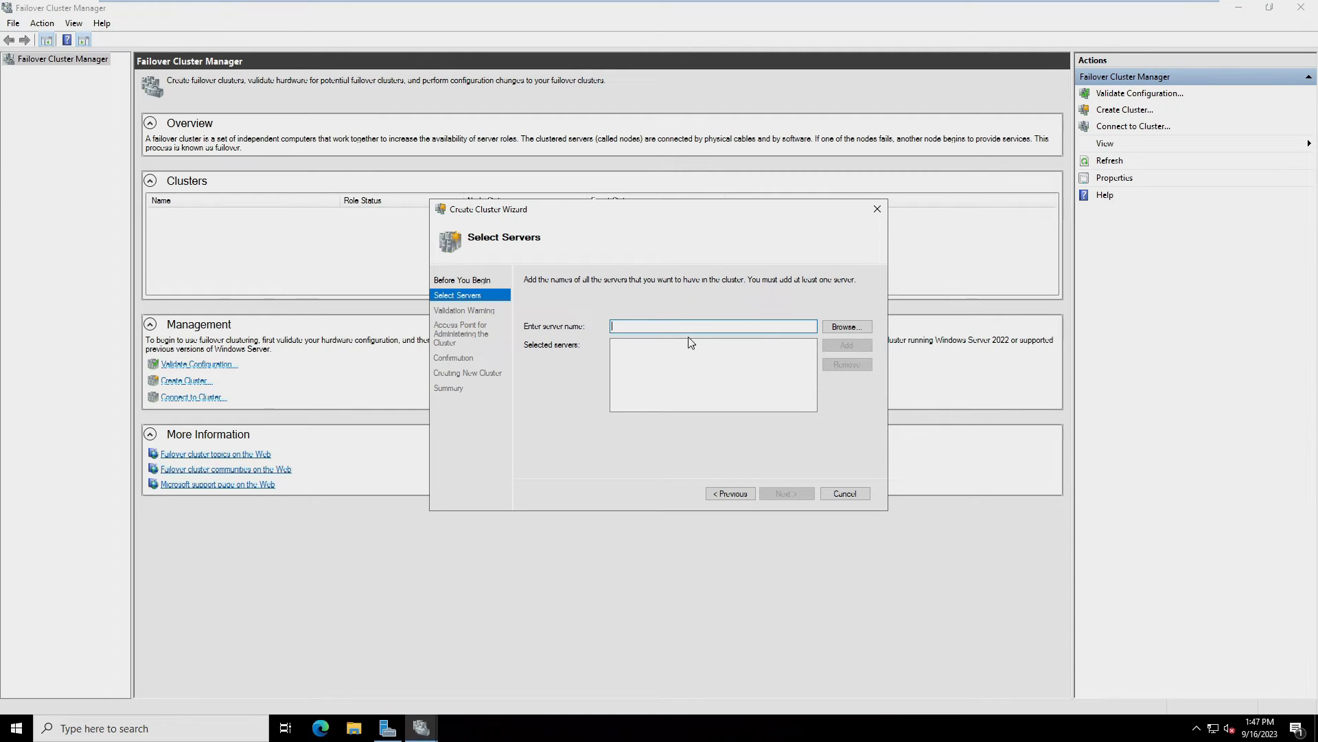
type("node1")
left_click(841, 345)
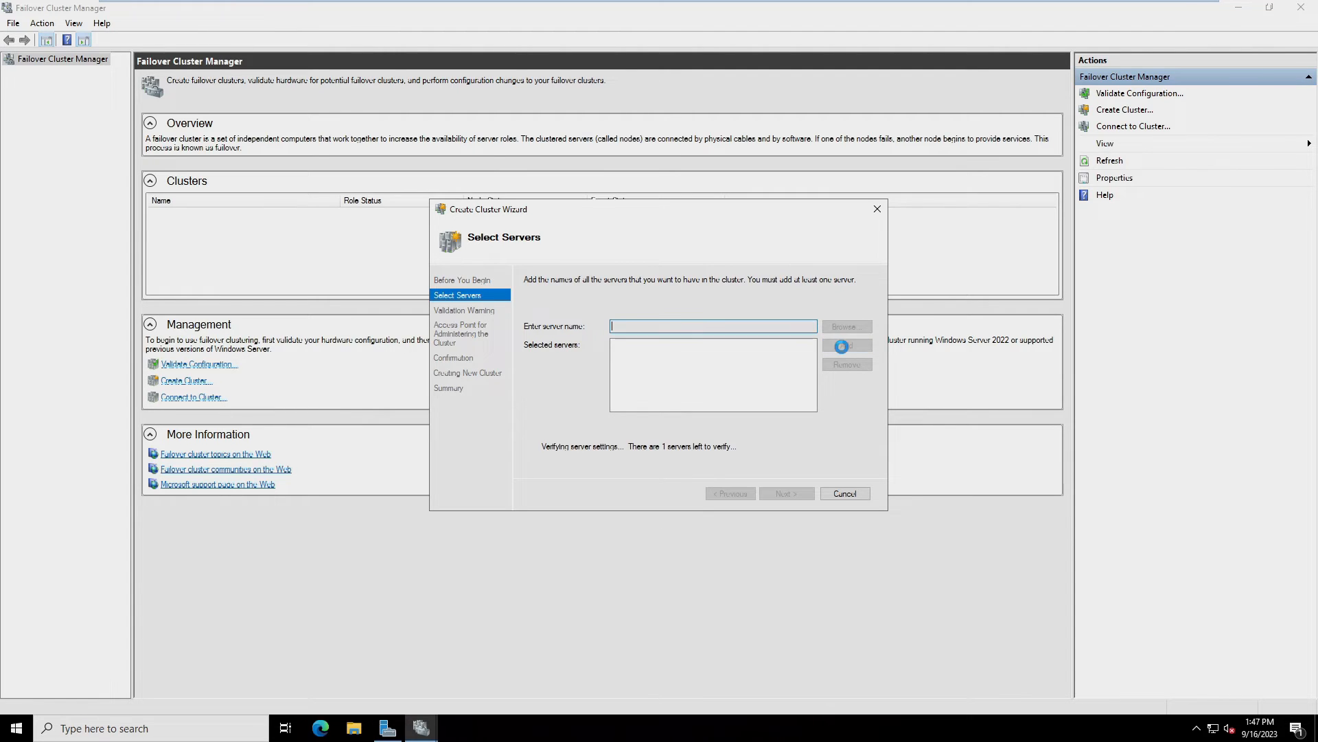
key("Return")
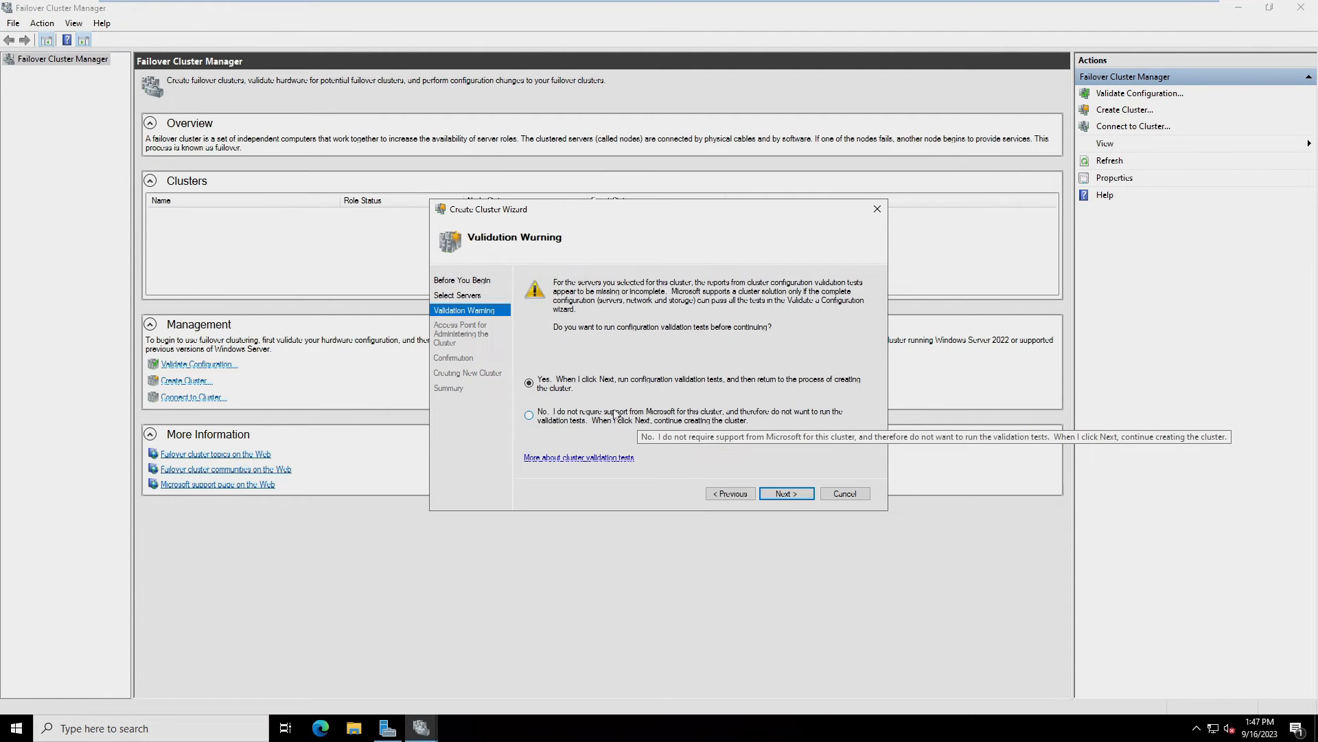
left_click(529, 418)
left_click(789, 493)
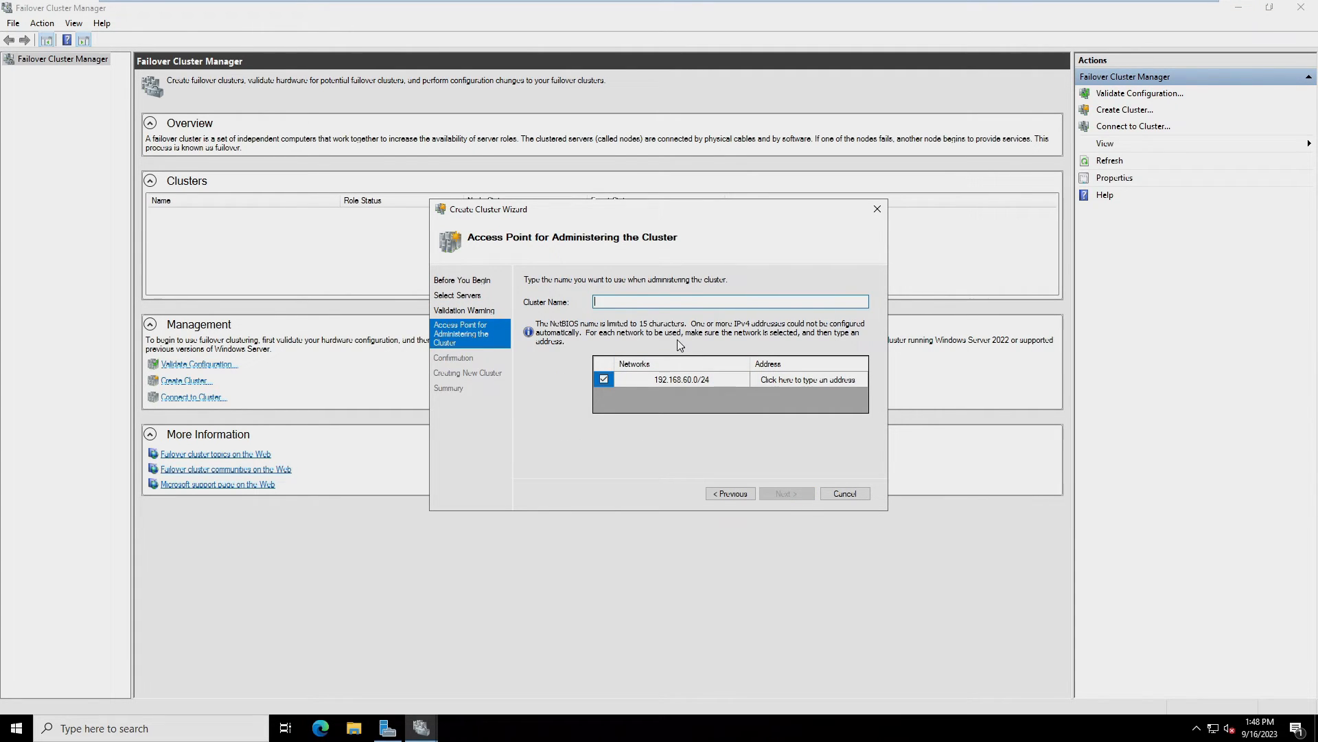
Name the cluster Office at address 192.168.60.155 and finish creating it
type("Office")
key("ctrl+a")
type("Office")
left_click(761, 381)
left_click(791, 379)
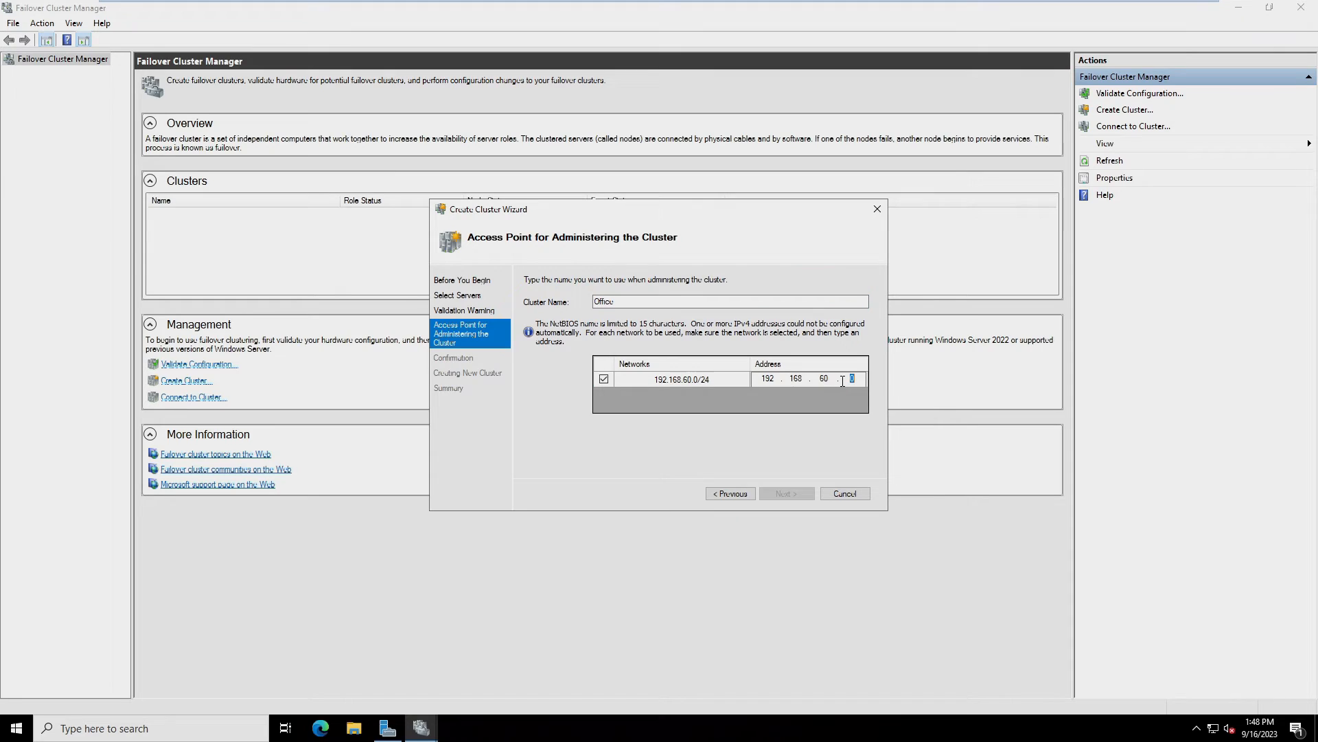
key("BackSpace")
type("155")
left_click(781, 493)
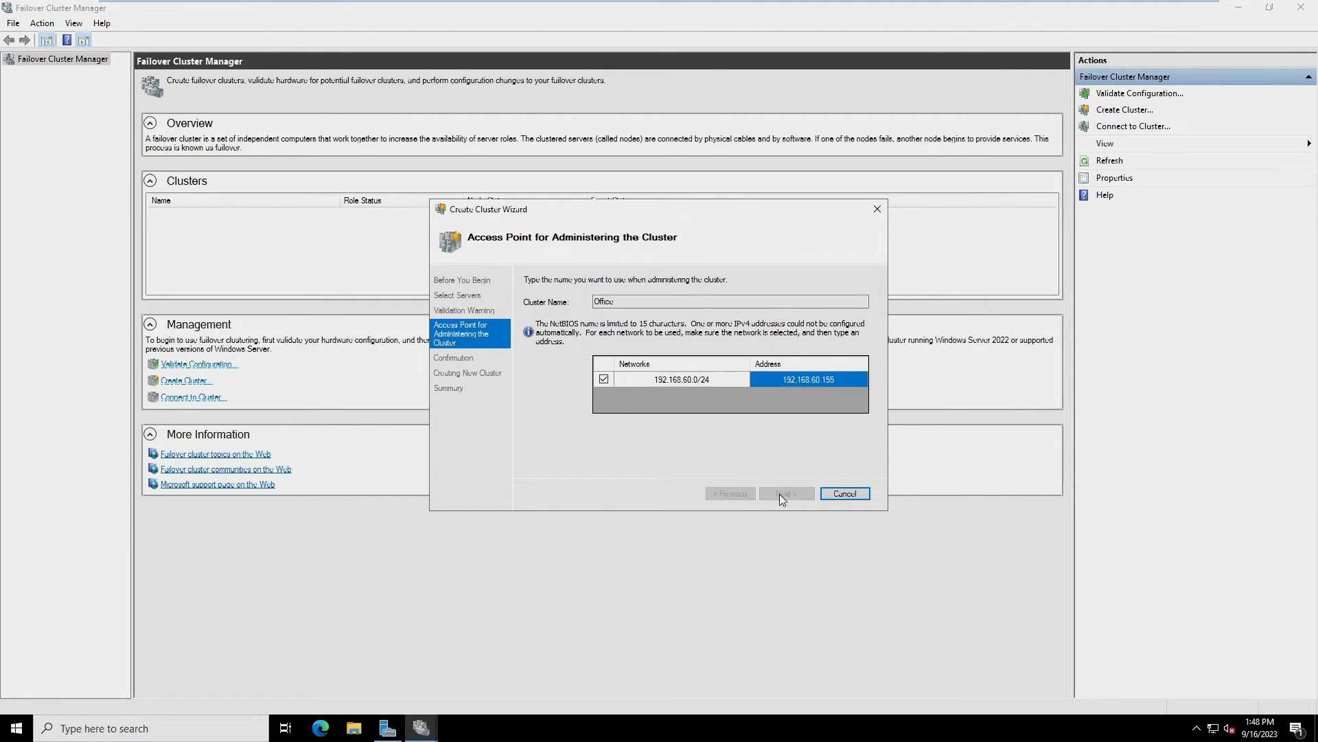
left_click(783, 493)
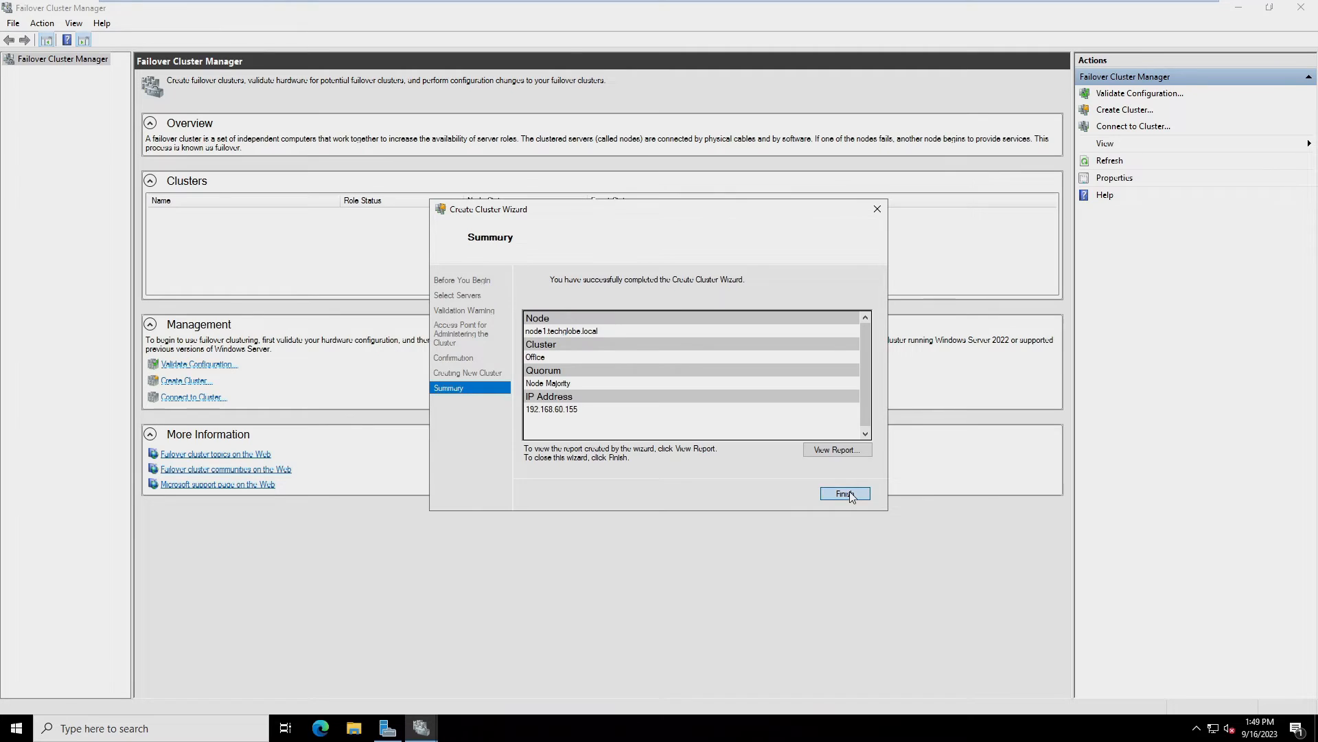
left_click(846, 493)
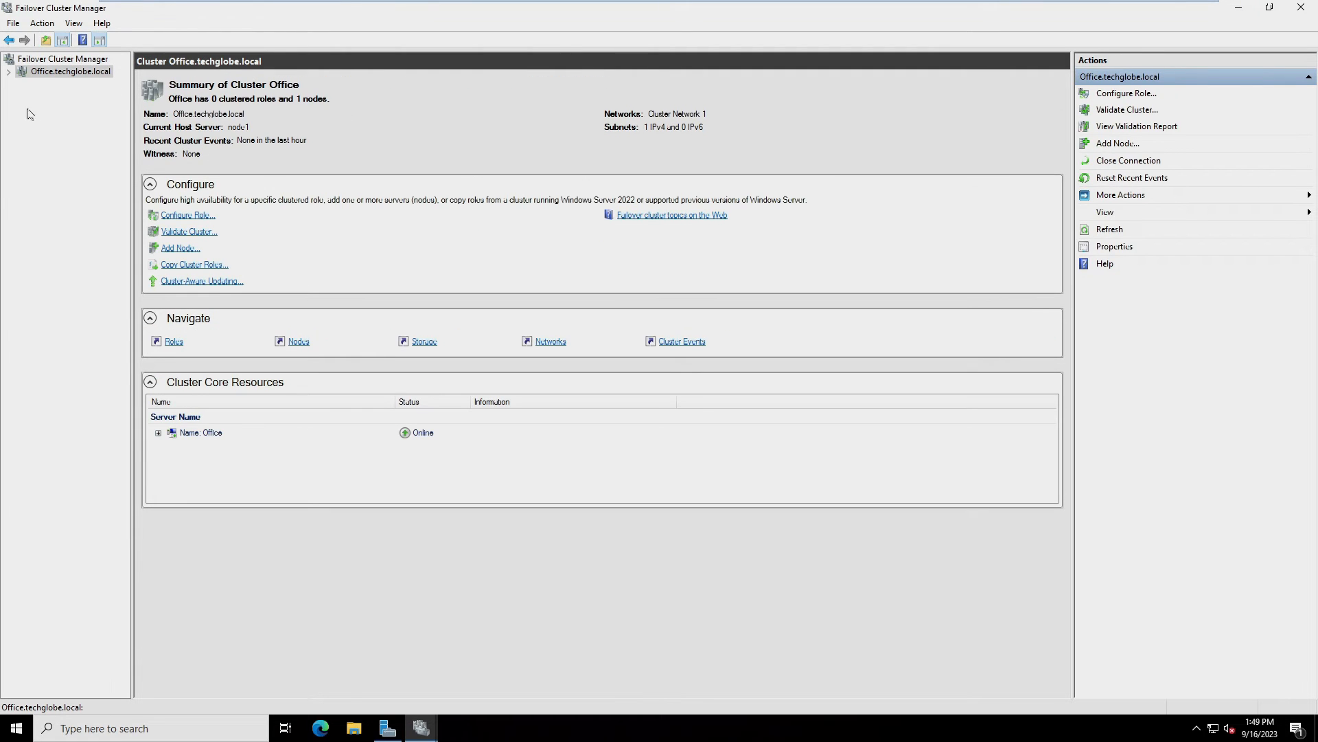
Add both available disks (20 GB and 10 GB) to the Office cluster's storage, then show Nodes
left_click(9, 72)
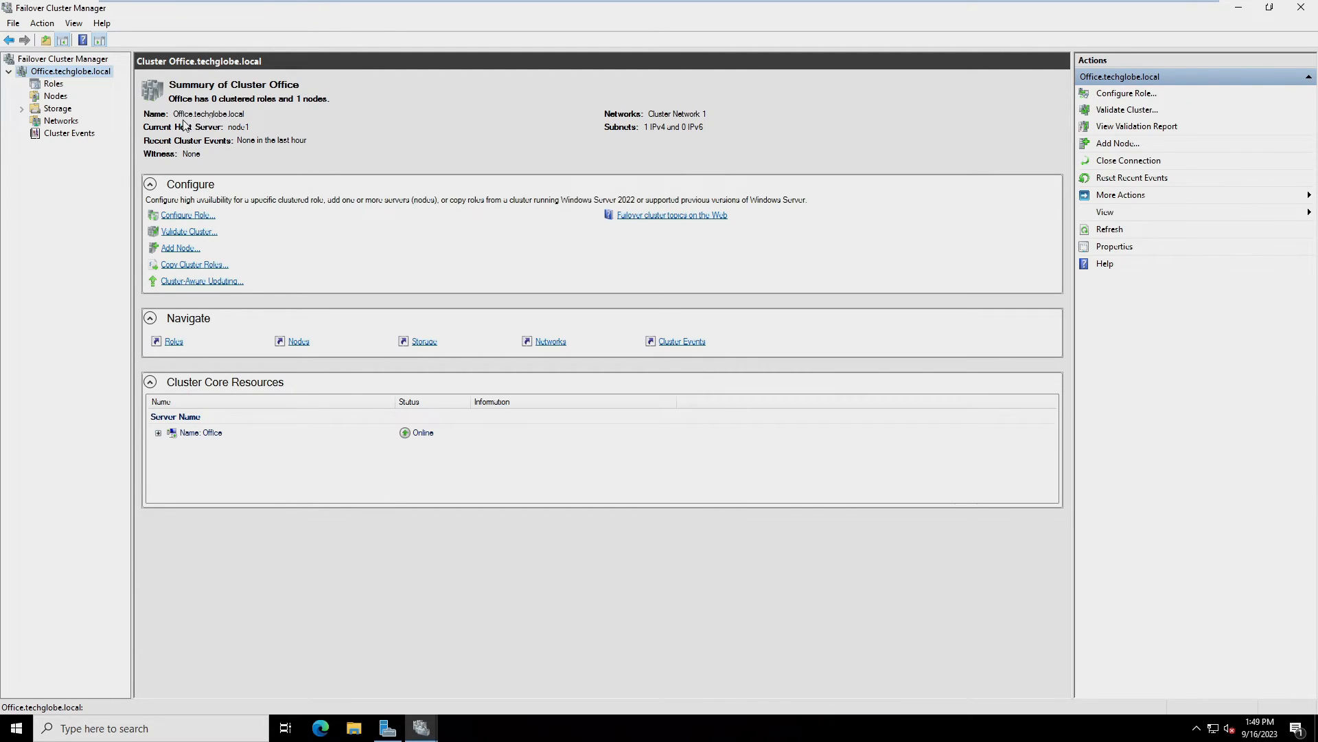
left_click(25, 111)
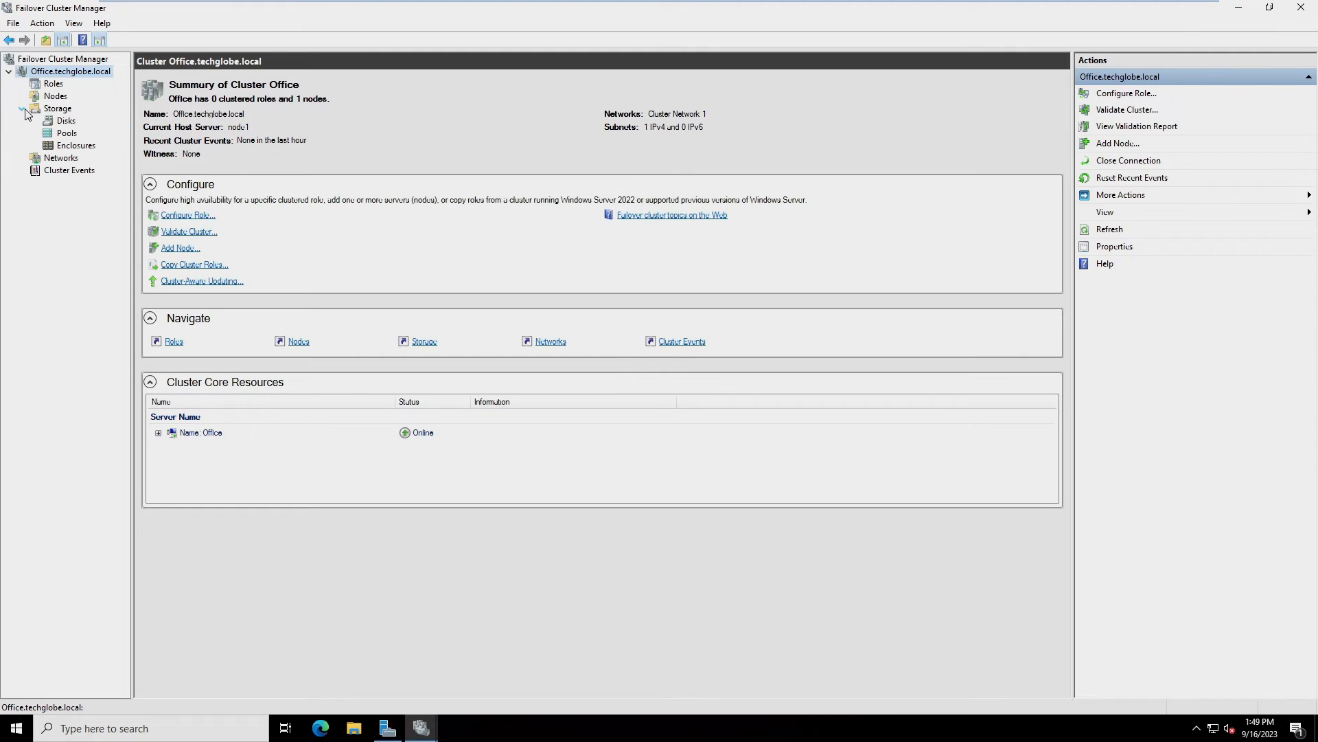
left_click(59, 122)
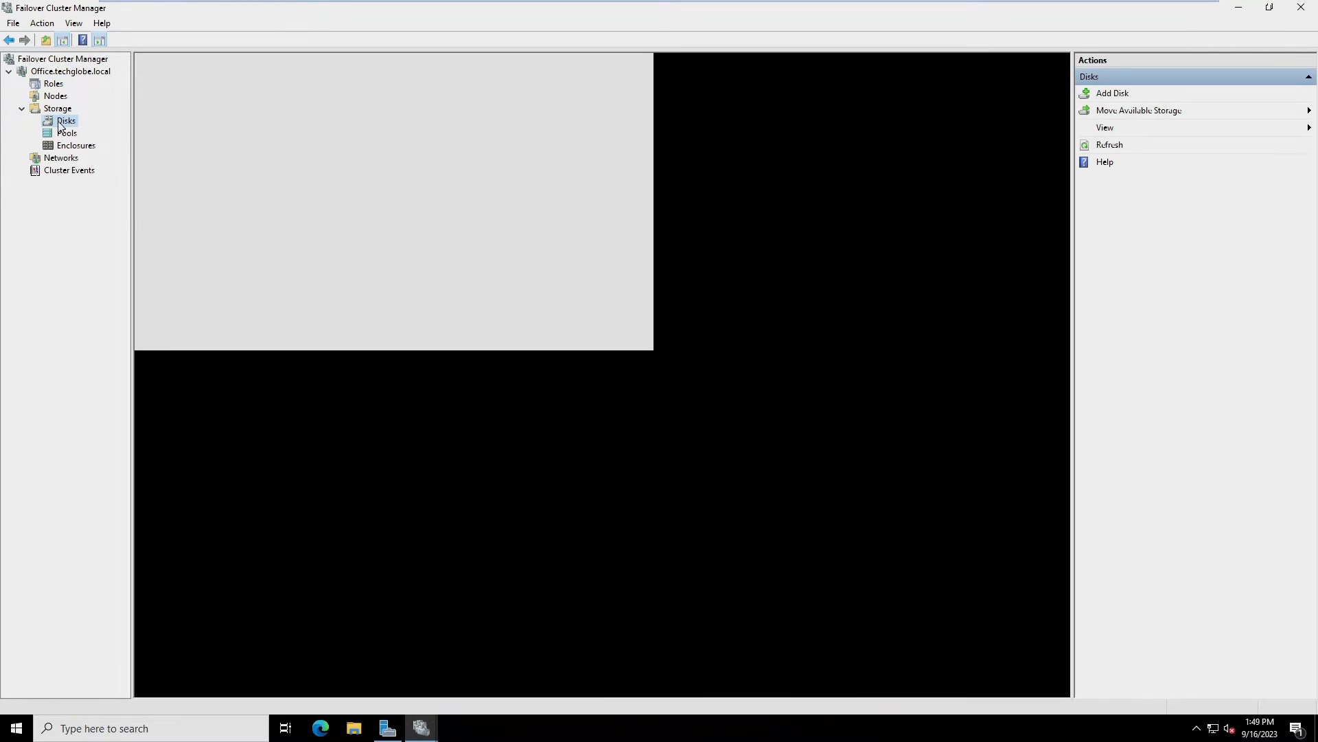
right_click(58, 121)
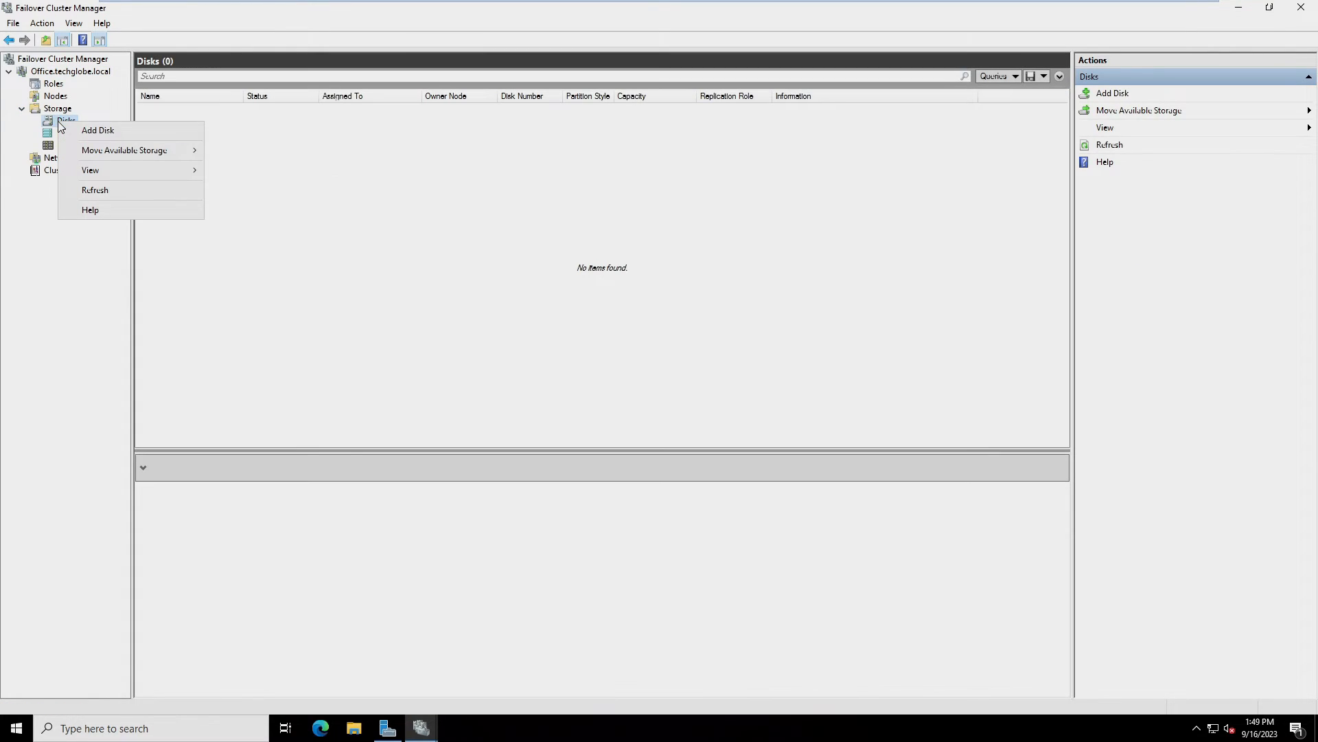
left_click(97, 130)
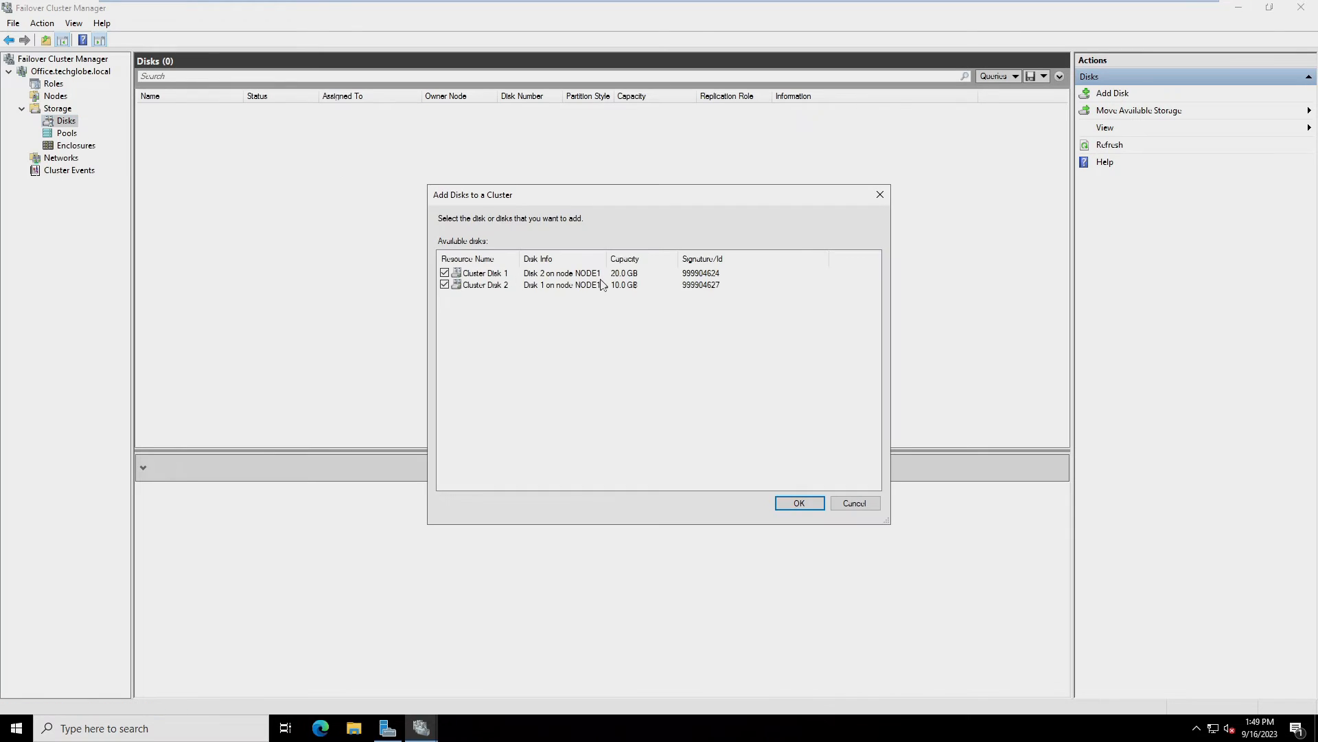
left_click_drag(608, 259, 644, 259)
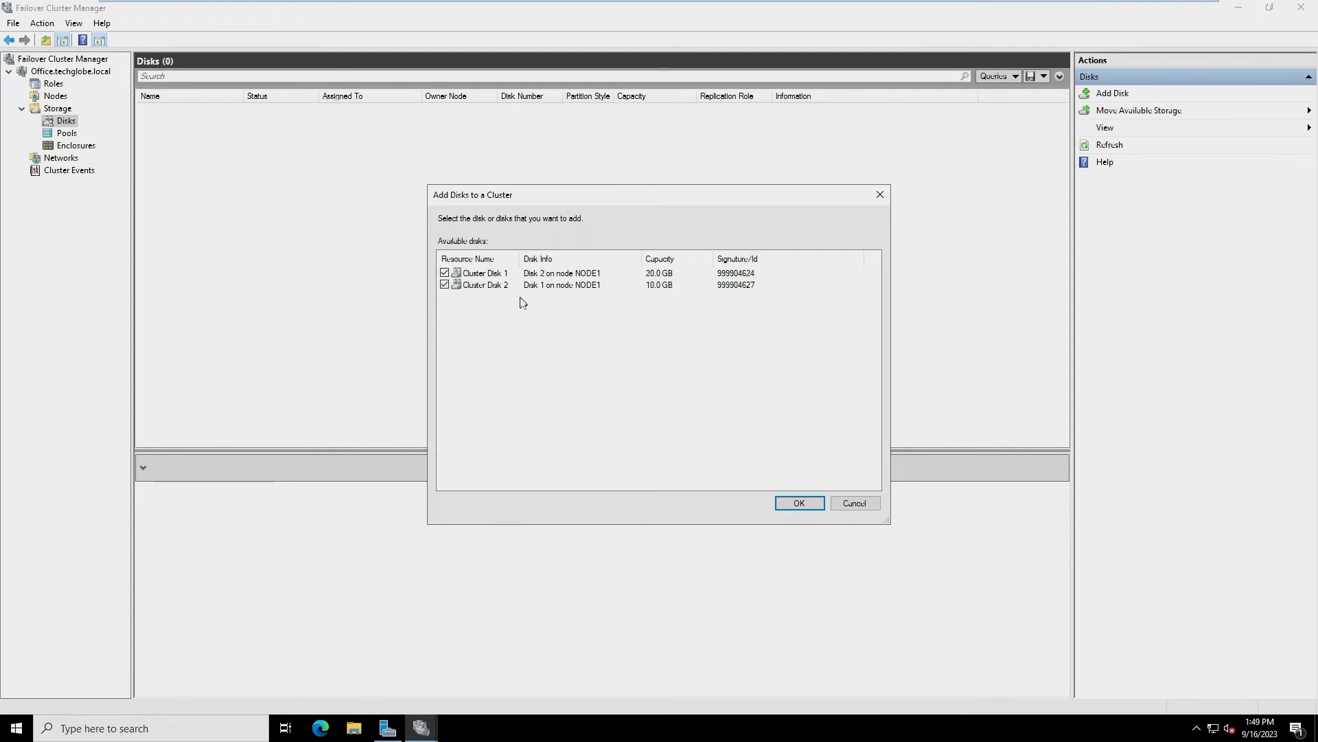
left_click(800, 503)
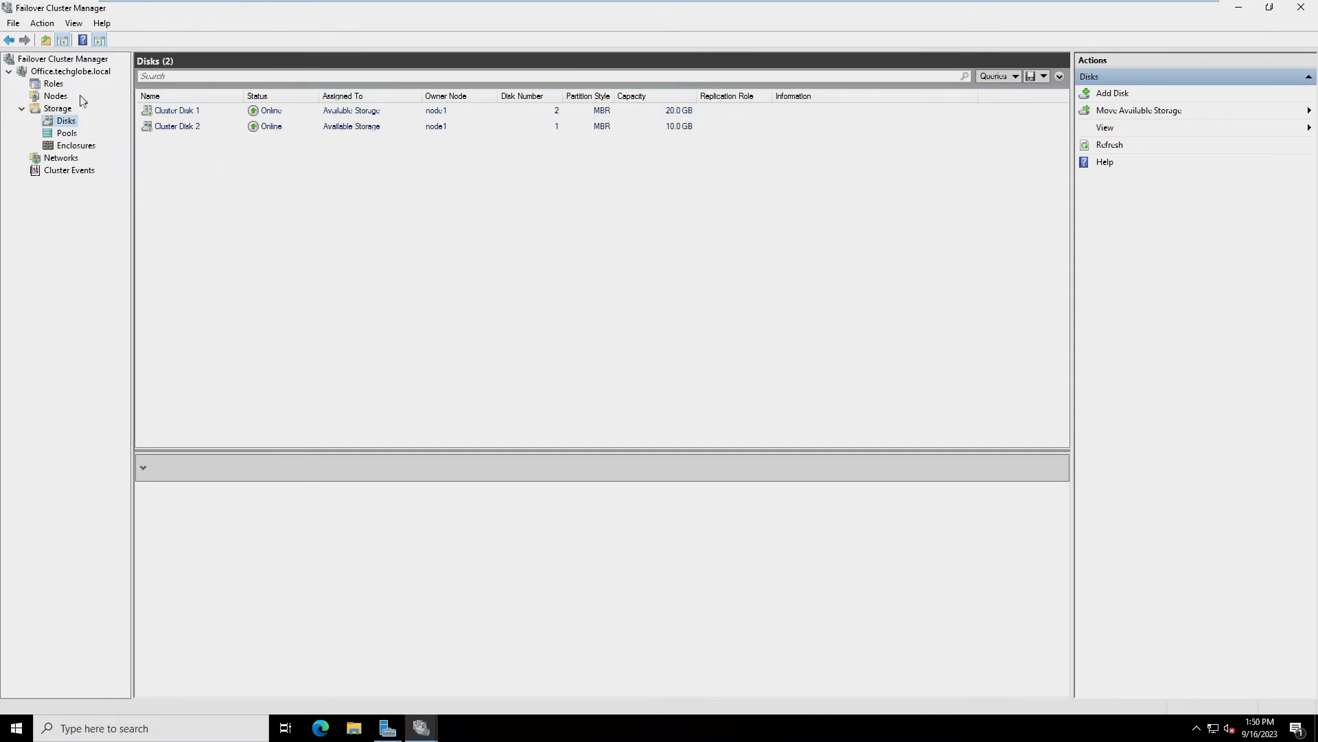
left_click(50, 97)
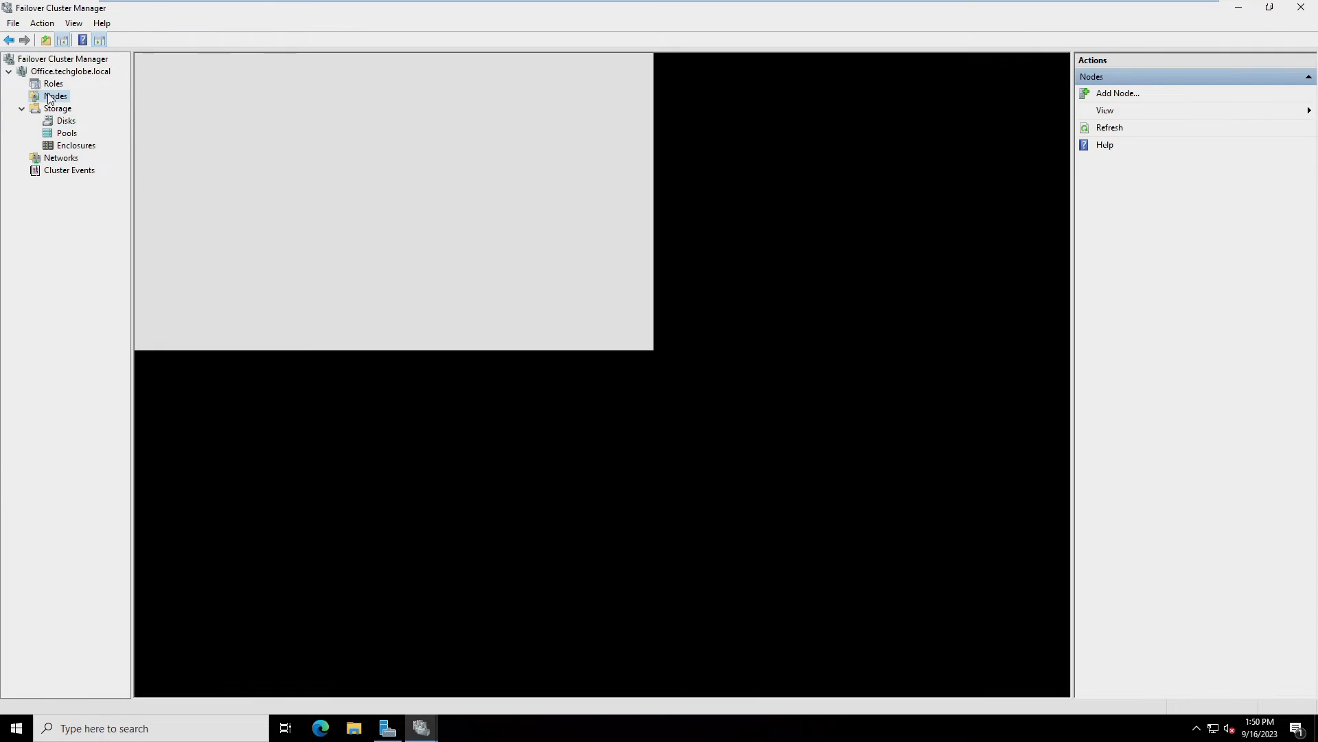
Add node2 to the Office cluster through the Add Node wizard
right_click(50, 96)
left_click(97, 103)
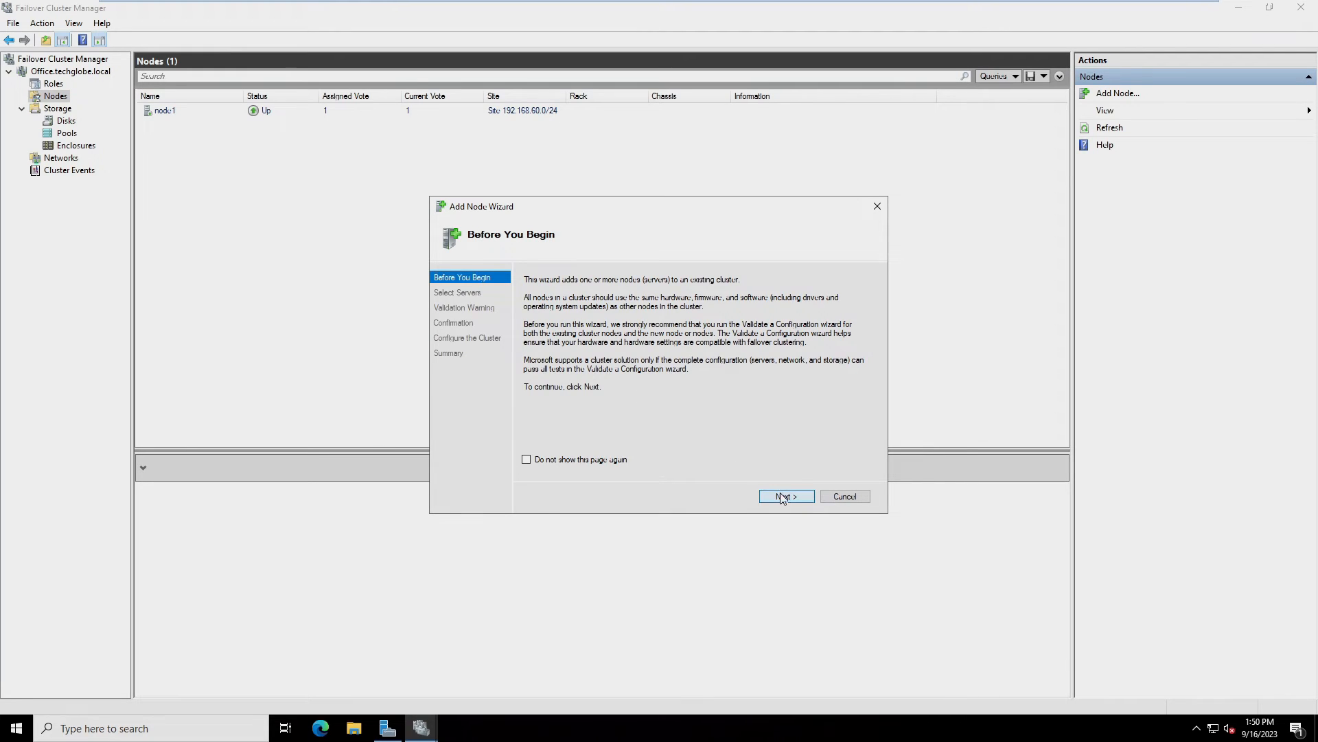
left_click(783, 497)
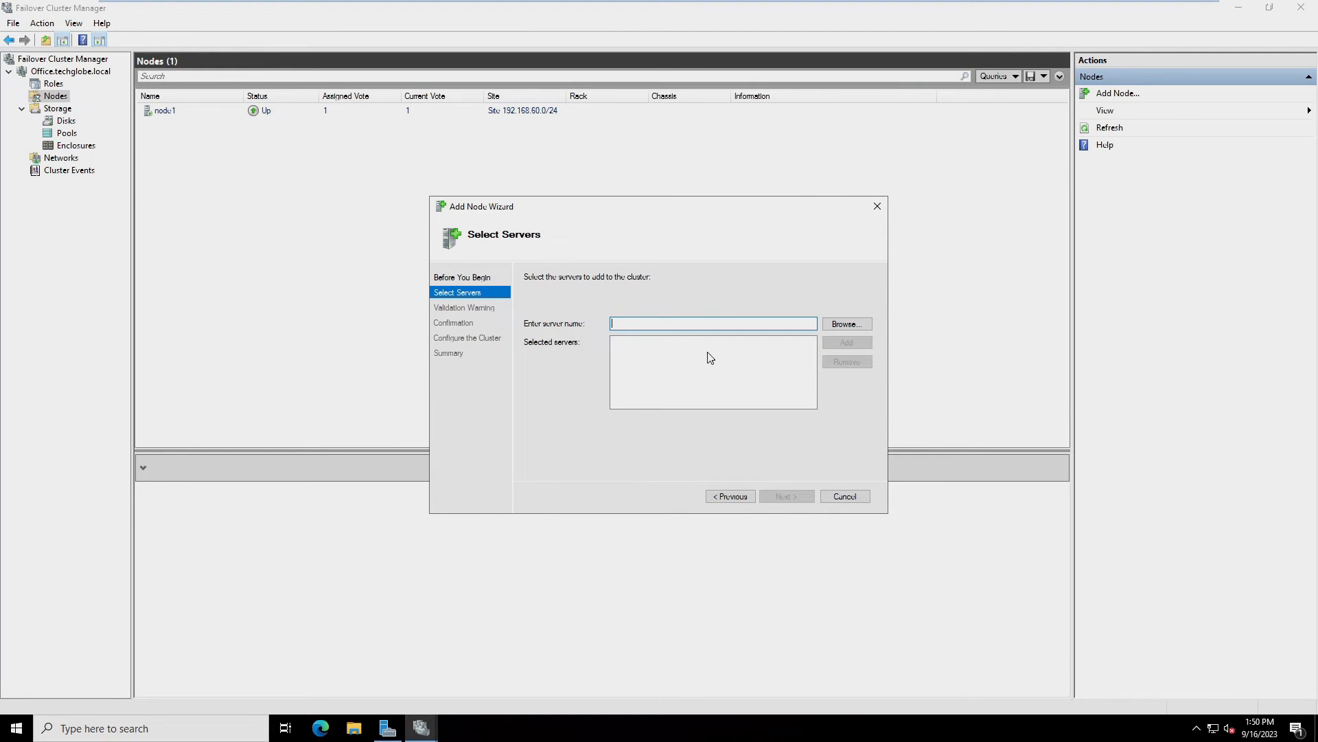
type("node2")
left_click(837, 343)
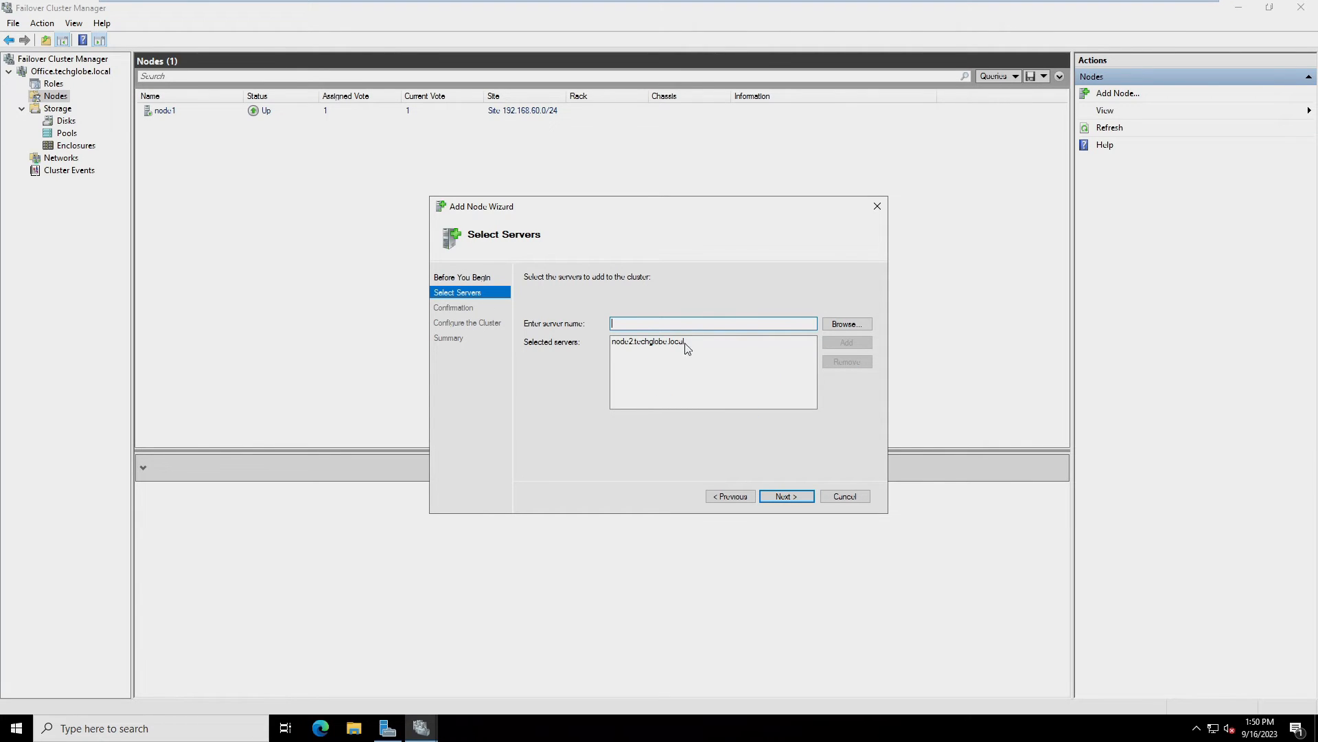
left_click(785, 494)
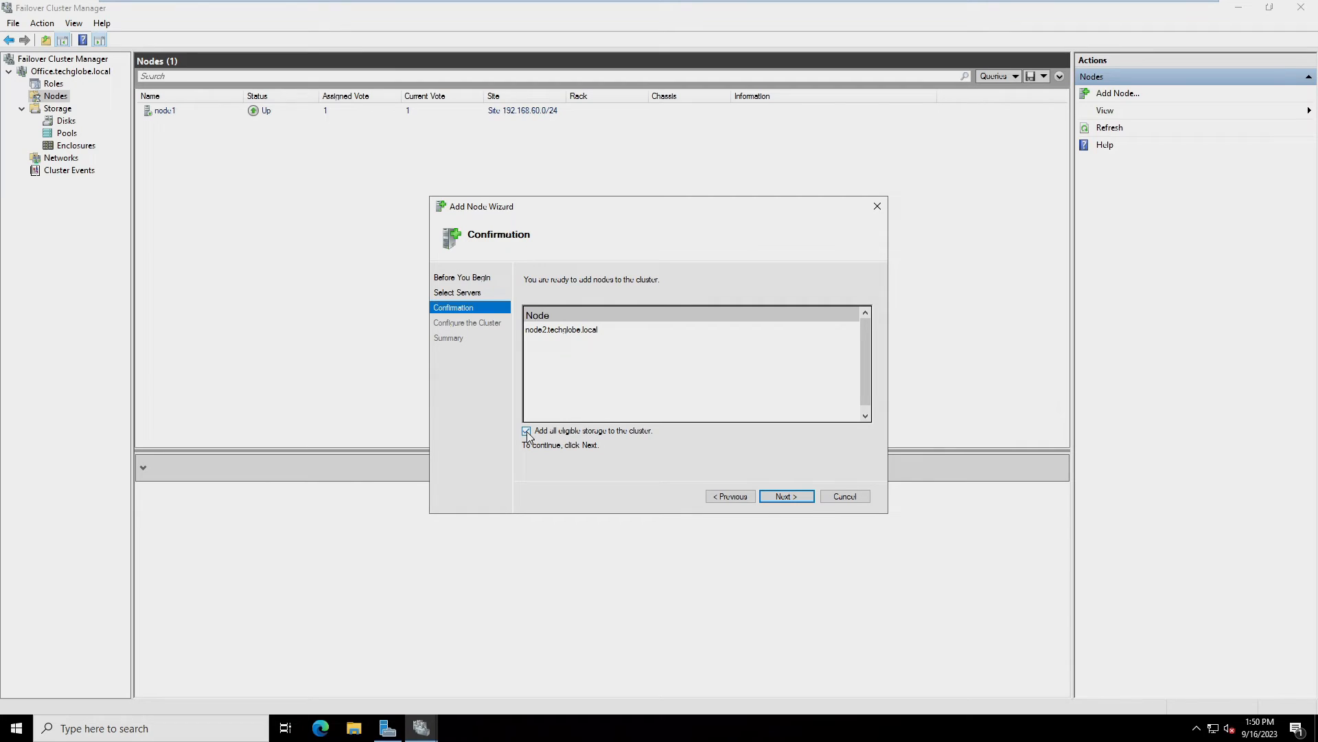
left_click(786, 496)
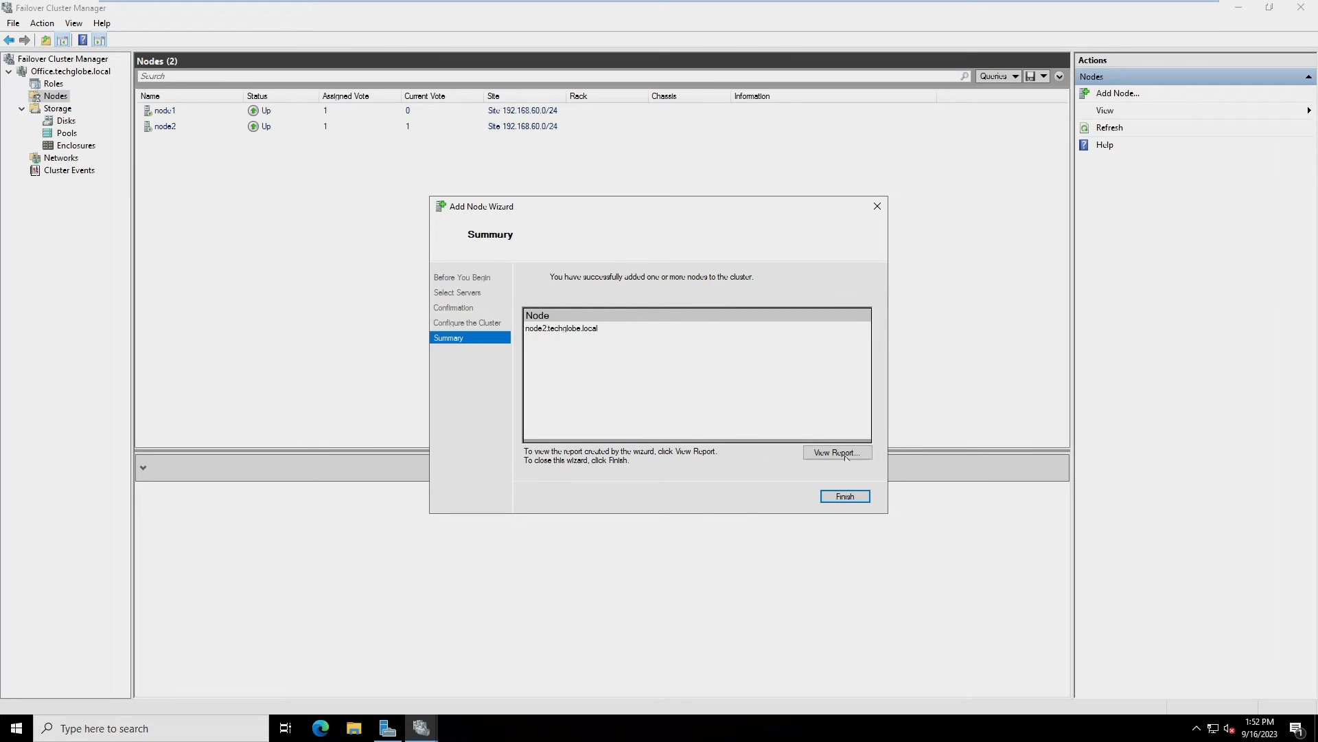
left_click(846, 497)
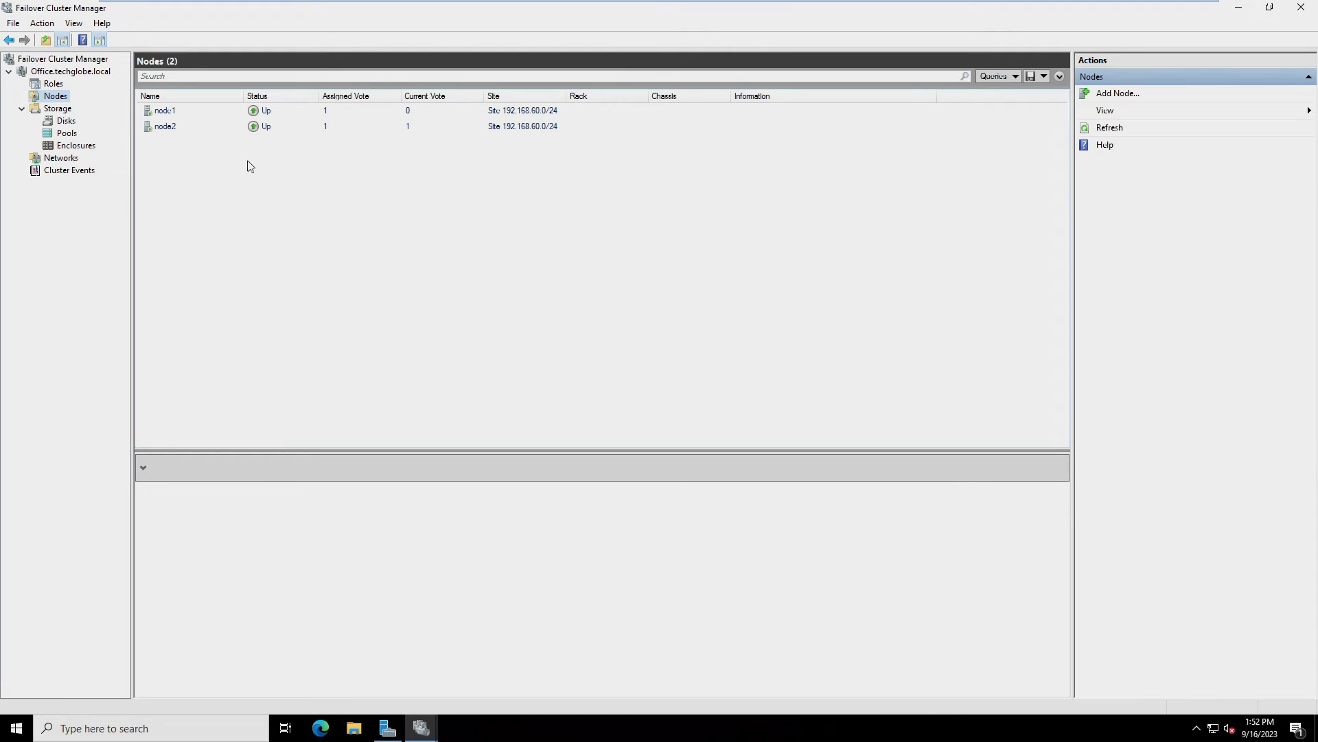
Check that node1 and node2 are both Up, then start configuring a new clustered role
left_click(194, 114)
left_click(190, 127)
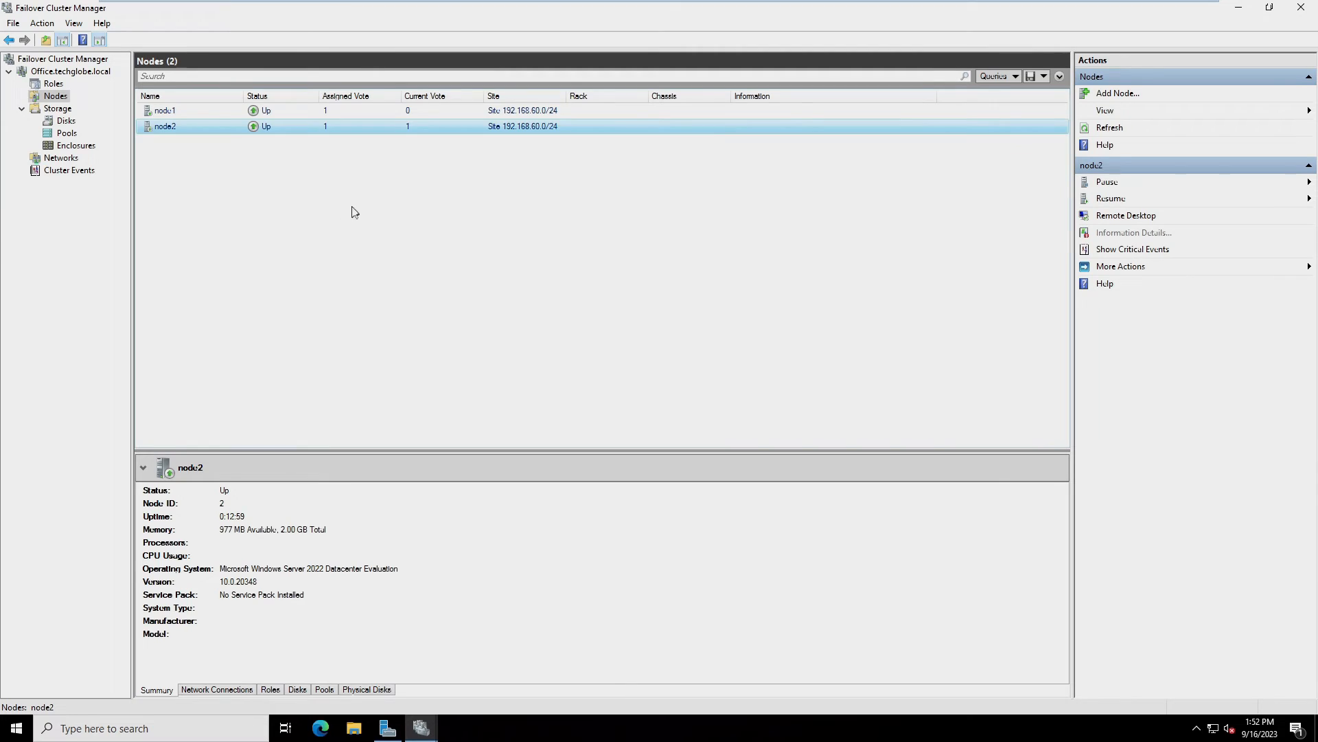
right_click(53, 85)
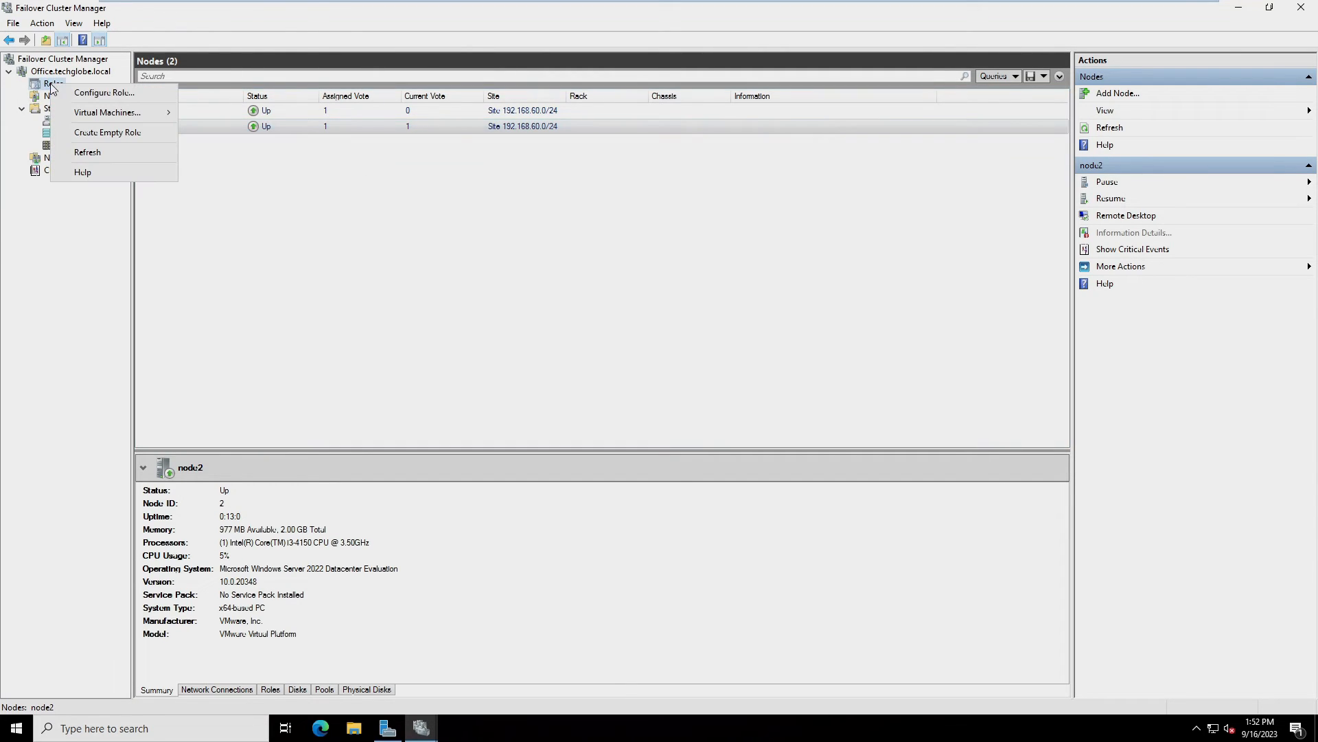
left_click(106, 99)
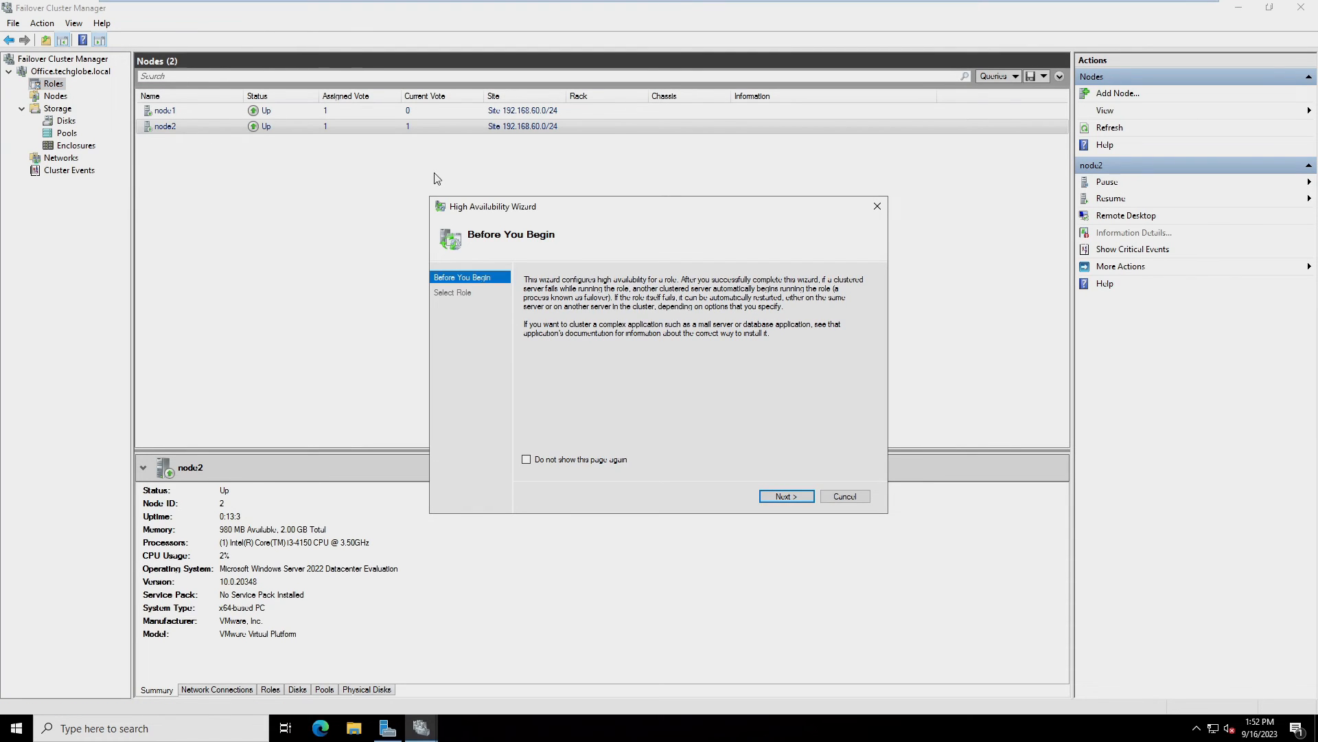
left_click(783, 497)
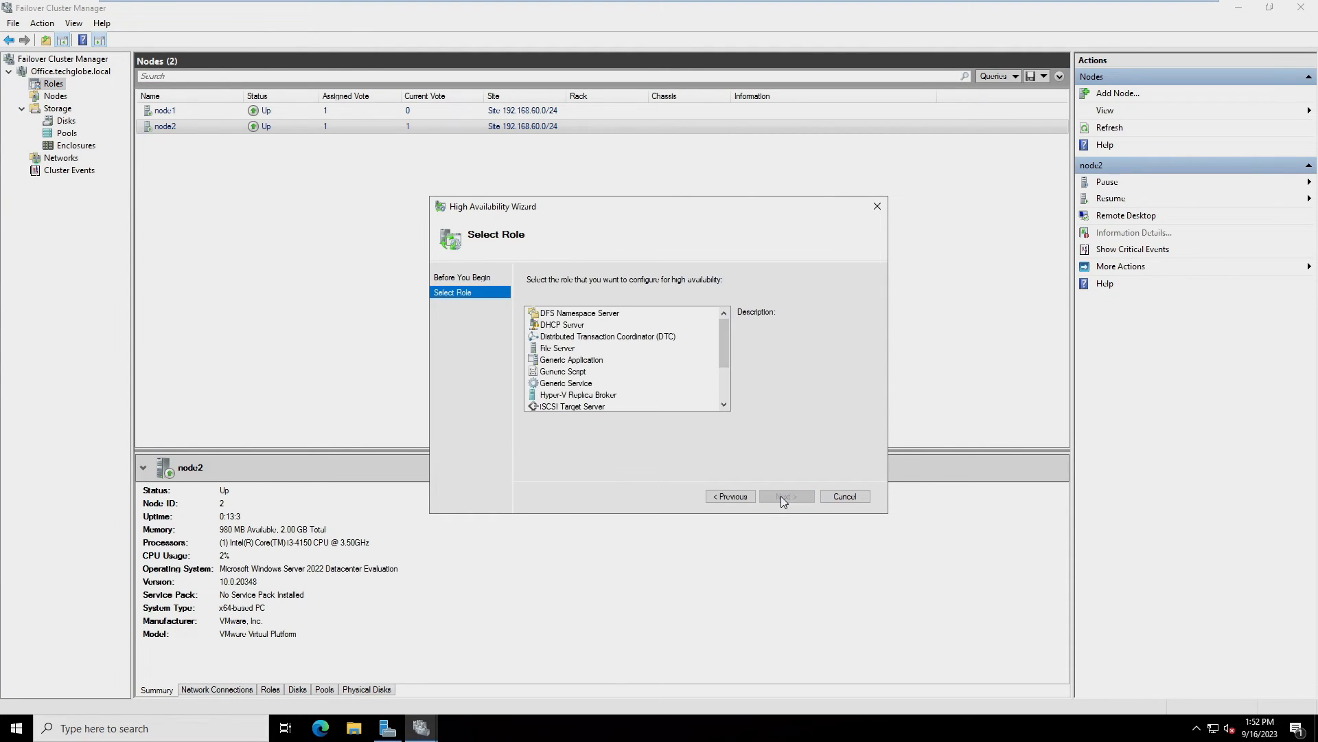
left_click(545, 347)
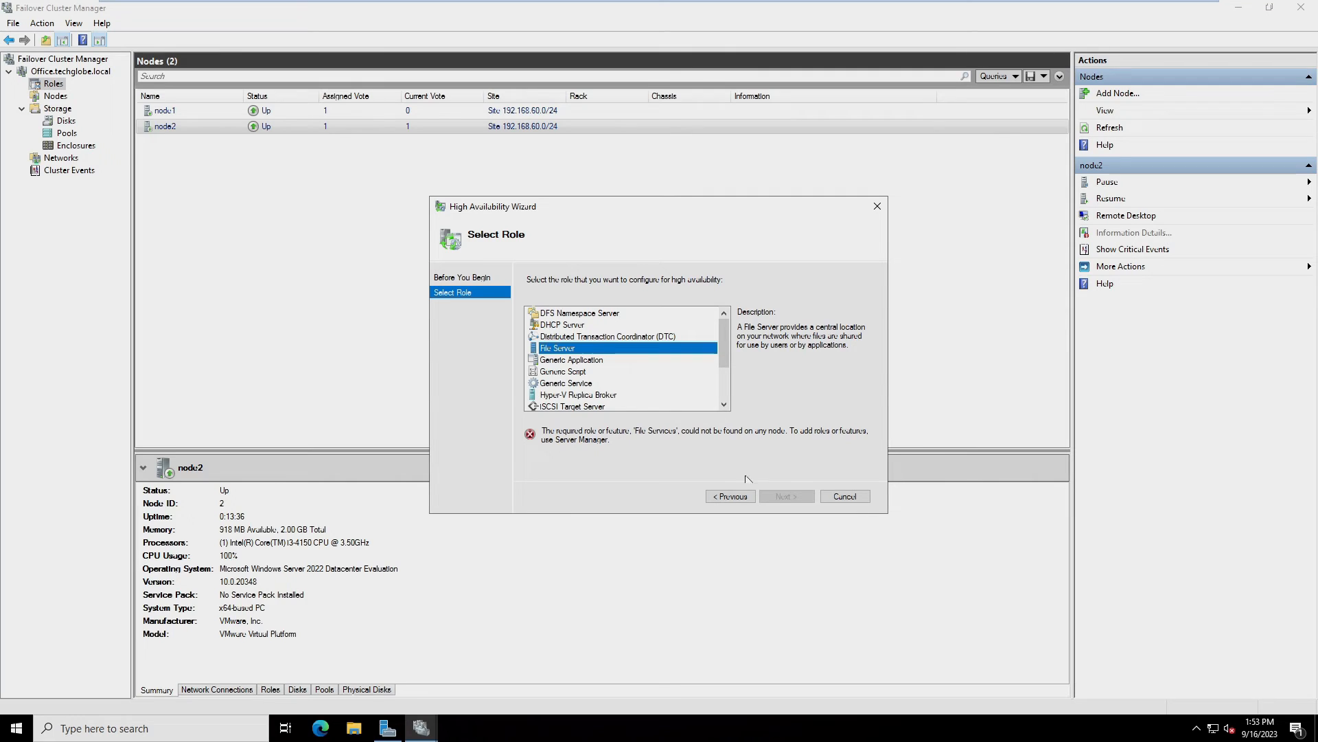
left_click(856, 500)
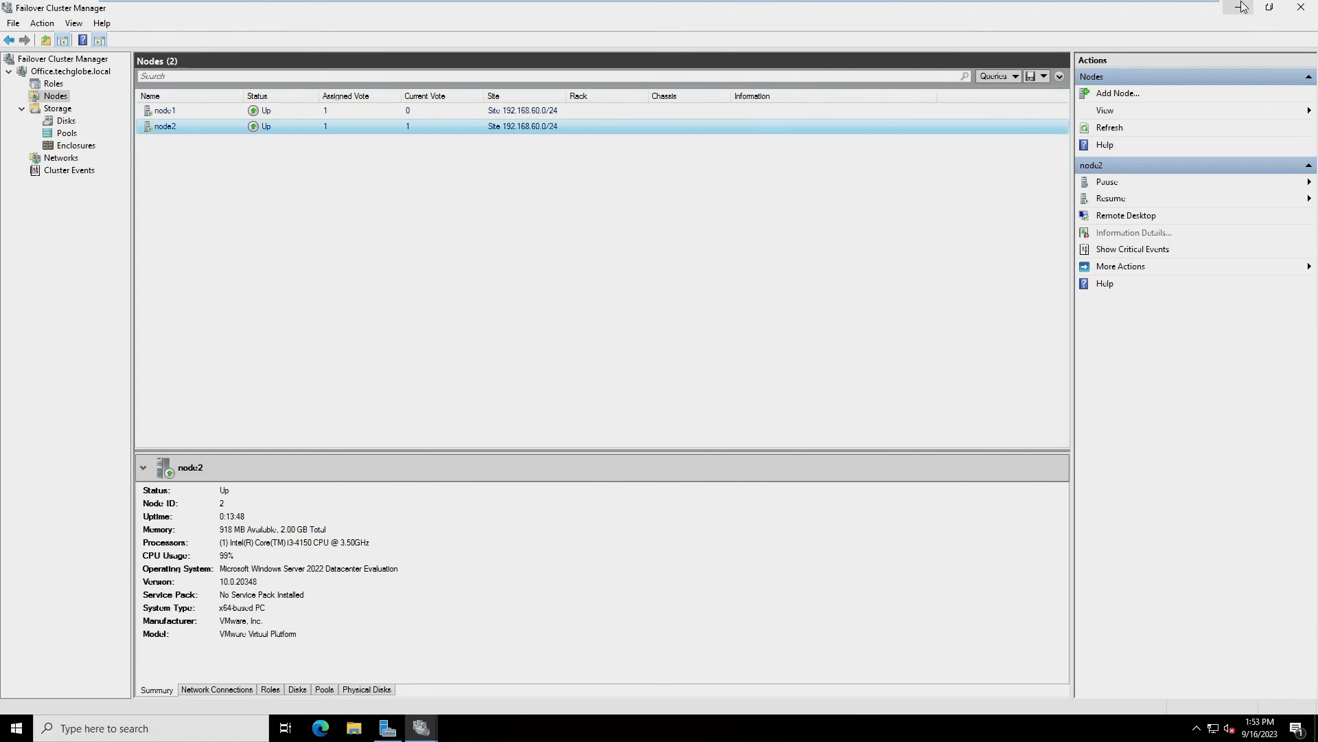
Start Add Roles and Features on node1 with role-based installation and node1 as the destination
left_click(1238, 8)
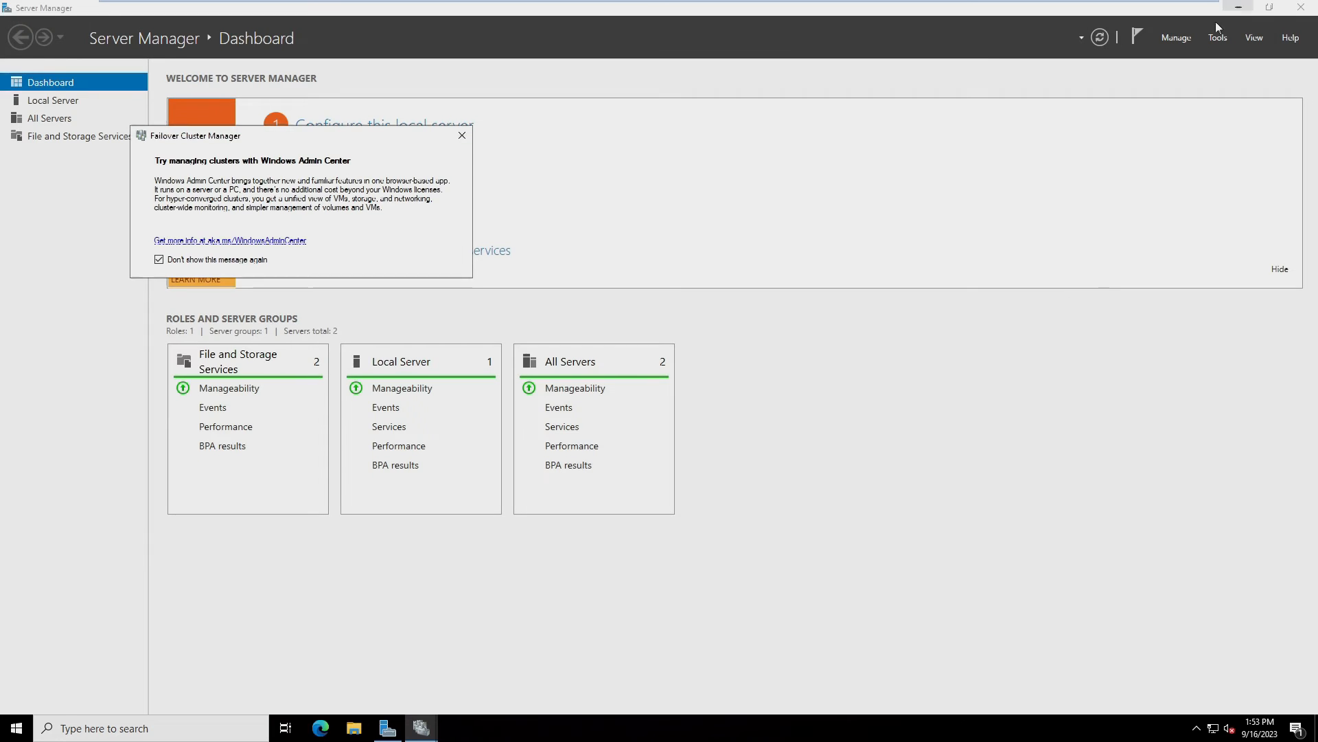
left_click(383, 730)
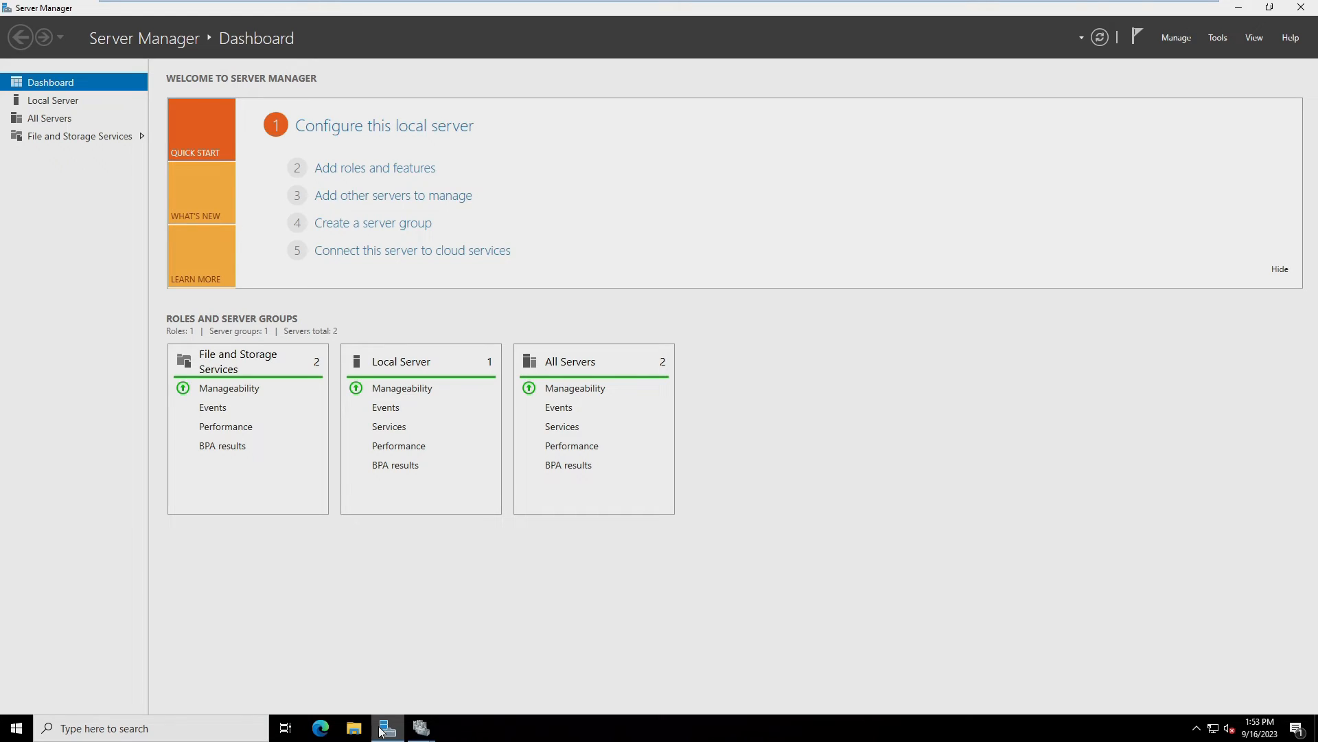
left_click(350, 171)
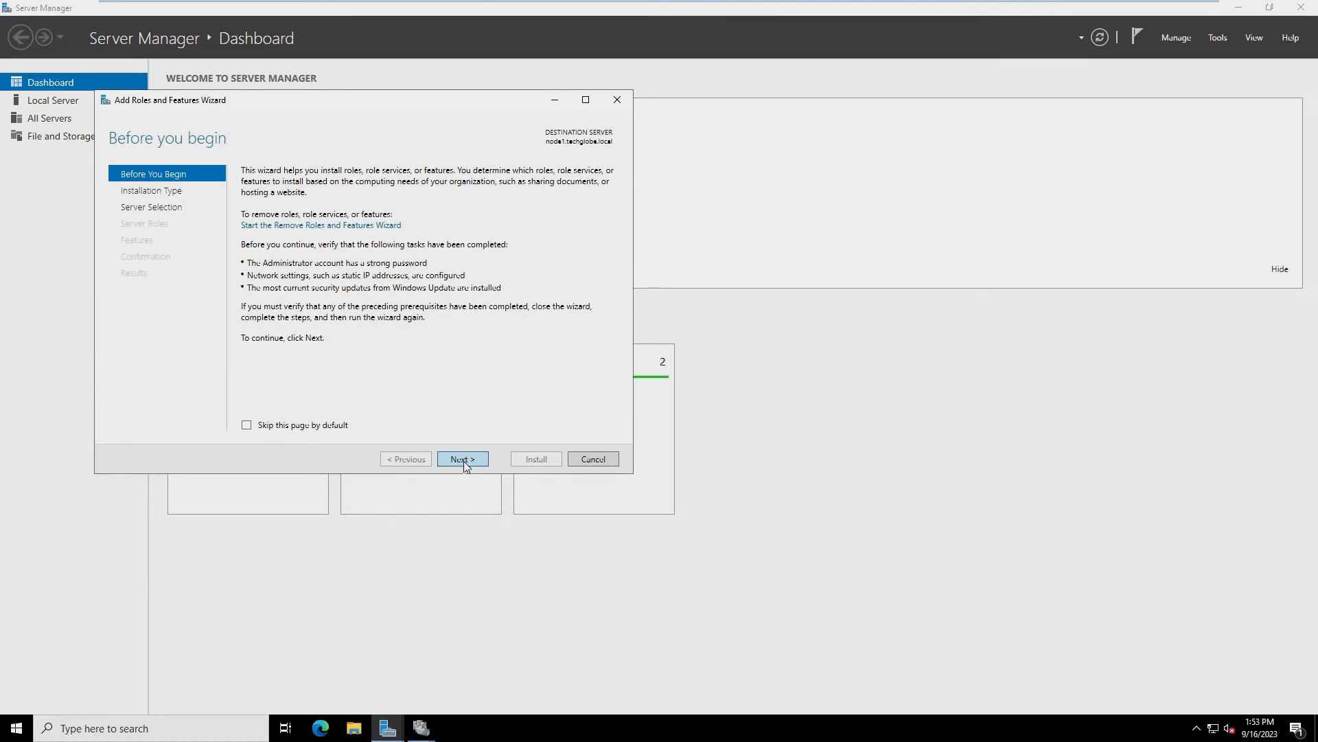
left_click(463, 460)
left_click(463, 460)
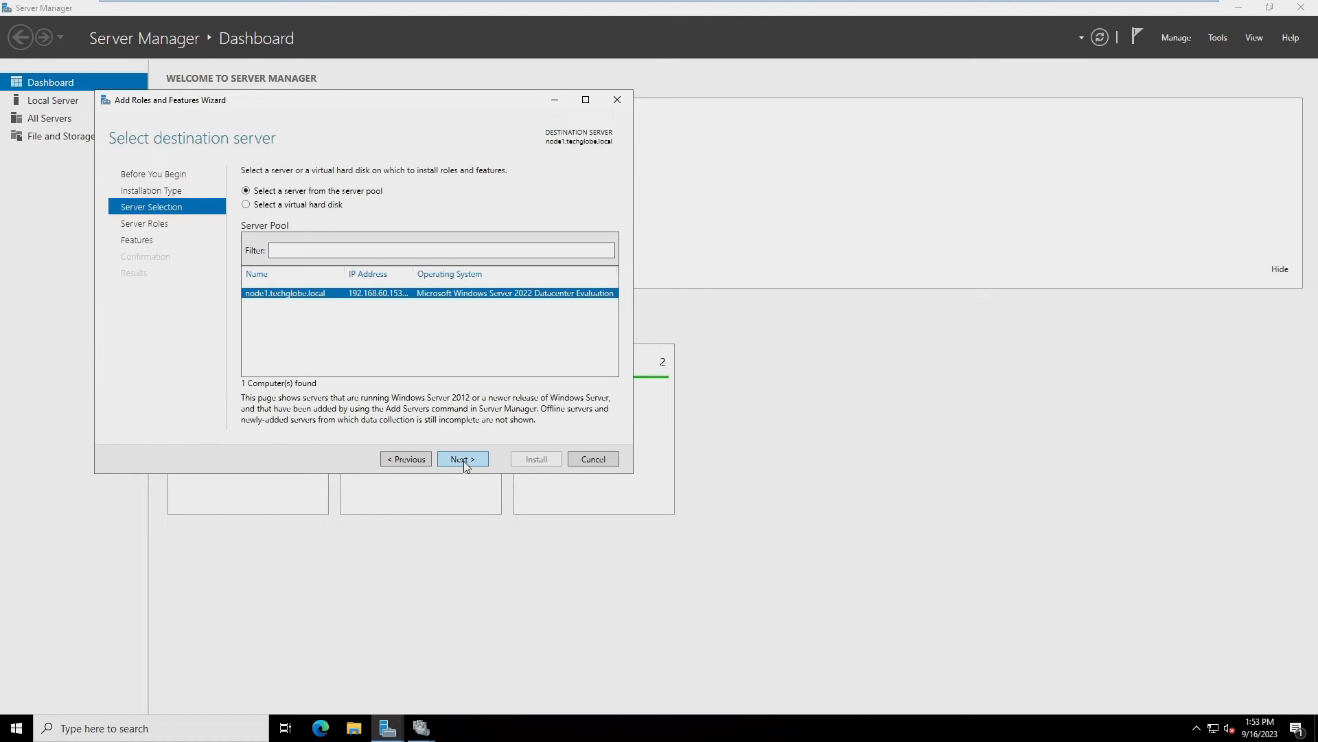
left_click(464, 460)
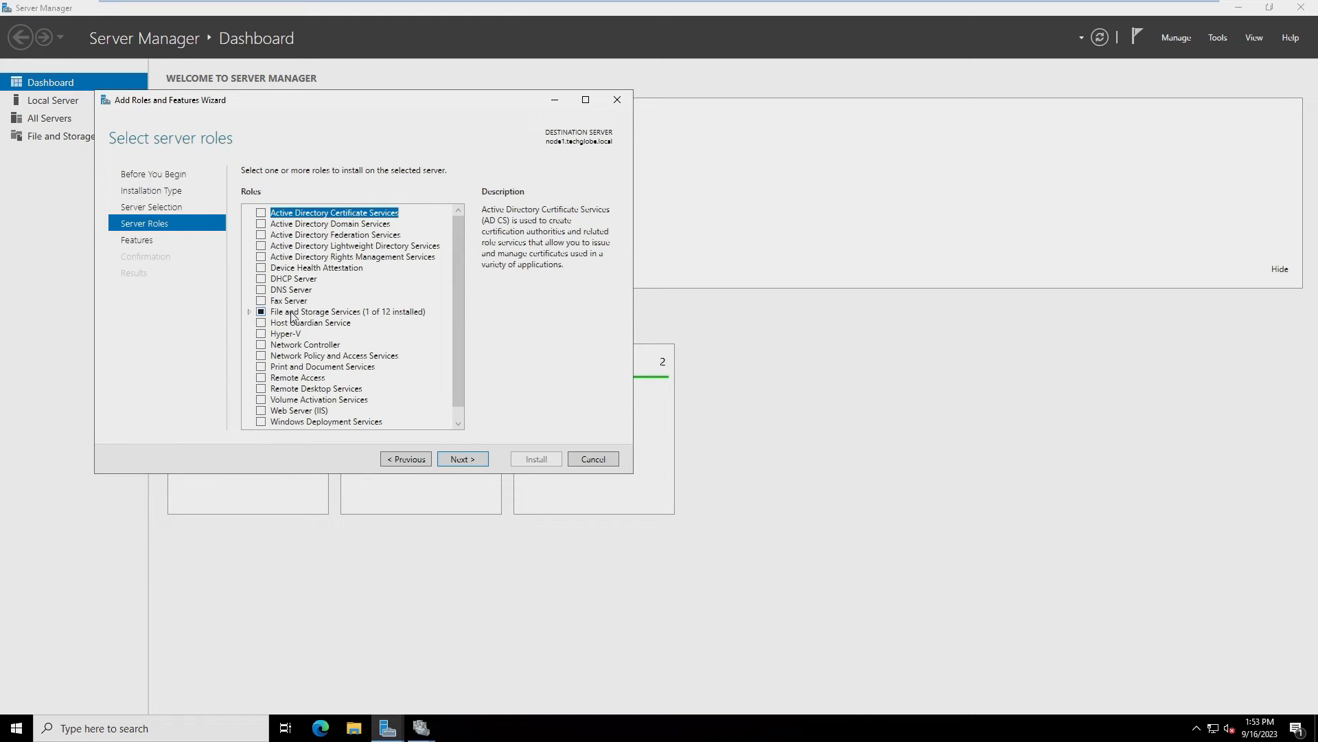
Install the File Server role with automatic restart allowed, then switch to NODE2
left_click(250, 312)
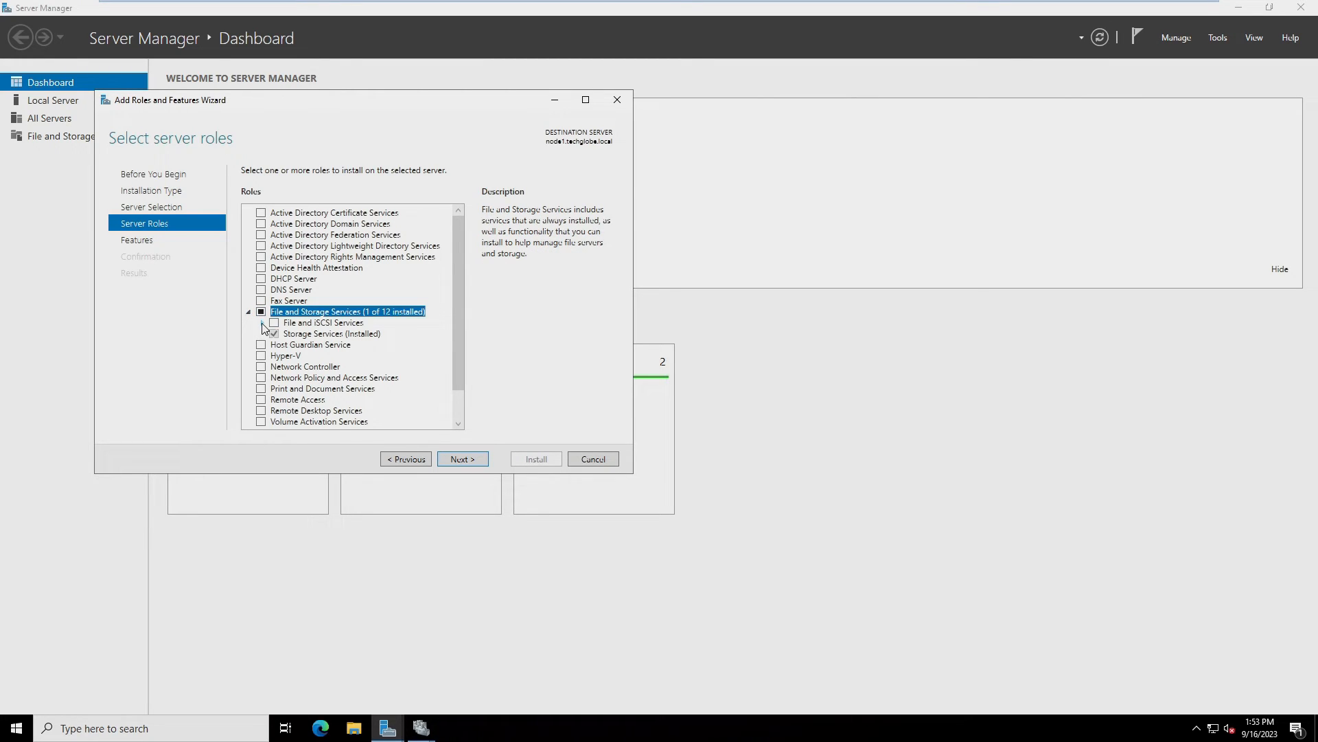
left_click(262, 323)
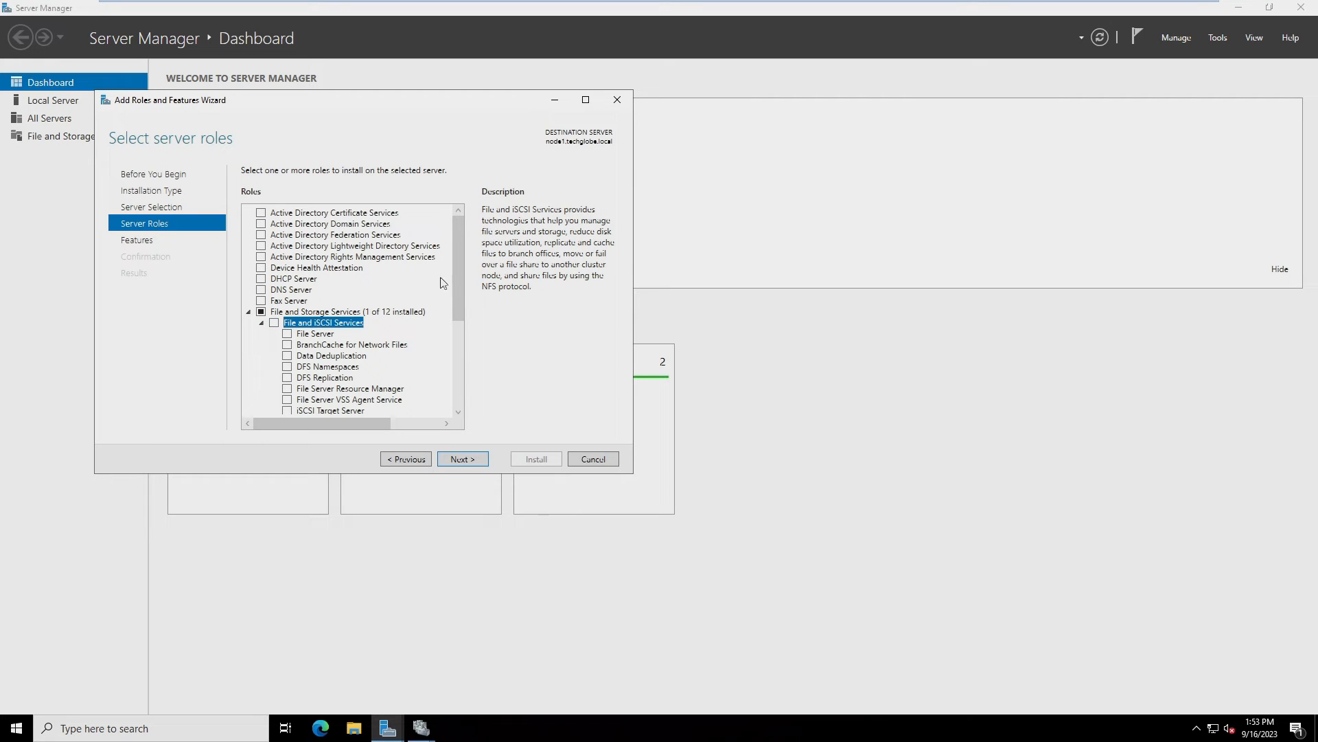
scroll(456, 281, "down", 1)
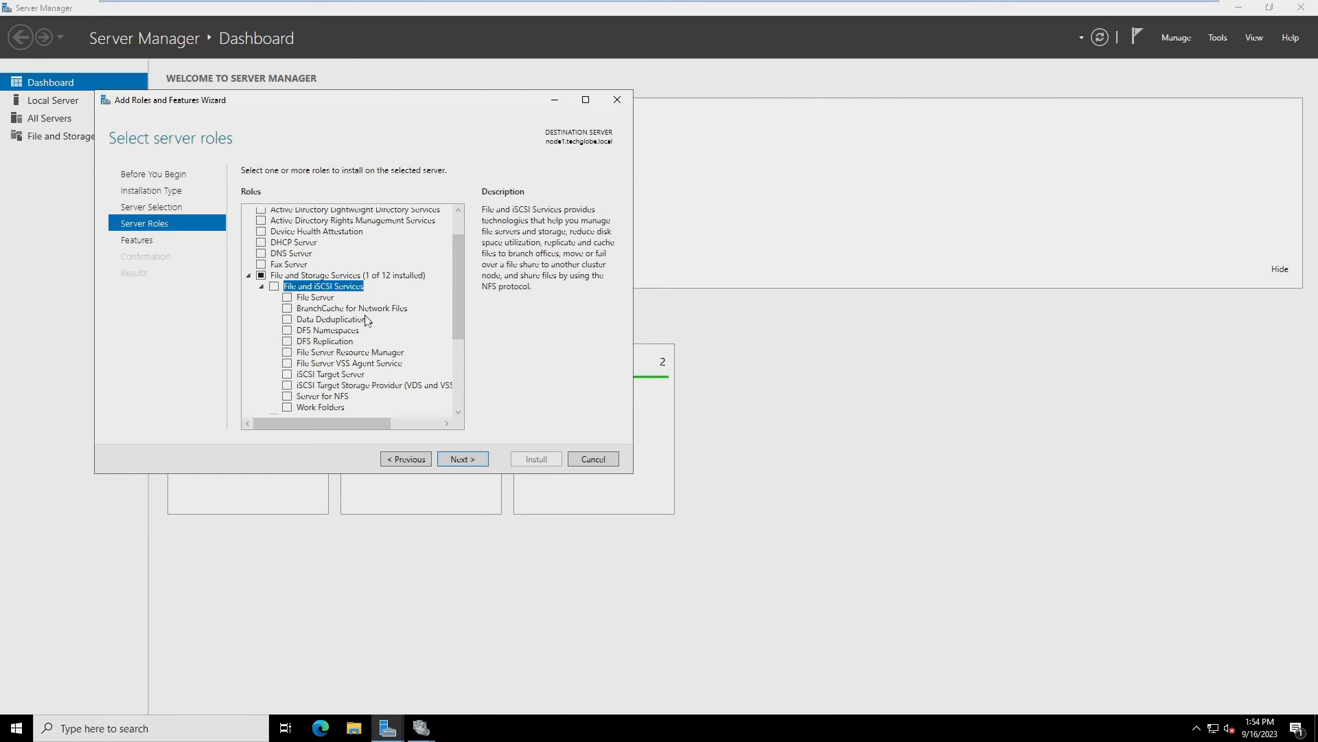
left_click(287, 298)
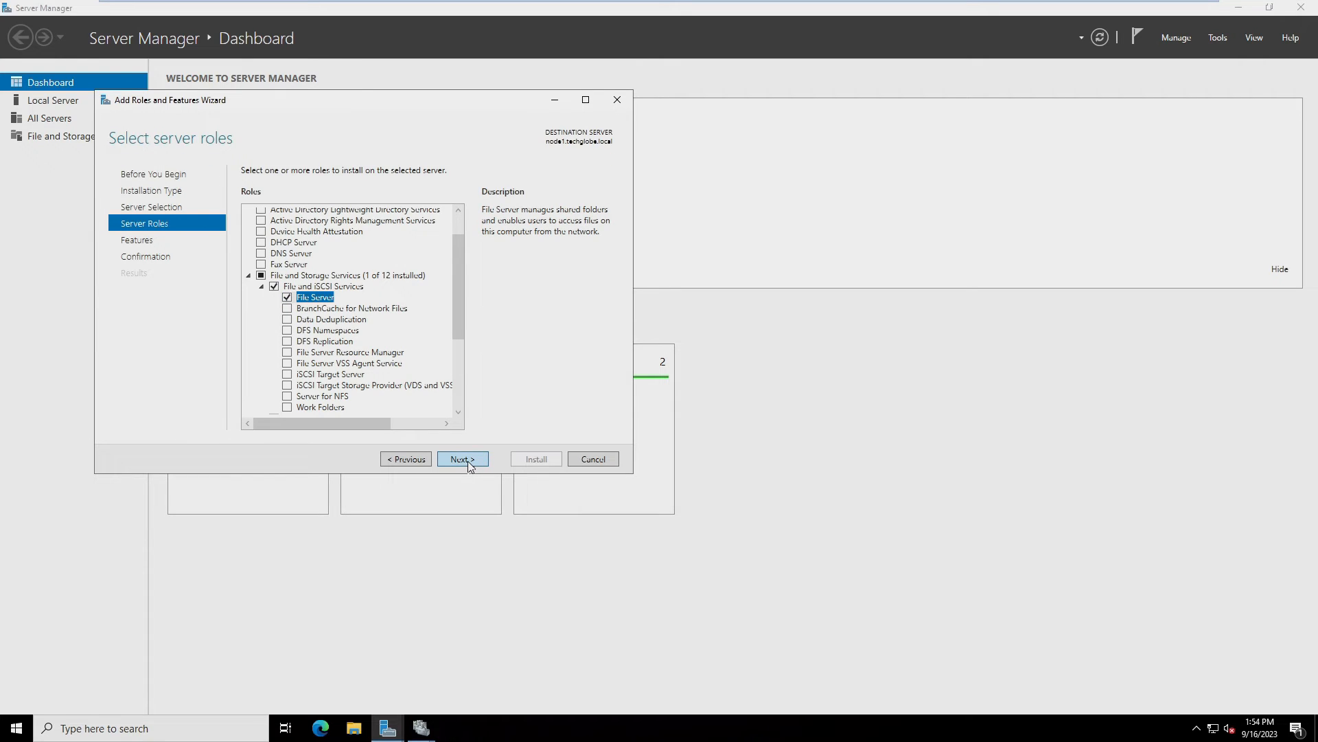
left_click(463, 459)
left_click(468, 460)
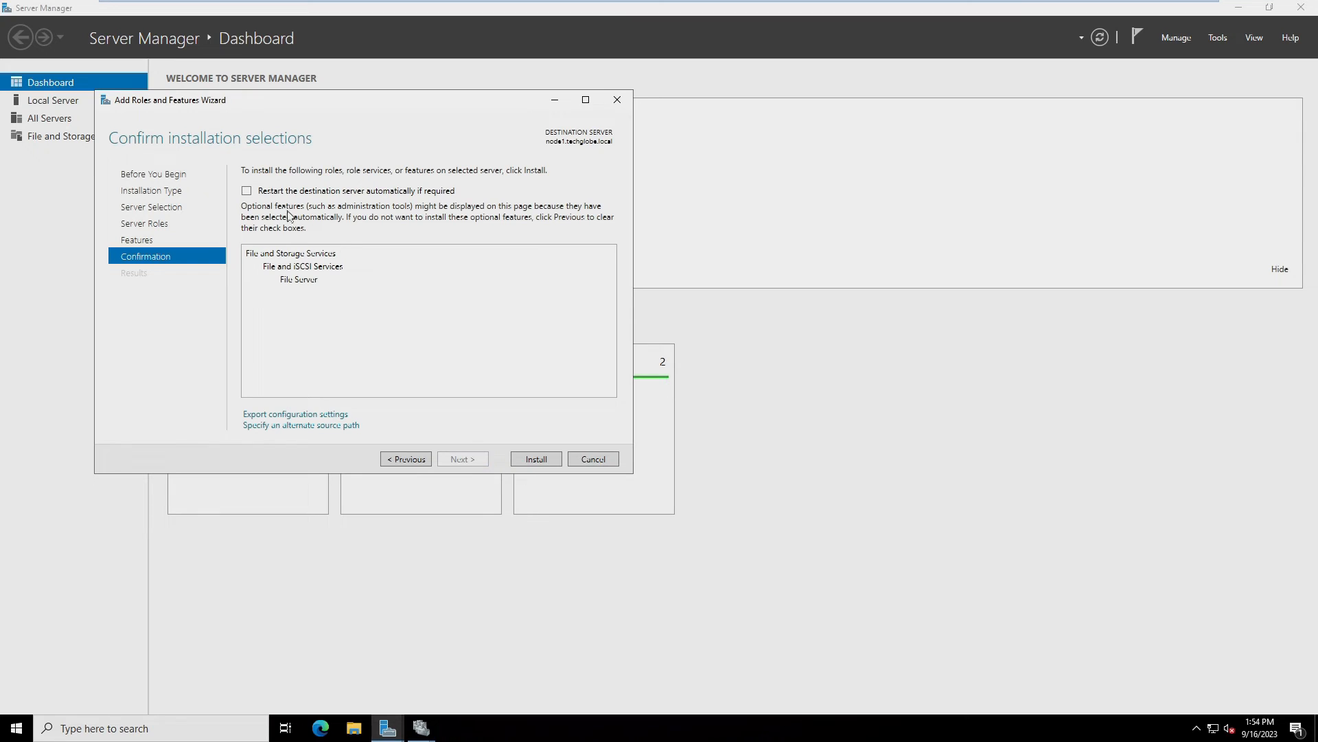
left_click(247, 190)
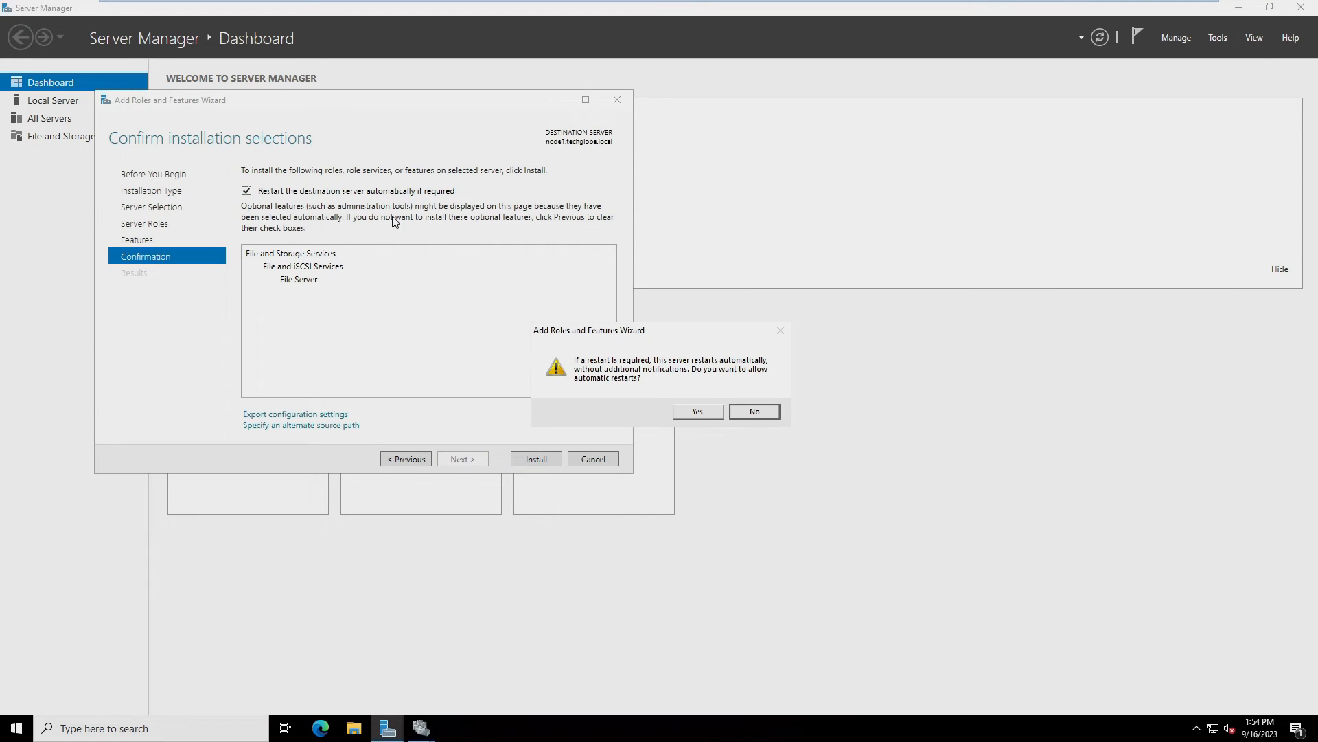
left_click(701, 414)
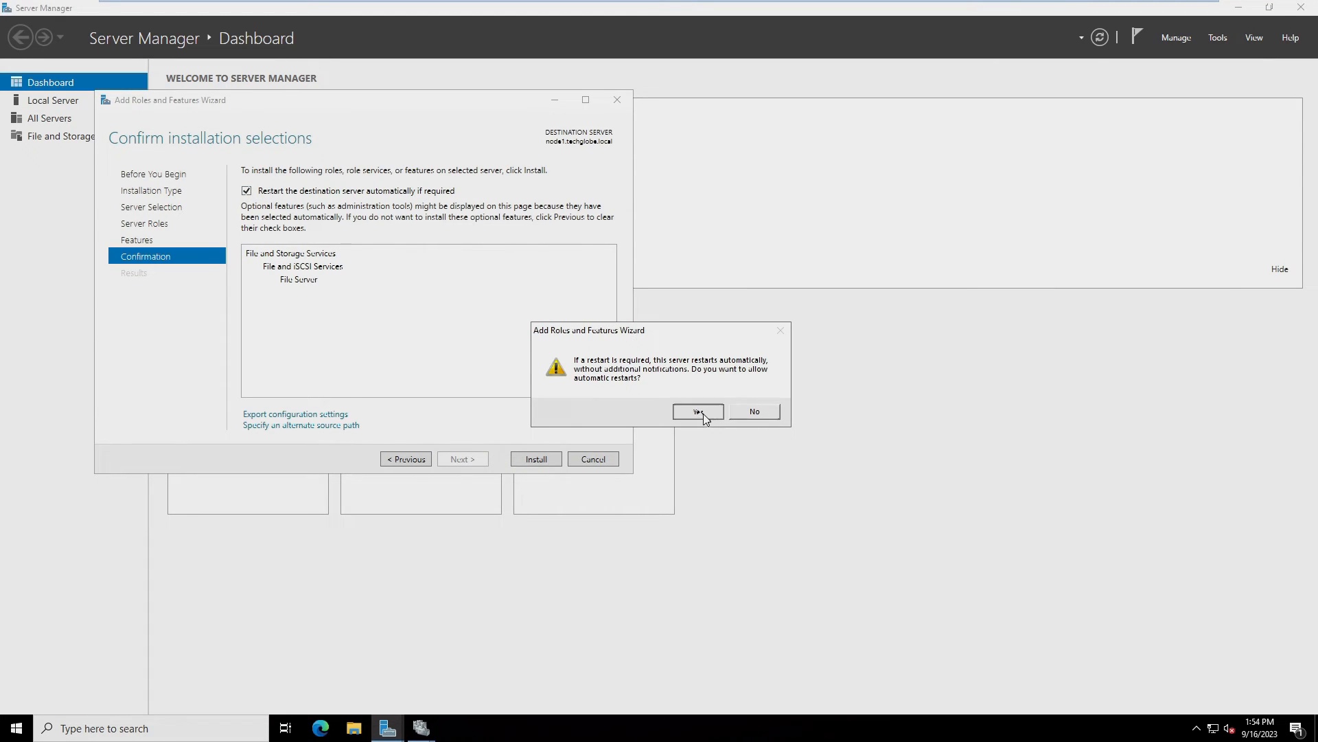
left_click(537, 459)
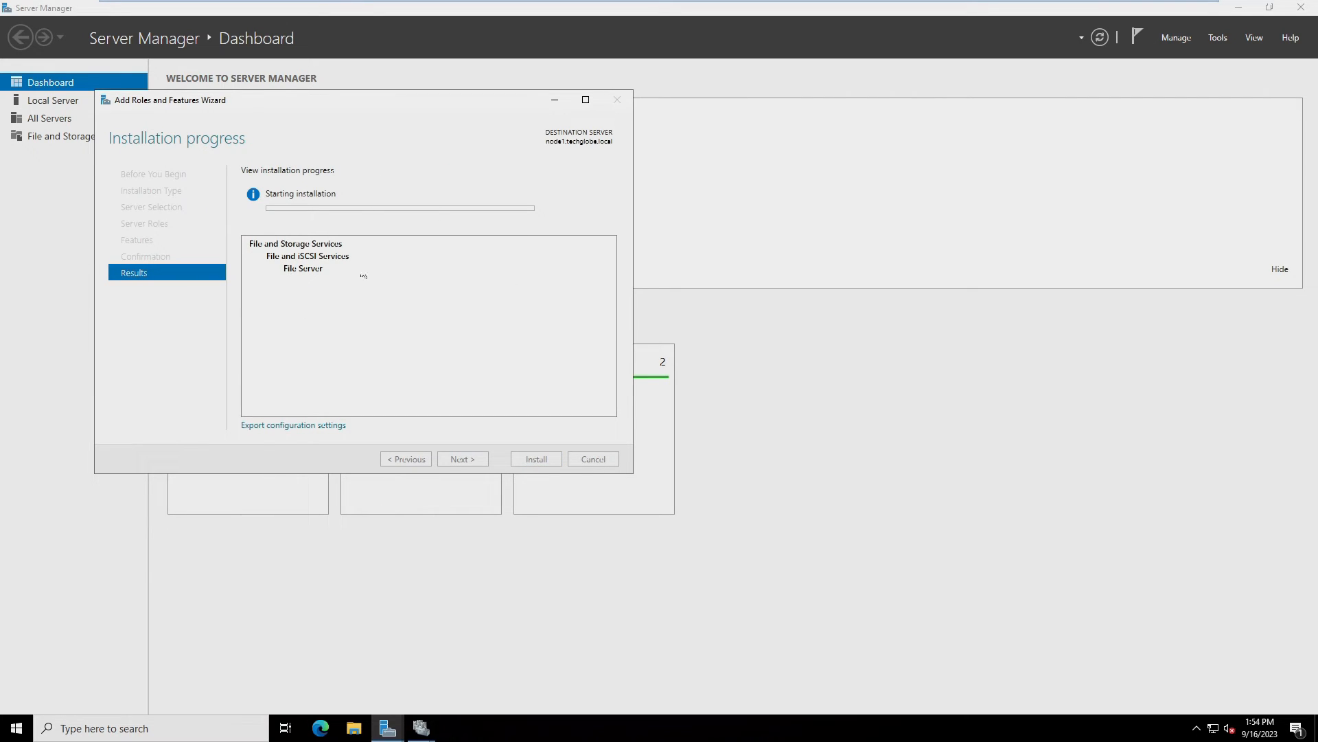
mouse_move(363, 3)
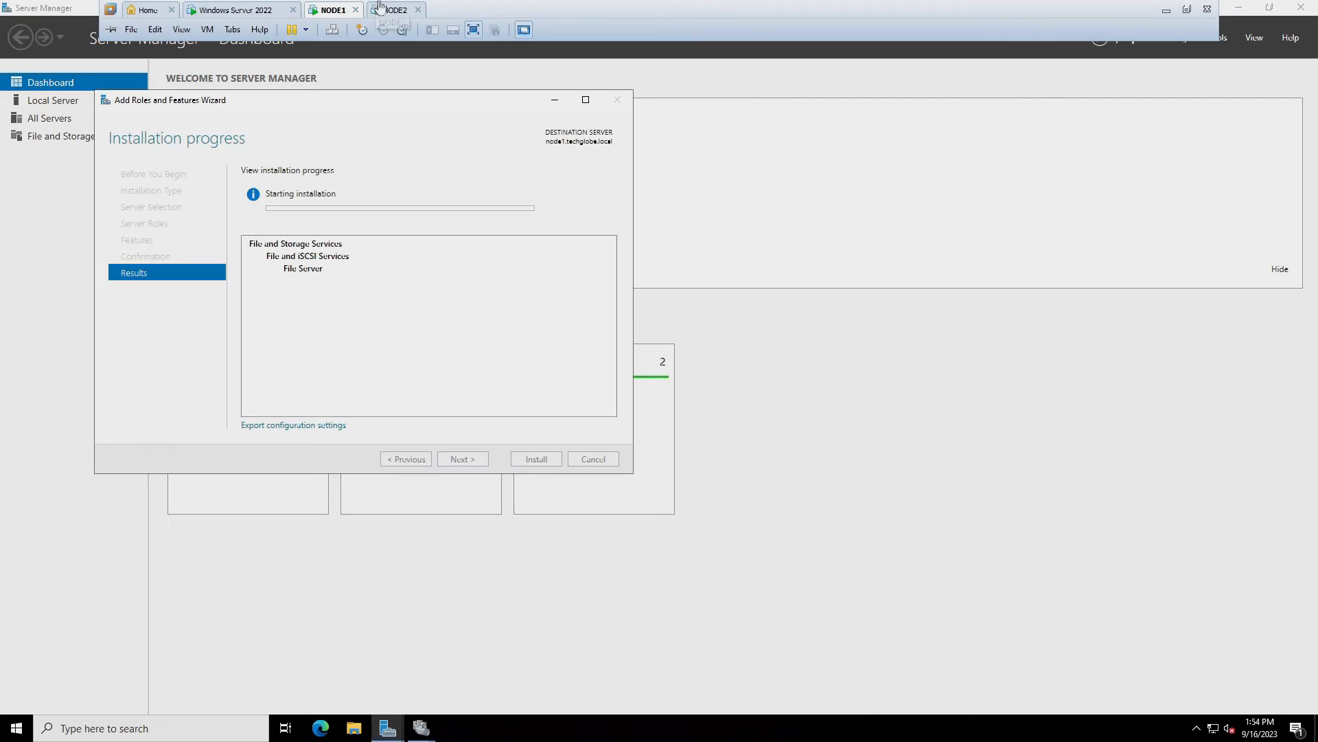
left_click(385, 8)
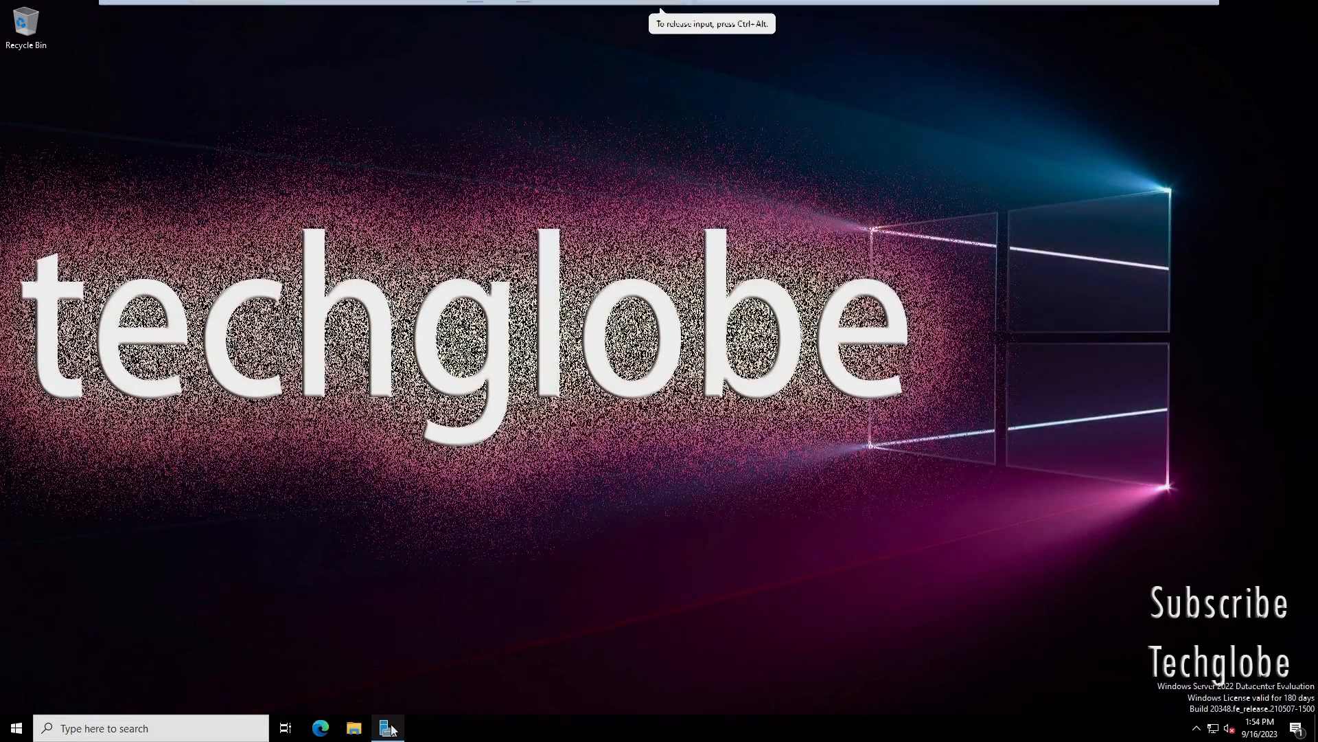
On node2, start Add Roles and Features and select File Server under File and iSCSI Services
left_click(388, 728)
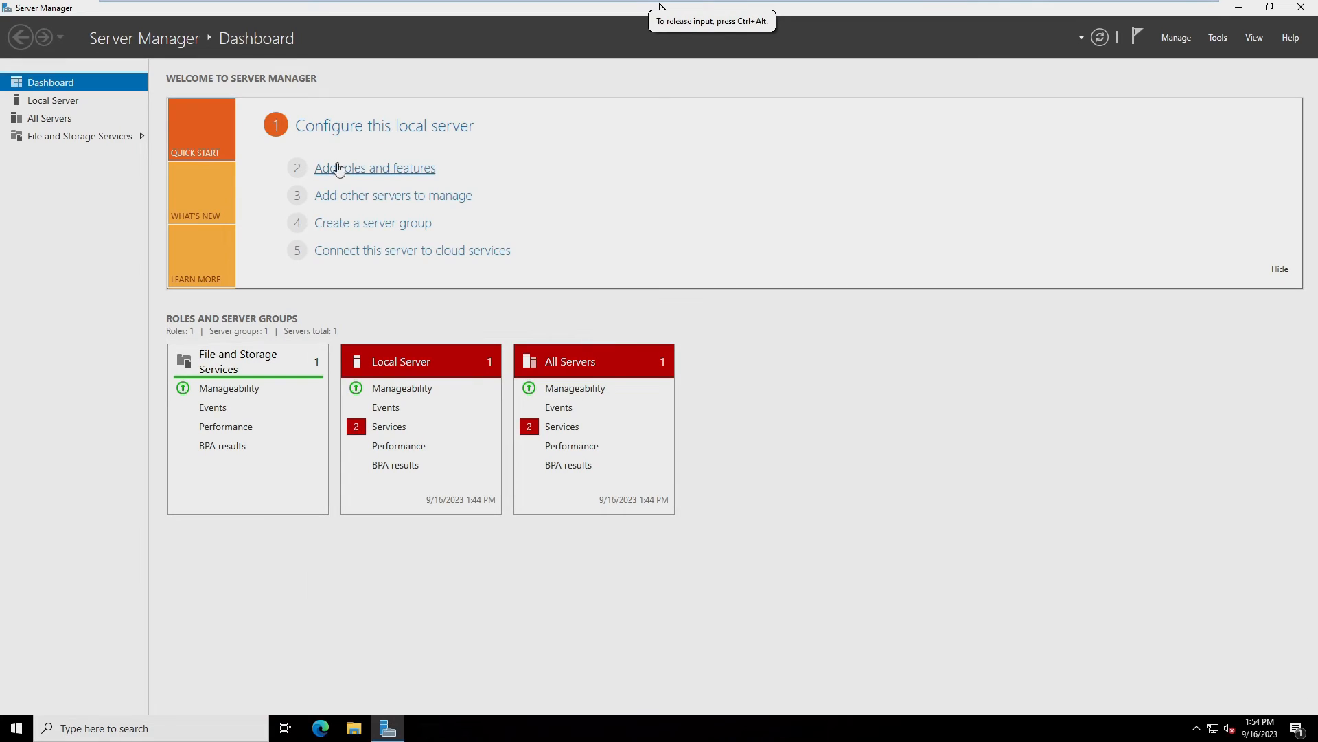
left_click(338, 169)
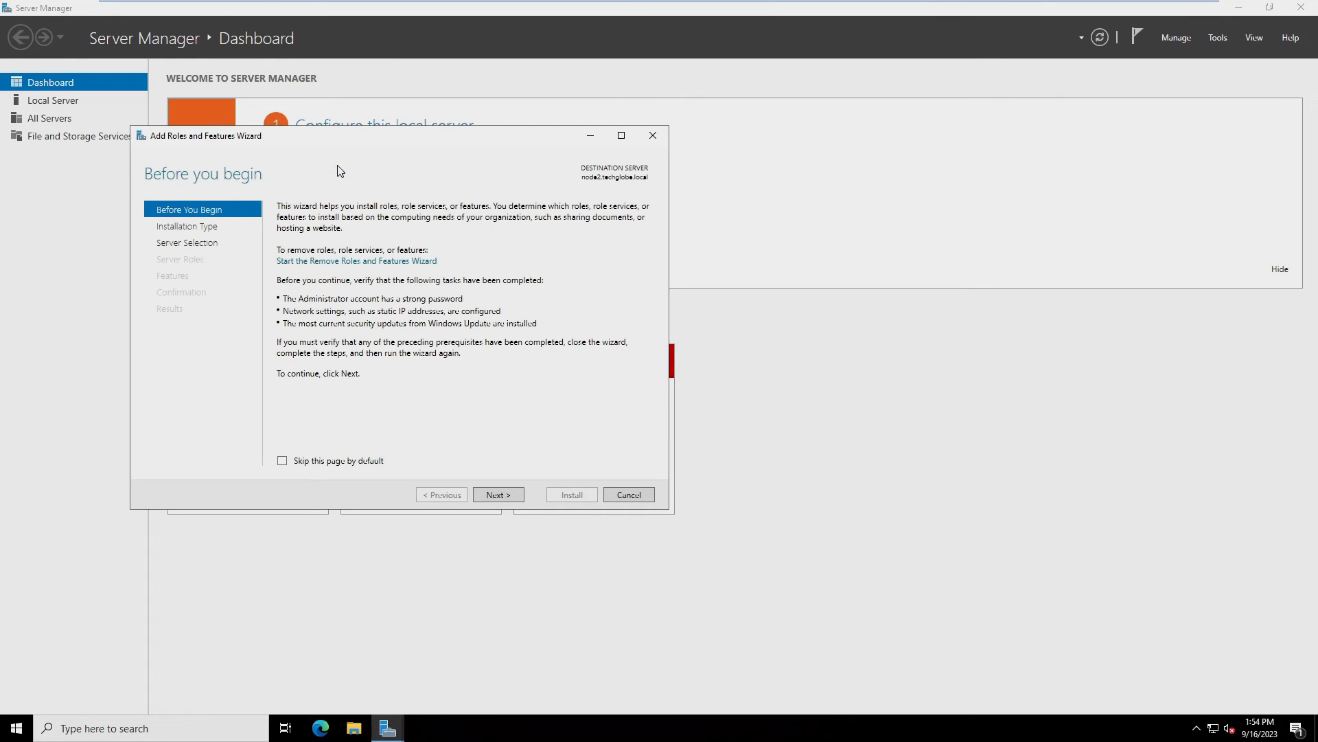
left_click(497, 494)
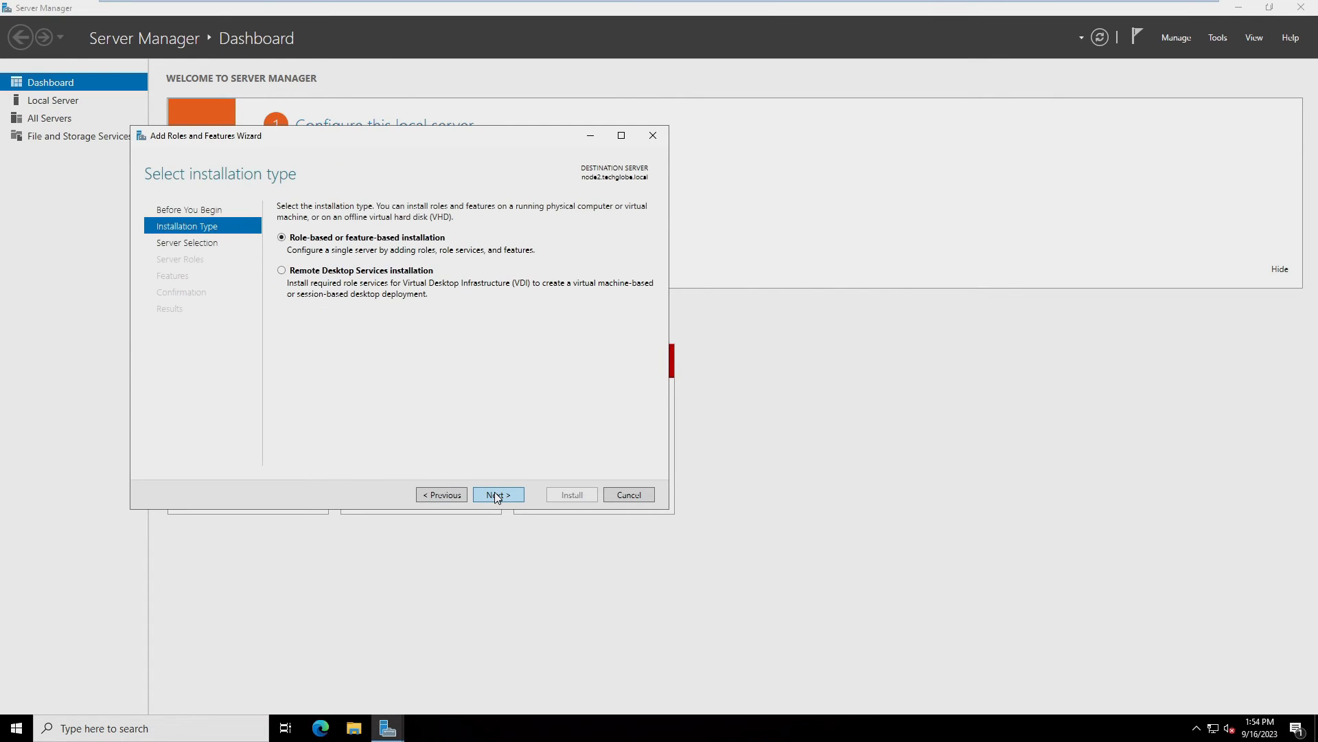
left_click(497, 495)
left_click(500, 496)
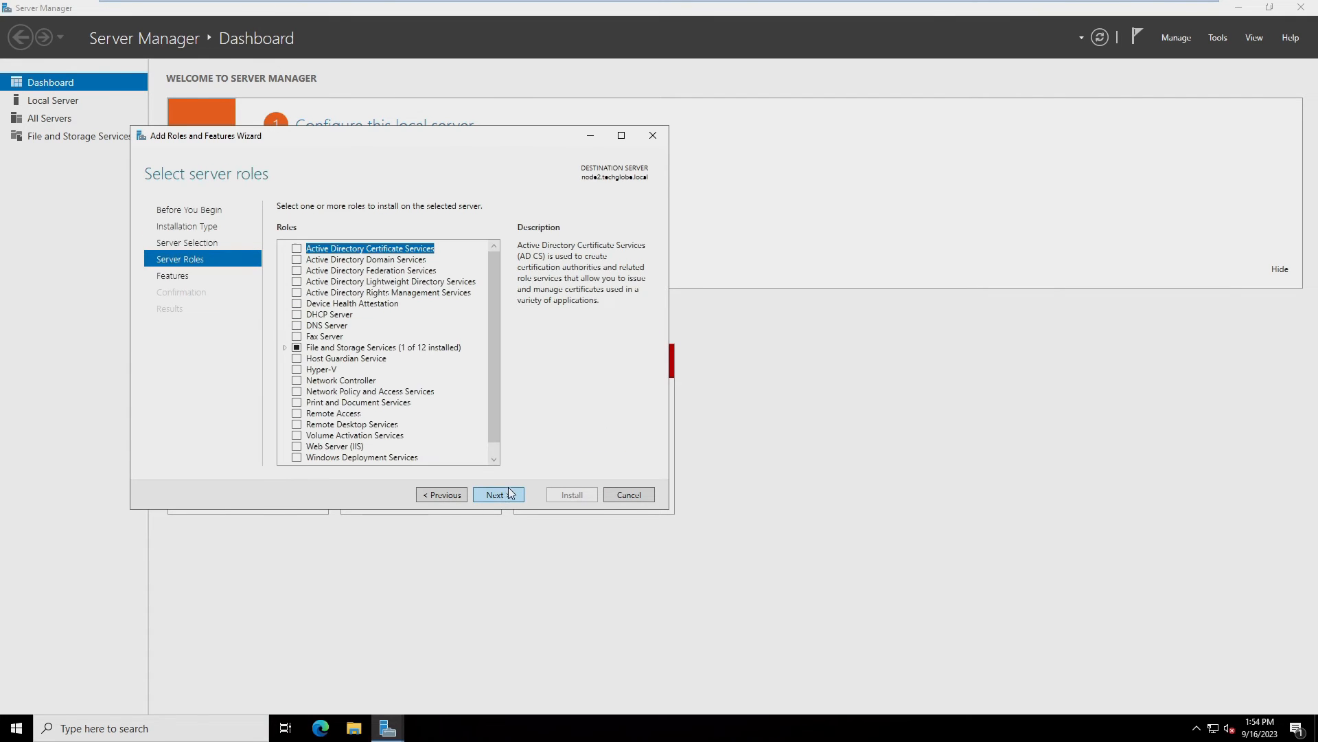
left_click(285, 348)
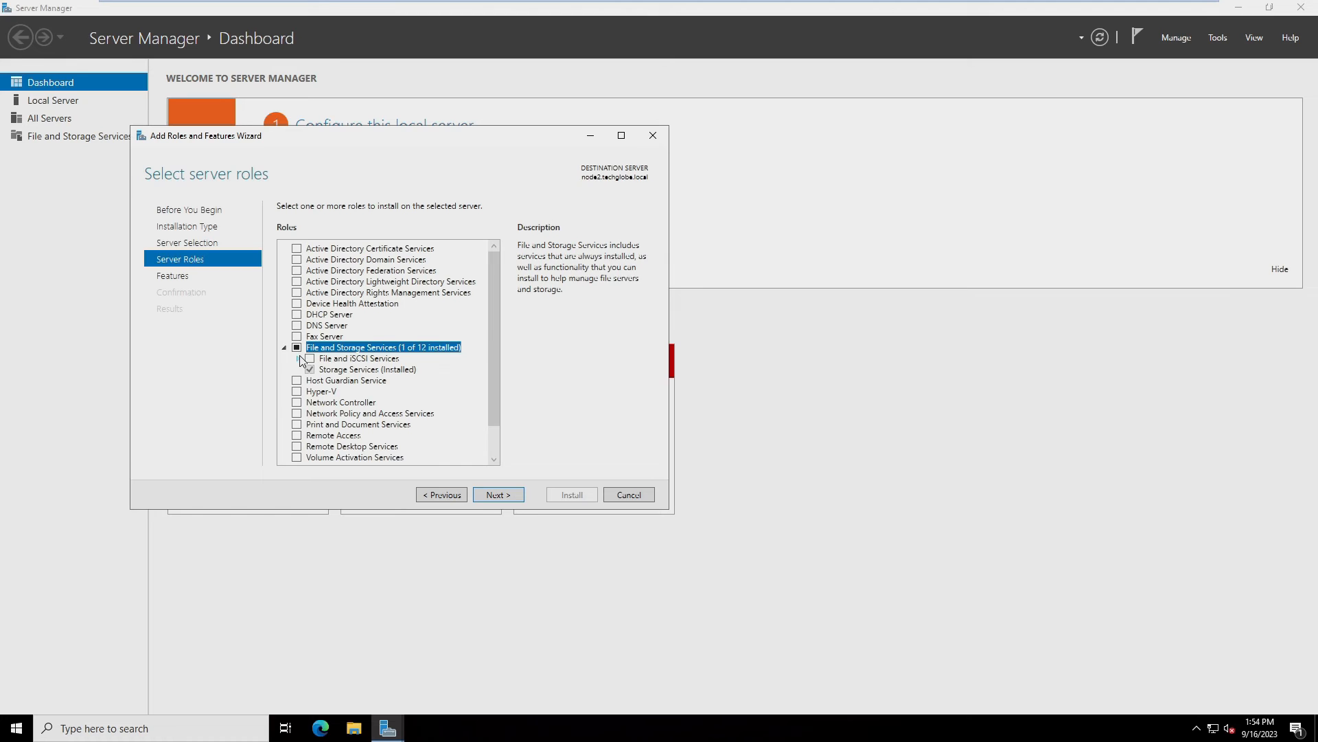
left_click(298, 358)
left_click(323, 370)
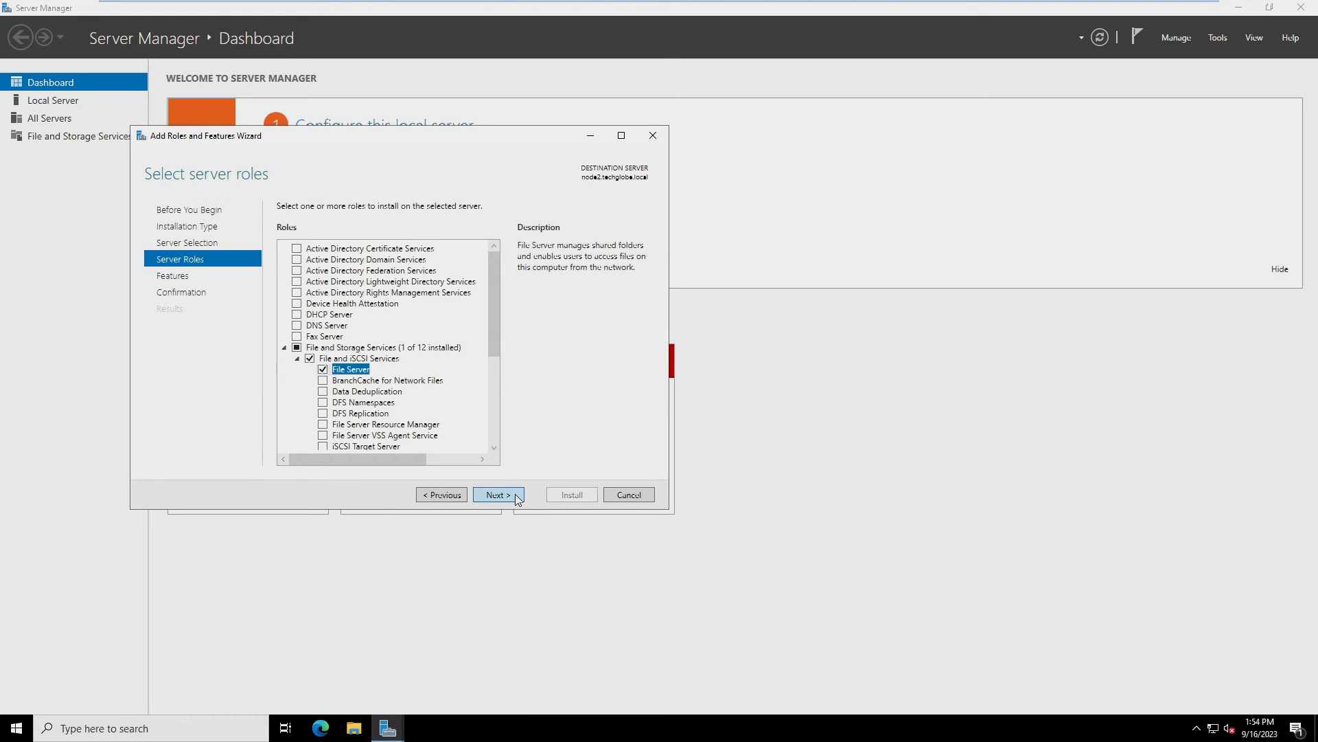
Install File Server with automatic restart allowed, then close the wizard
left_click(517, 498)
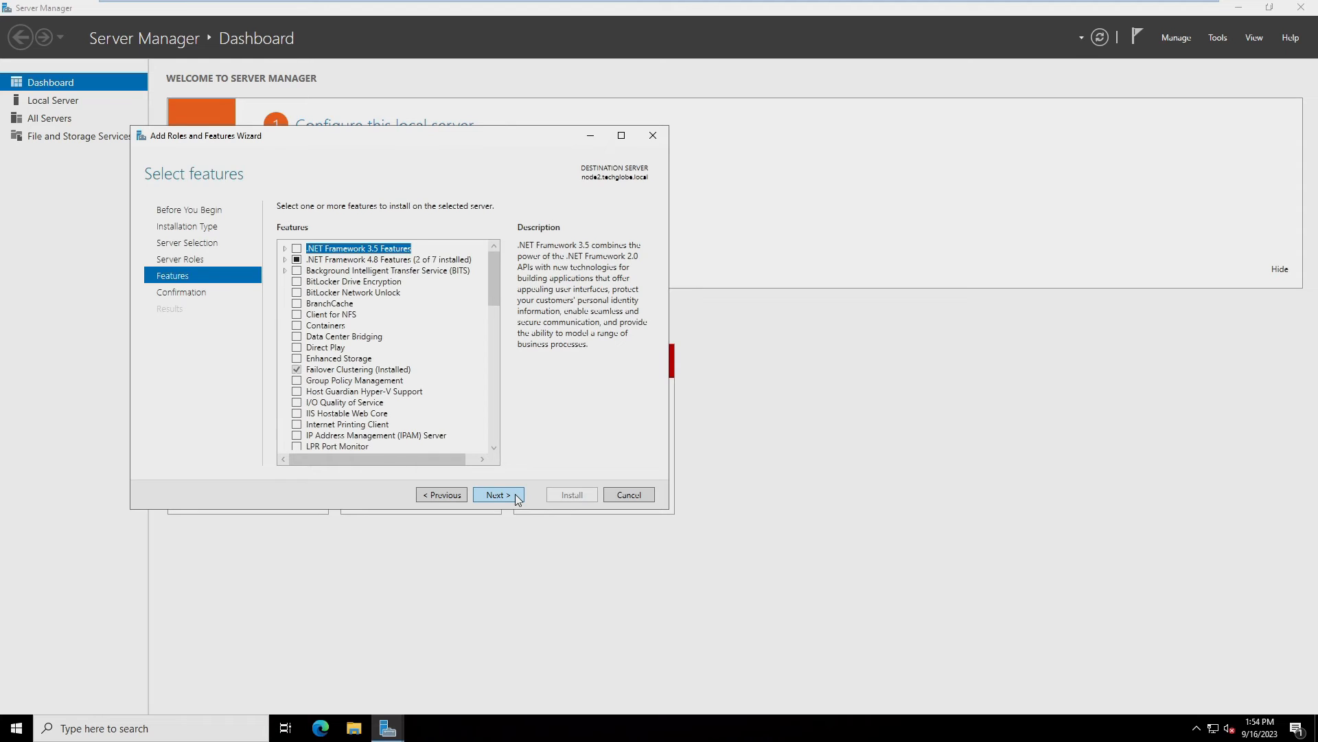
left_click(517, 498)
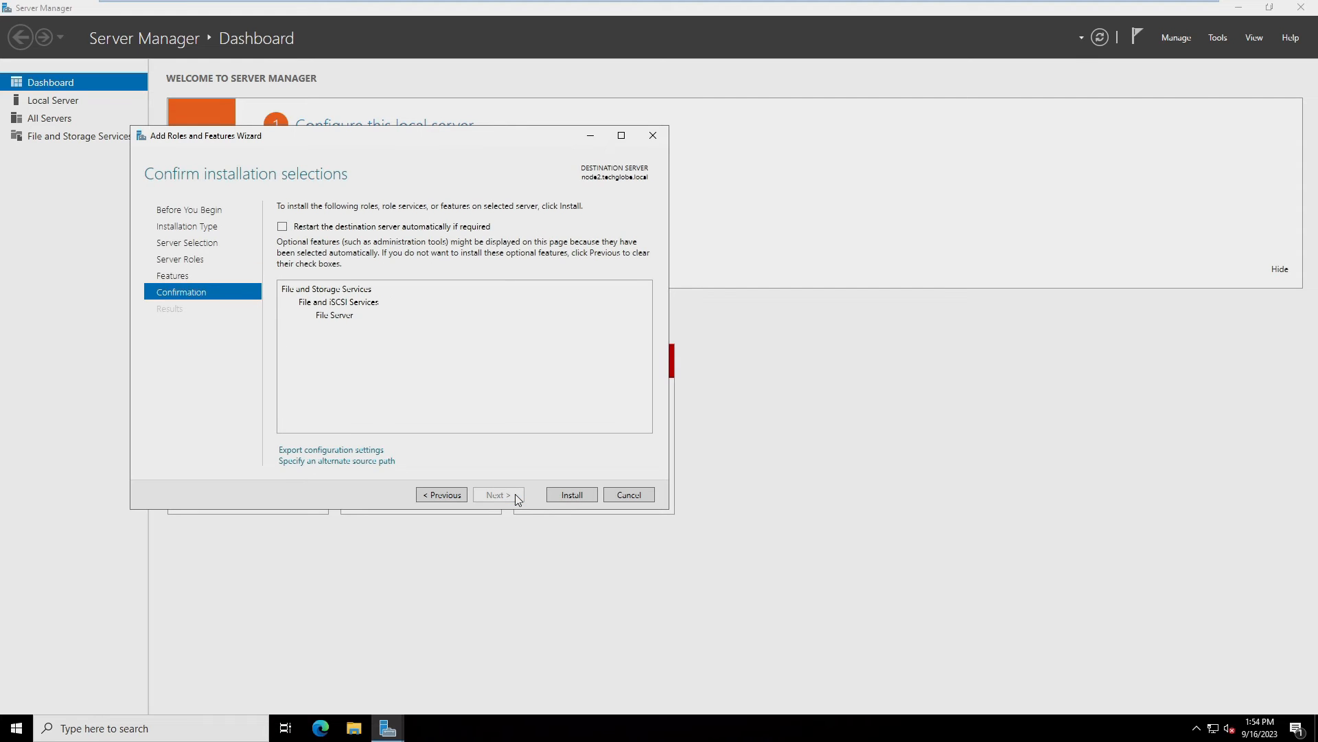
left_click(444, 487)
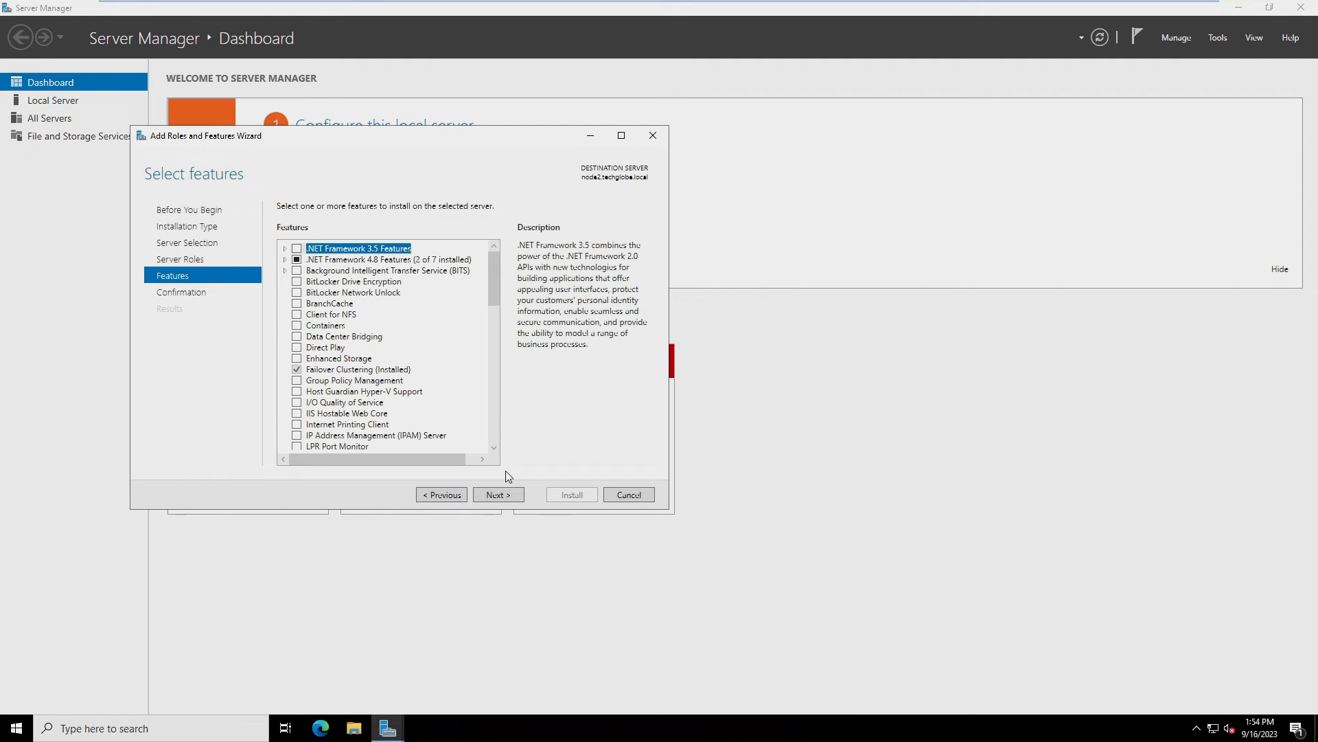
left_click(504, 495)
left_click(282, 227)
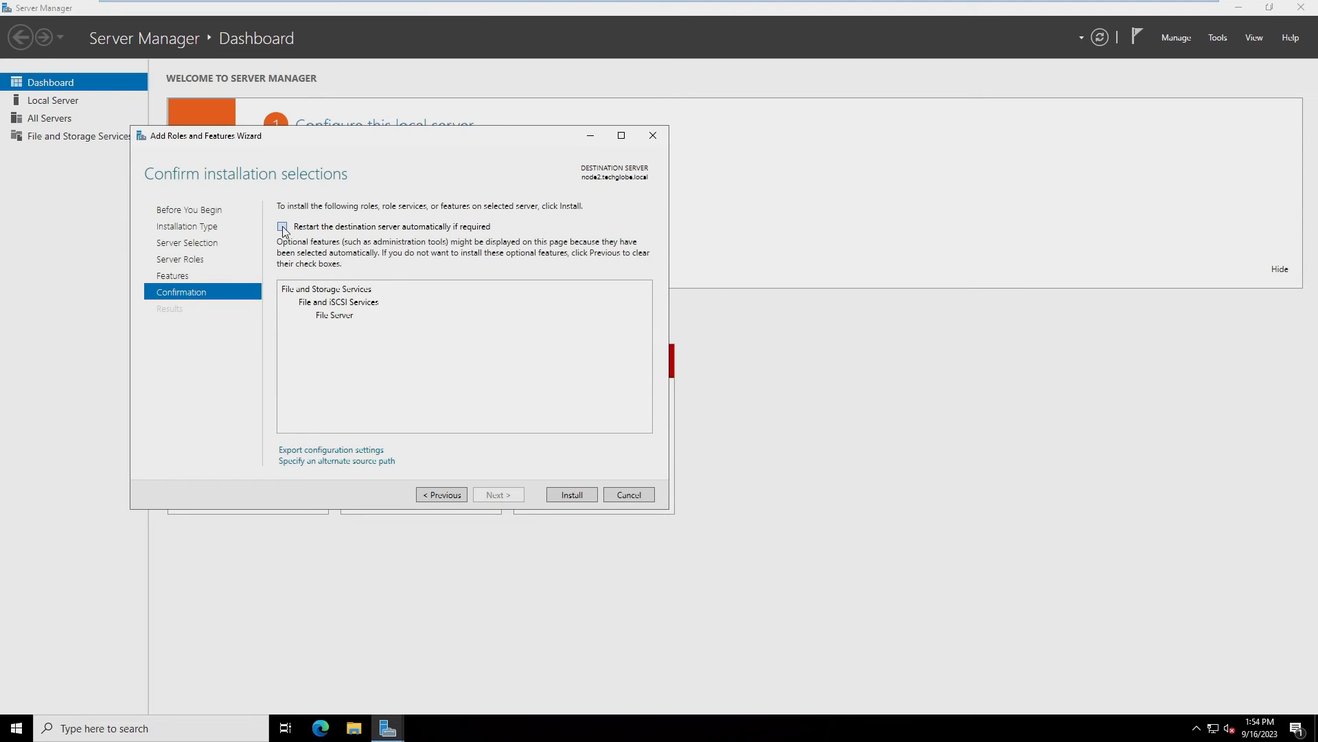
left_click(695, 412)
left_click(568, 496)
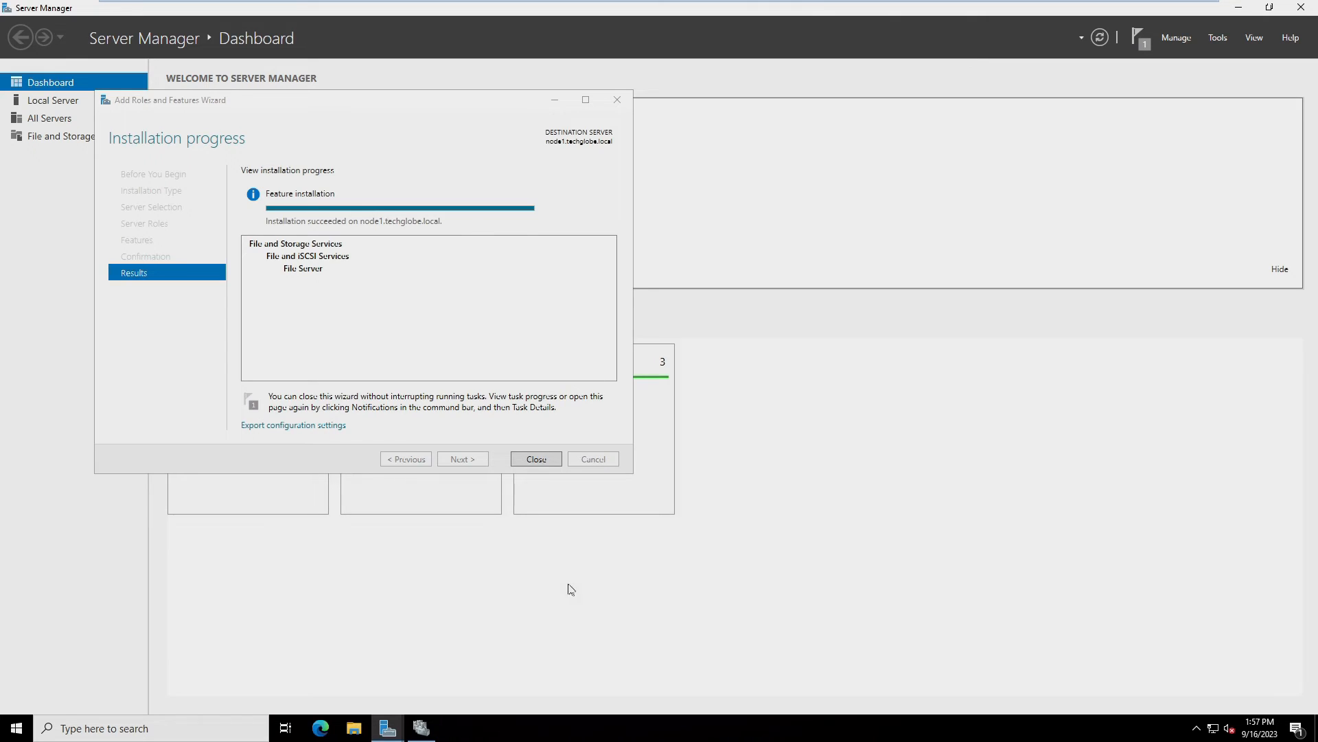
left_click(523, 462)
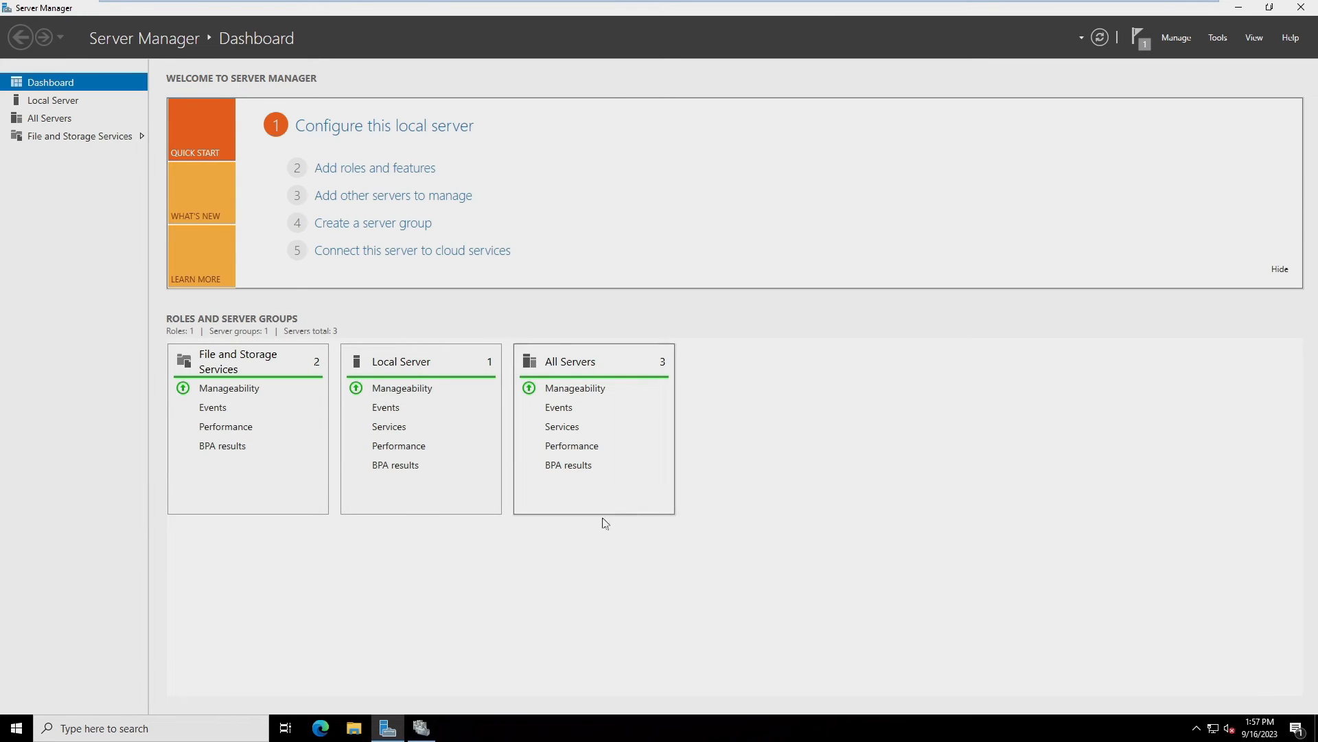
Configure a new File Server role of type Scale-Out File Server for application data
left_click(431, 733)
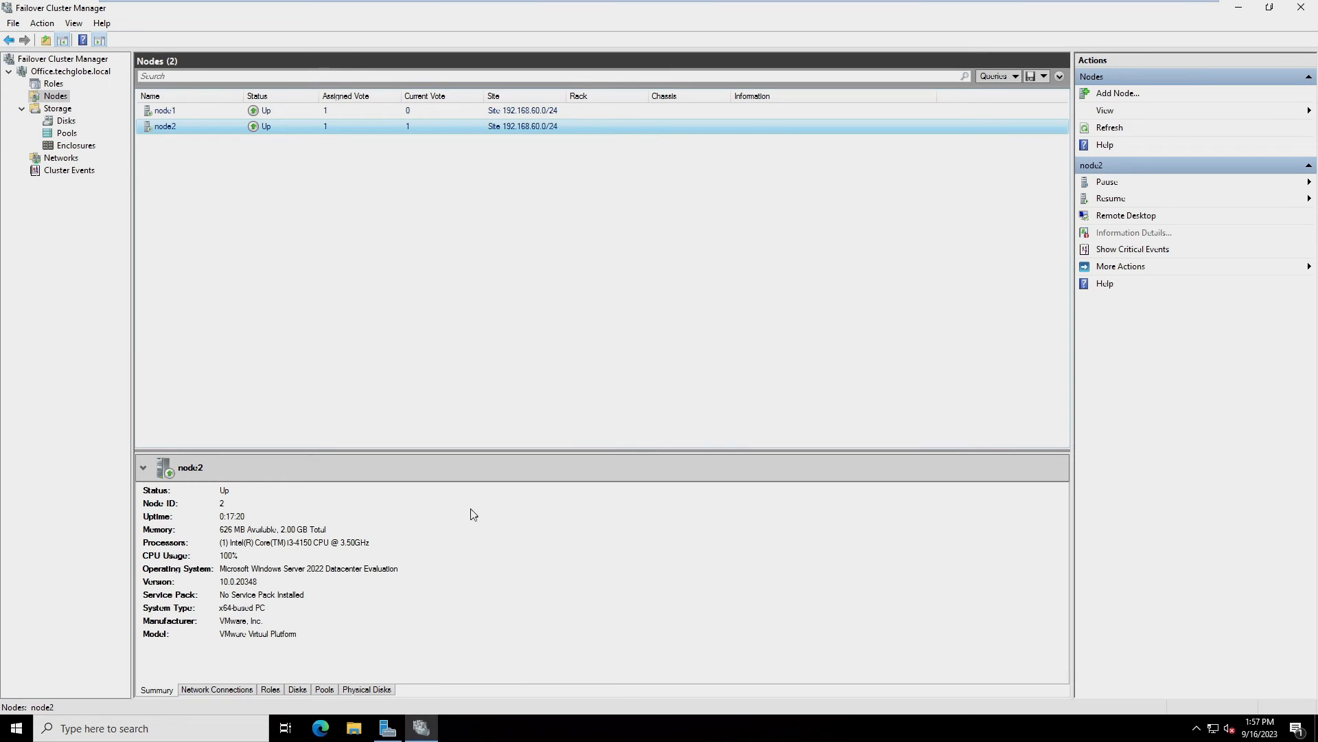
right_click(54, 85)
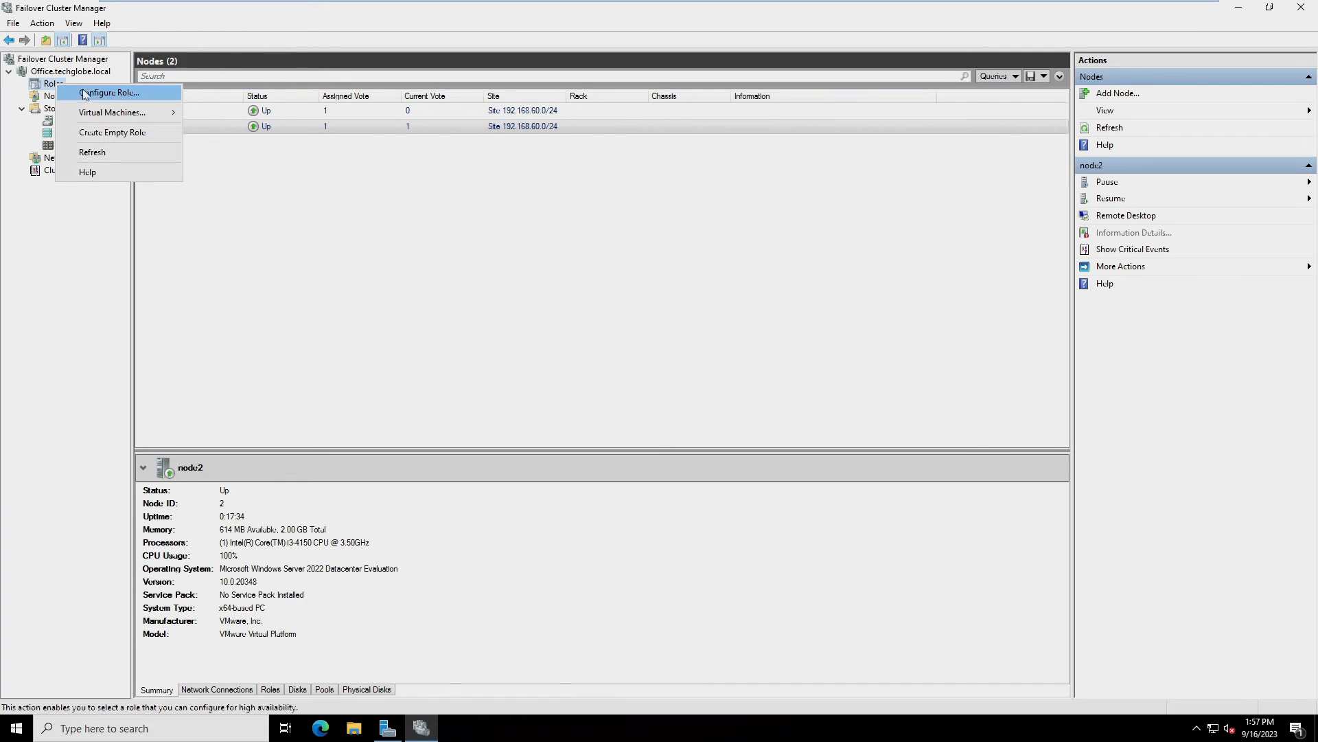
left_click(109, 96)
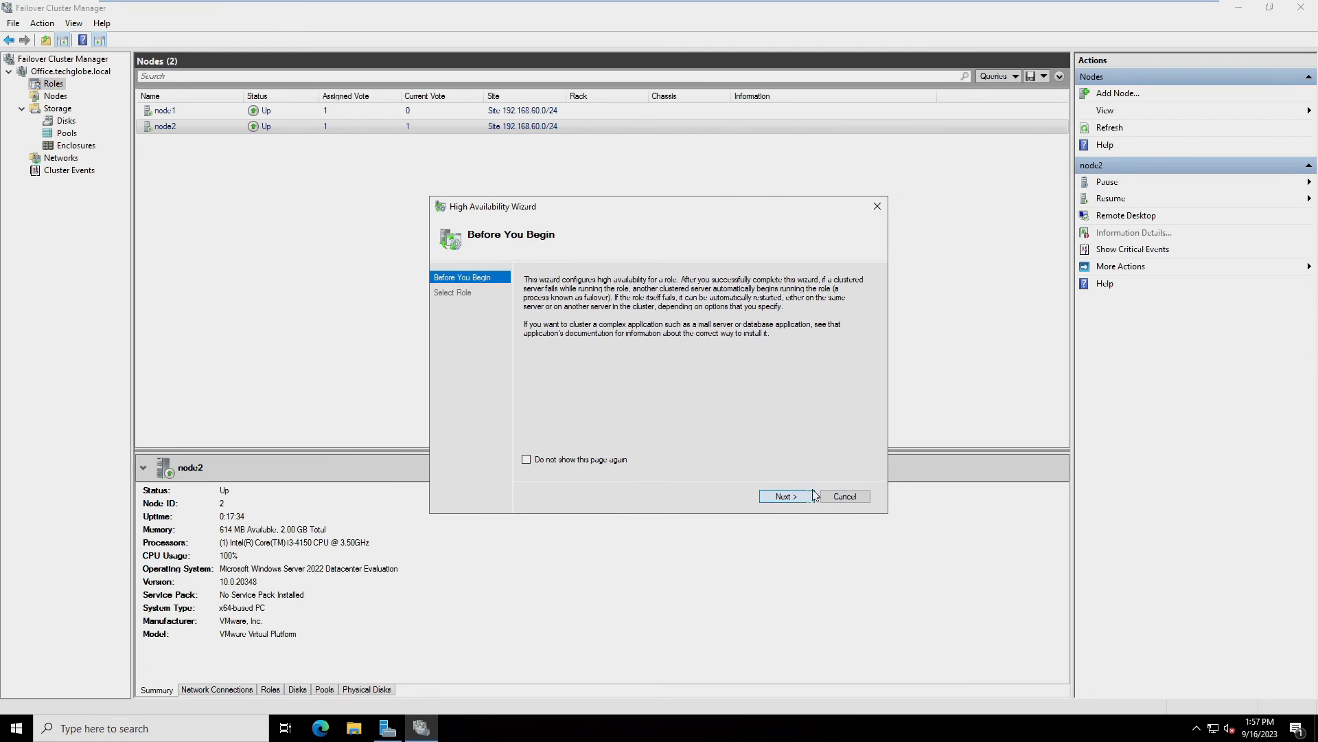
left_click(788, 497)
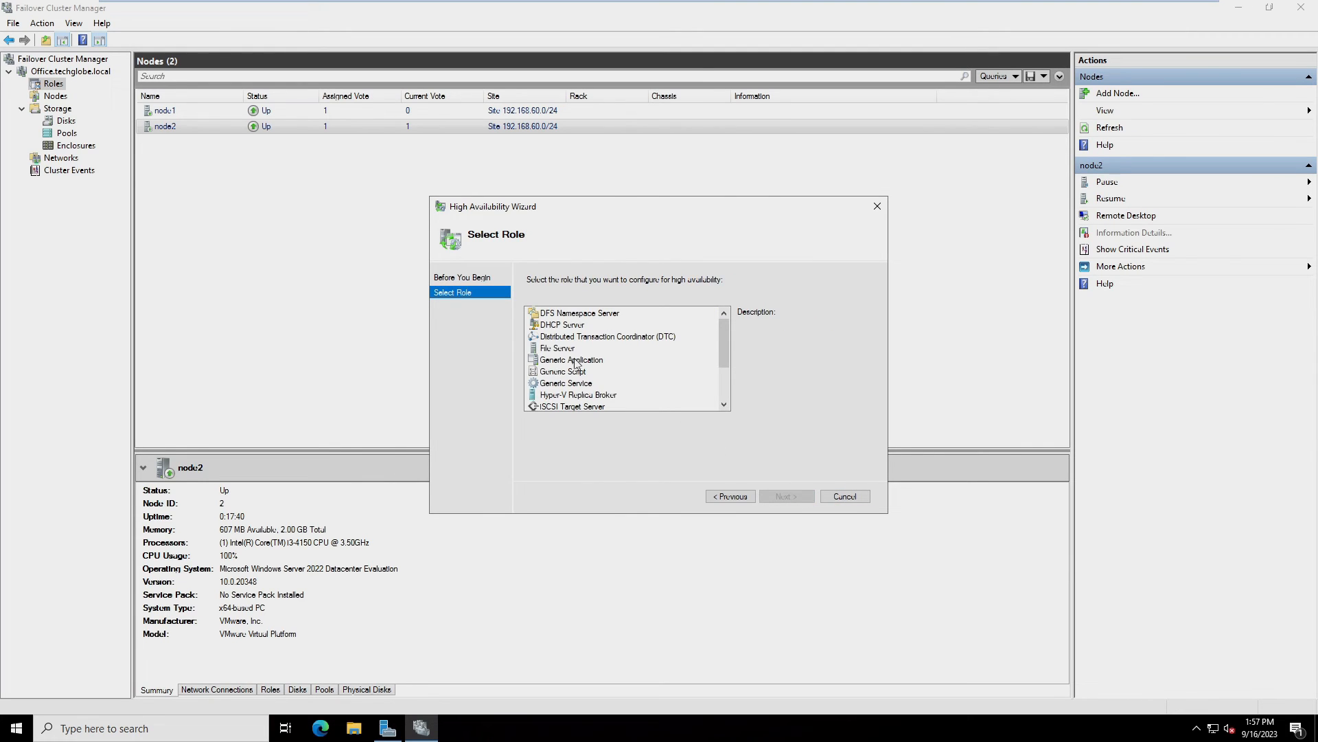
left_click(545, 348)
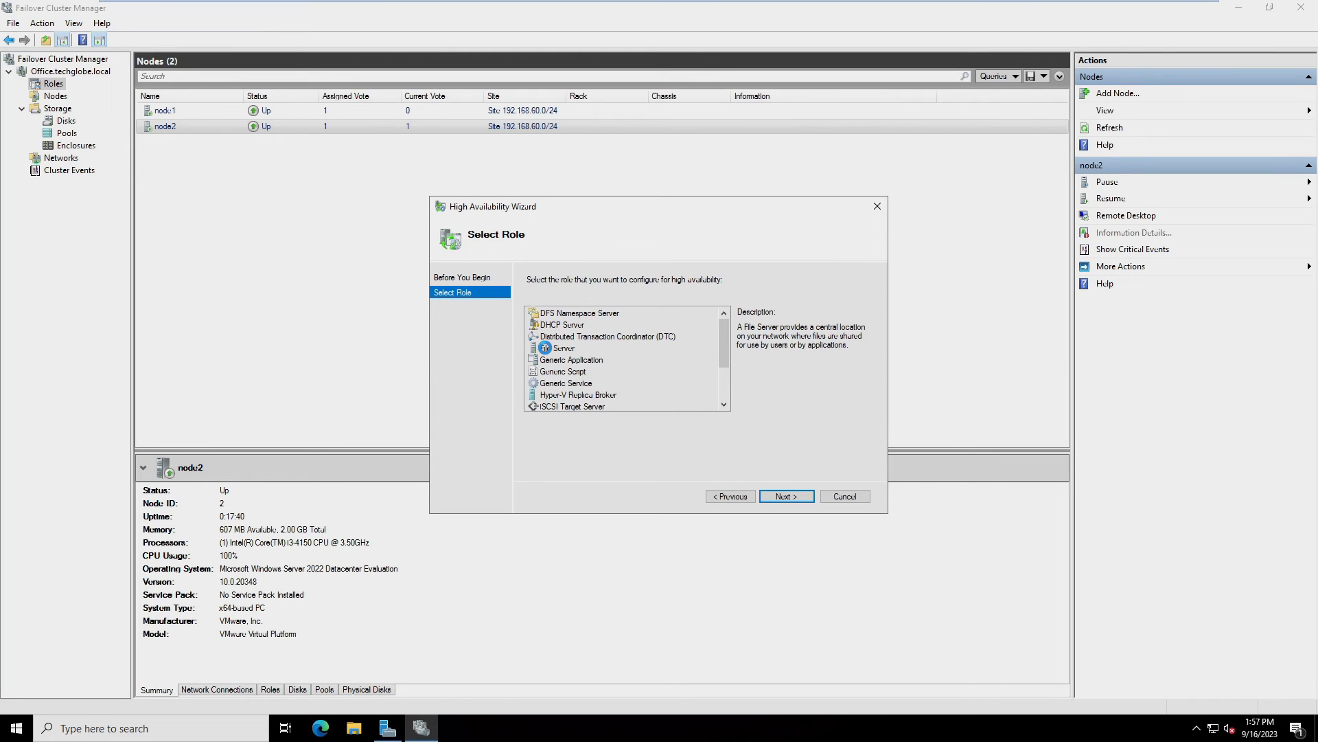
left_click(796, 497)
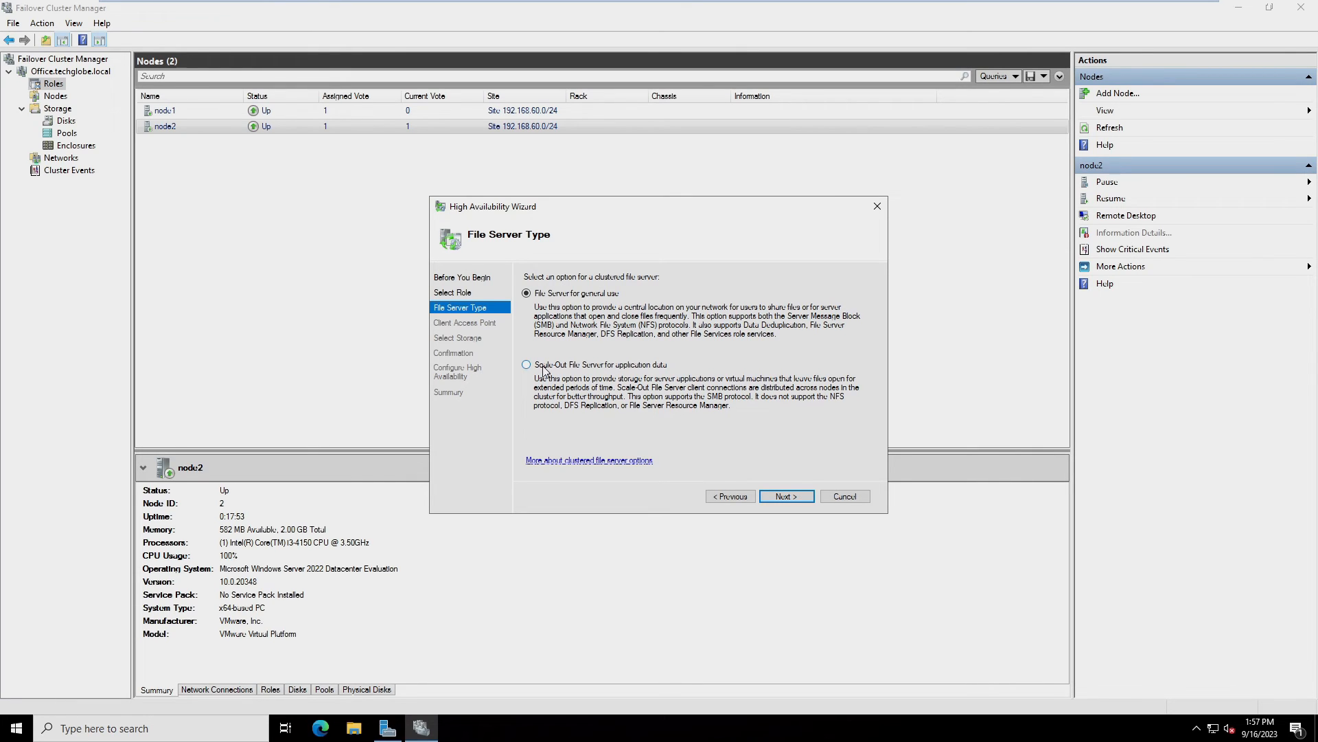
left_click(544, 369)
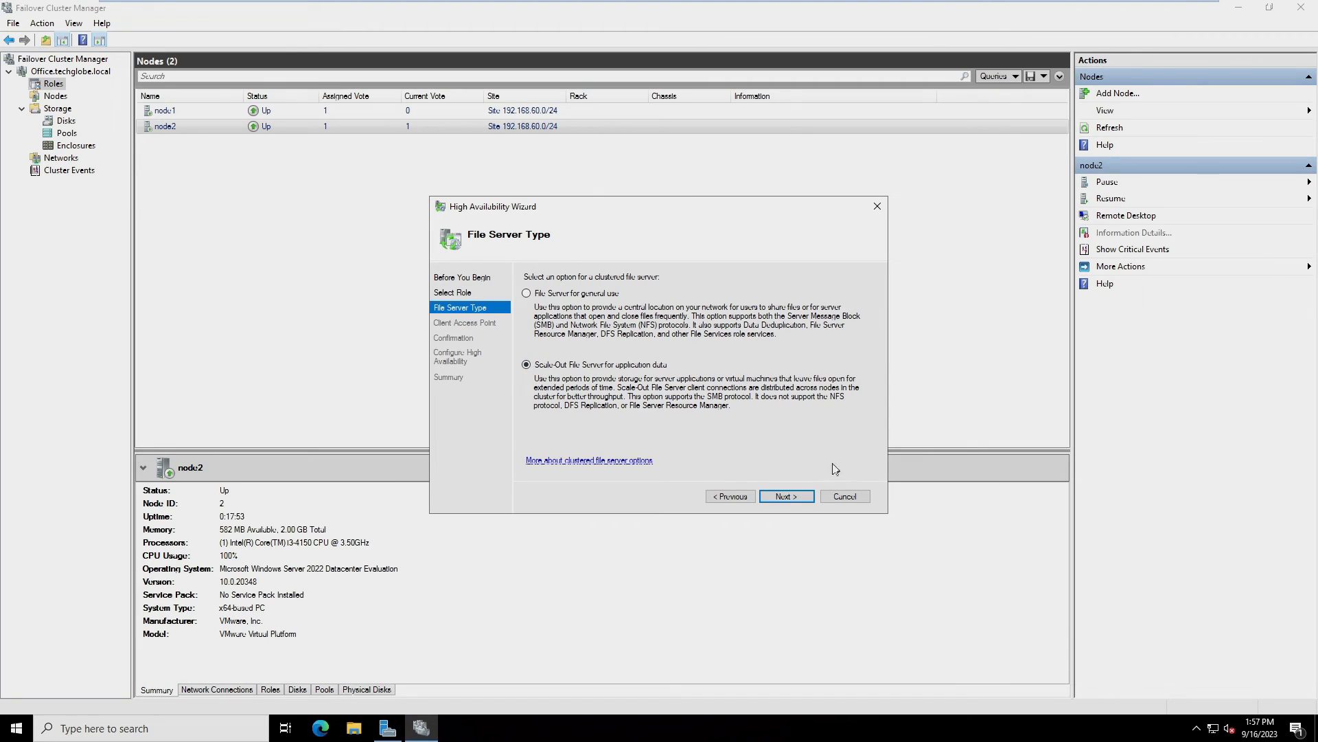
left_click(787, 496)
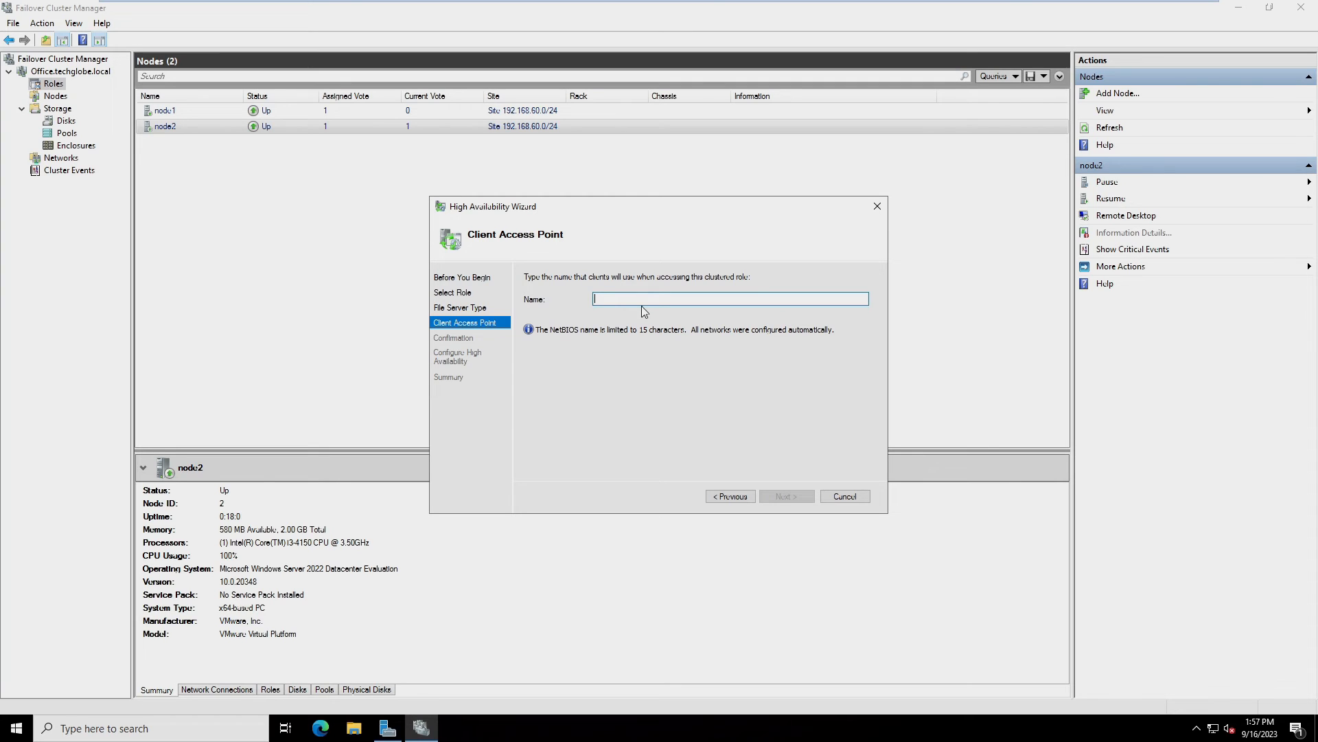
Name the client access point officedata without a space, create the role, and list Roles
type("office data")
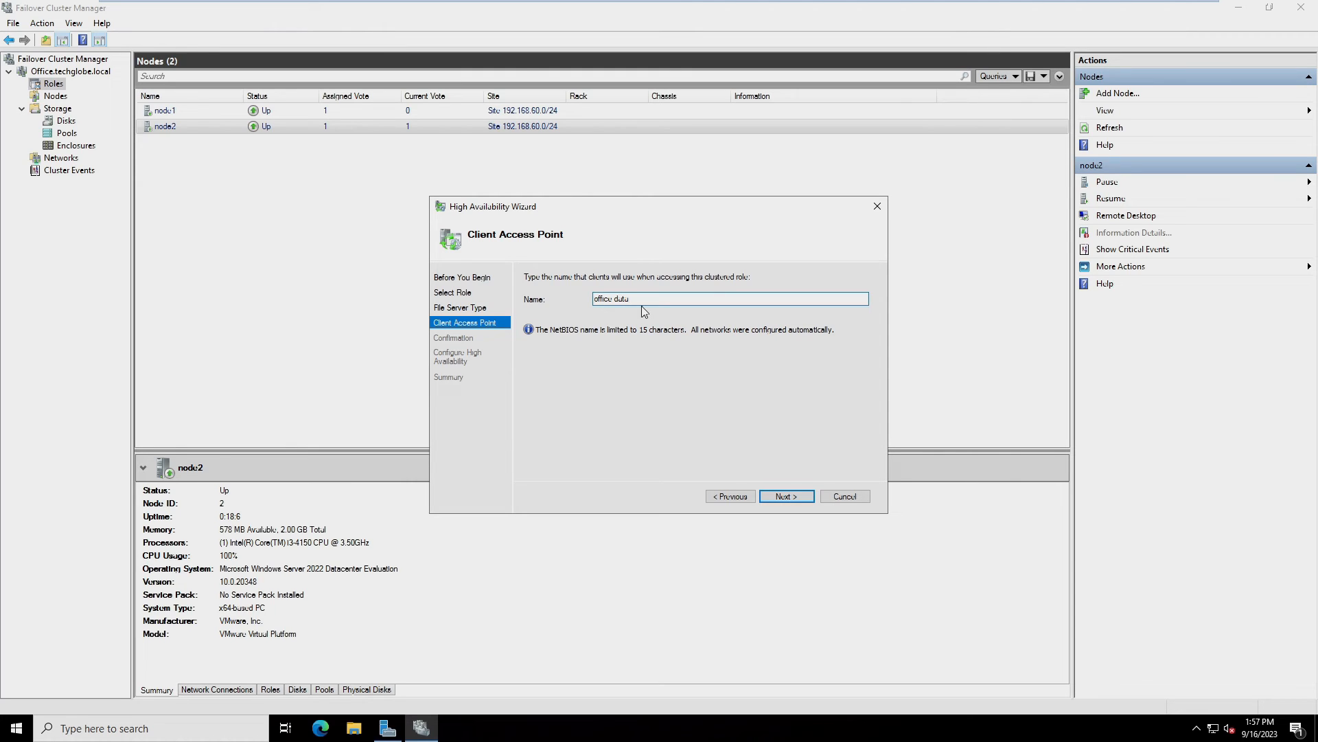
left_click(781, 497)
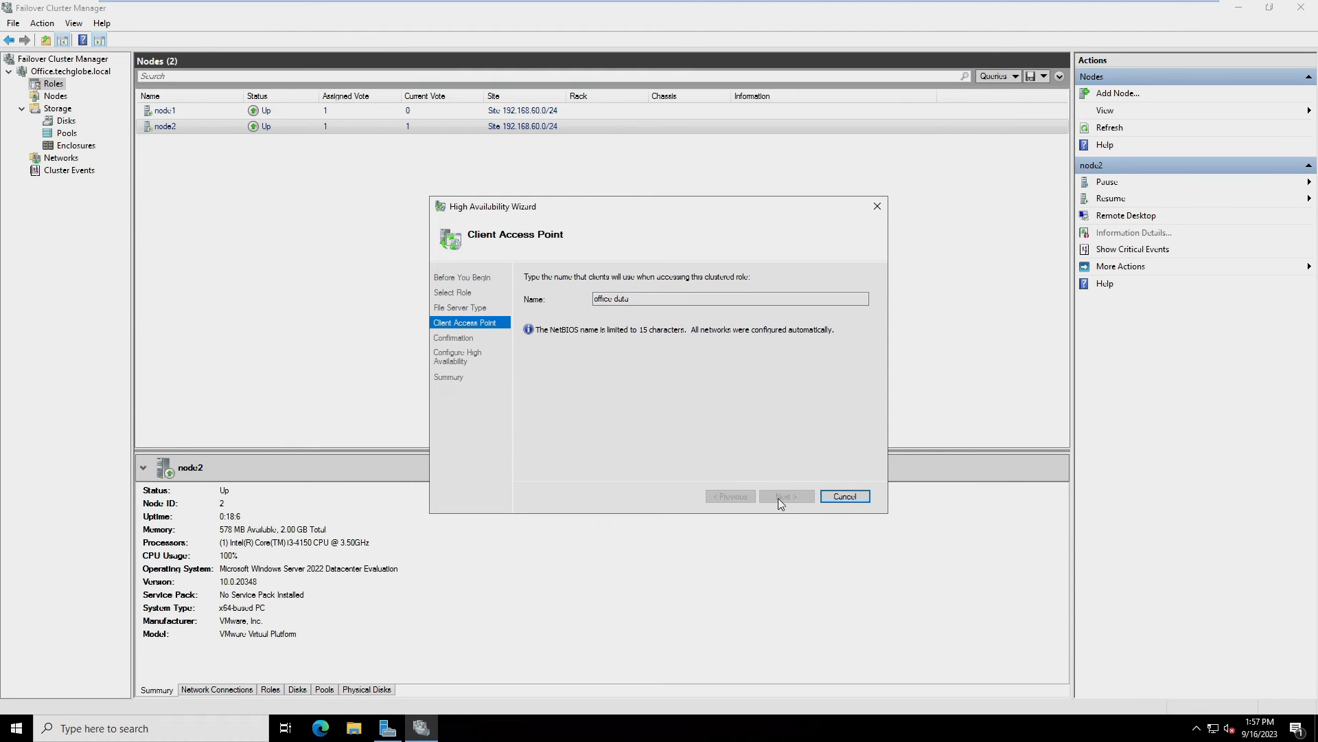
left_click(616, 299)
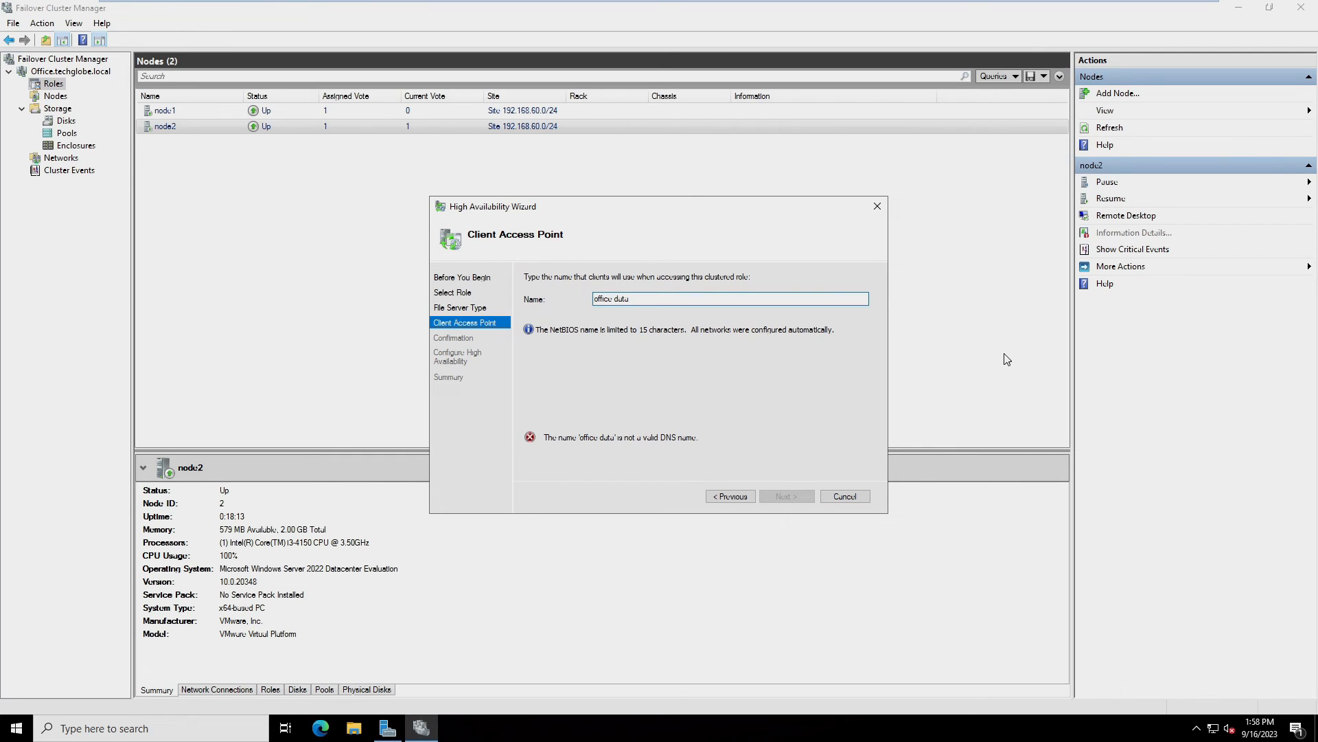
key("BackSpace")
left_click(783, 497)
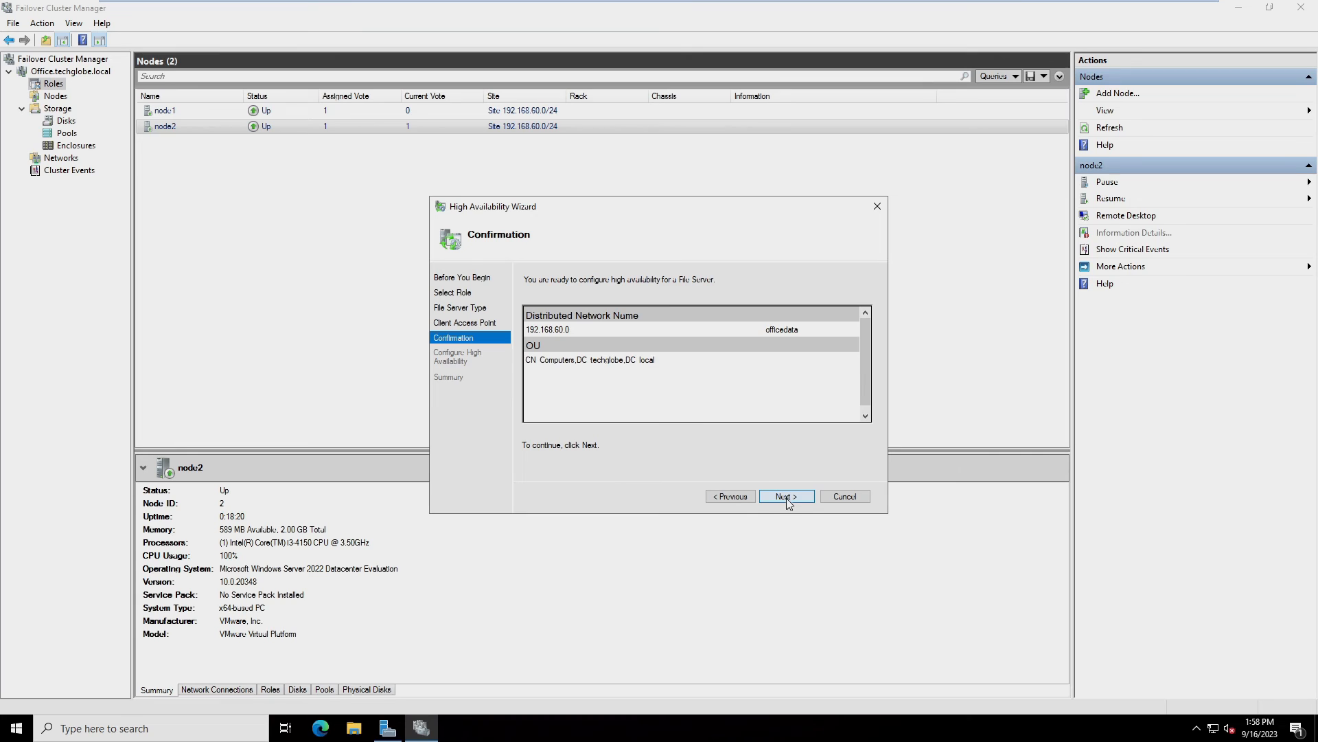
left_click(787, 497)
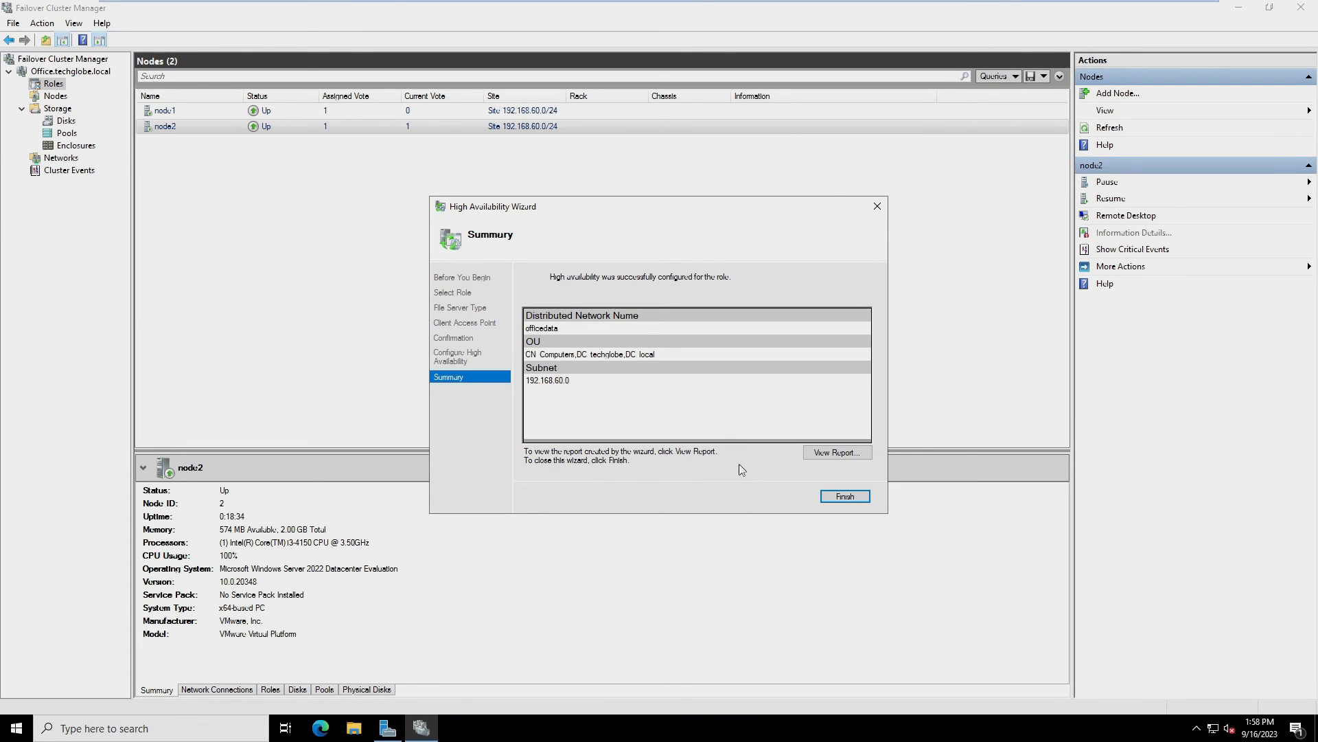
left_click(838, 497)
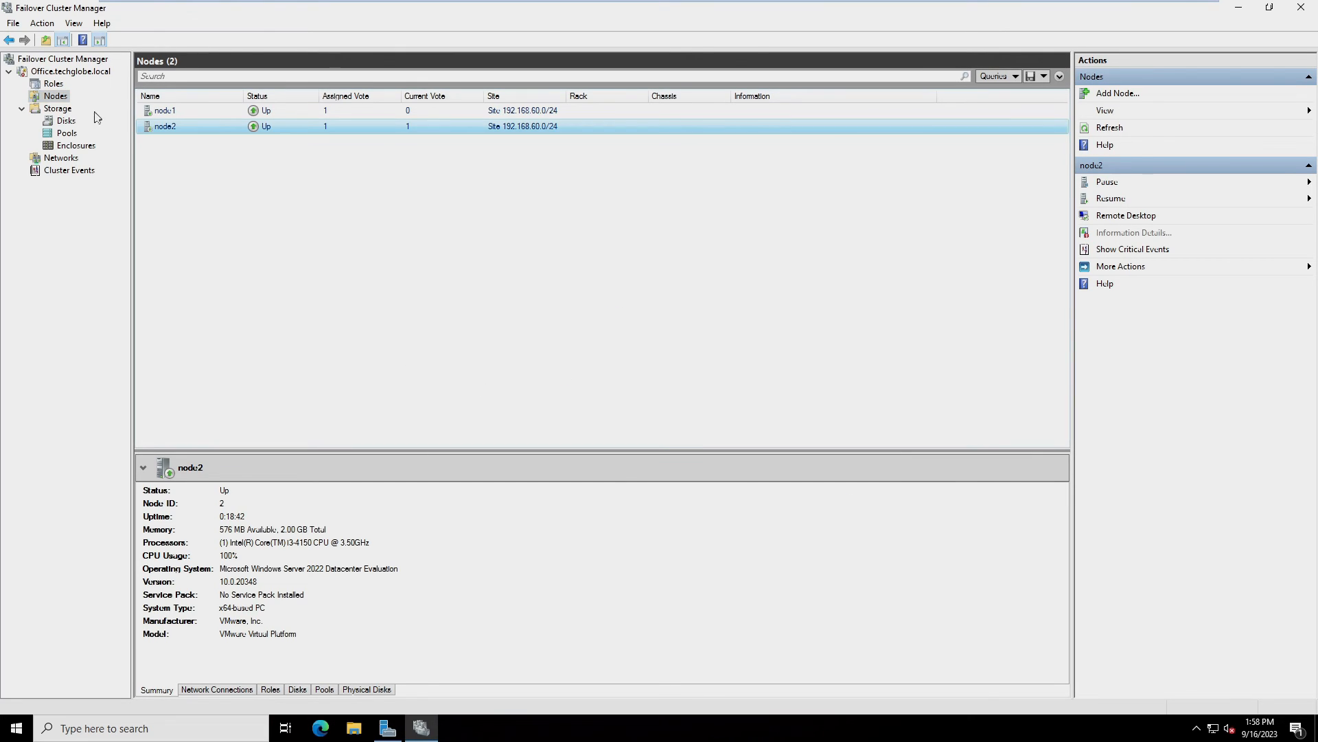
left_click(49, 85)
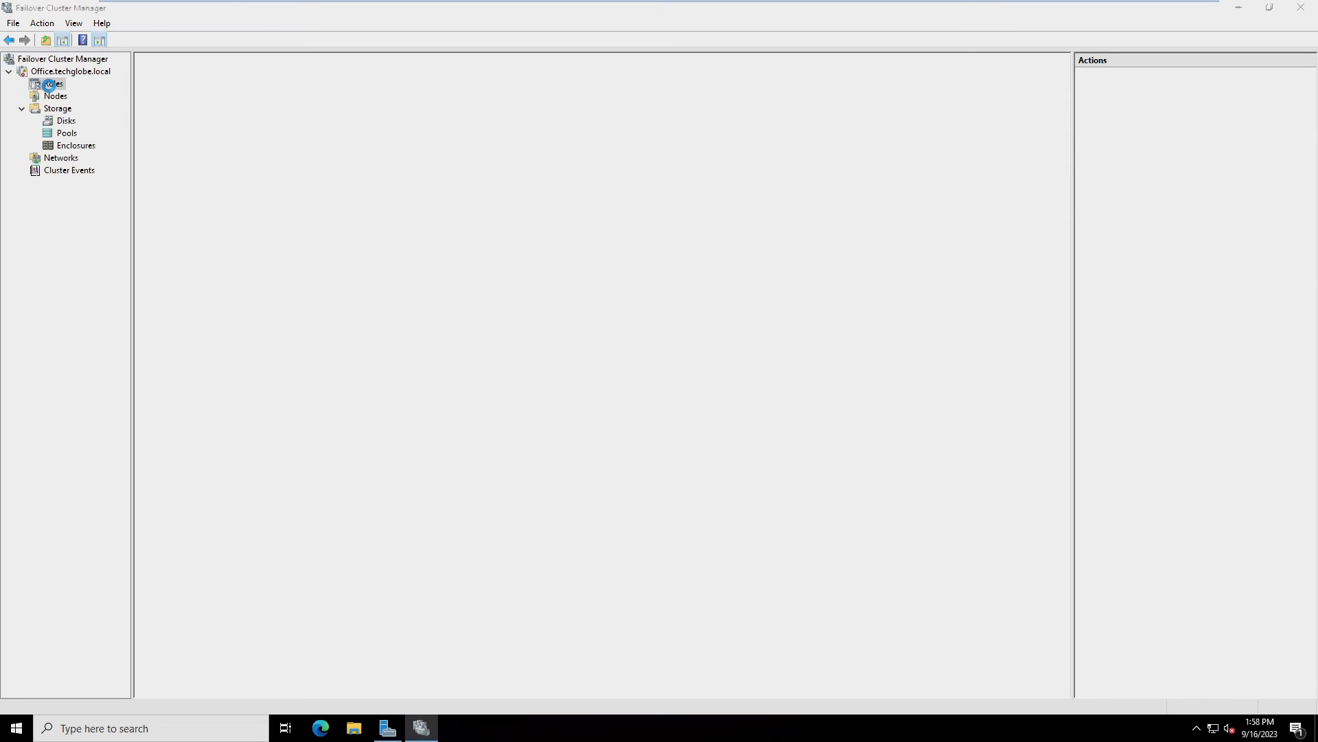
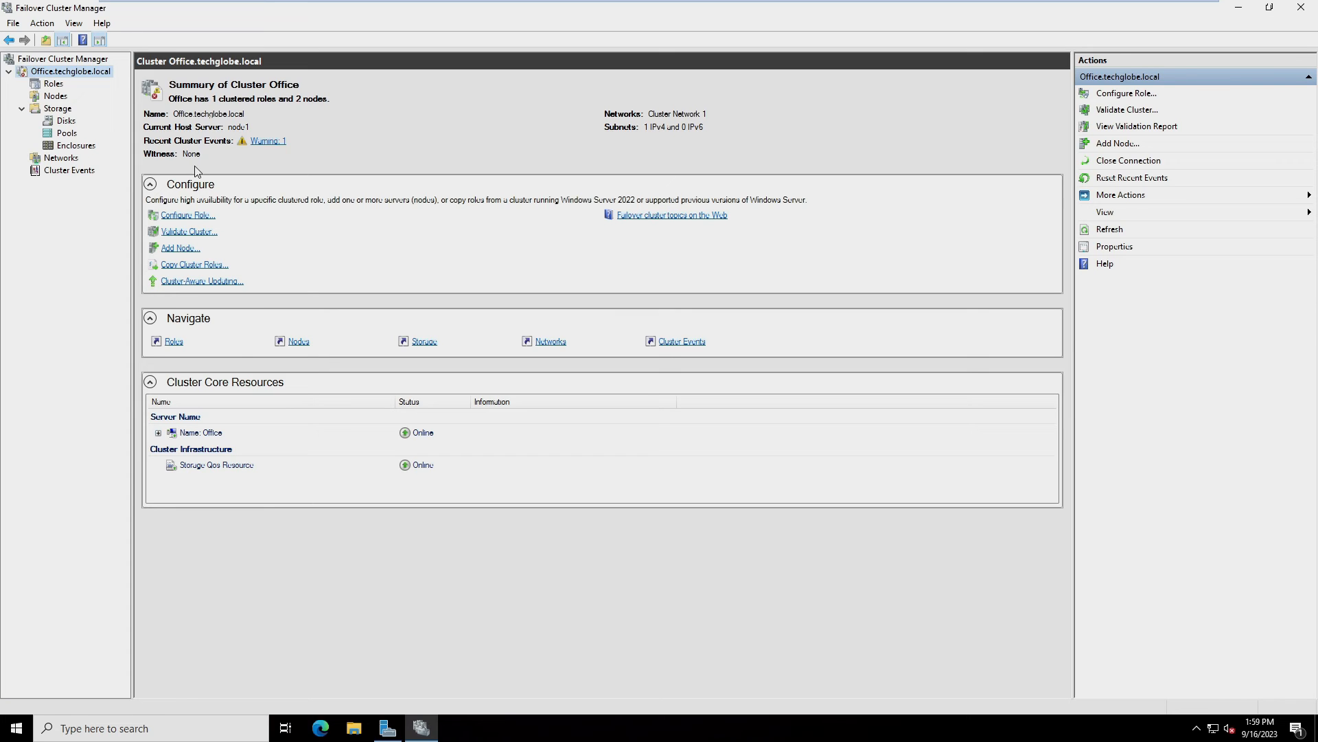
Start the Office cluster's quorum configuration and choose a disk witness
right_click(53, 74)
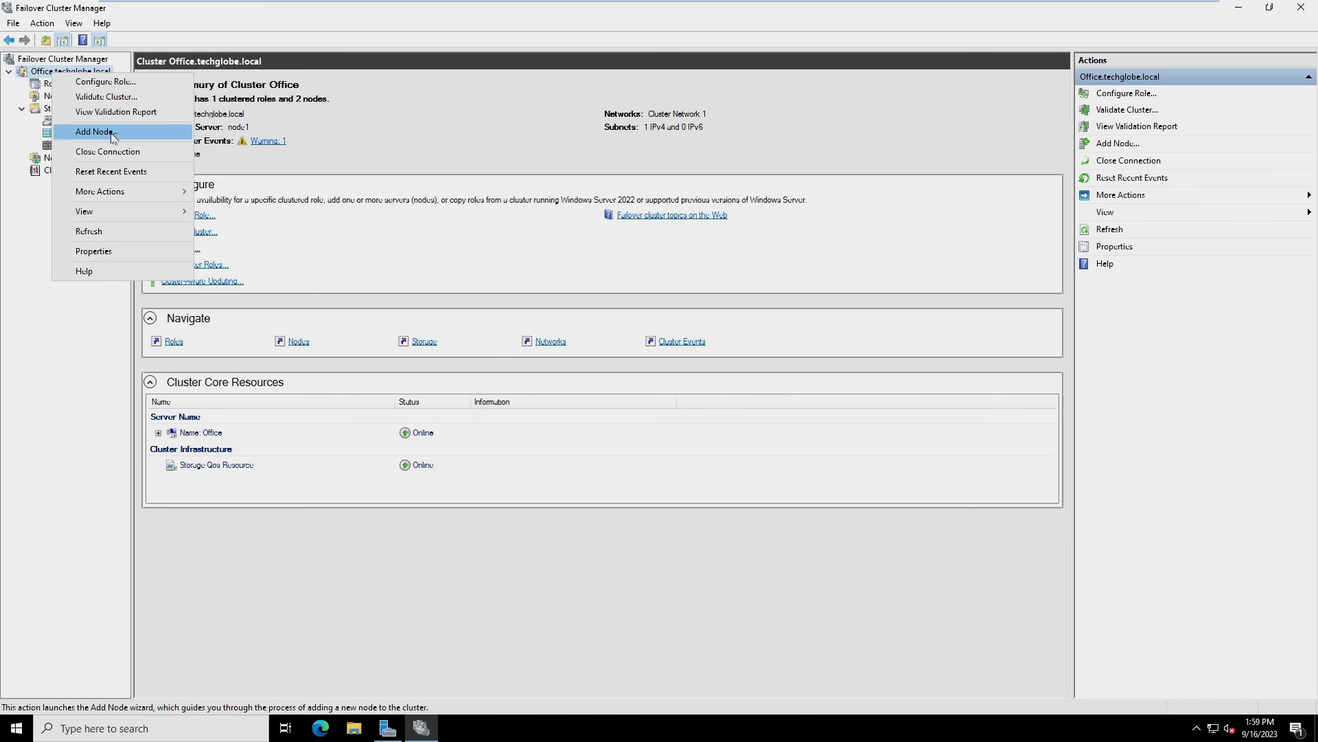
mouse_move(95, 190)
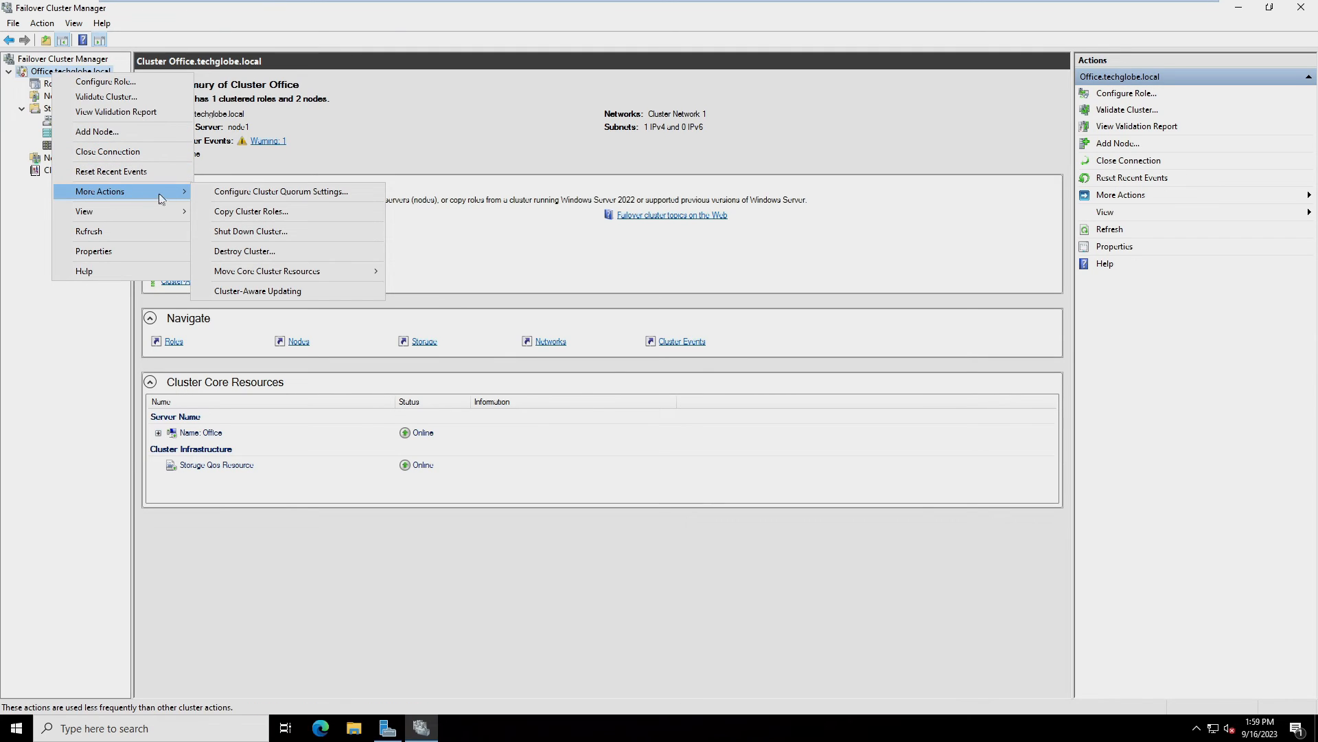
left_click(273, 195)
left_click(784, 499)
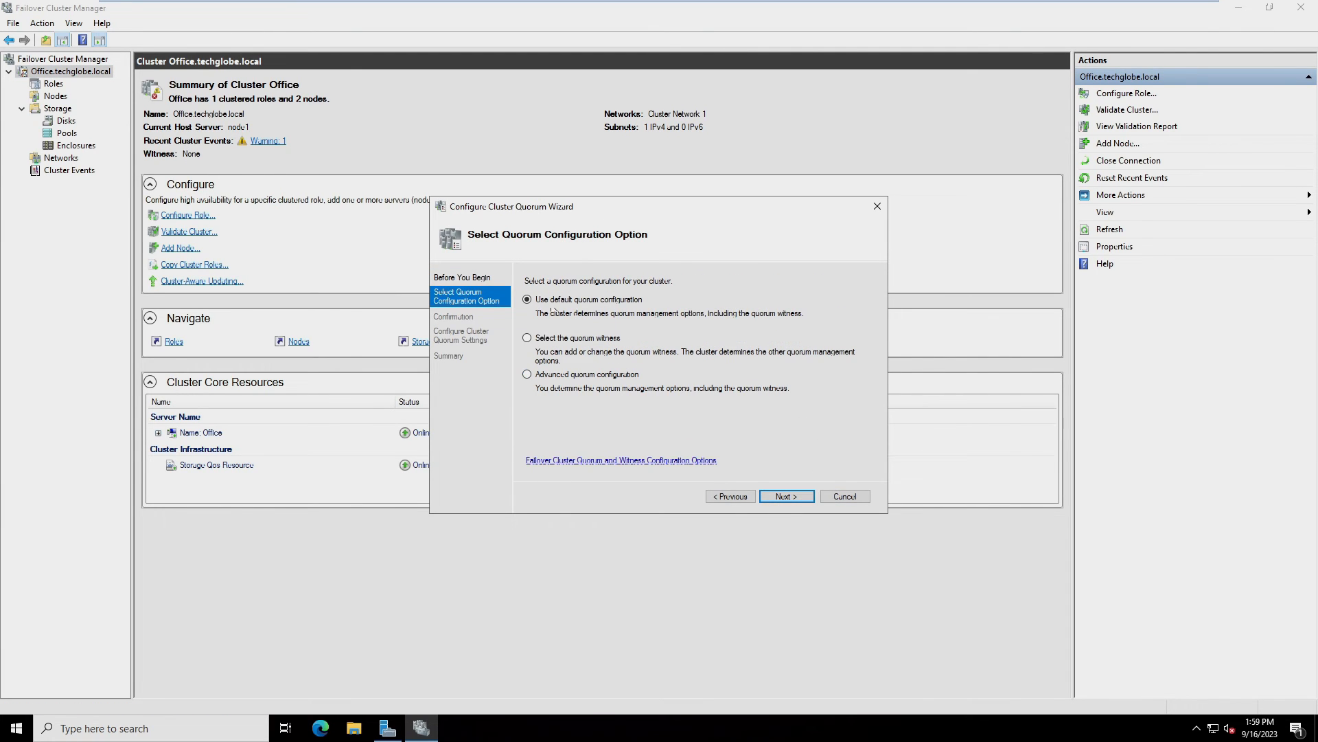
left_click(527, 338)
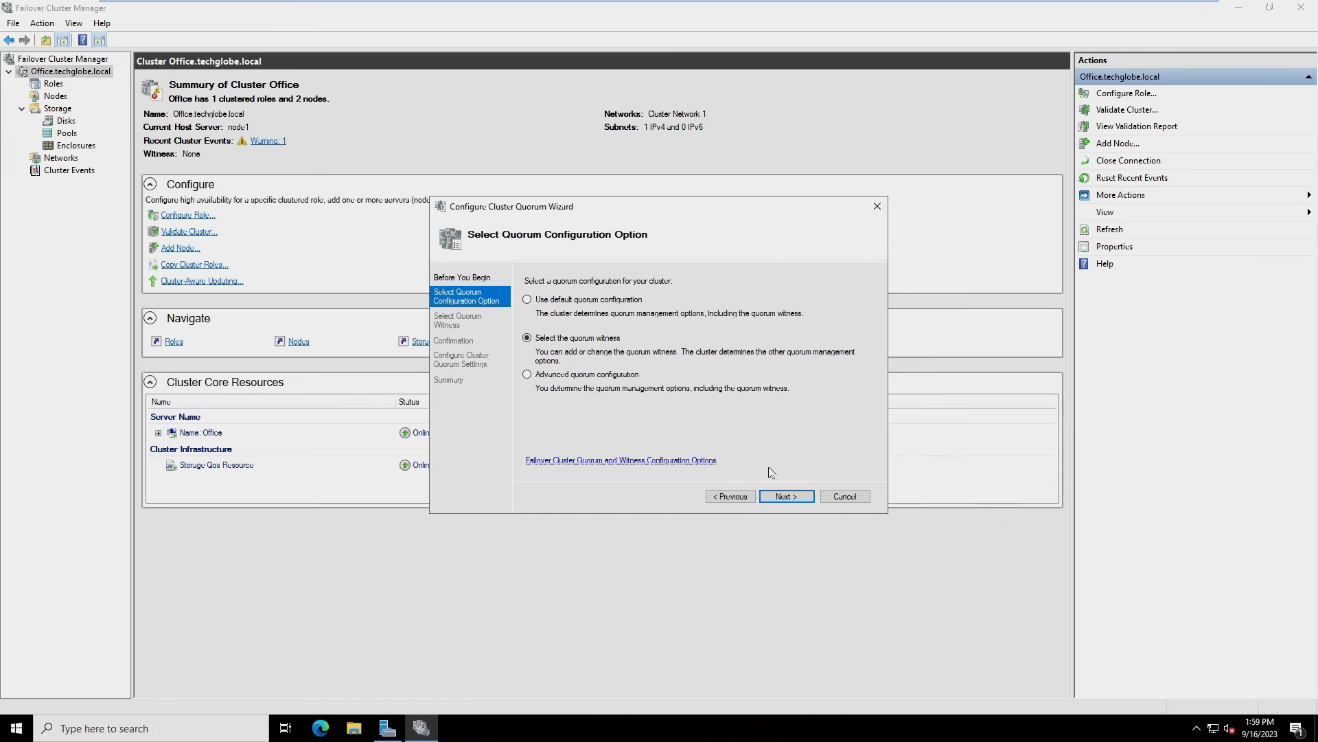
left_click(781, 496)
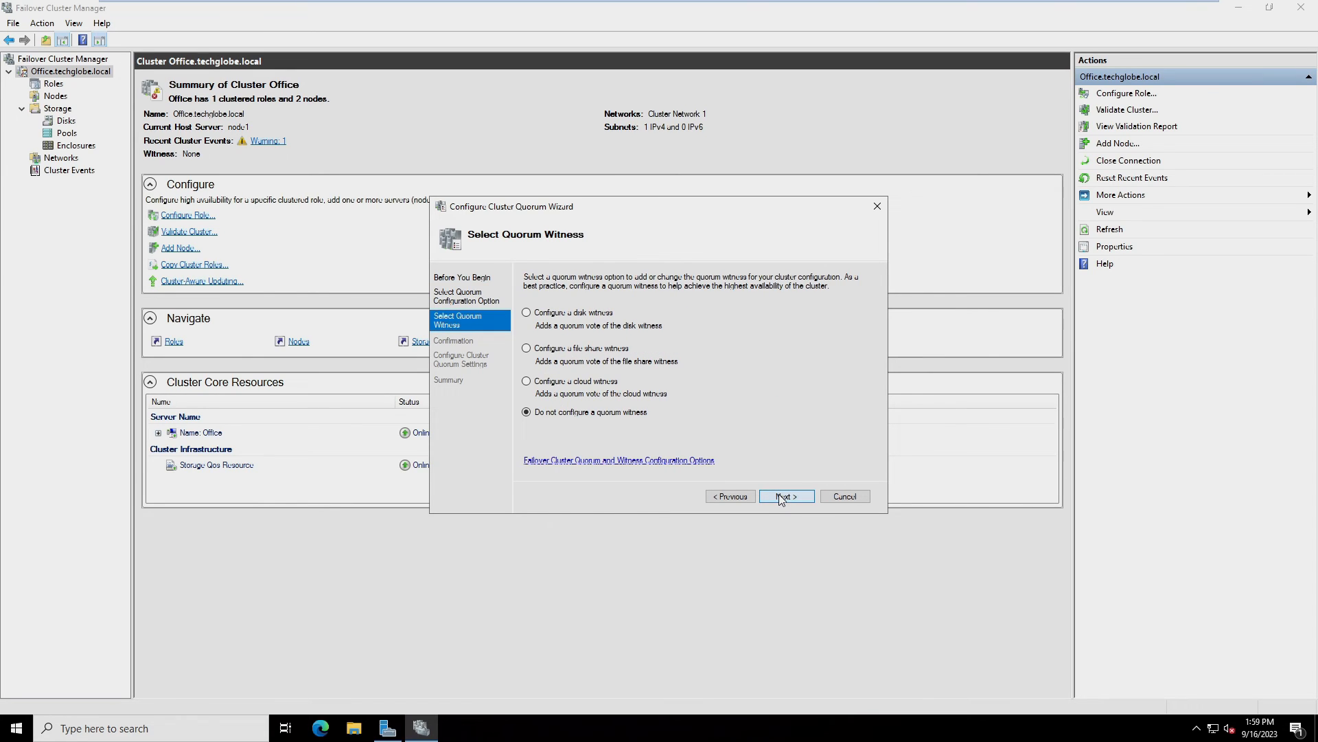
left_click(527, 313)
left_click(795, 498)
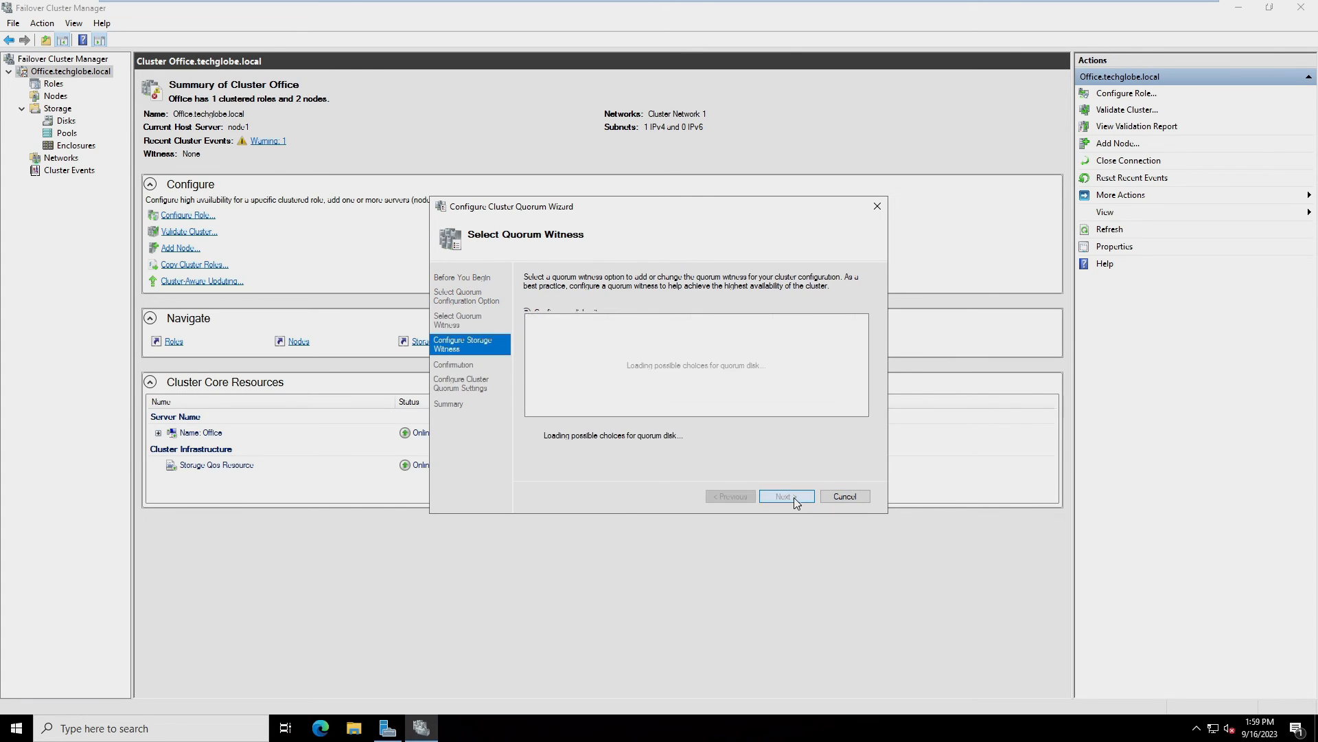
Select Cluster Disk 2 as the witness disk and apply the quorum settings
left_click(548, 338)
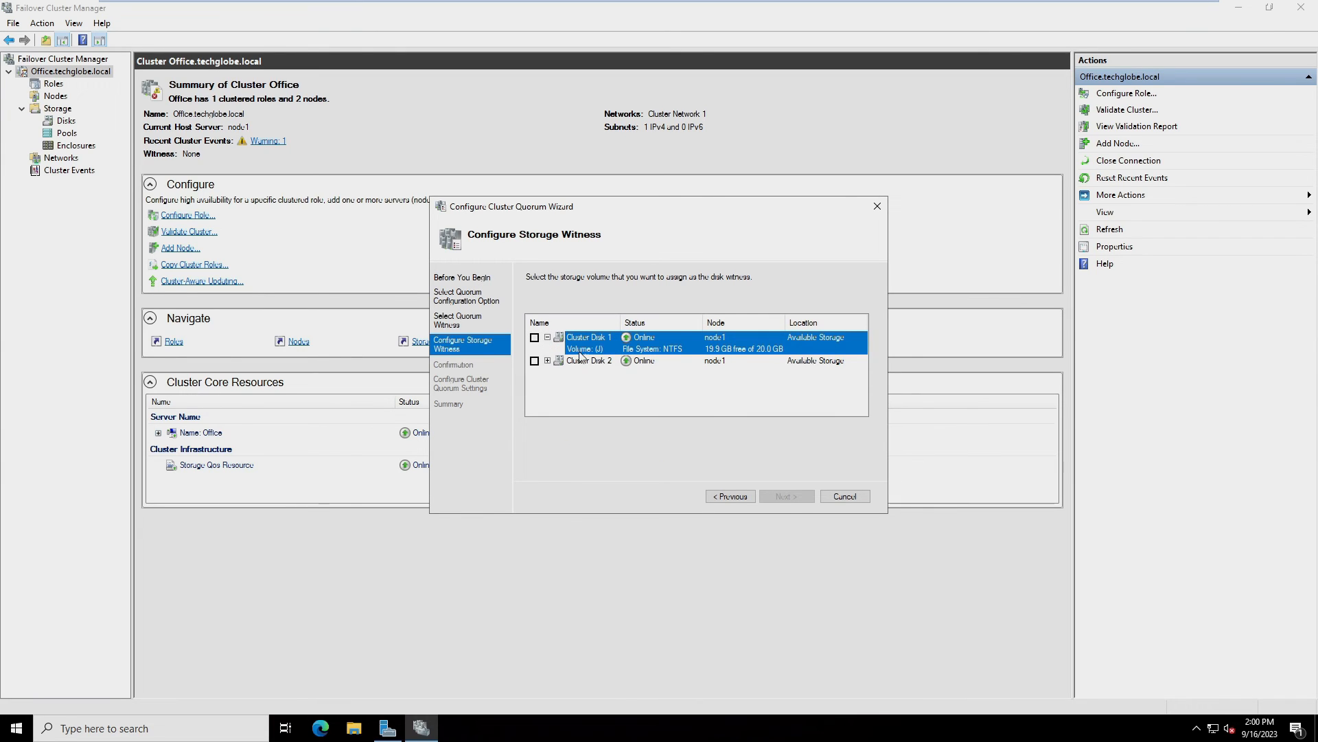
left_click(552, 362)
left_click(548, 361)
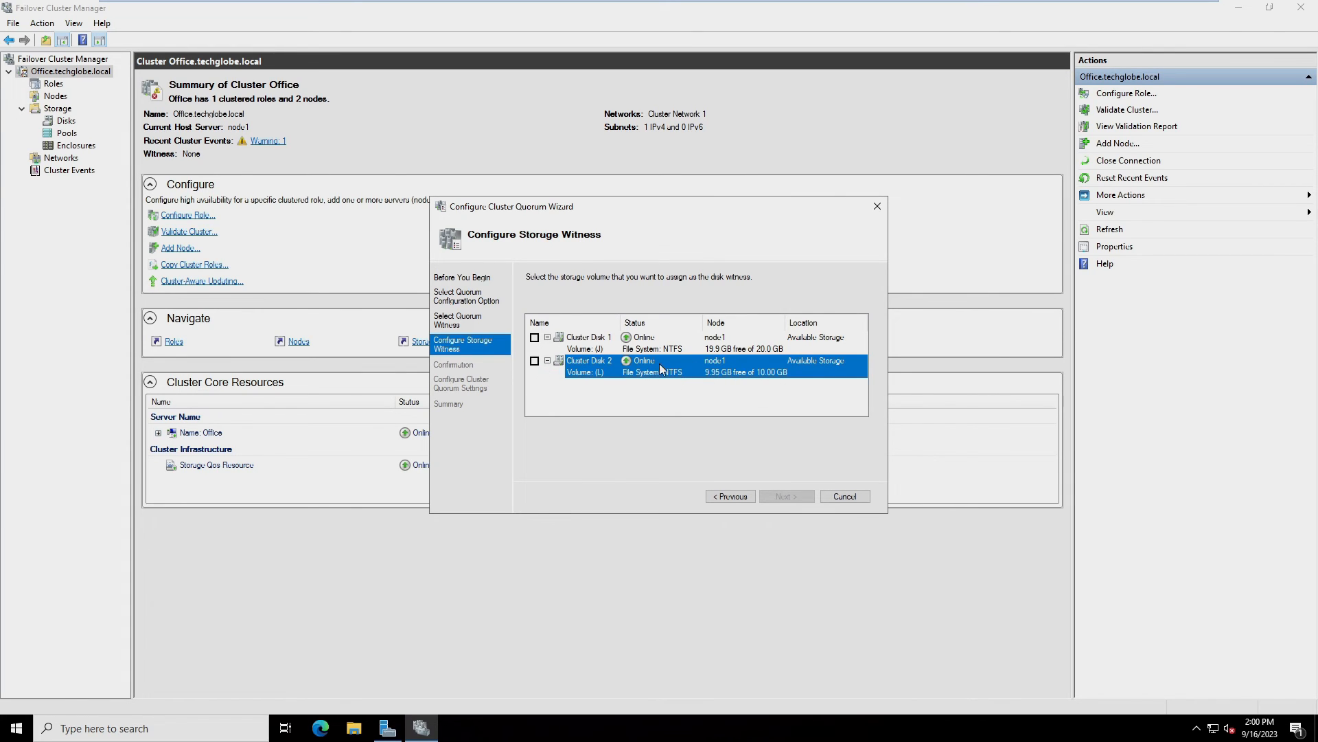
left_click(535, 361)
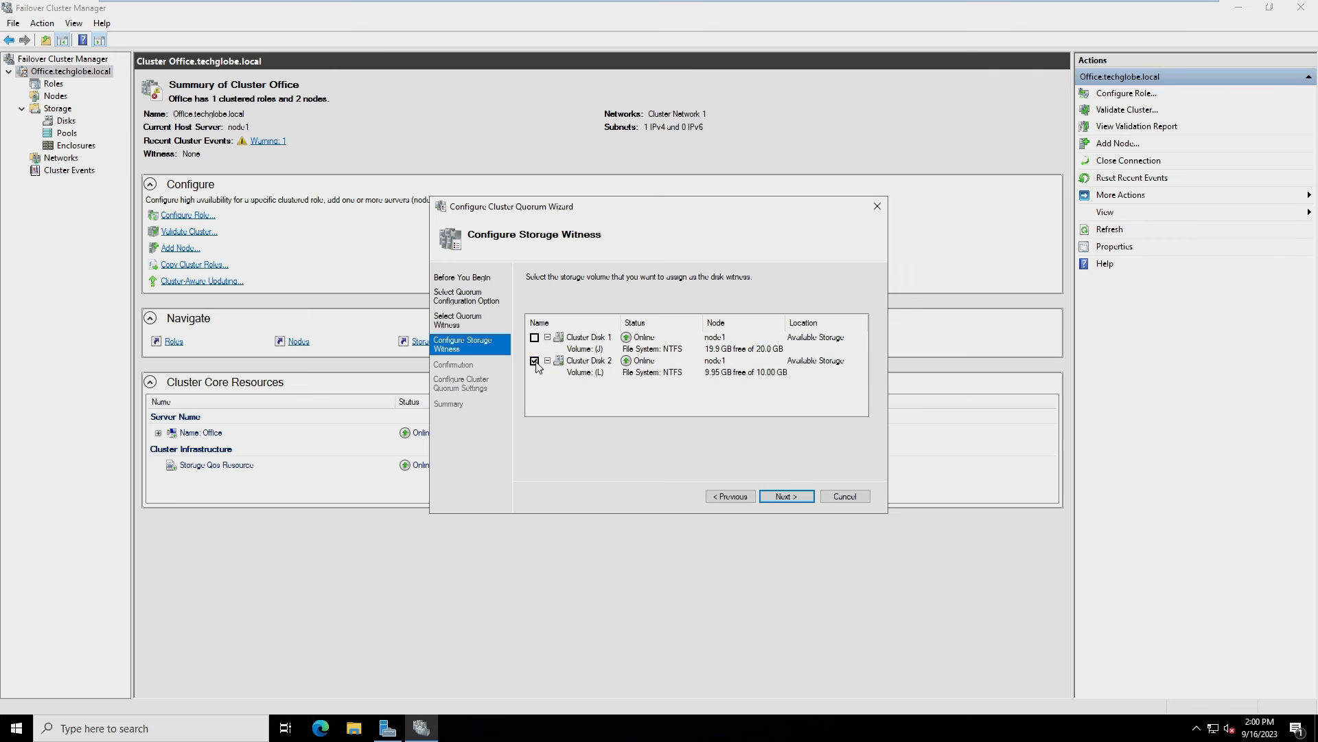
left_click(787, 497)
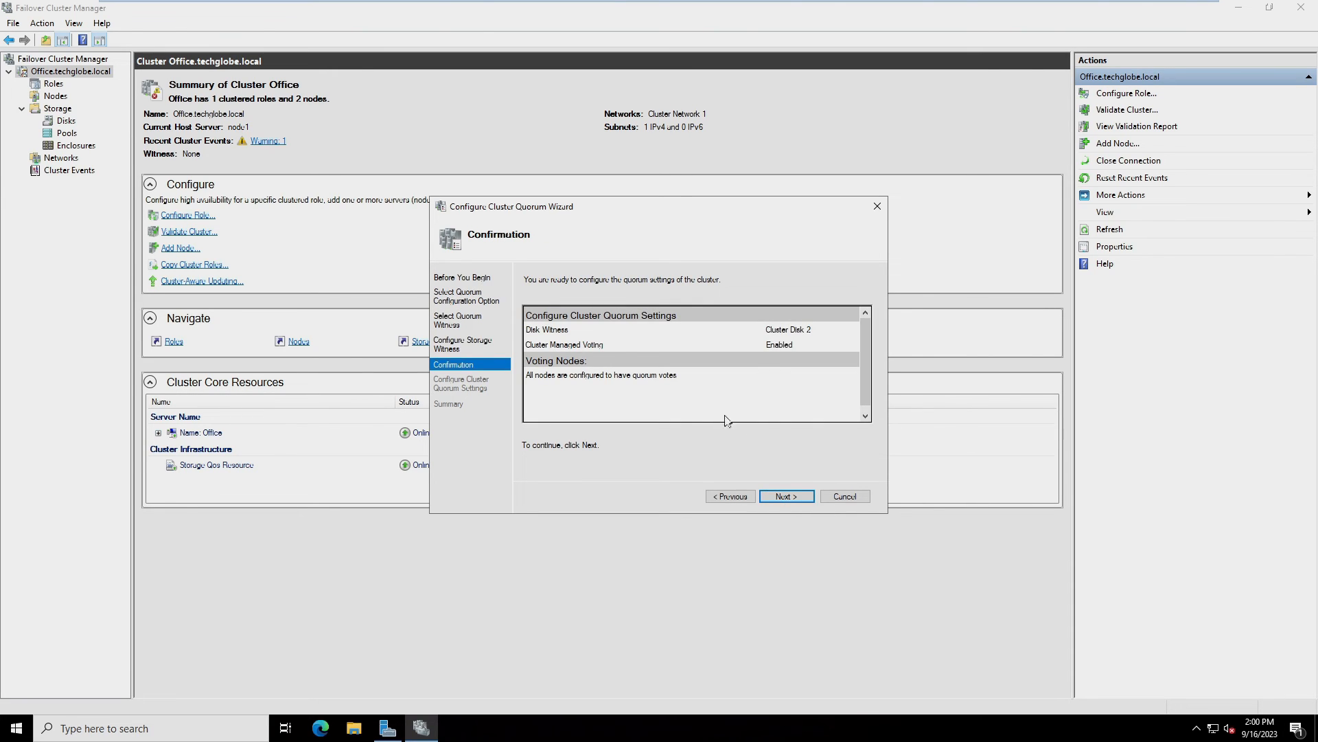
left_click(798, 496)
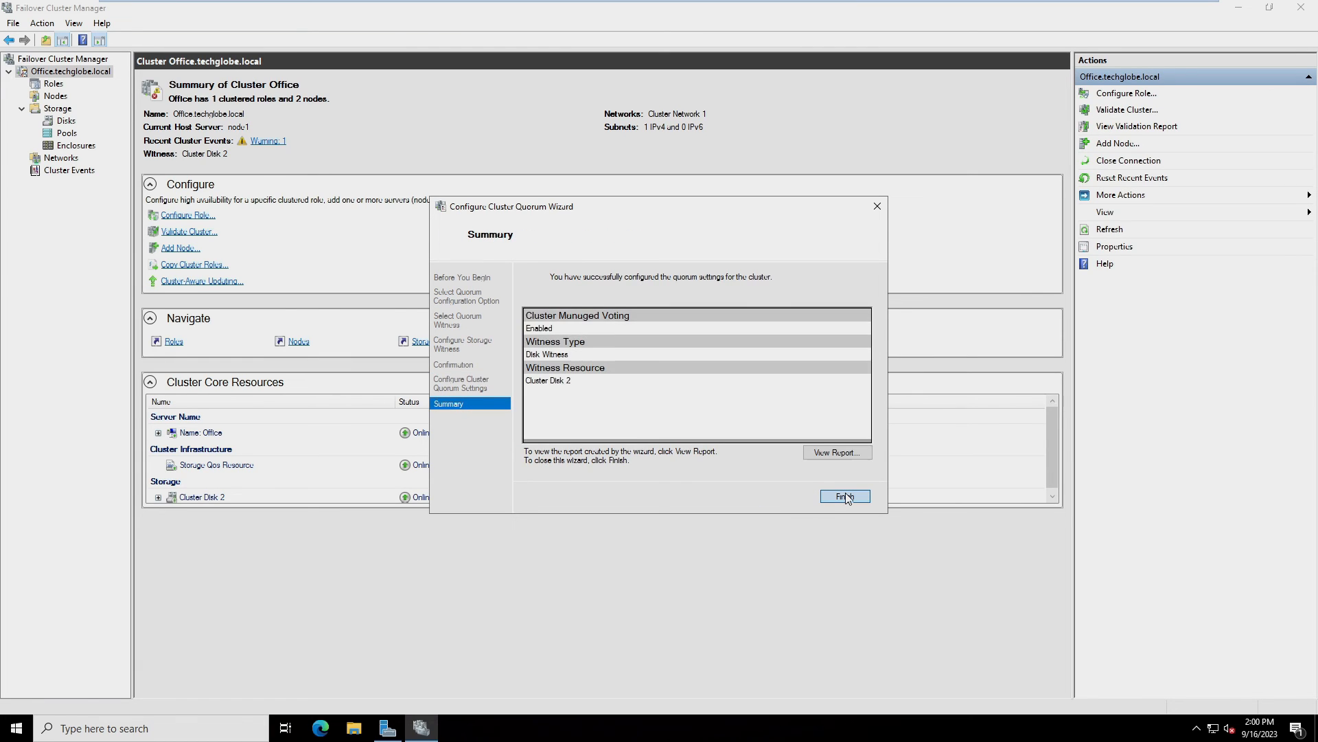
left_click(846, 496)
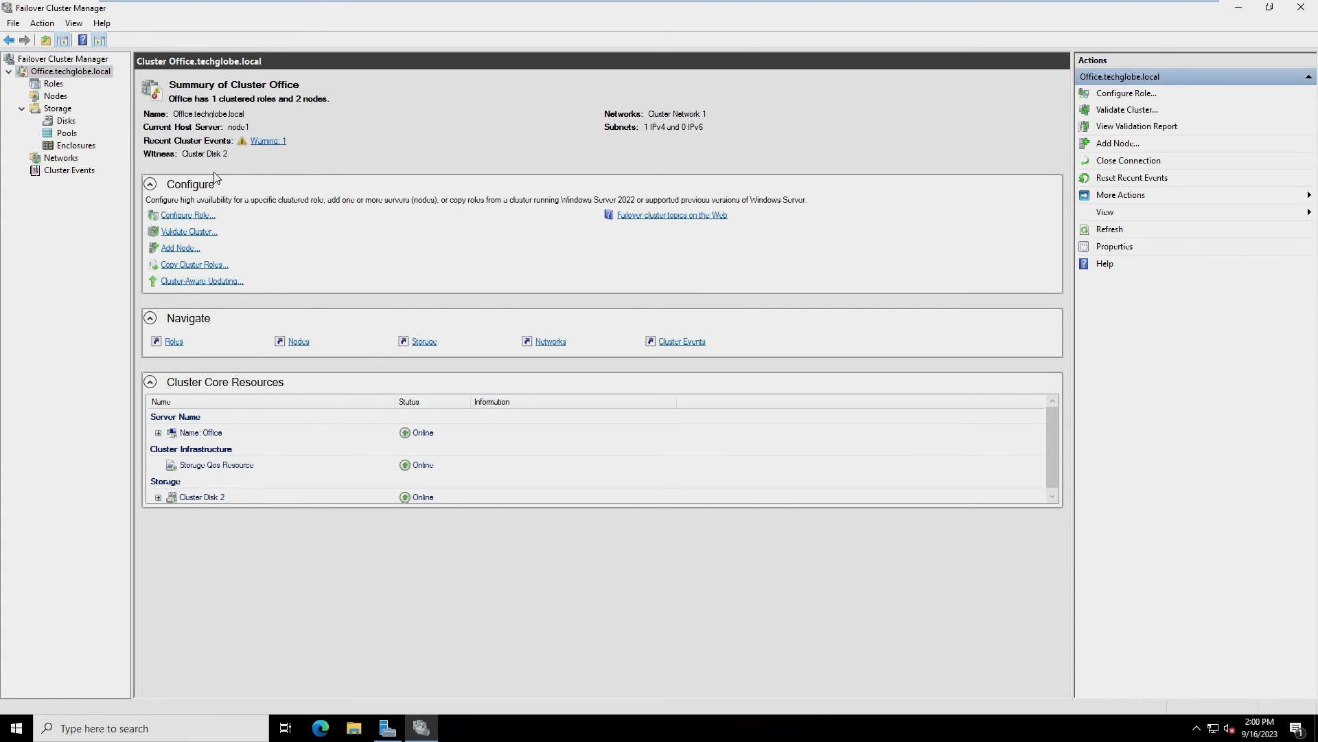
Add Cluster Disk 1 from the Storage Disks list to Cluster Shared Volumes
left_click(62, 111)
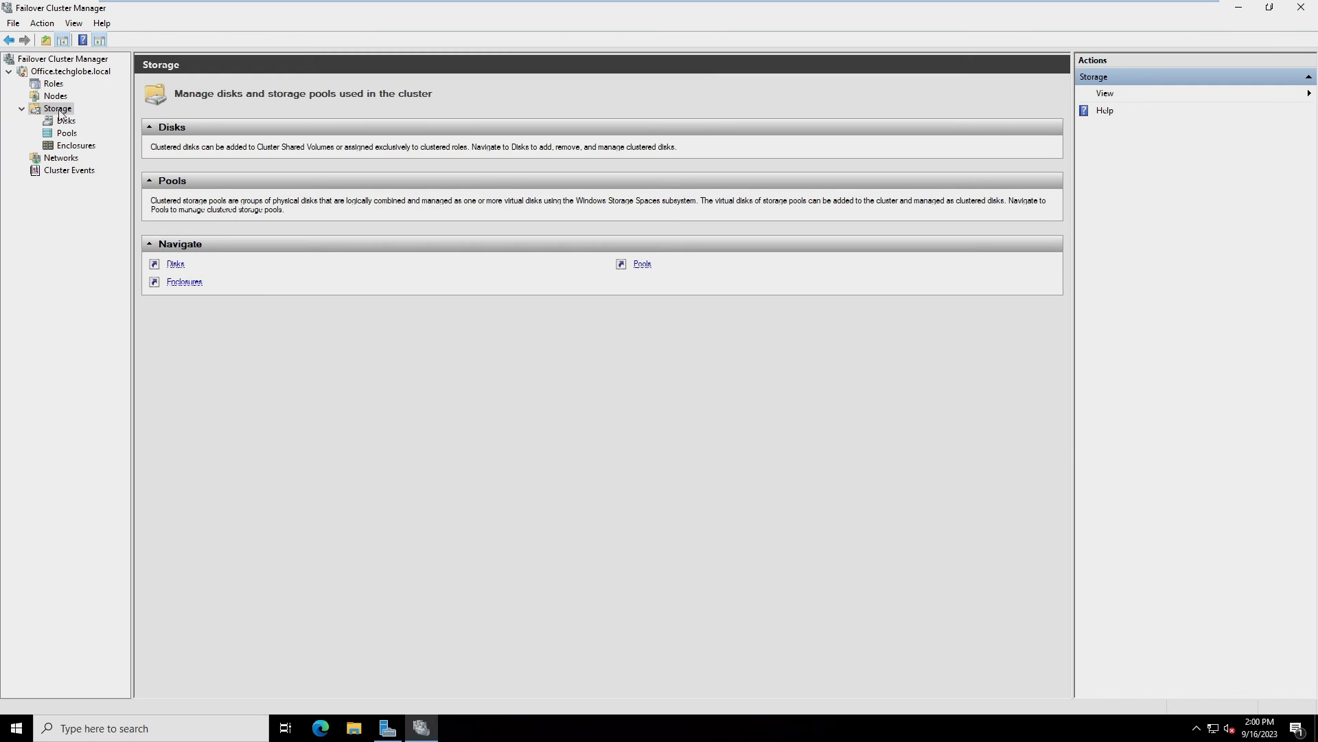
left_click(66, 120)
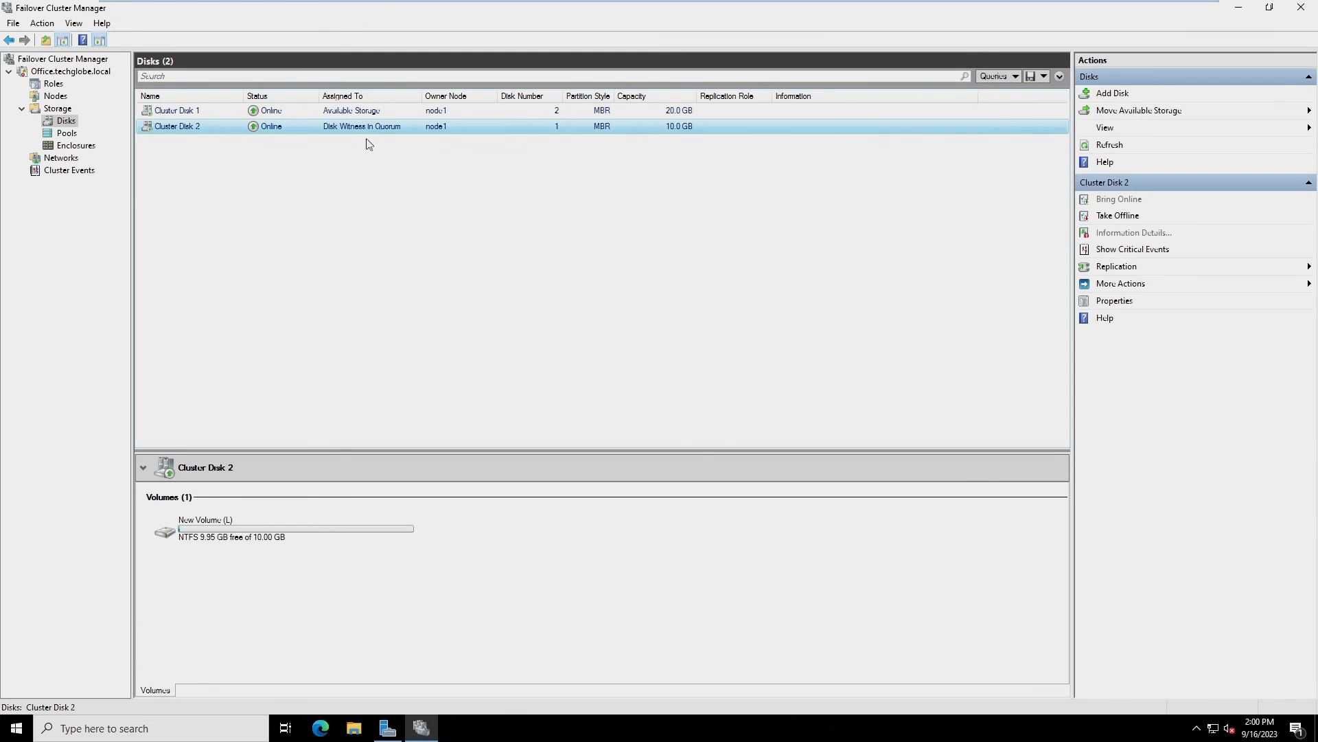
left_click(340, 114)
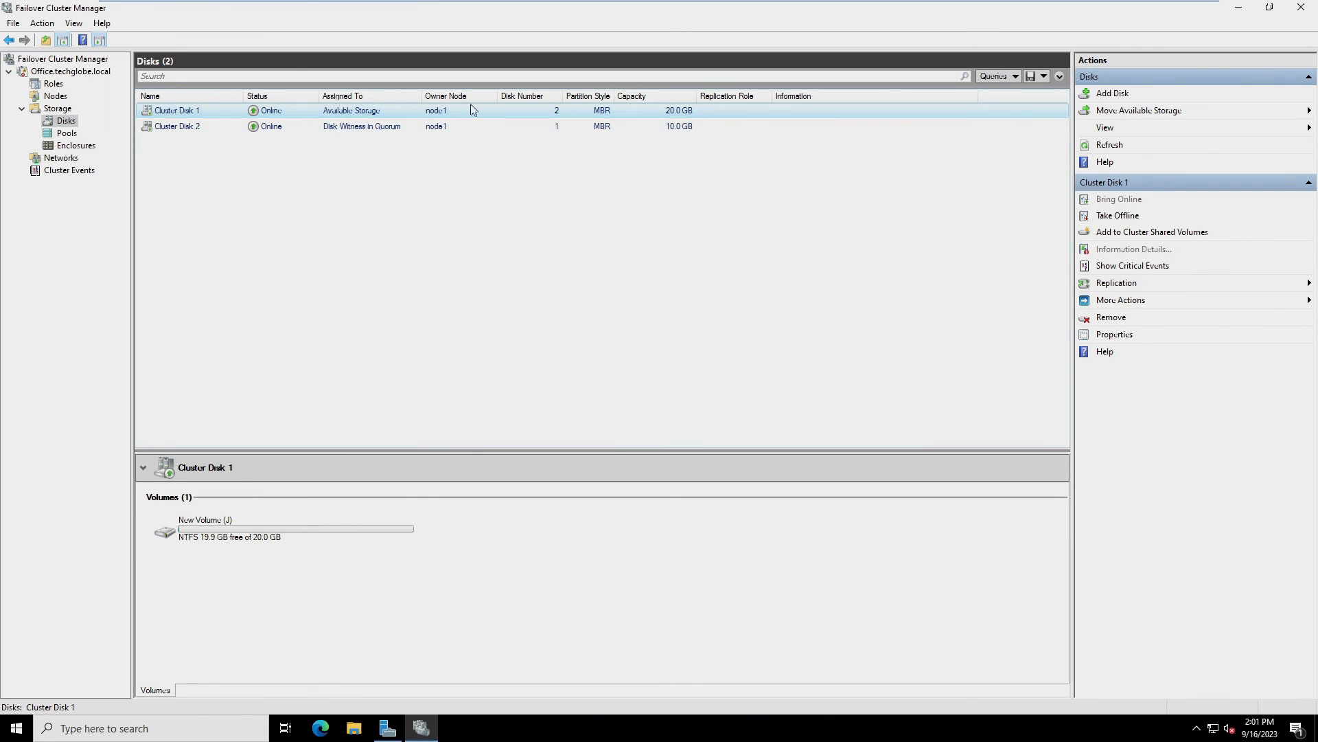
right_click(353, 111)
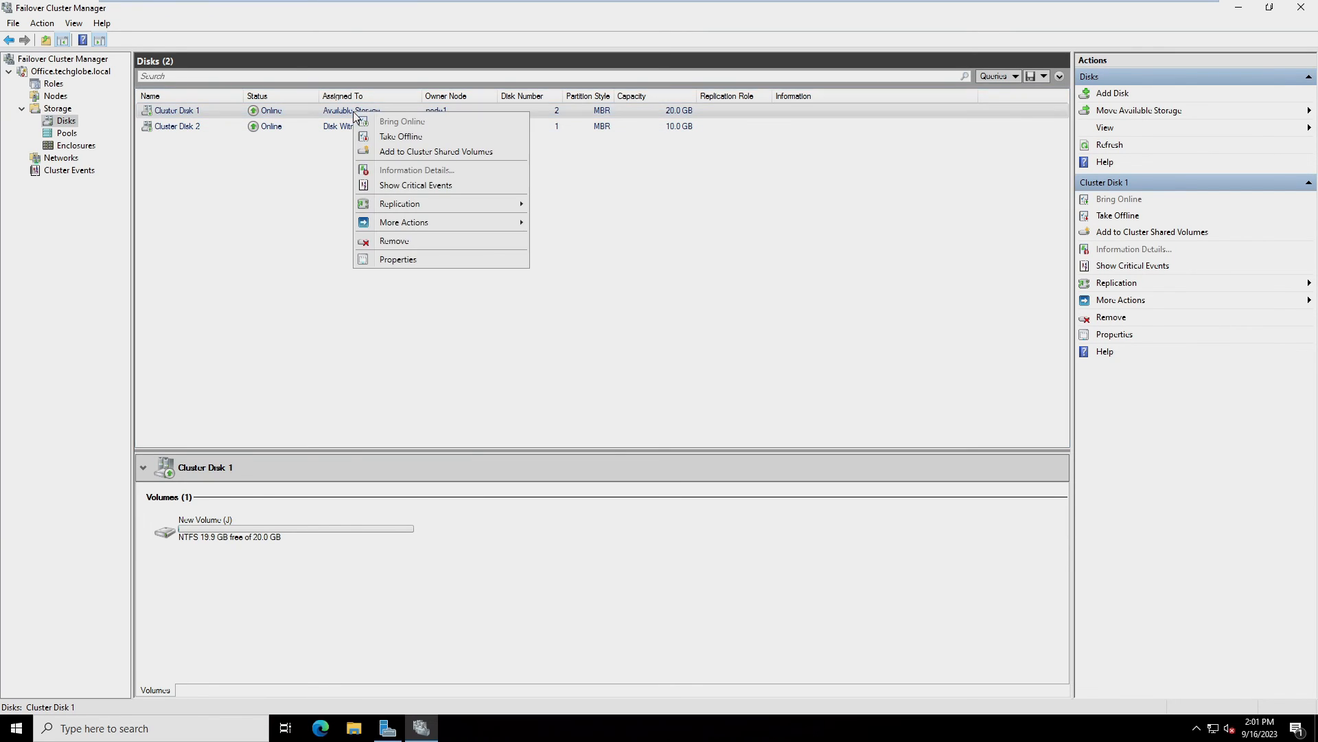
left_click(451, 152)
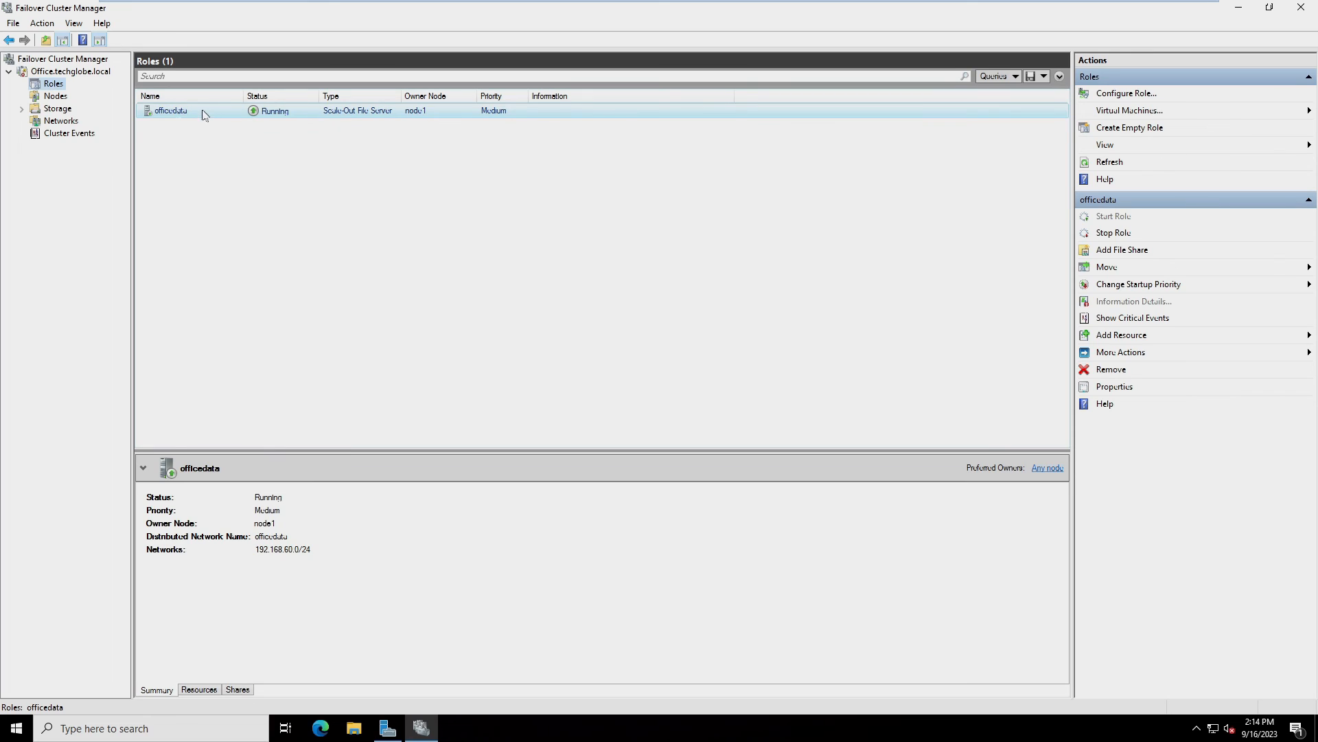
Begin an SMB Share - Quick file share on officedata at the default location
right_click(239, 119)
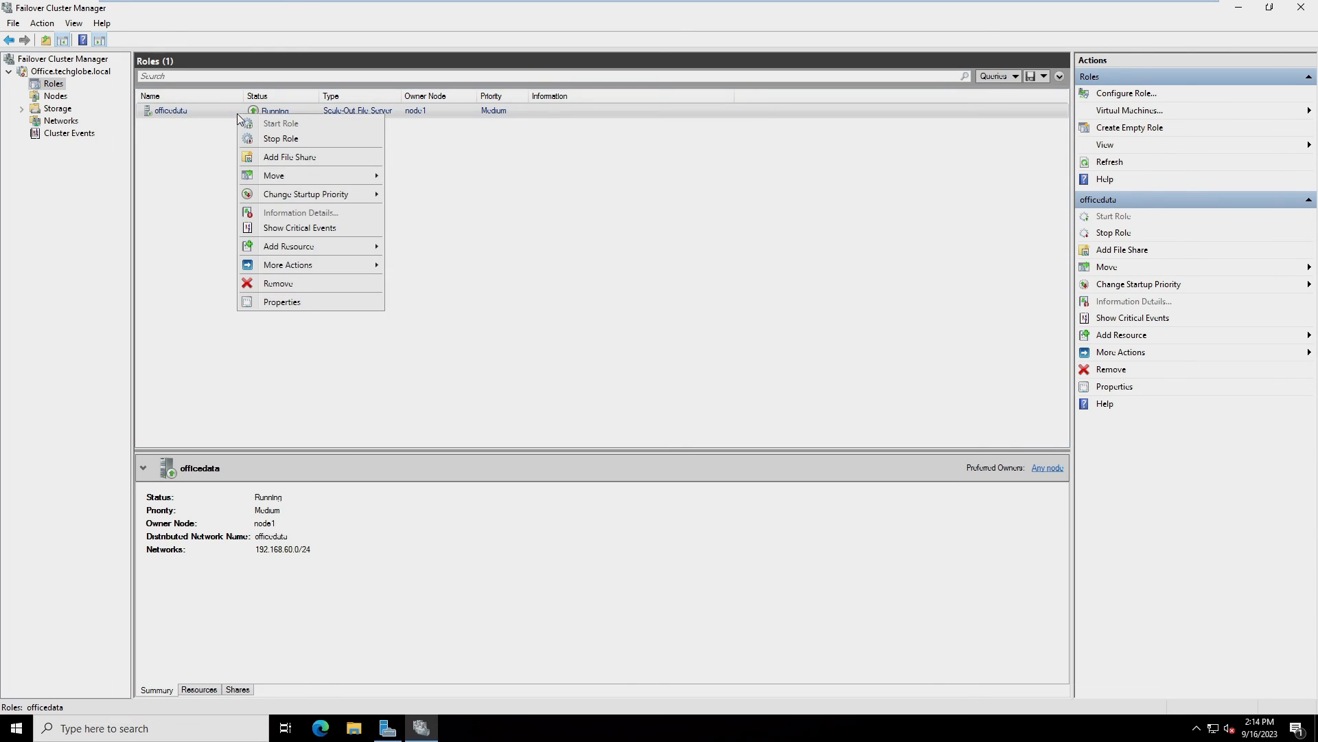
left_click(291, 157)
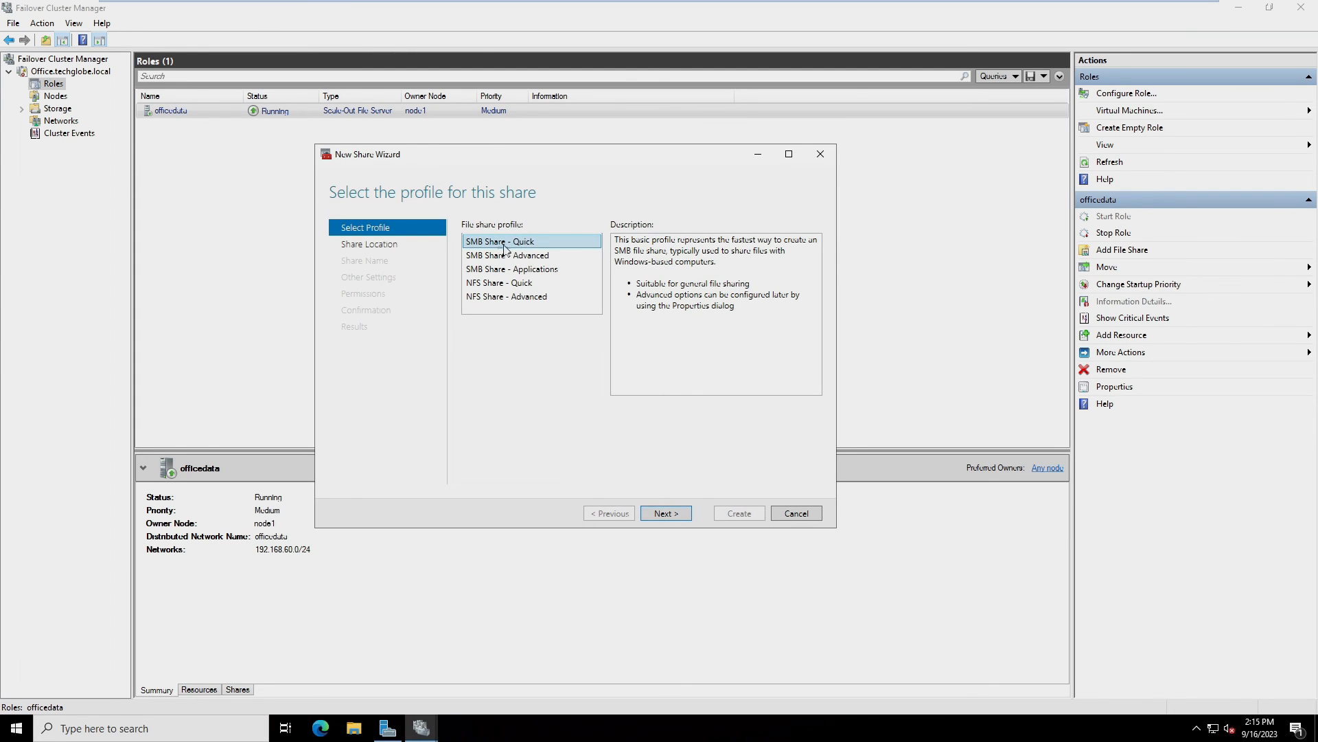
left_click(665, 514)
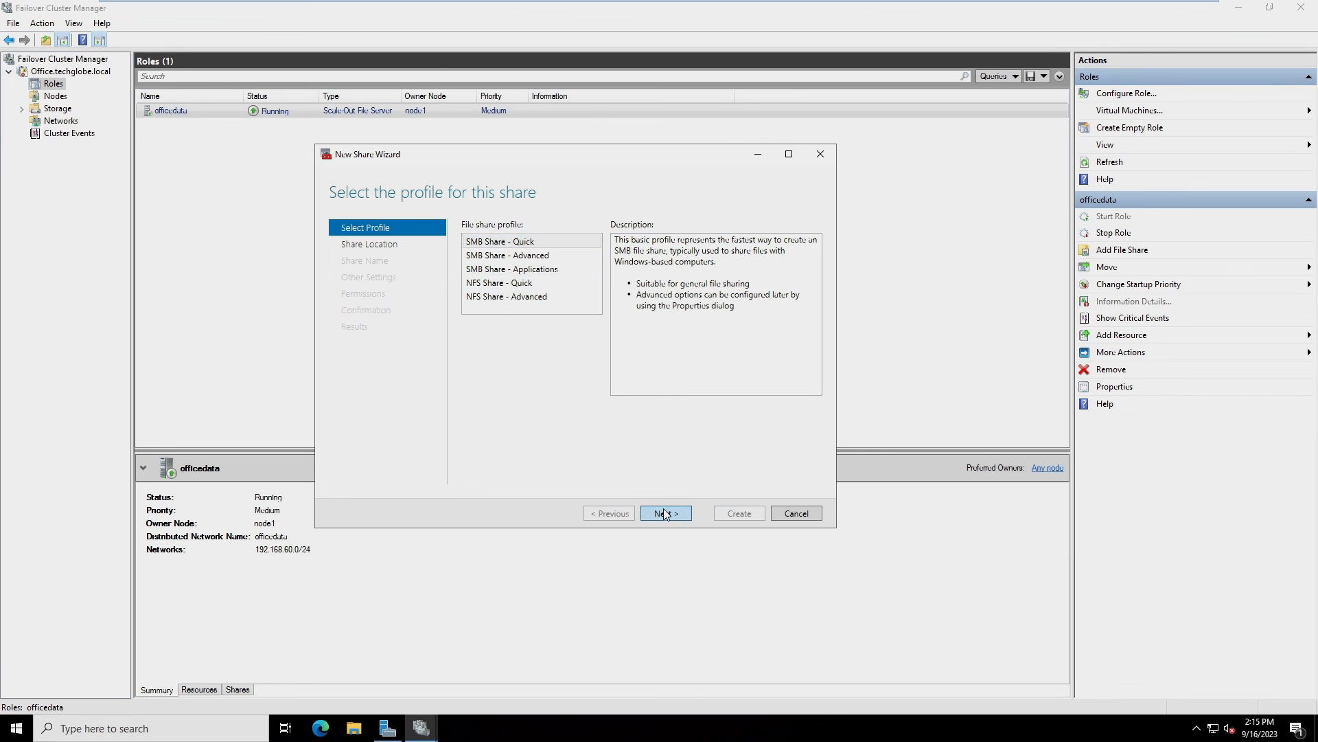
left_click(664, 513)
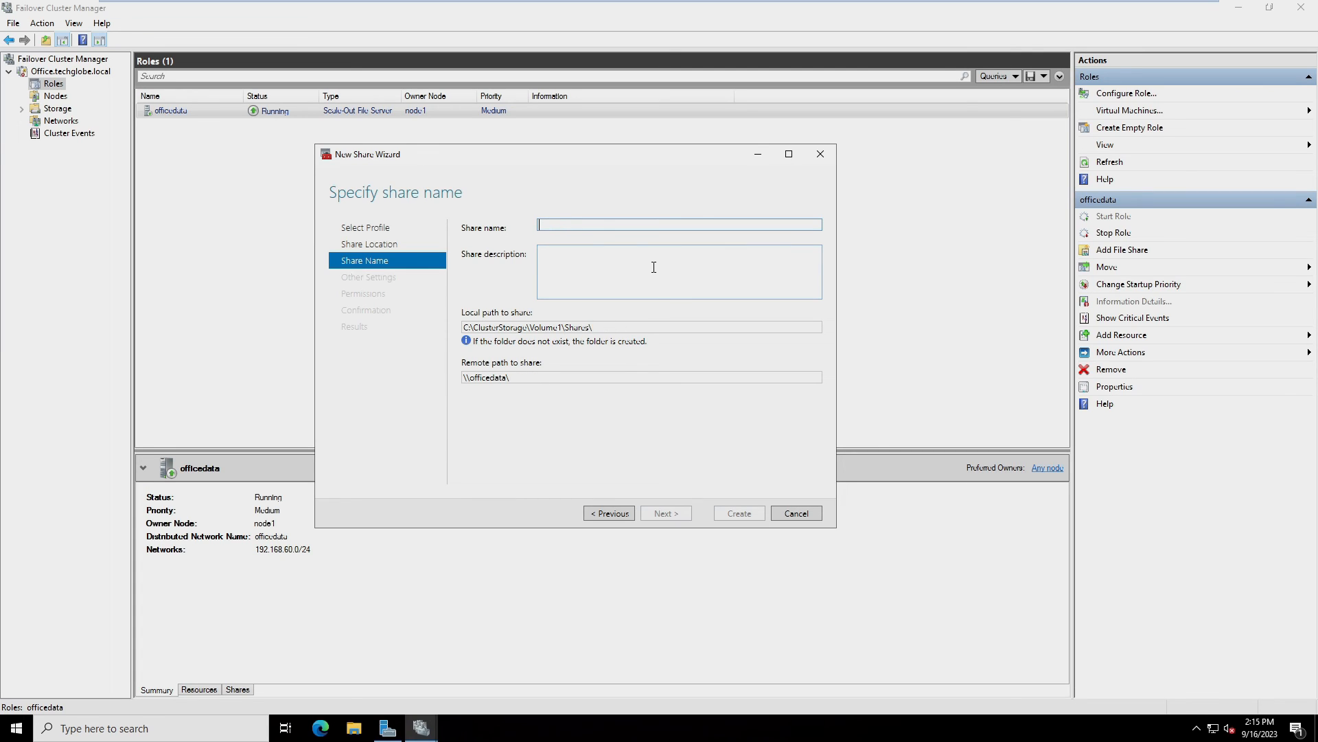
Name the share 'files', create it with default settings, then switch to the Windows Server 2022 client
type("fi")
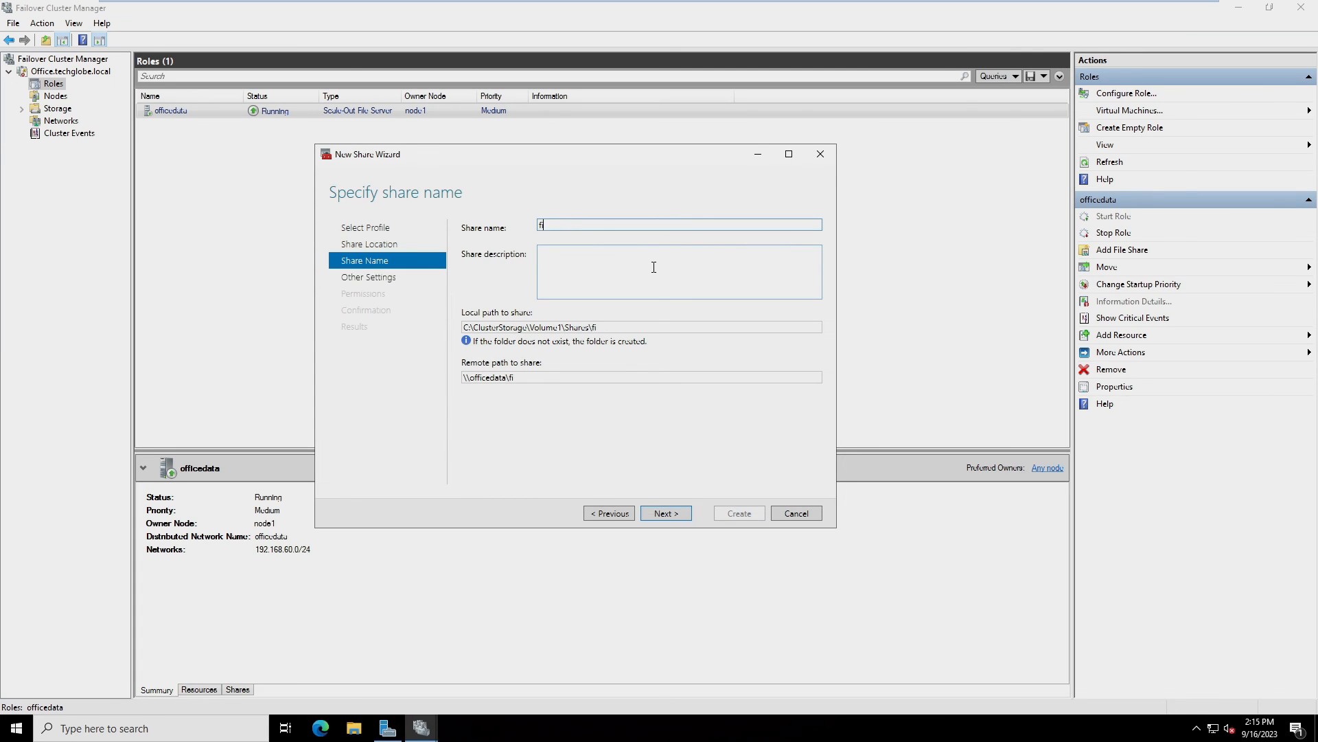
type("les")
left_click(660, 515)
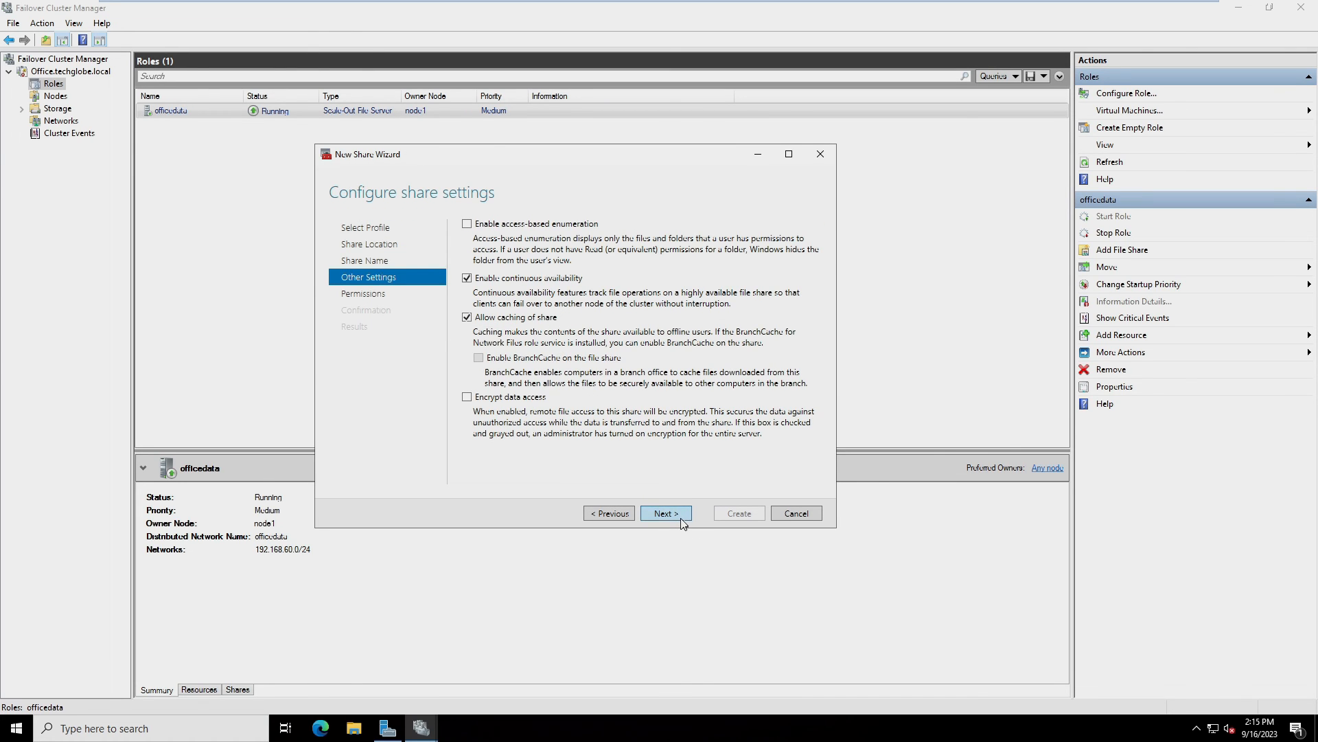
left_click(683, 523)
left_click(681, 517)
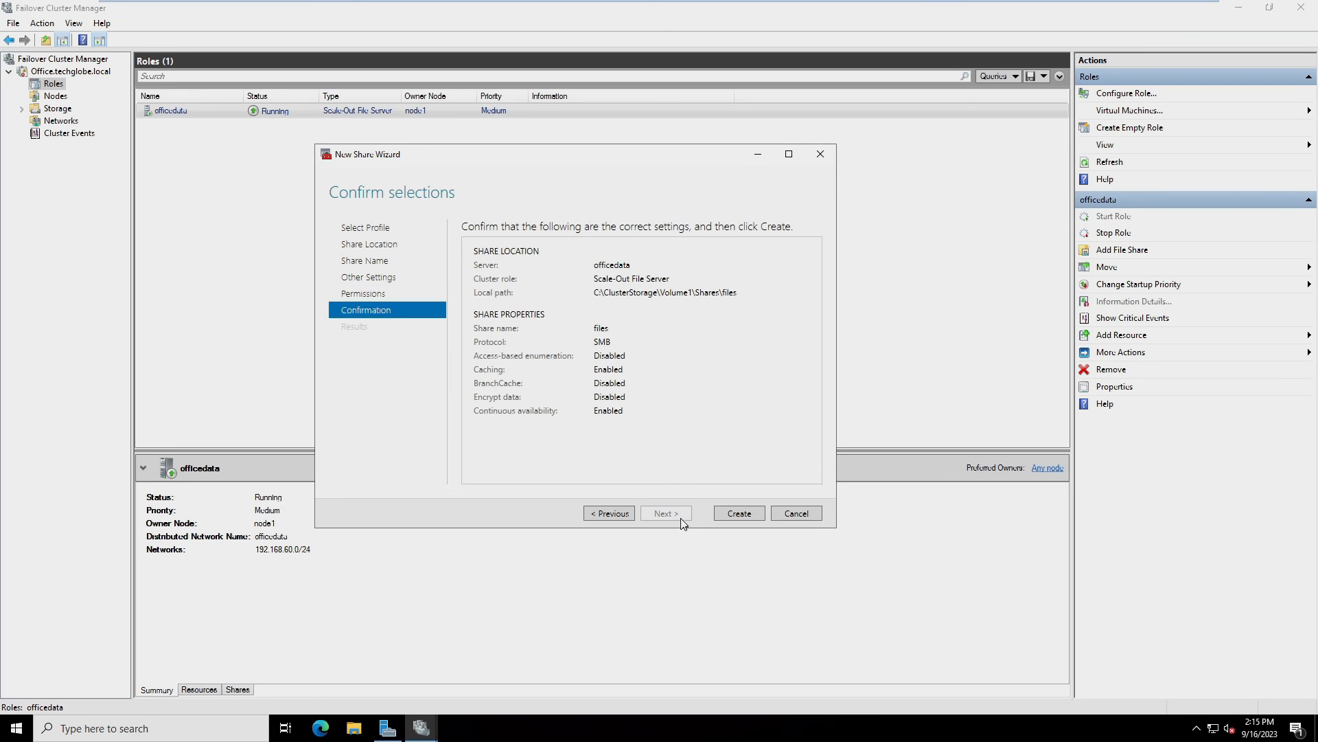
left_click(745, 515)
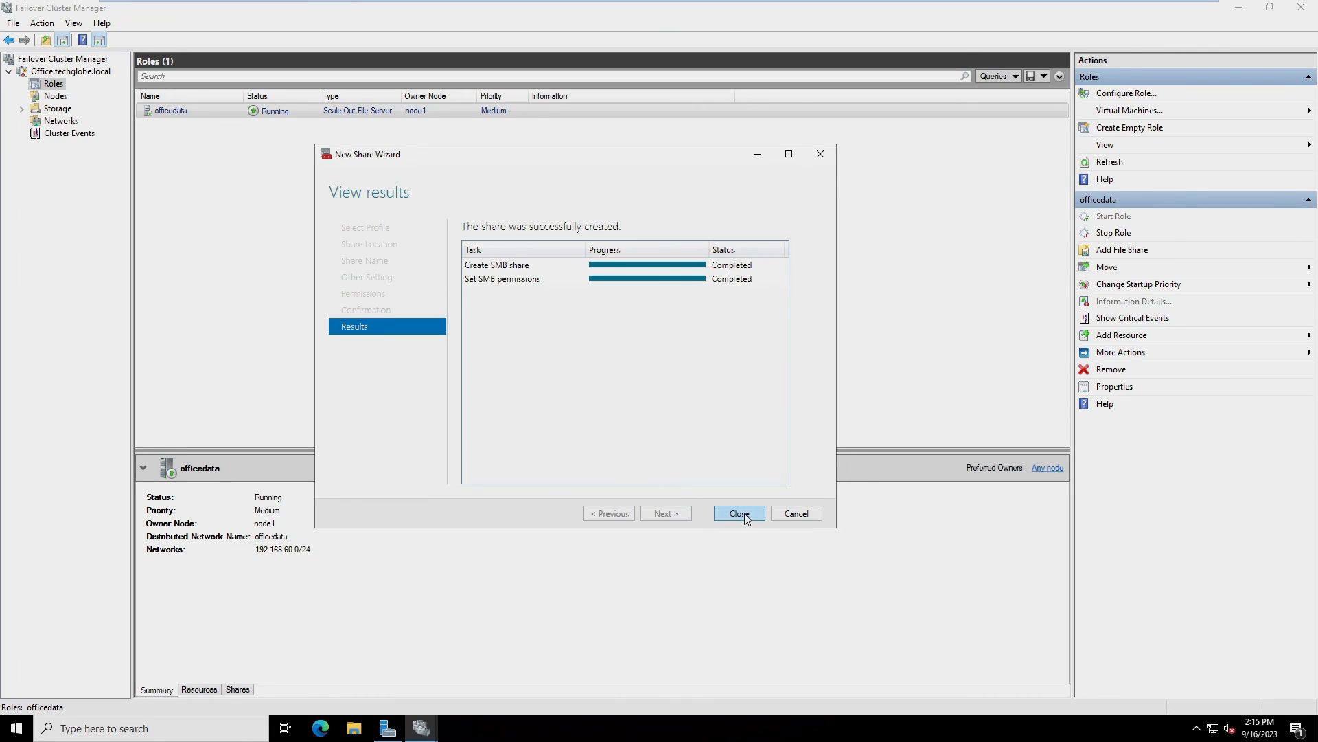
left_click(739, 514)
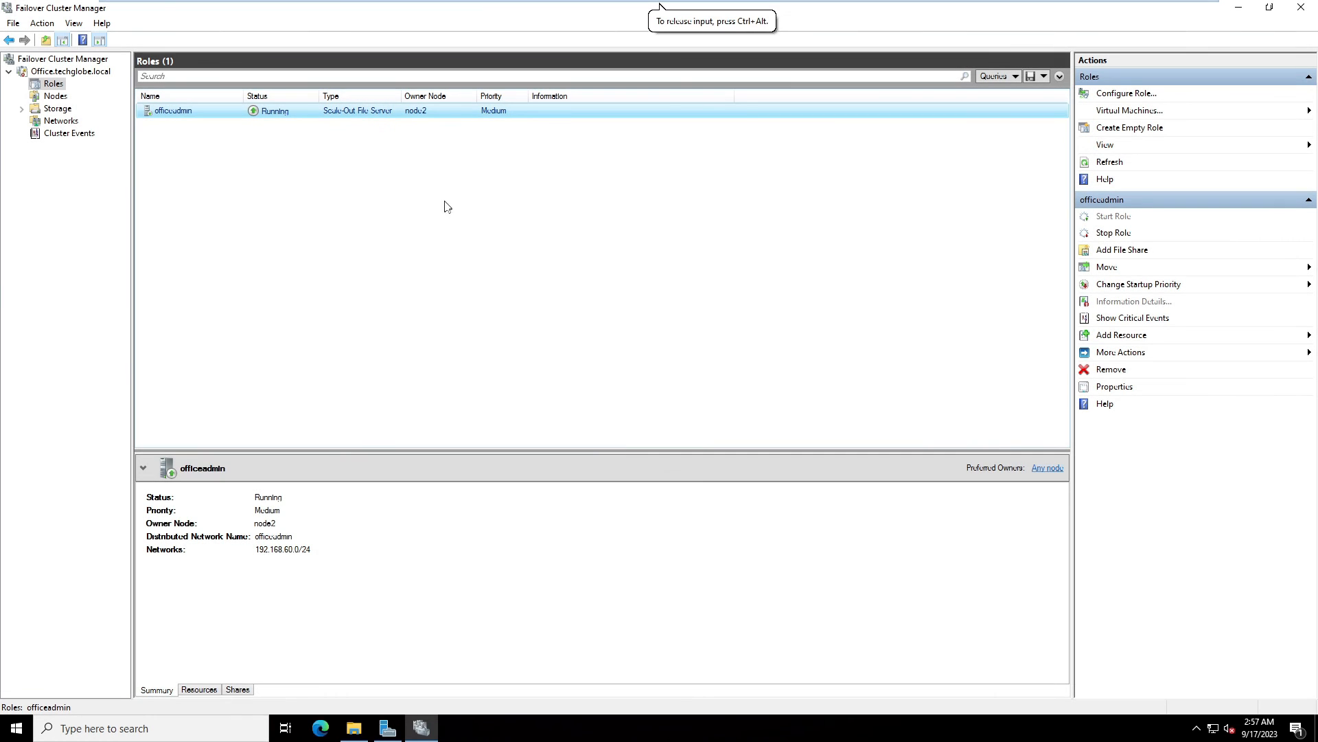
mouse_move(270, 5)
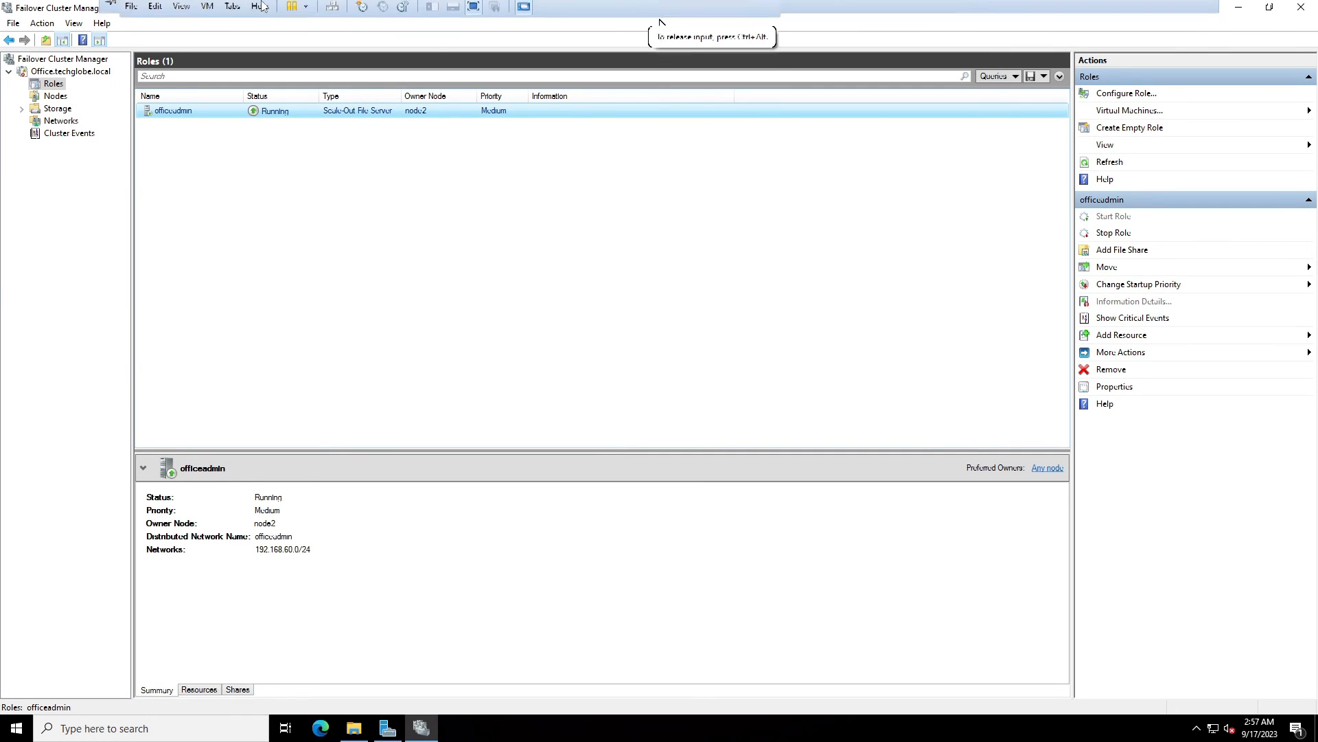
left_click(234, 10)
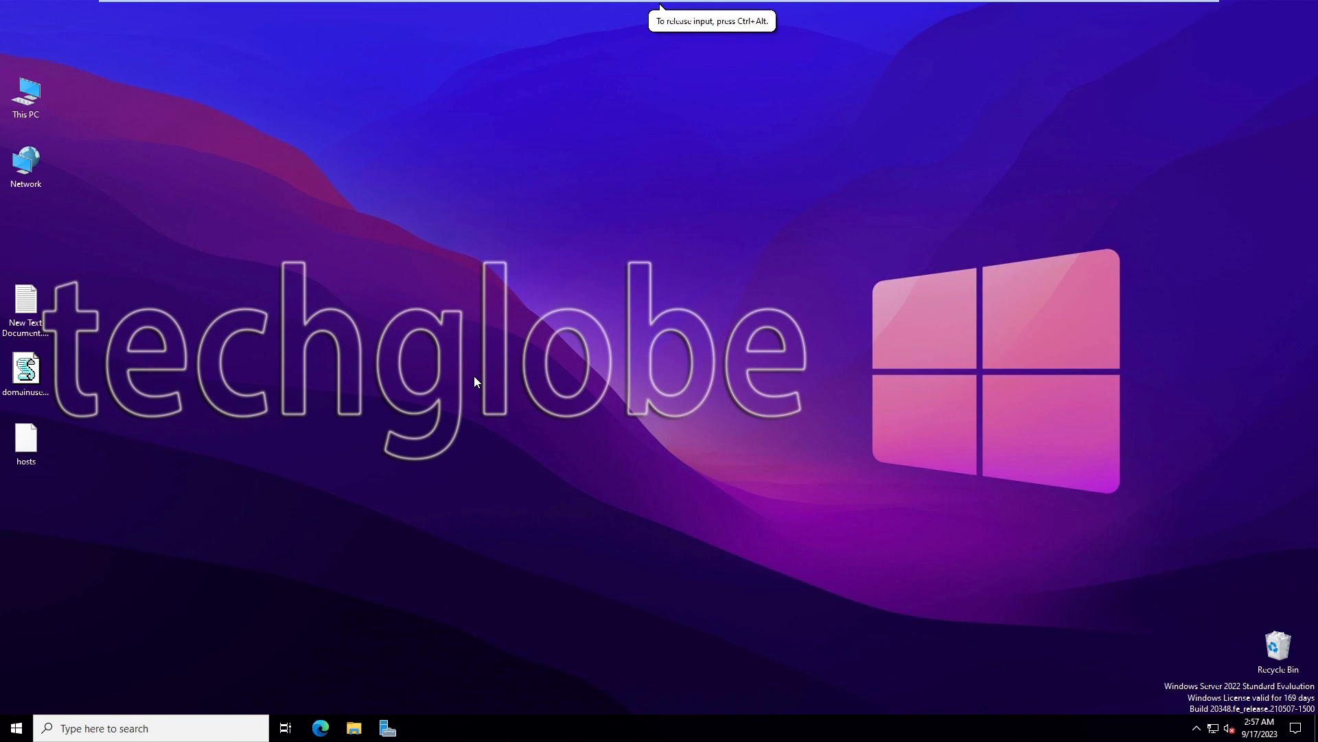
Open \\officeadmin from the Run box and browse into the empty files share
key("super+r")
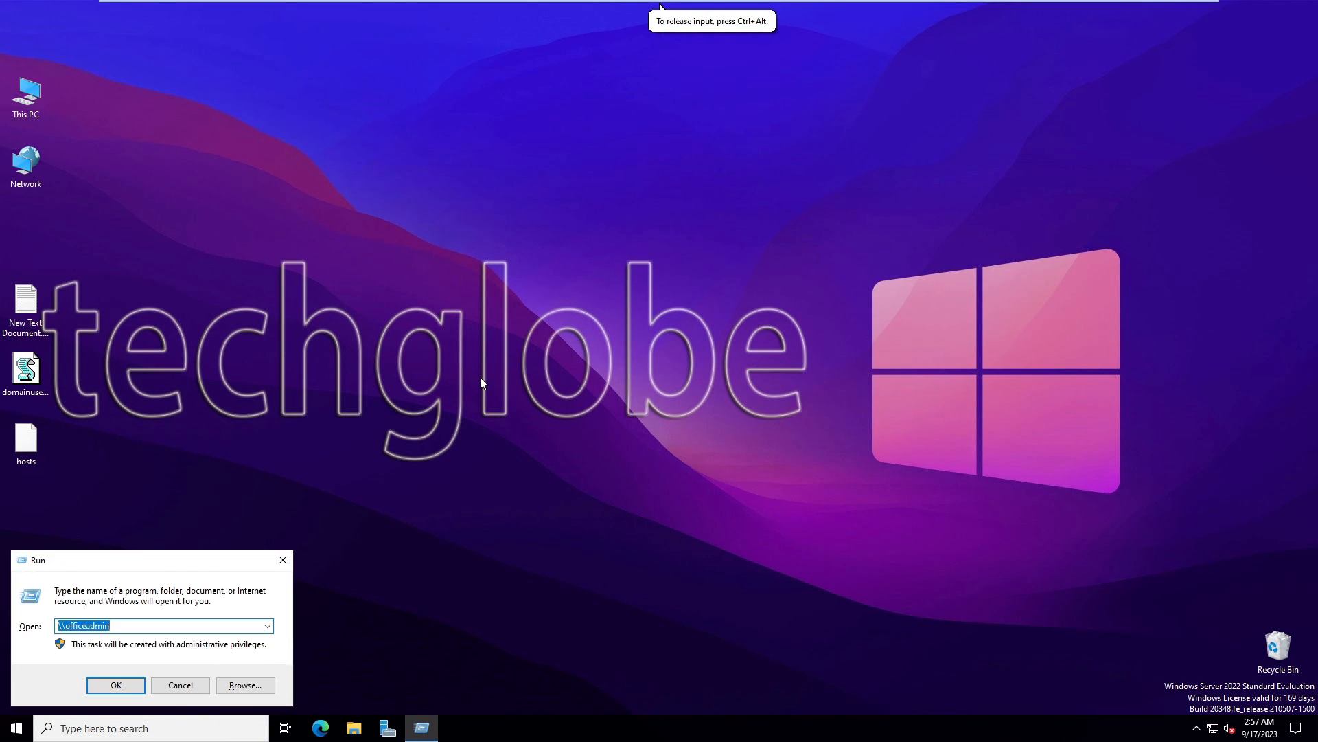
type("\\\\")
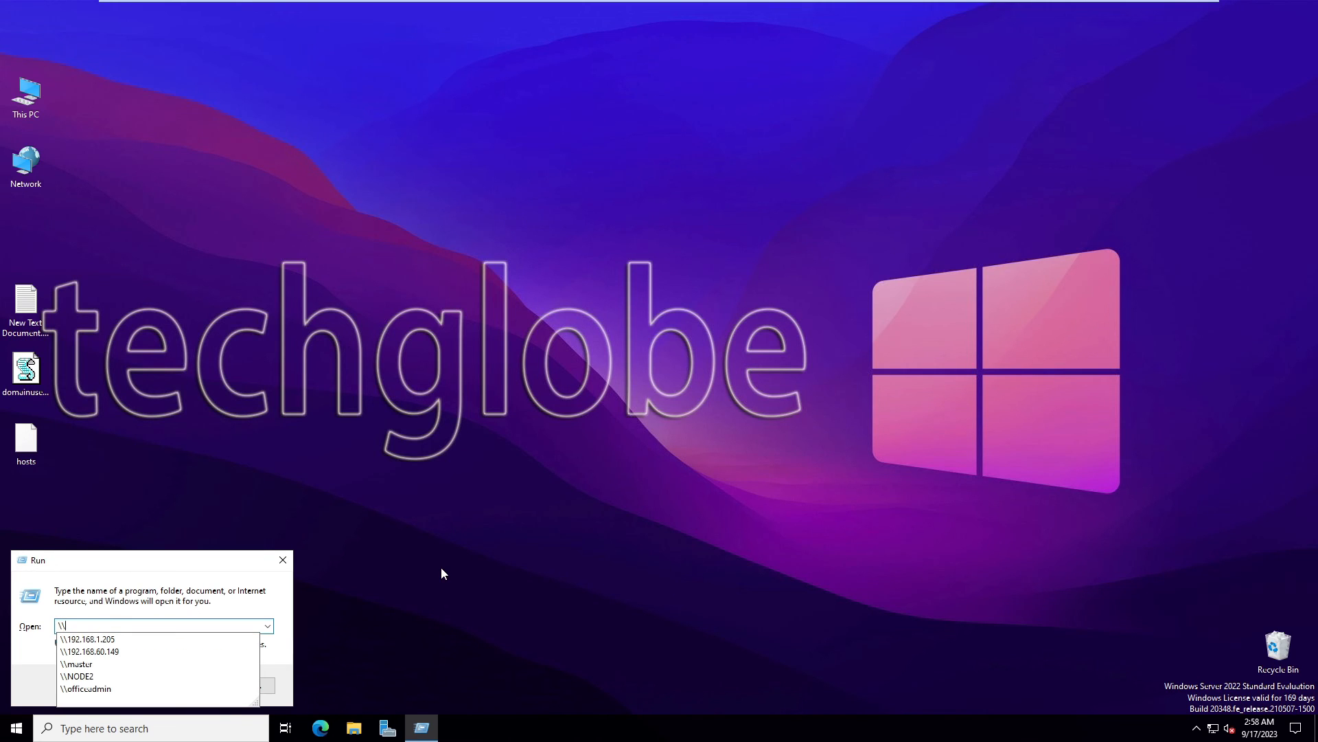
type("officeadmin")
key("Return")
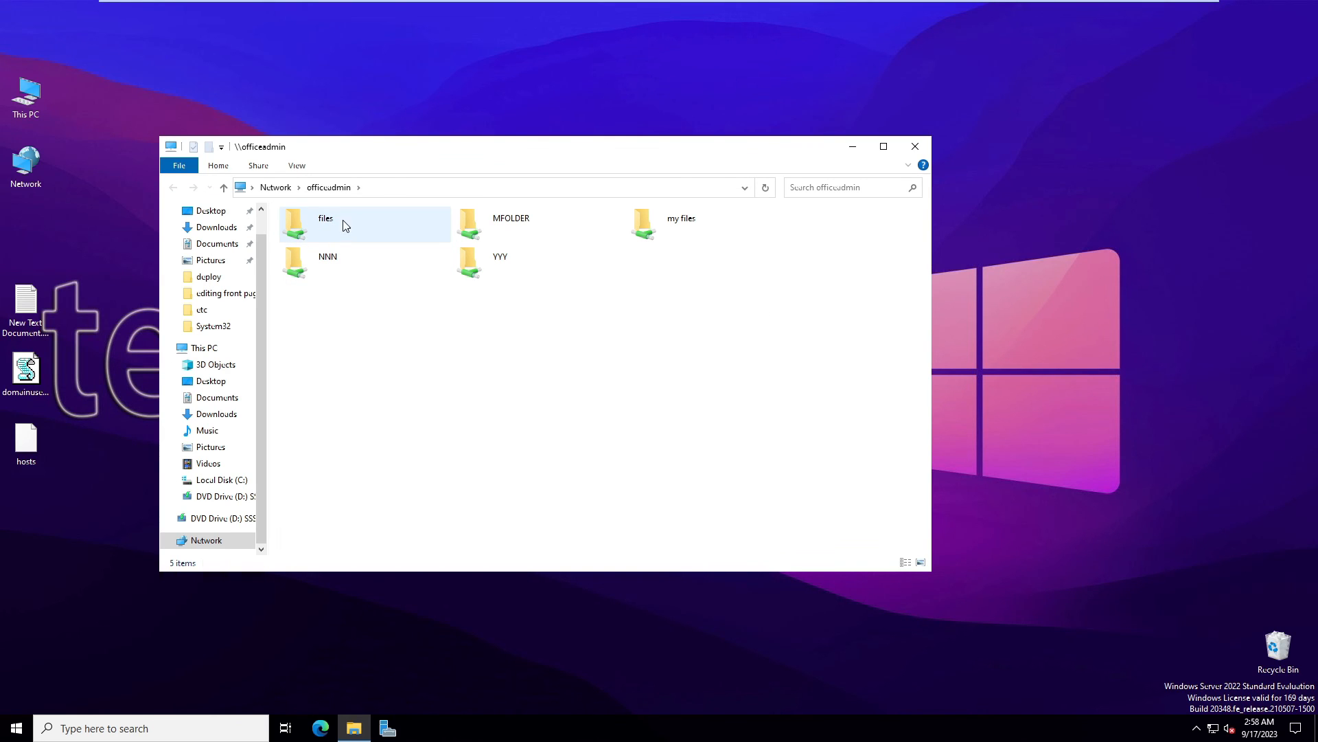
double_click(322, 221)
Create a new folder, a new text document and a new bitmap image in \\officeadmin\files
left_click_drag(516, 148, 475, 84)
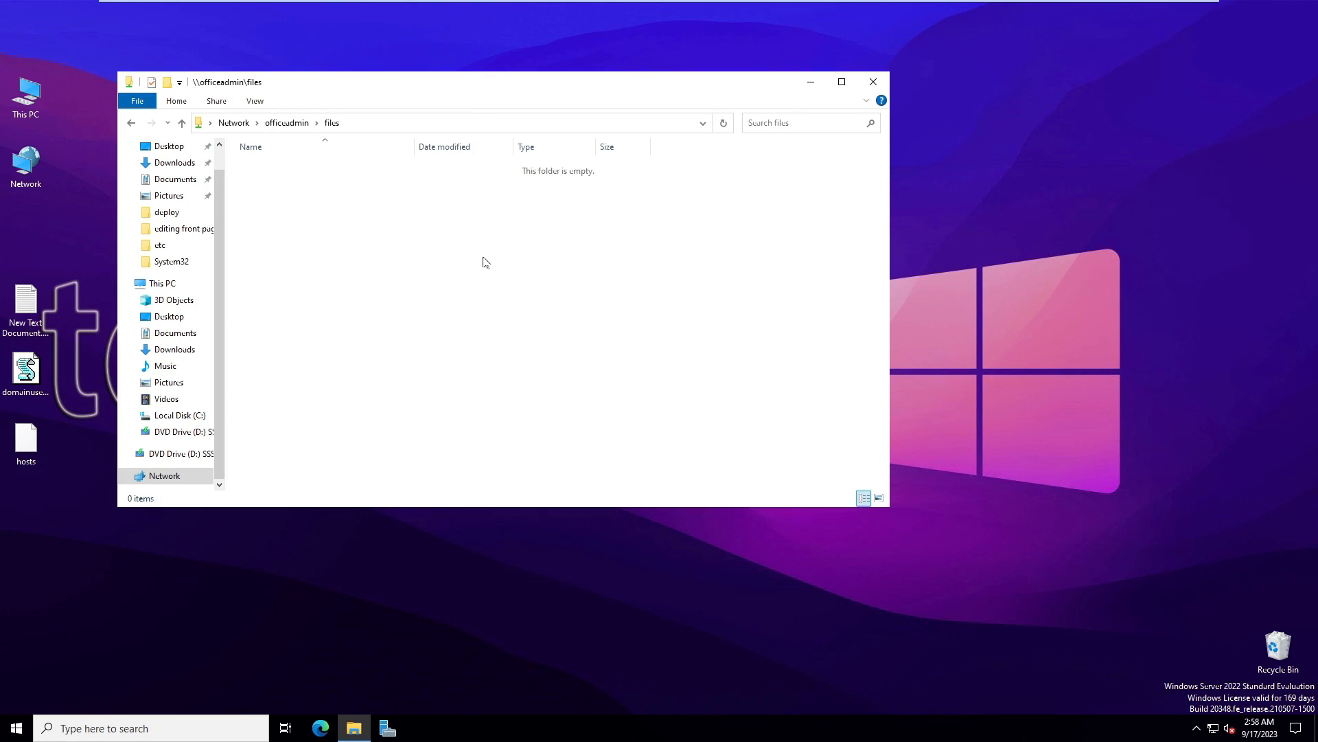
right_click(310, 223)
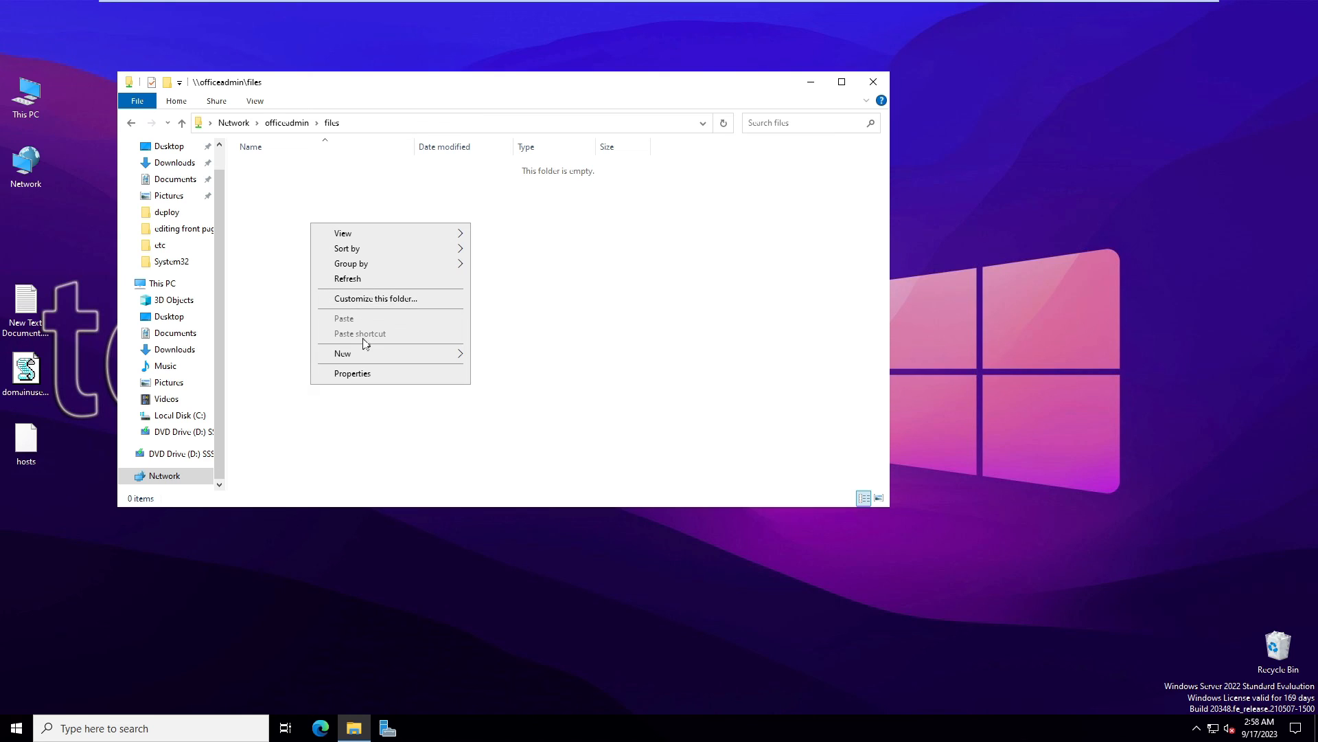
mouse_move(361, 352)
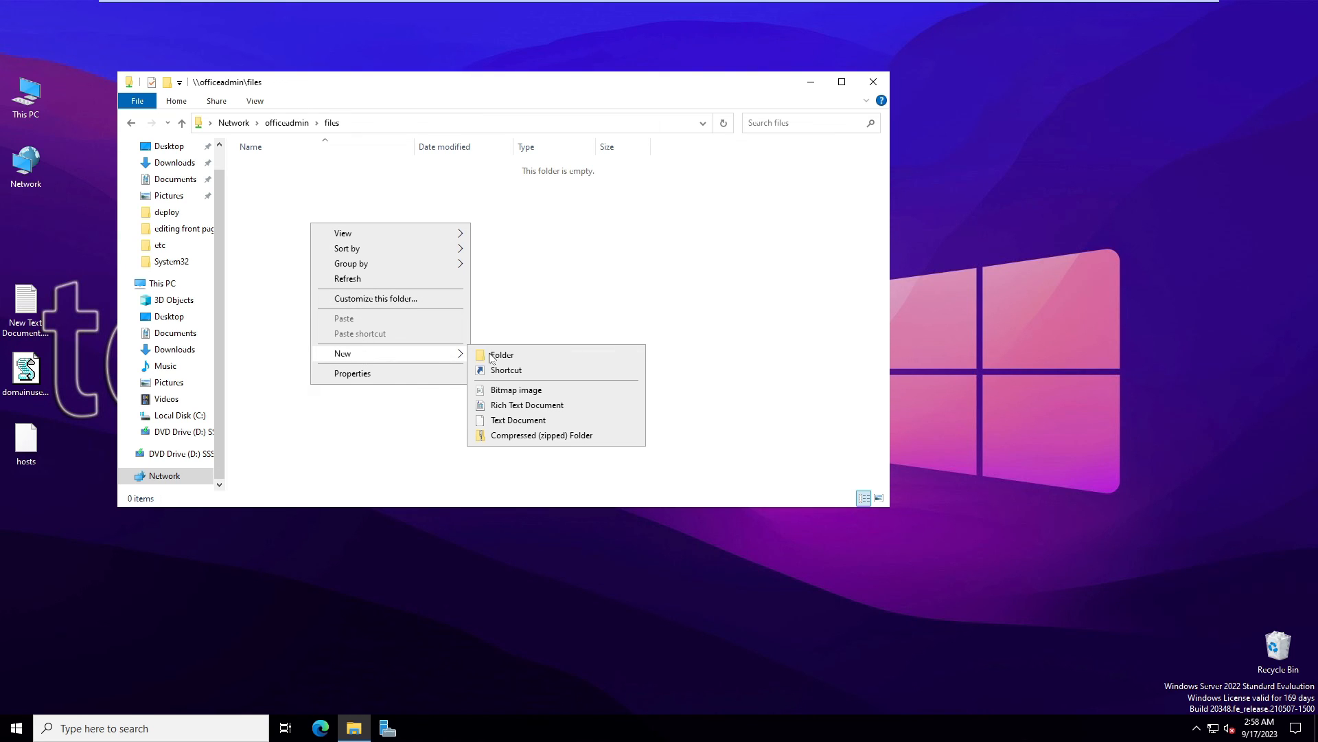
left_click(534, 356)
left_click(288, 219)
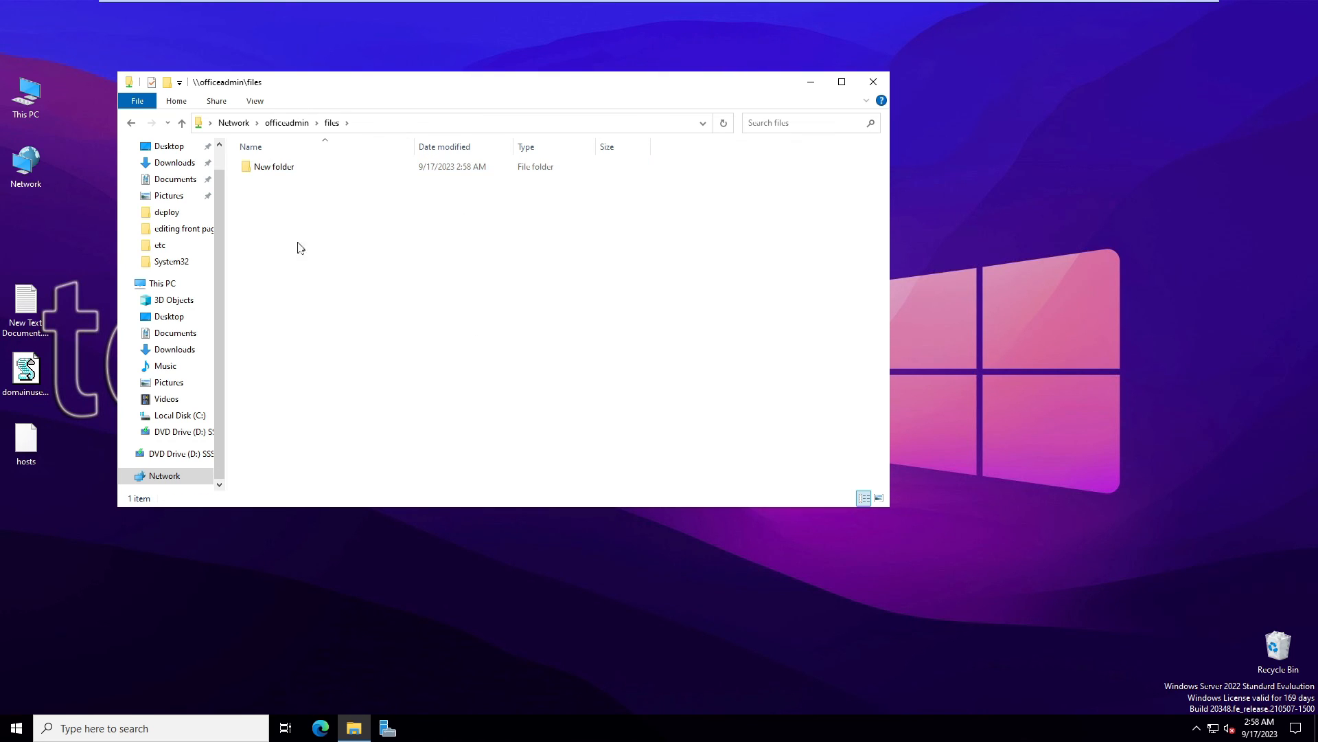
right_click(305, 259)
mouse_move(388, 412)
left_click(507, 491)
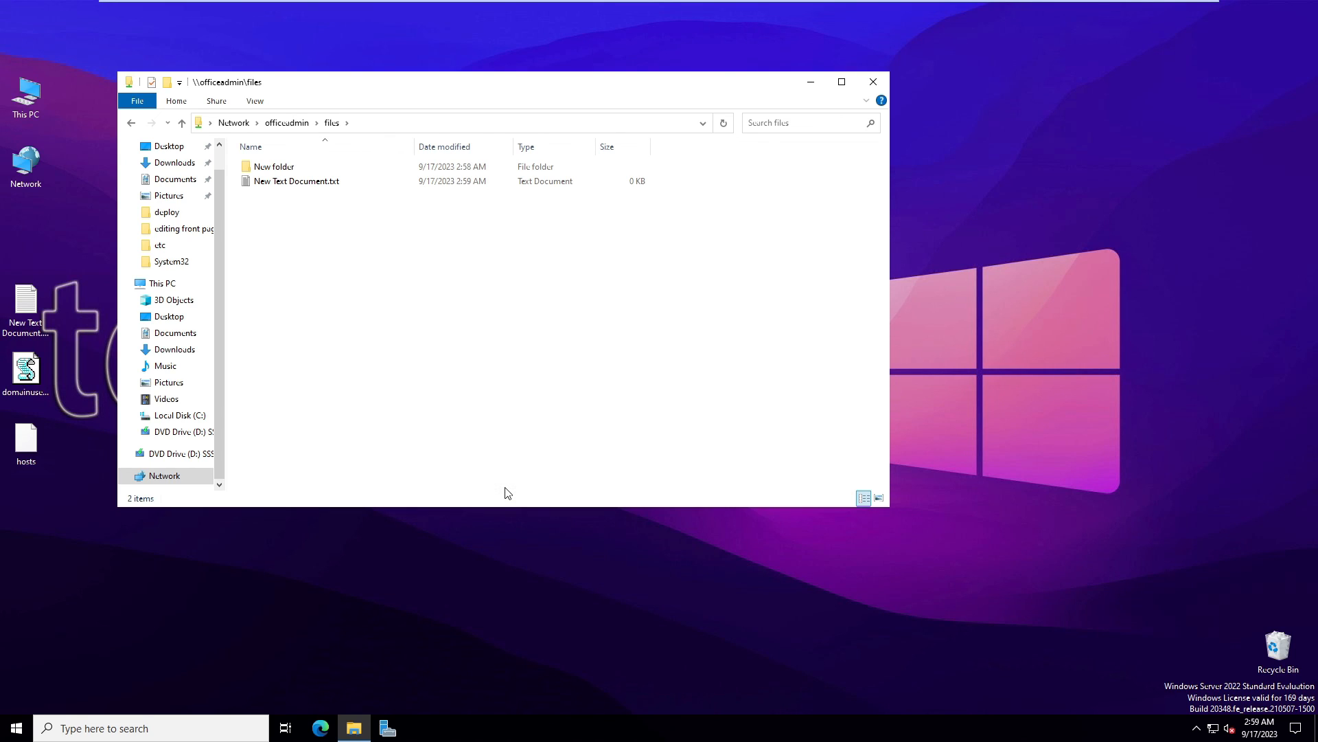
right_click(324, 333)
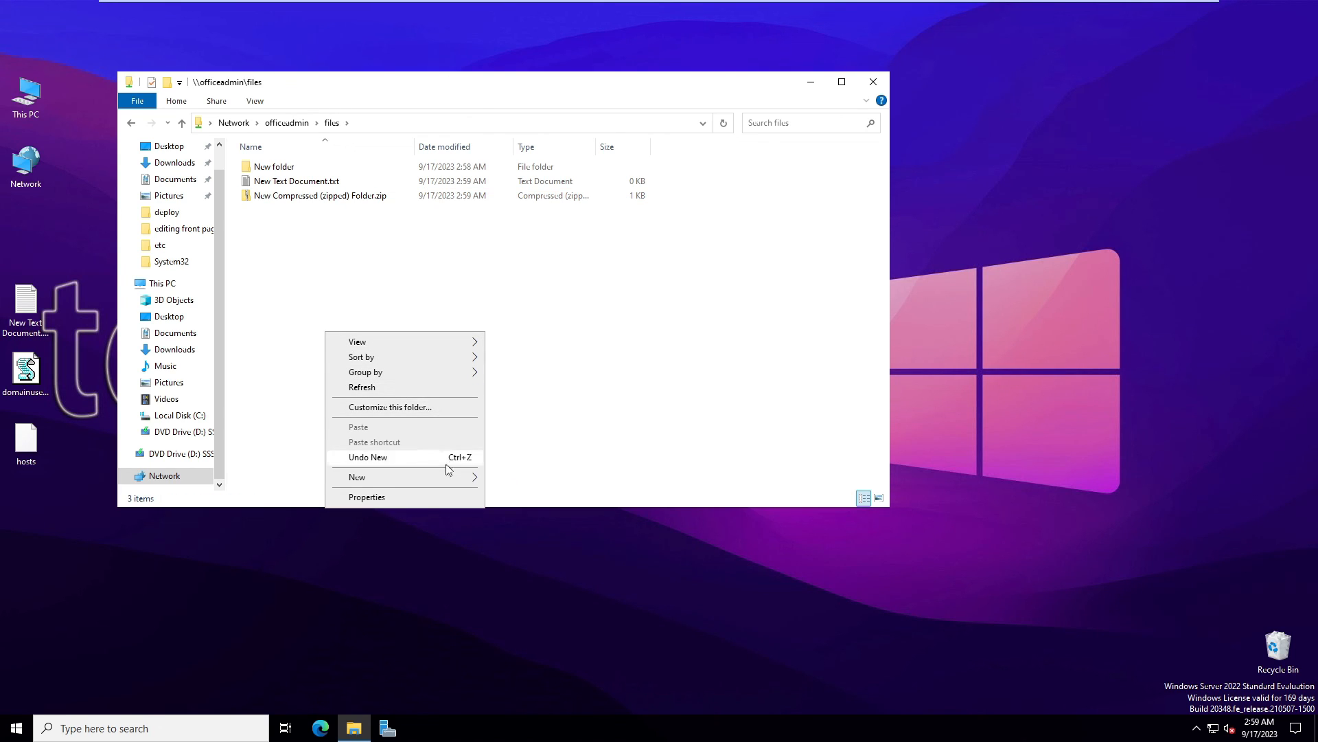
mouse_move(447, 475)
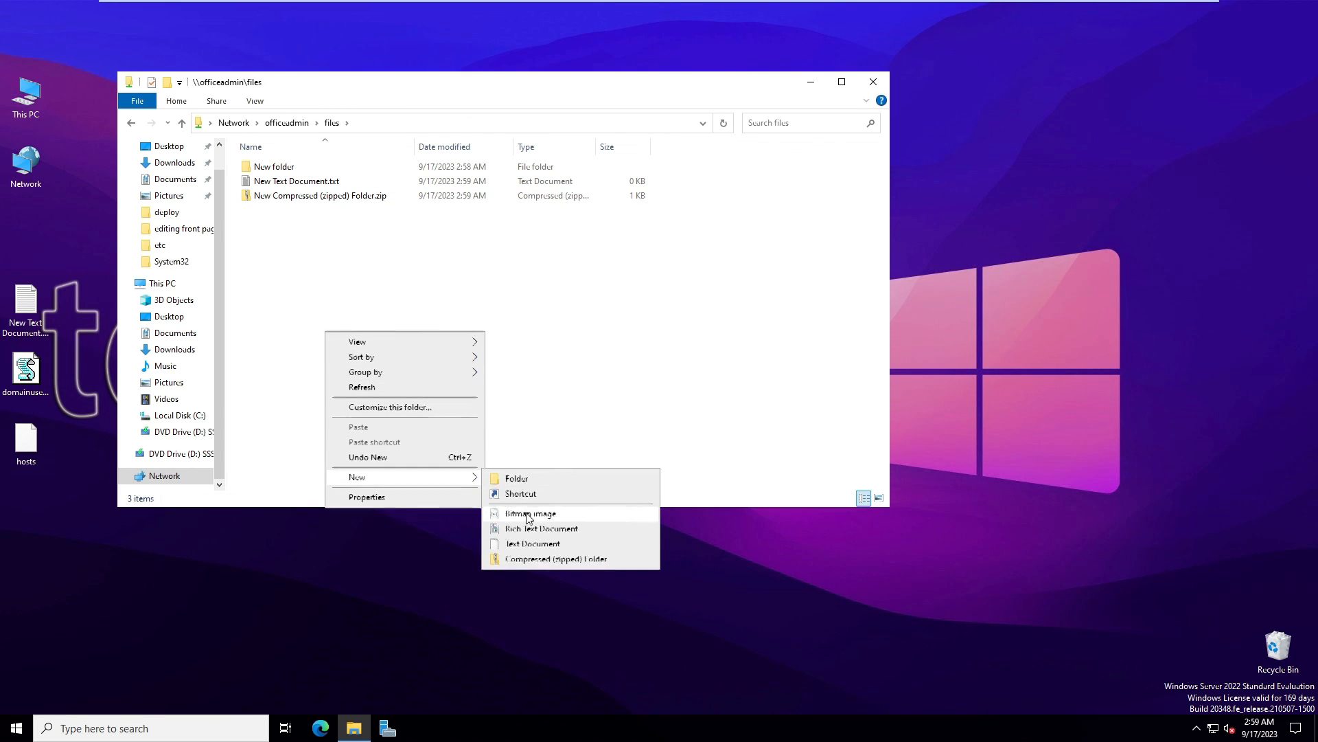
left_click(529, 515)
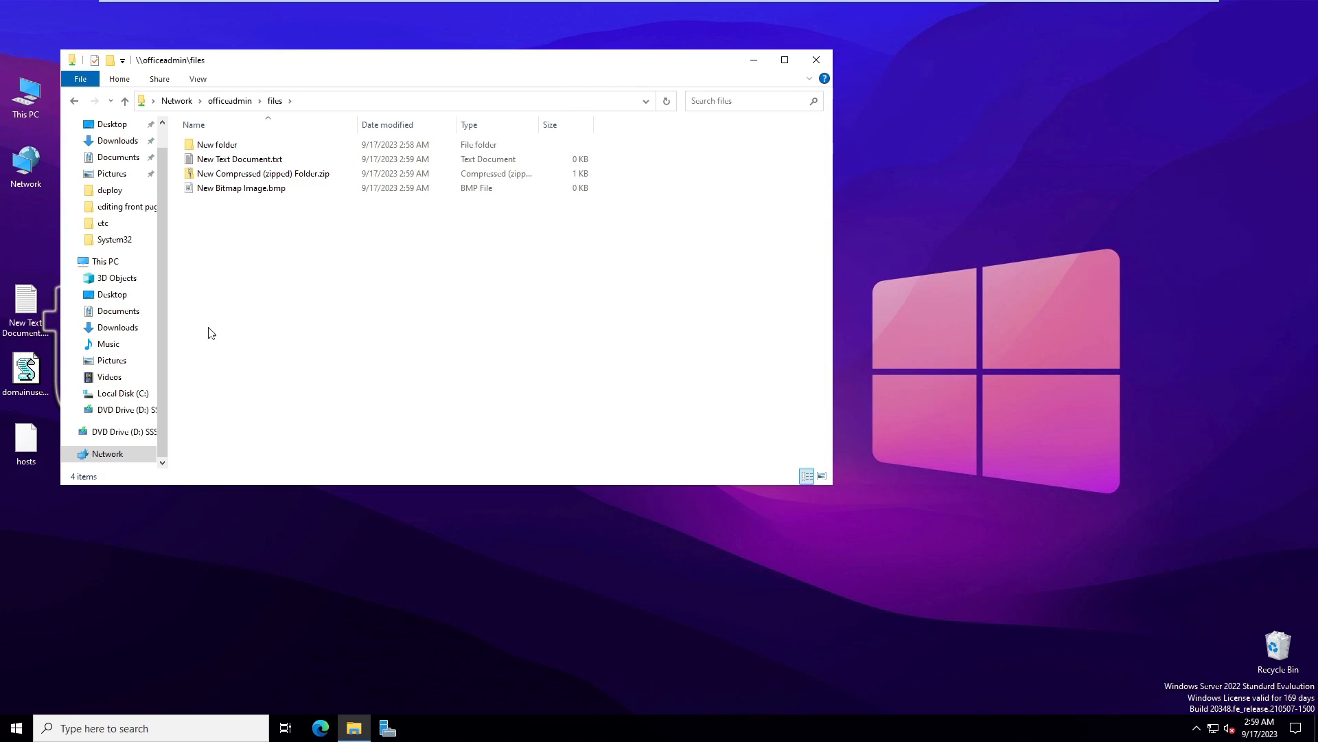
On NODE1, review the cluster's nodes and the roles with their owner node
mouse_move(426, 4)
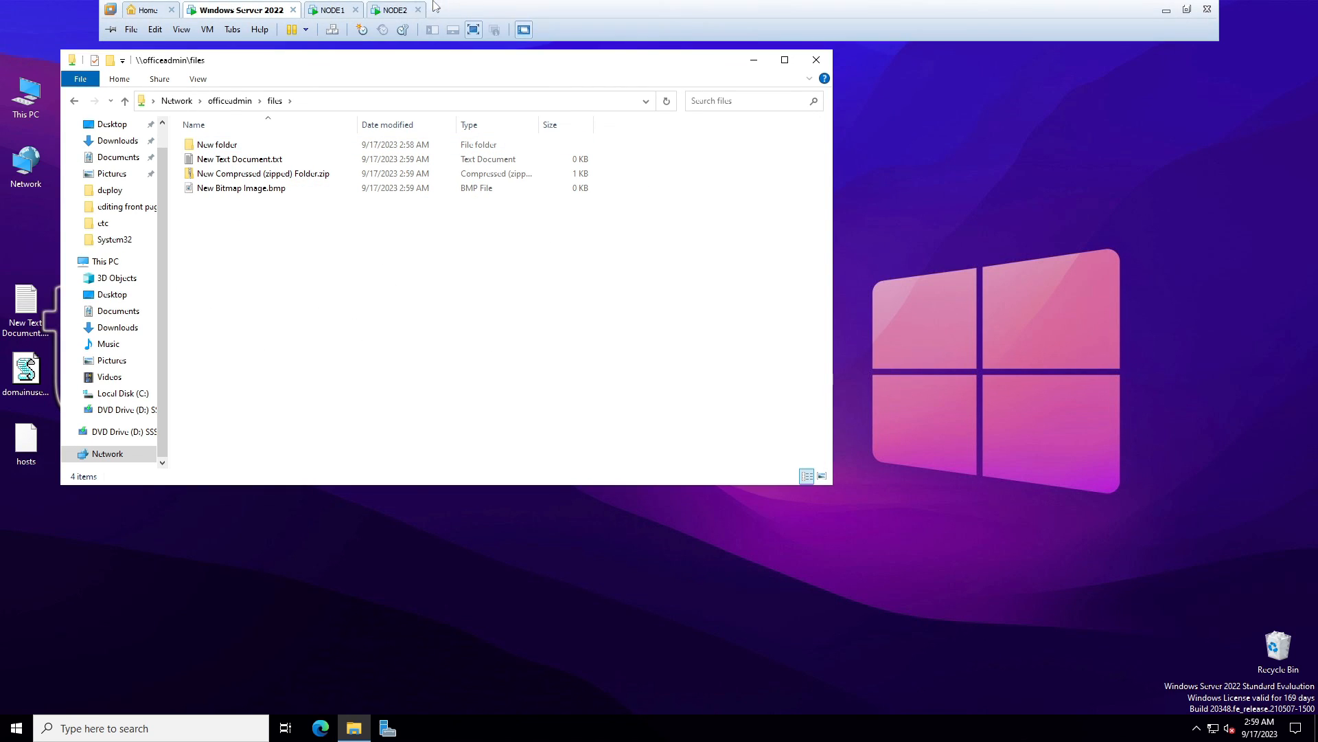
left_click(333, 11)
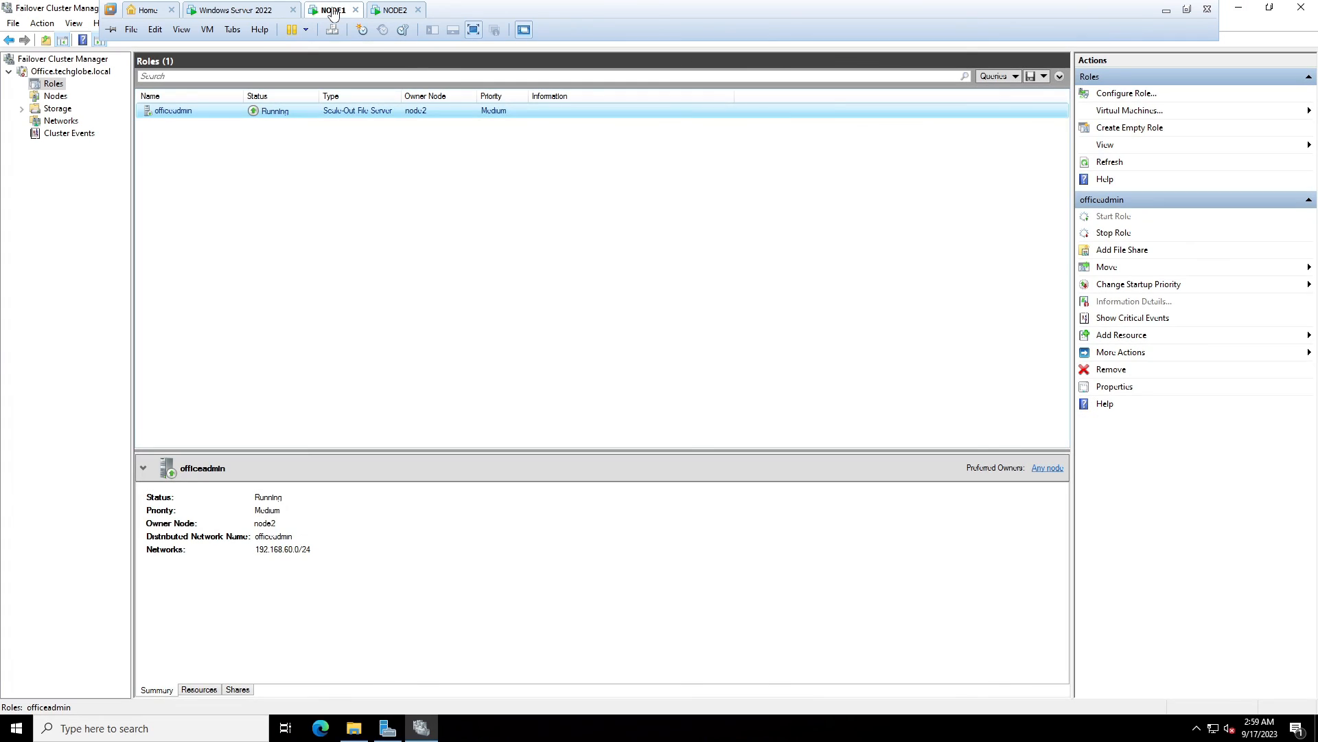
left_click(50, 97)
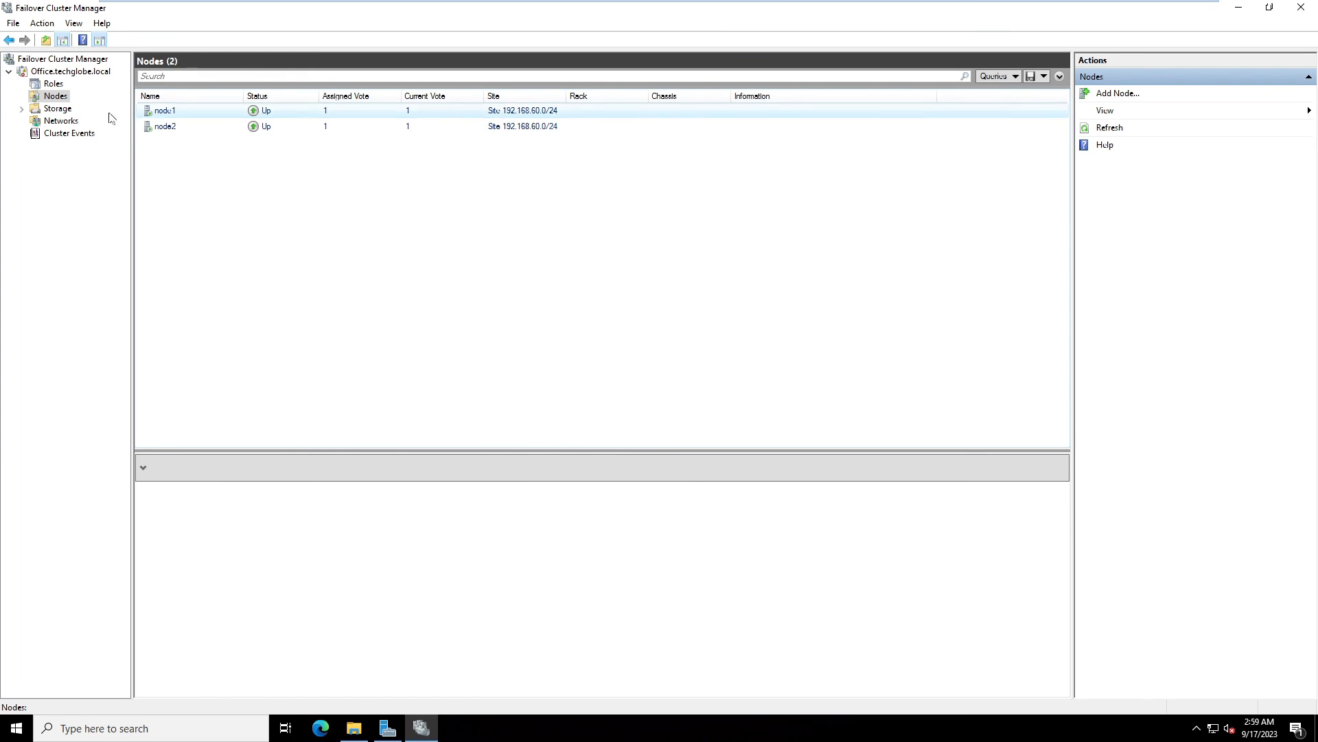
left_click(53, 84)
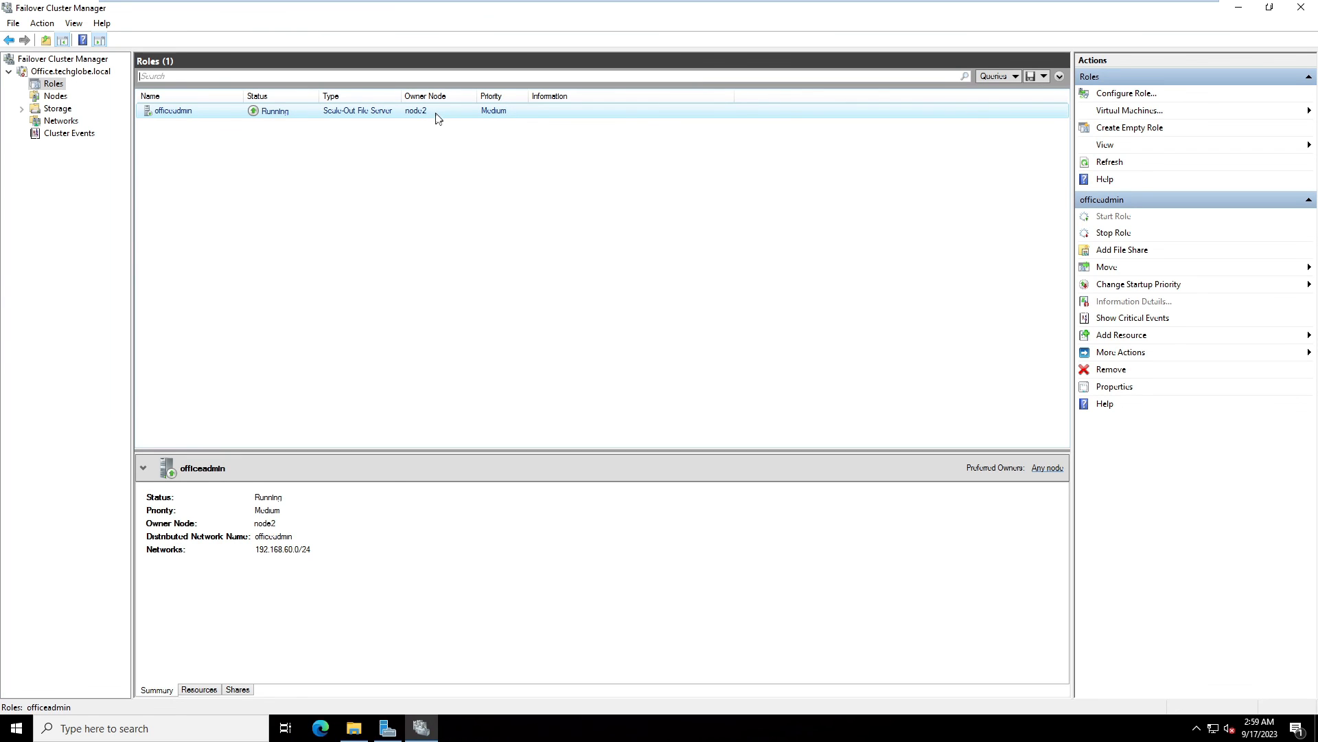
left_click(56, 97)
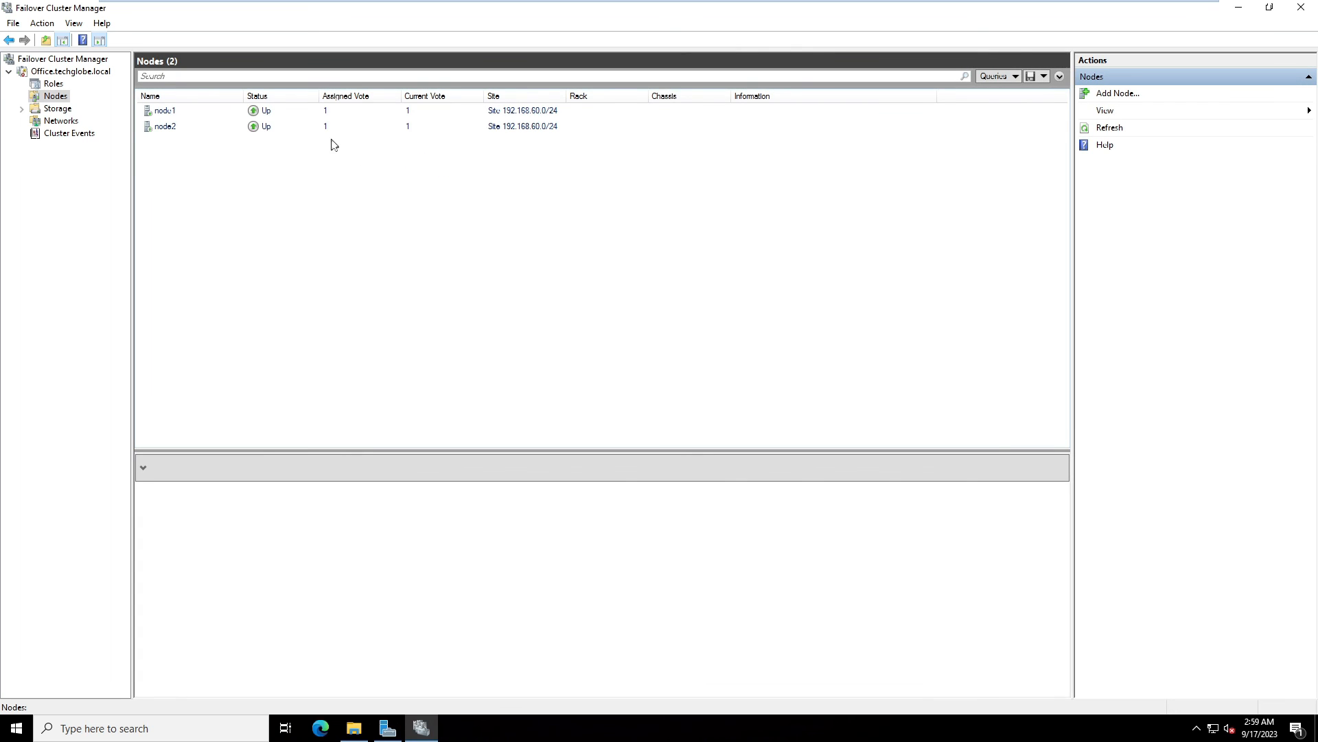
Stop the cluster service on node2, then return to the Windows Server 2022 client
left_click(213, 127)
right_click(206, 125)
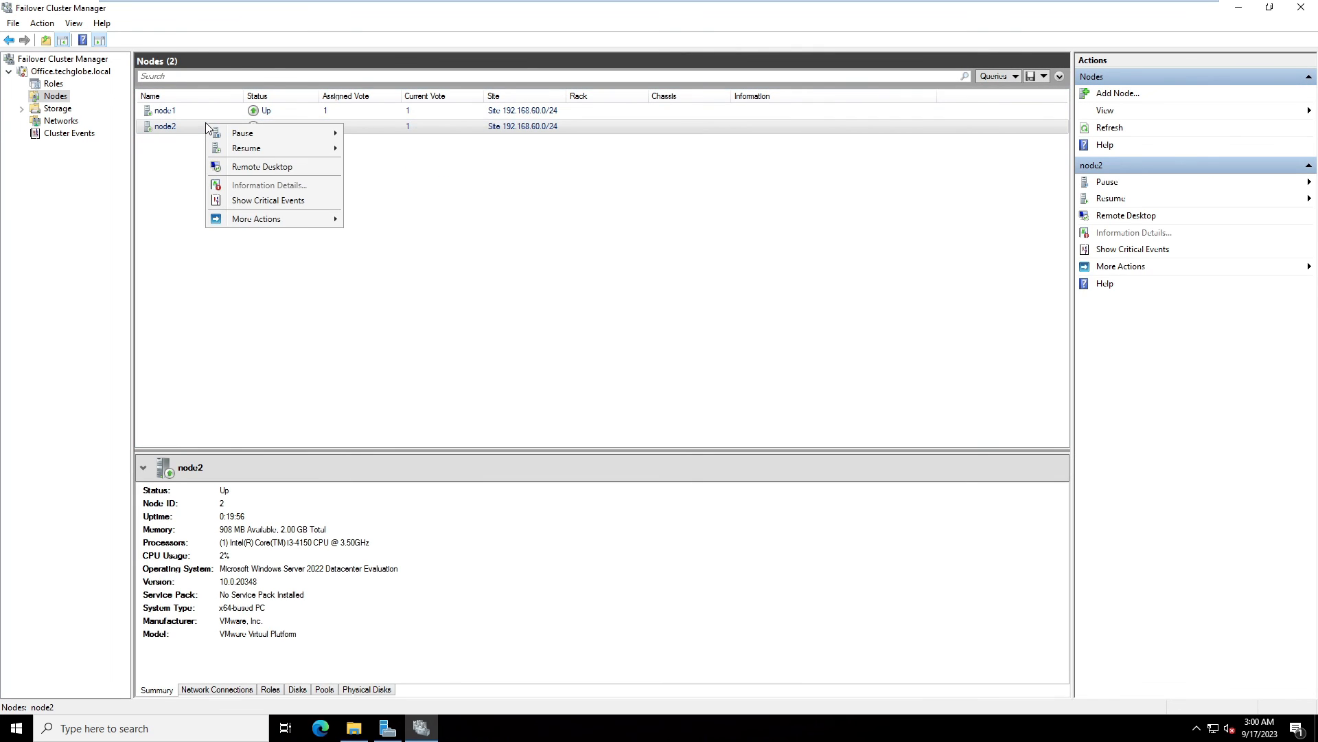
mouse_move(264, 223)
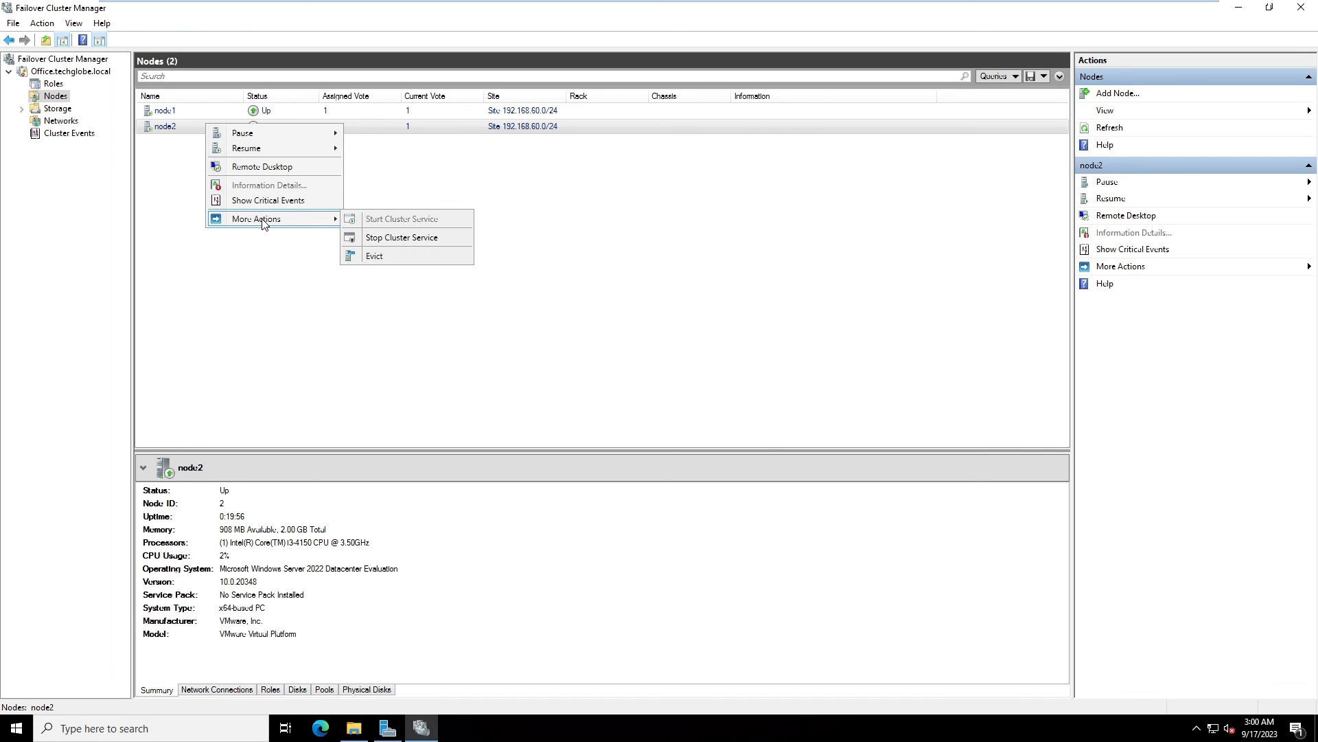
left_click(422, 243)
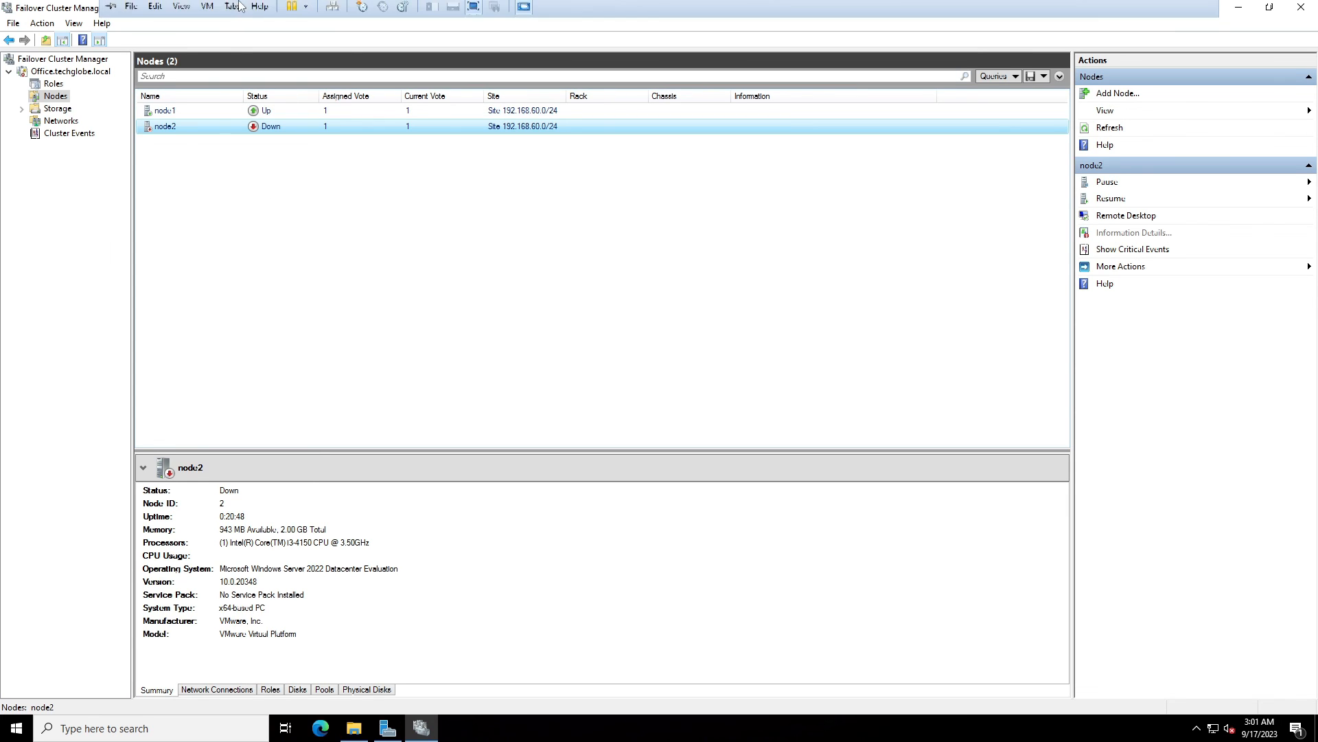
left_click(245, 8)
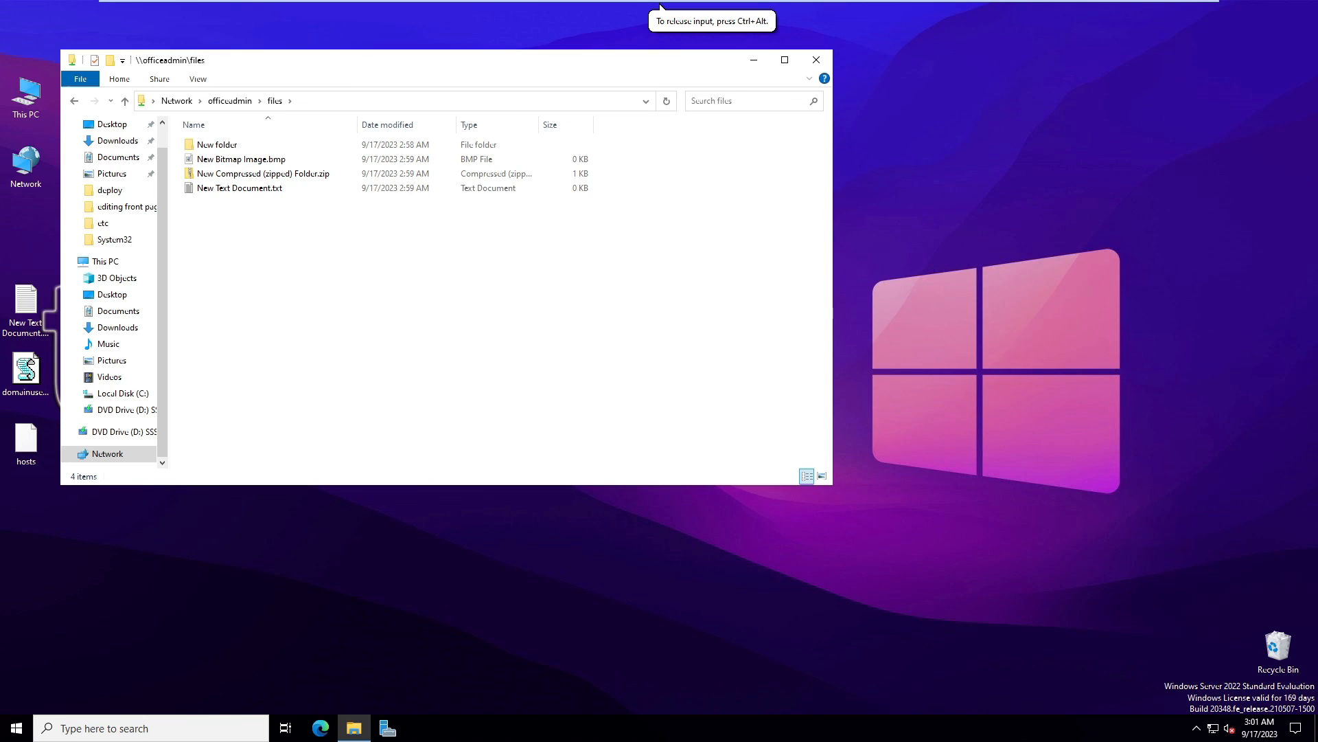
Create a New Rich Text Document in the files share
left_click_drag(326, 62, 555, 140)
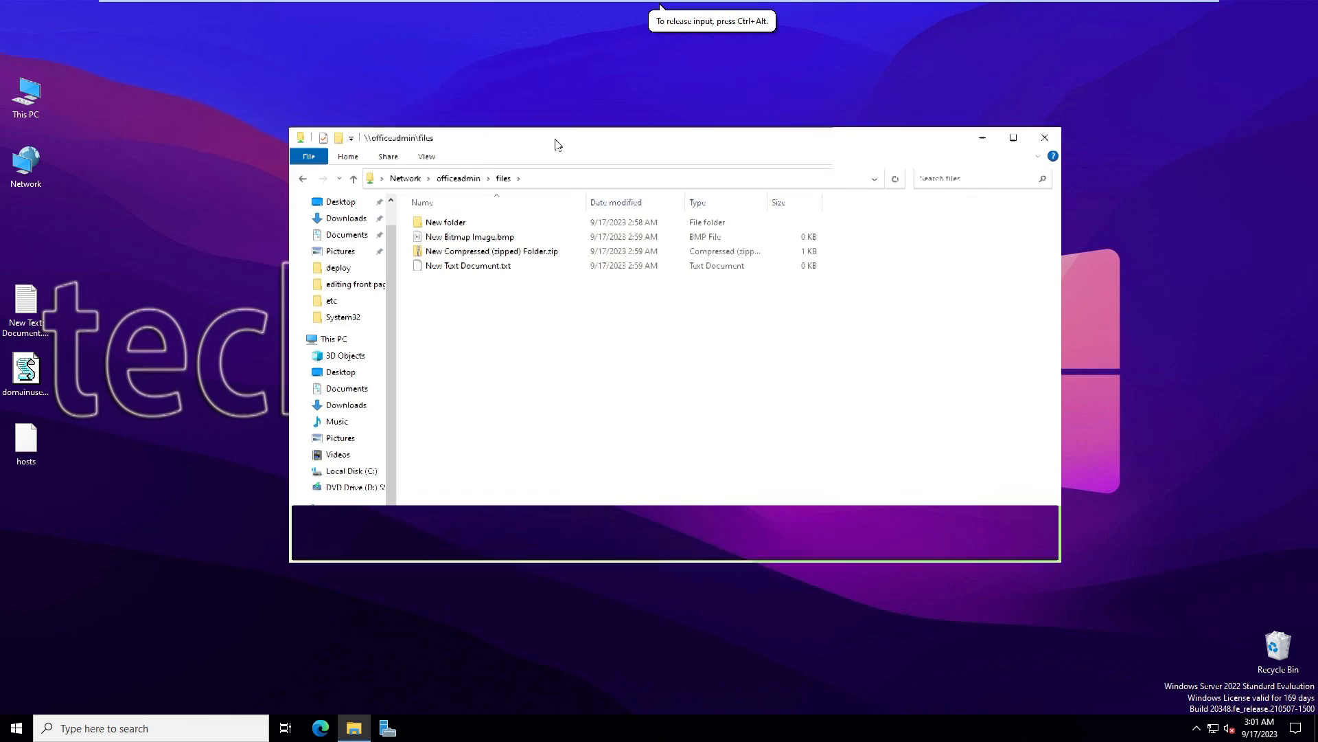
right_click(489, 329)
mouse_move(558, 473)
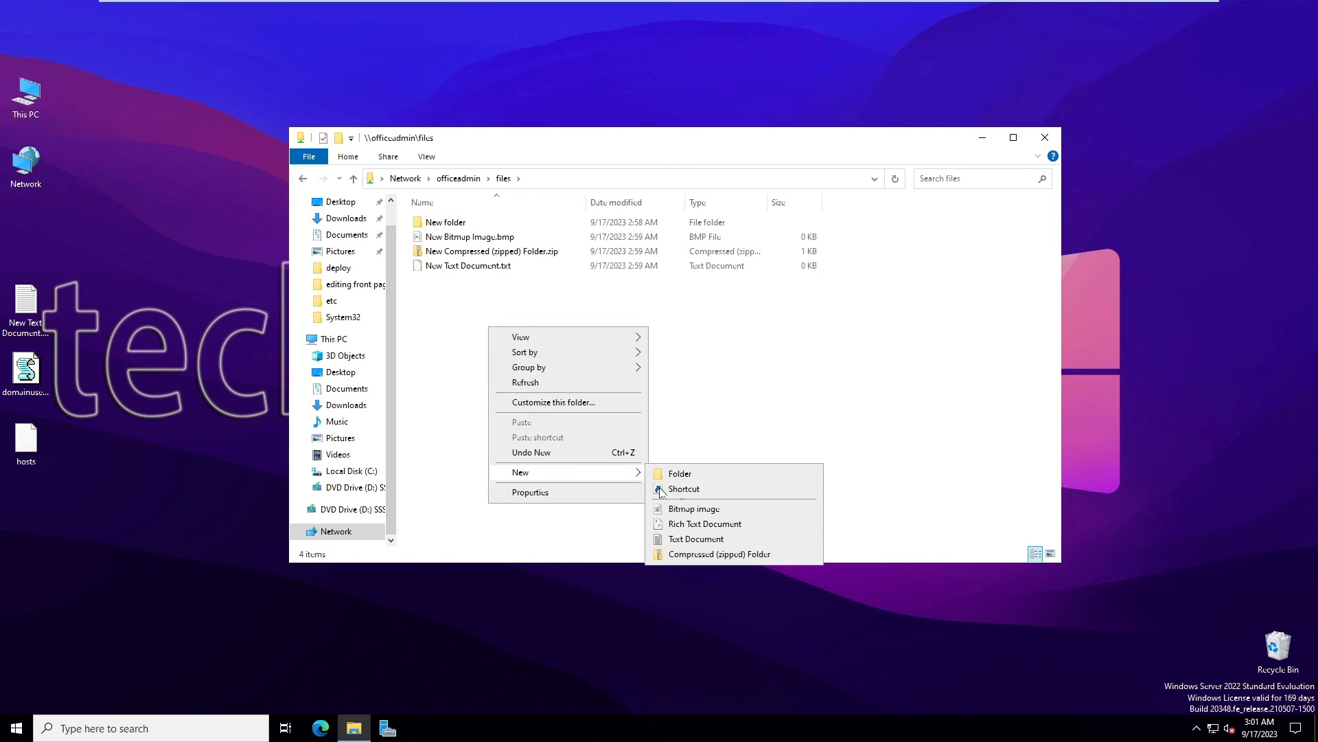
left_click(710, 527)
left_click(491, 414)
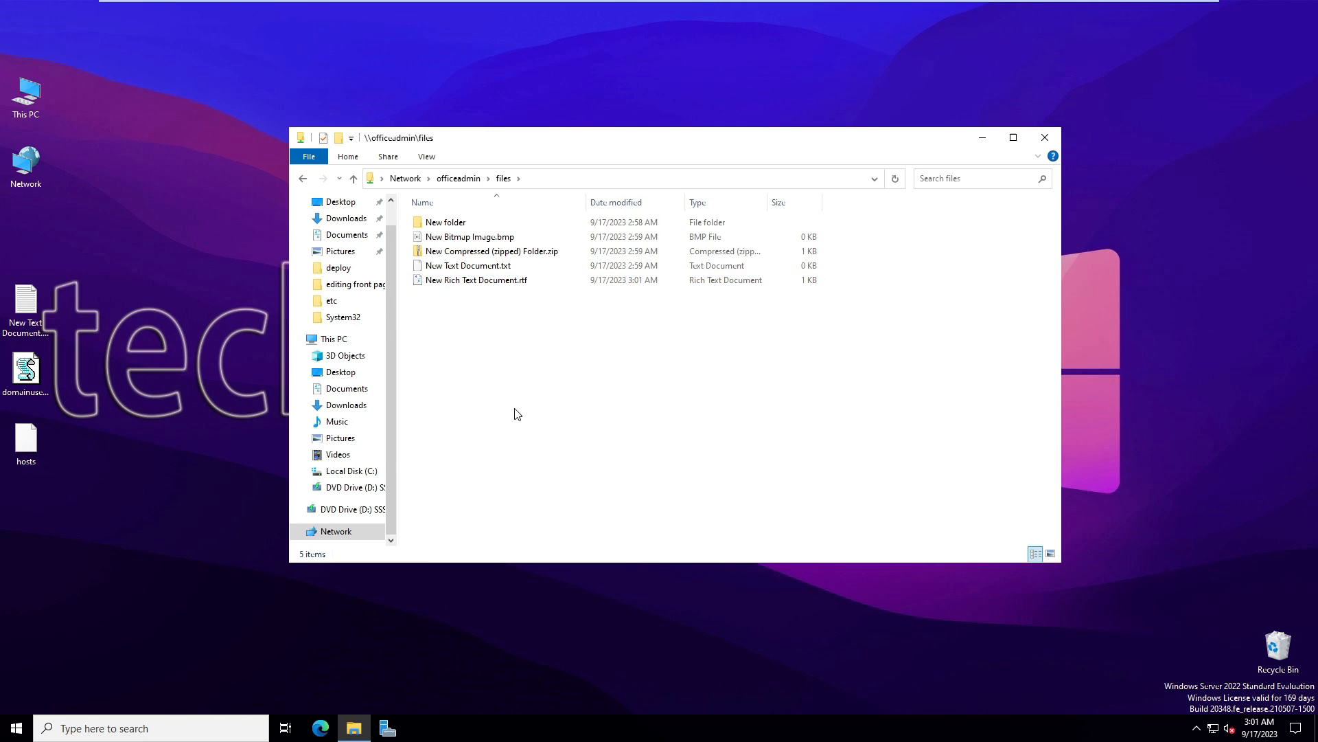
Add a text file named test.txt containing 'hello world' and save it
right_click(431, 322)
mouse_move(529, 472)
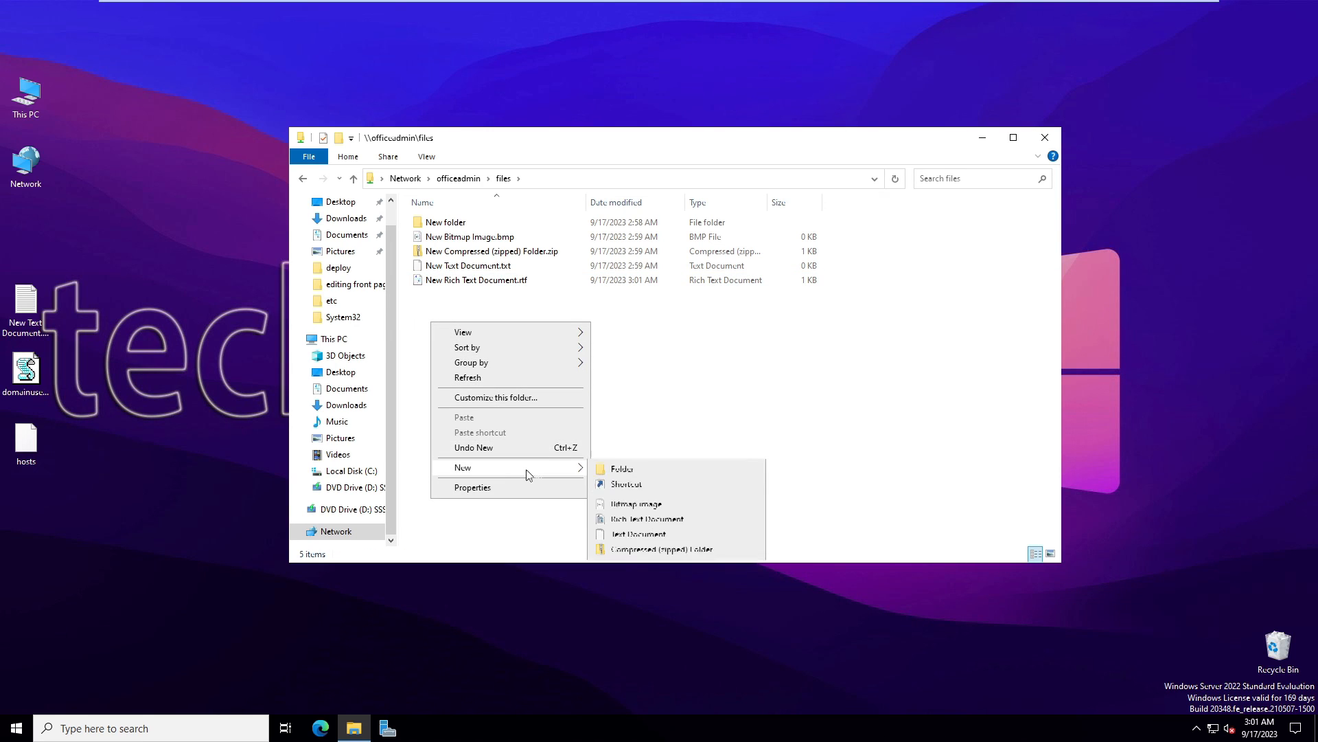
left_click(613, 535)
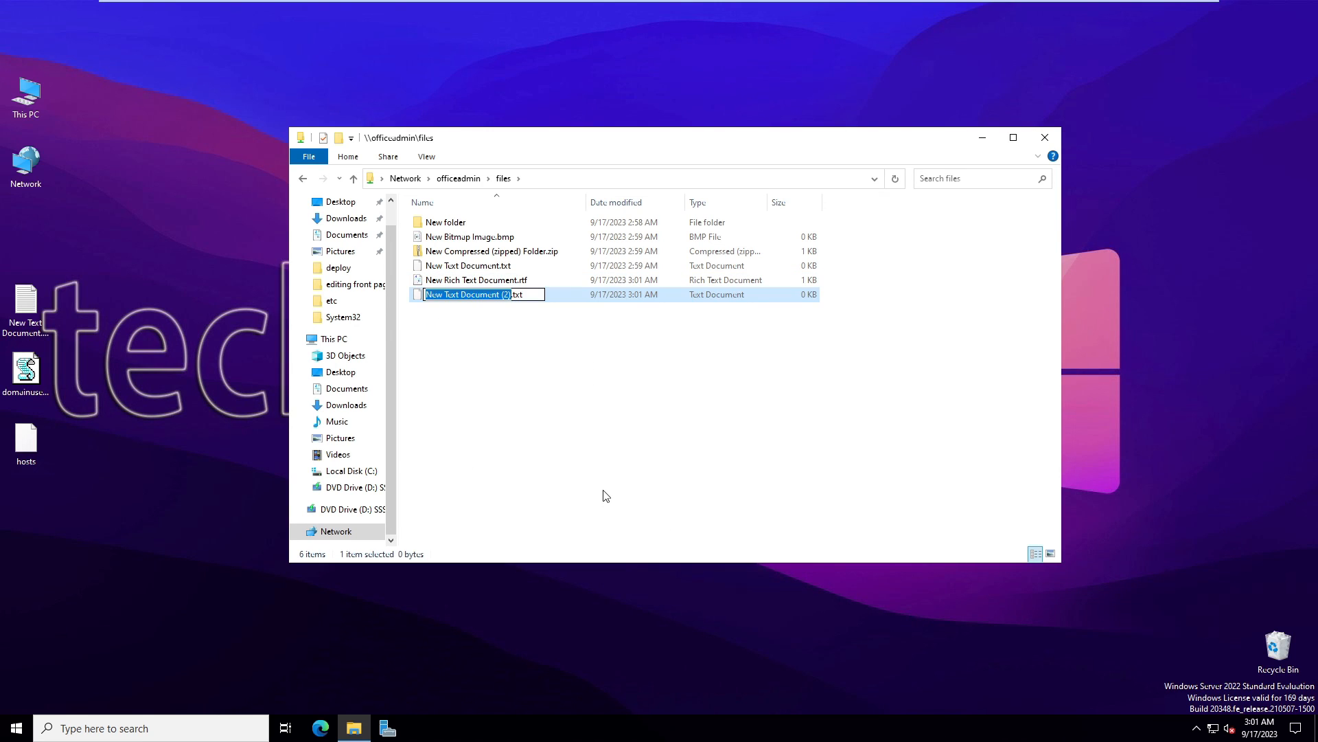
type("t")
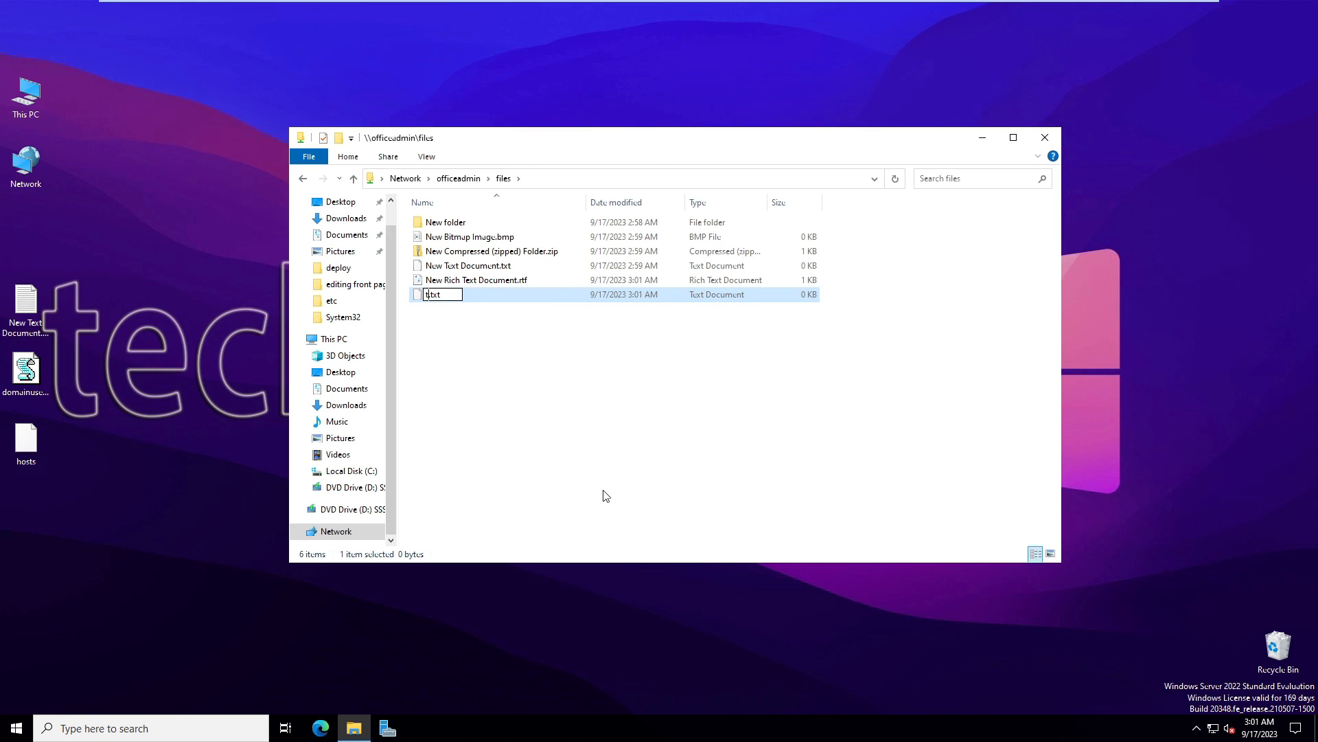
type("est")
key("Return")
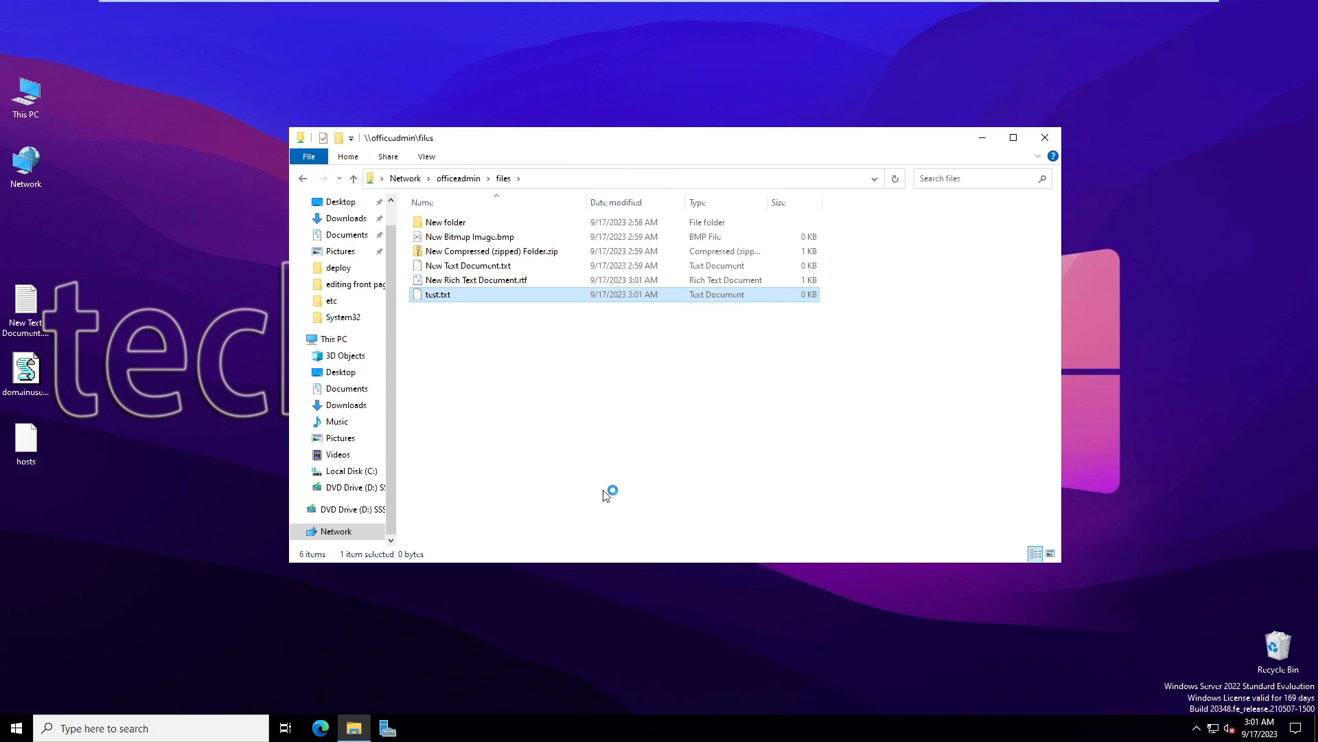
type("hi")
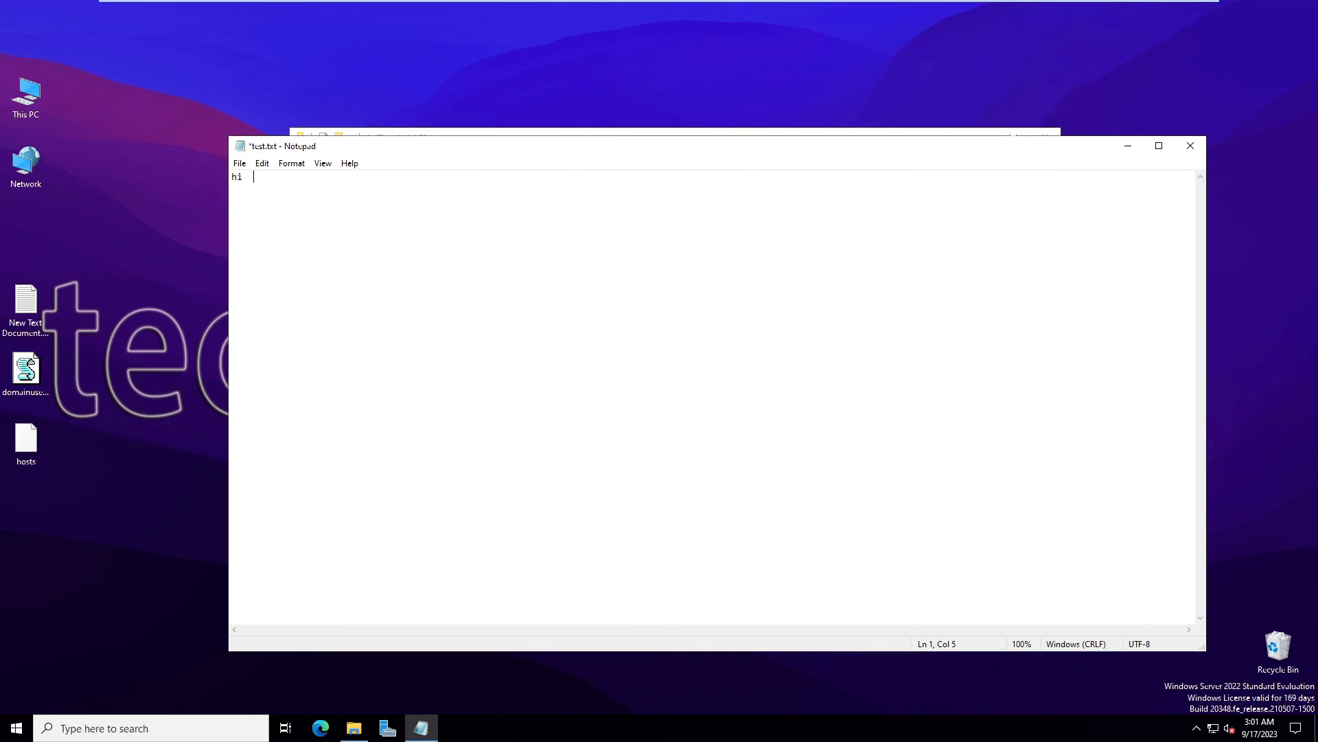
key("BackSpace")
key("BackSpace")
key("BackSpace")
key("BackSpace")
type("hello world")
key("ctrl+s")
left_click(1191, 146)
On NODE1, list Roles, widen the Type column and select officeadmin to show owner node1
mouse_move(391, 6)
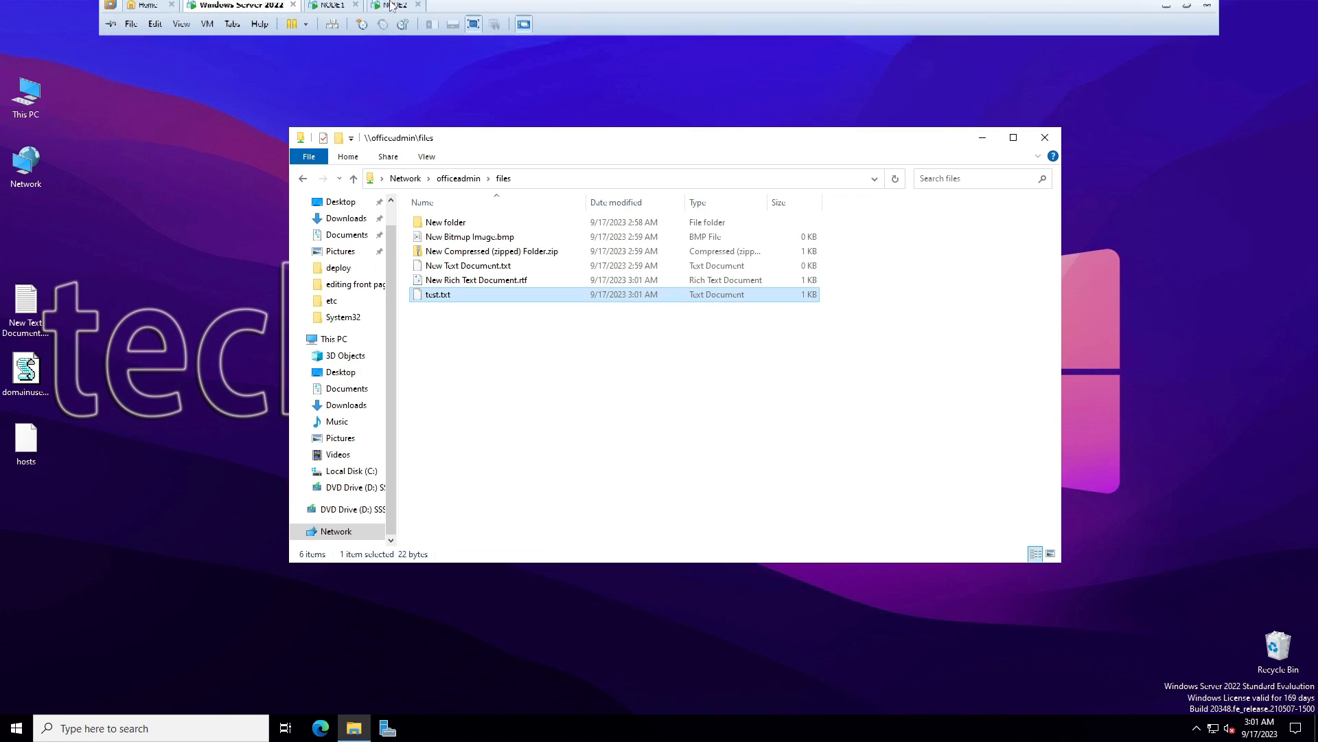
left_click(333, 10)
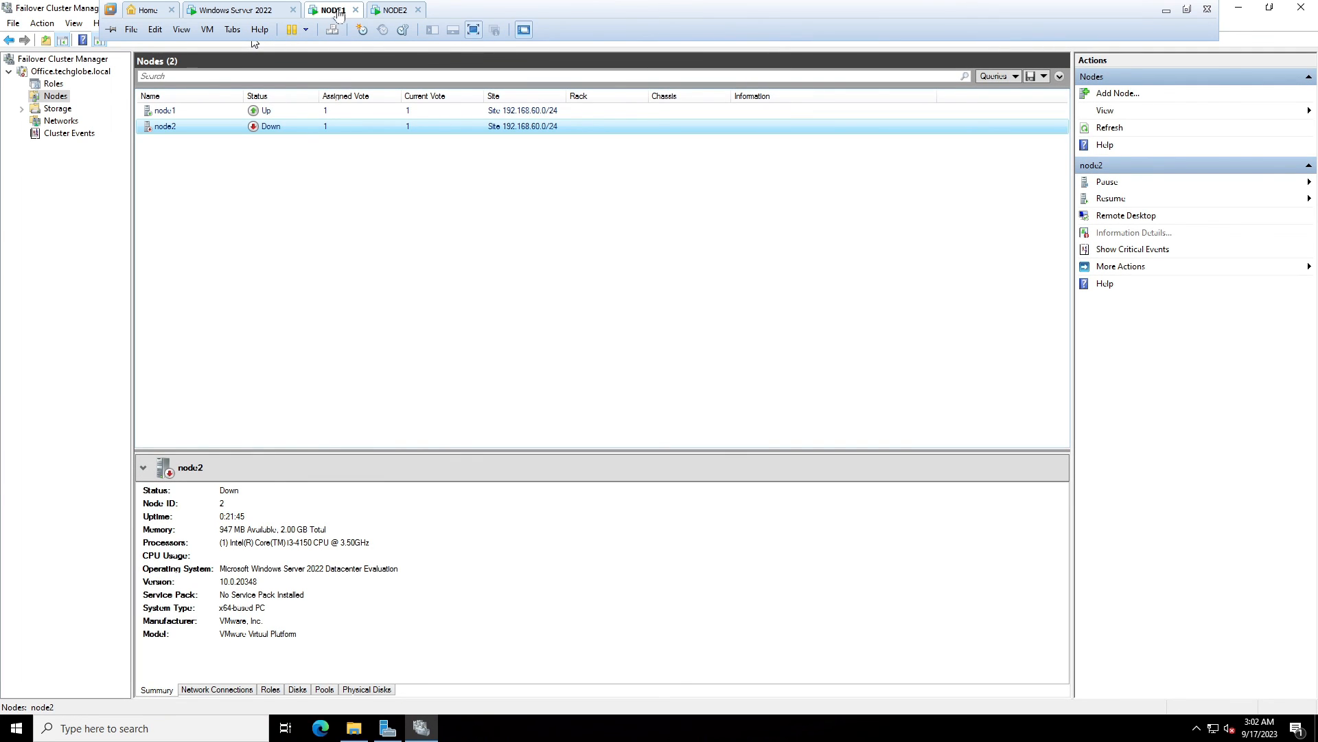
left_click(55, 84)
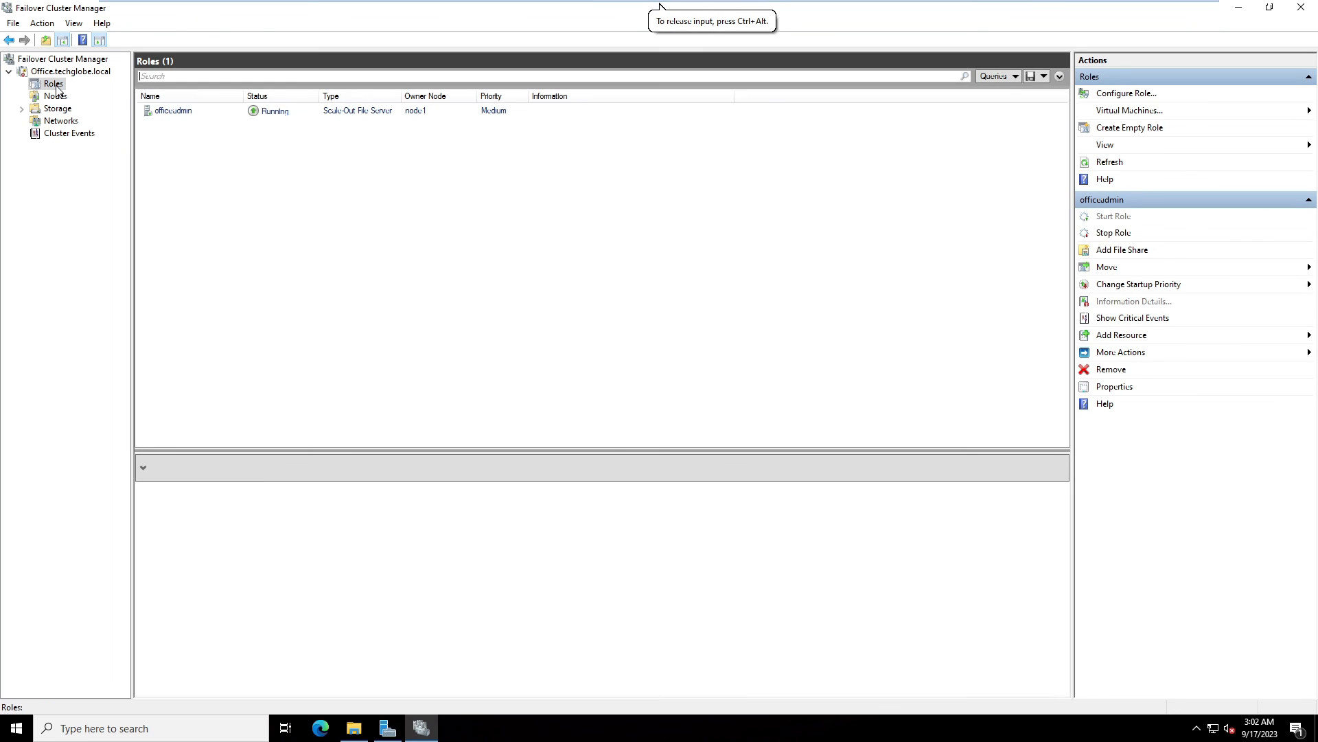
left_click(456, 149)
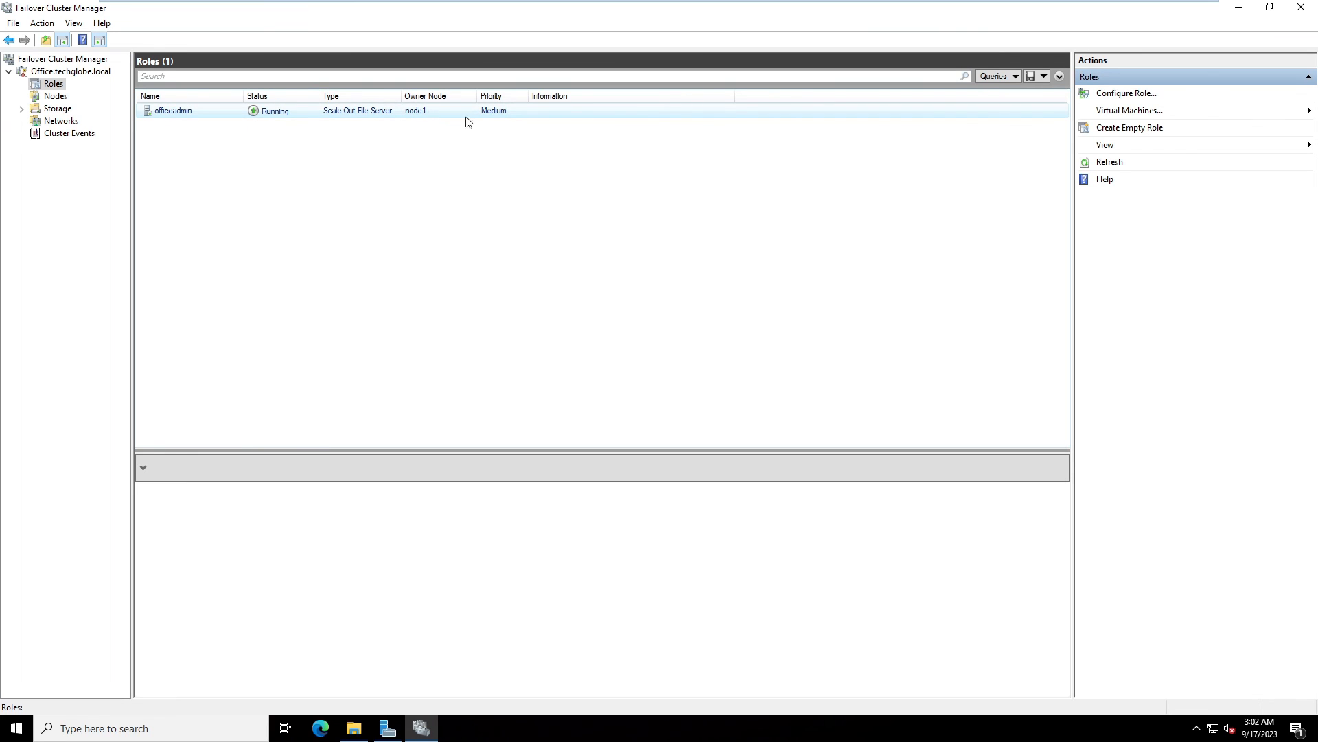
left_click_drag(408, 98, 461, 97)
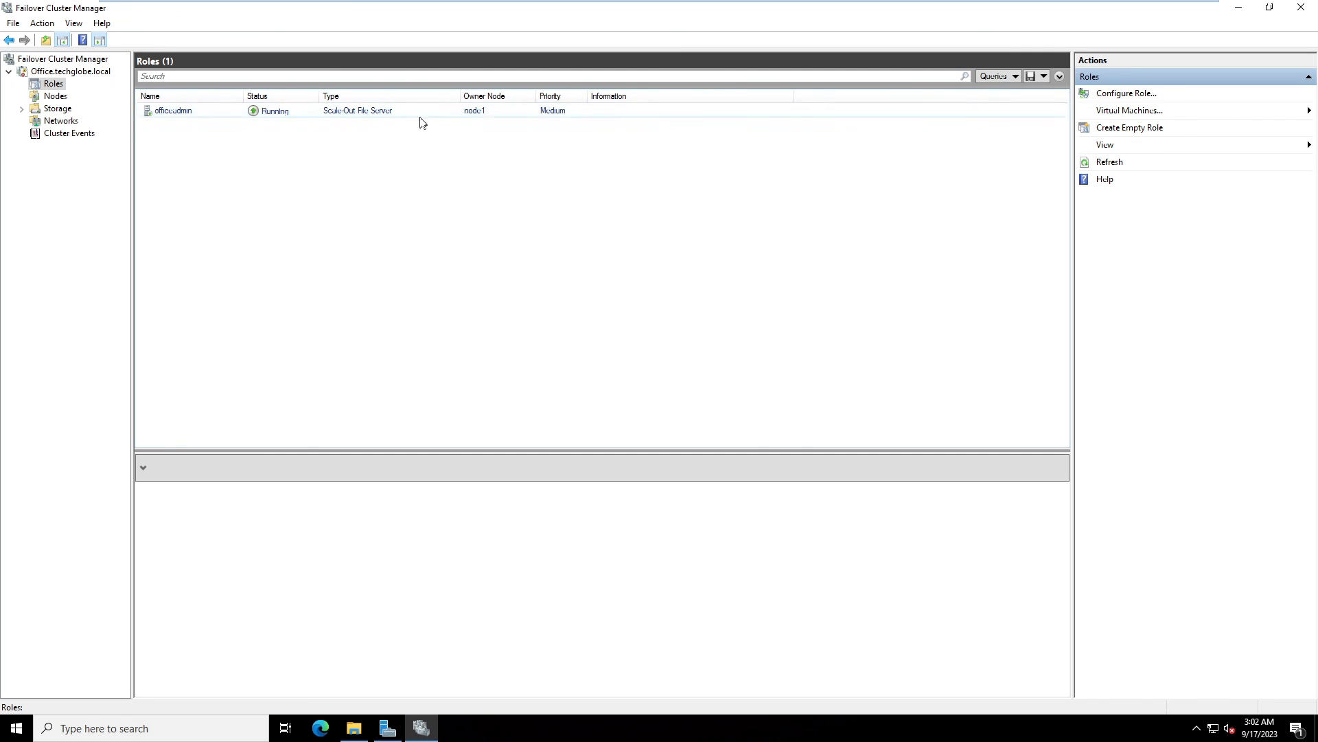
left_click(310, 110)
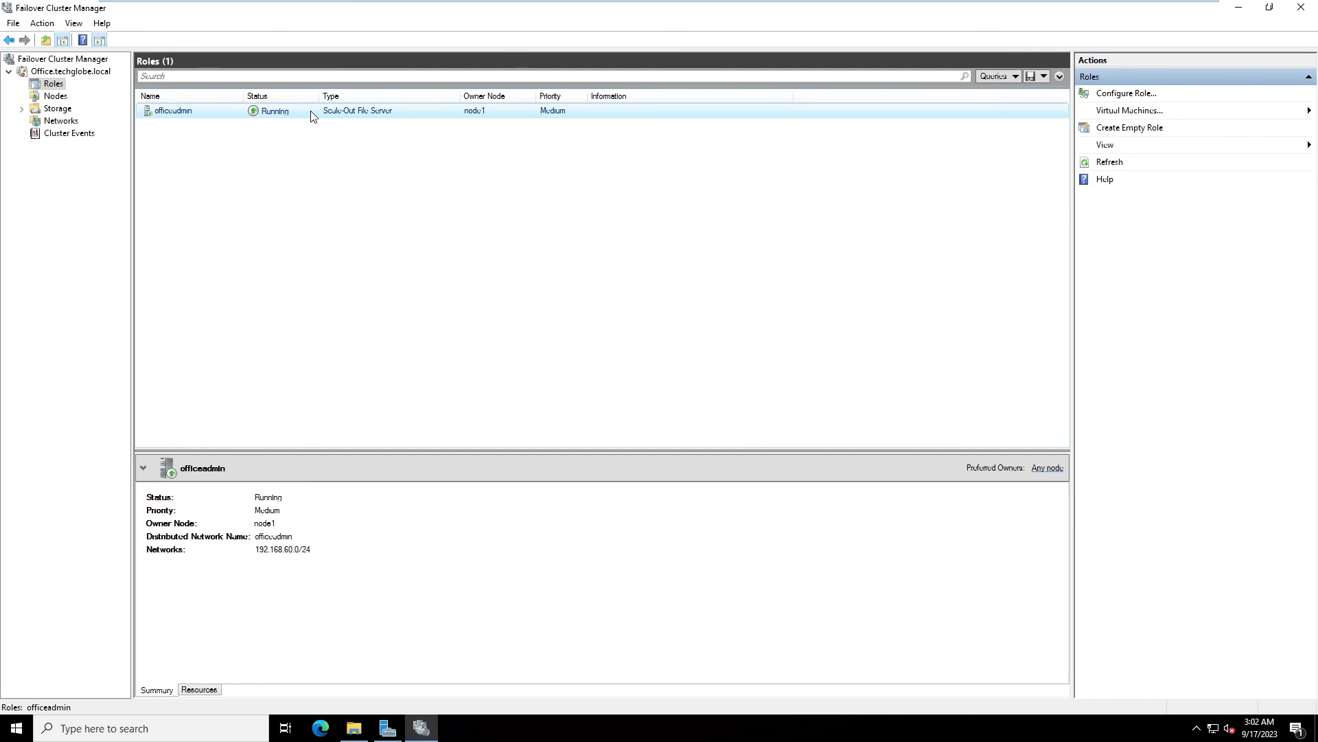